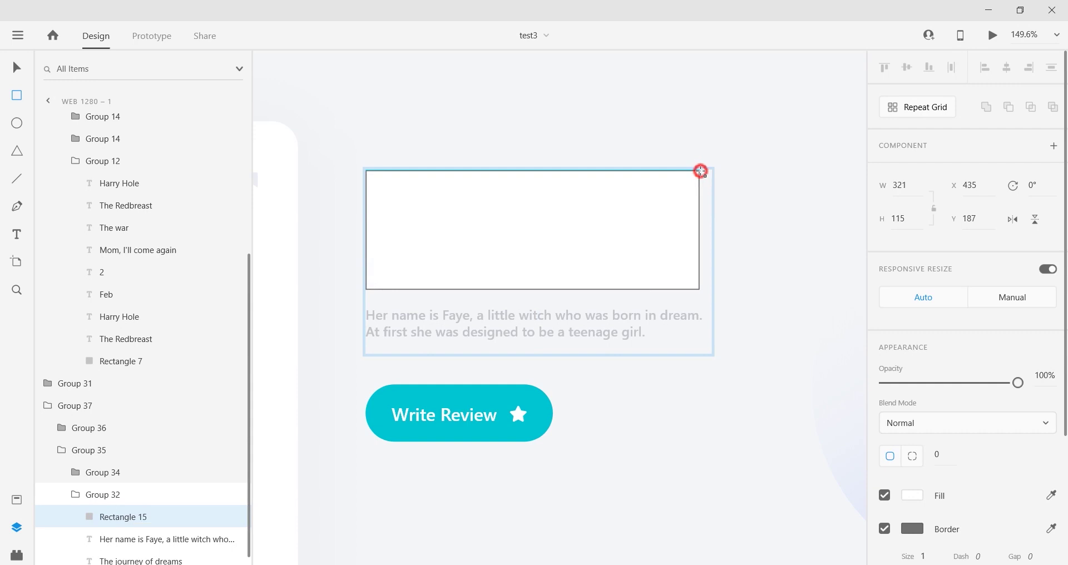
# Remove the border from the rectangle over the heading, place it directly above the heading, and mask "The journey of dreams" with it
pyautogui.click(884, 528)
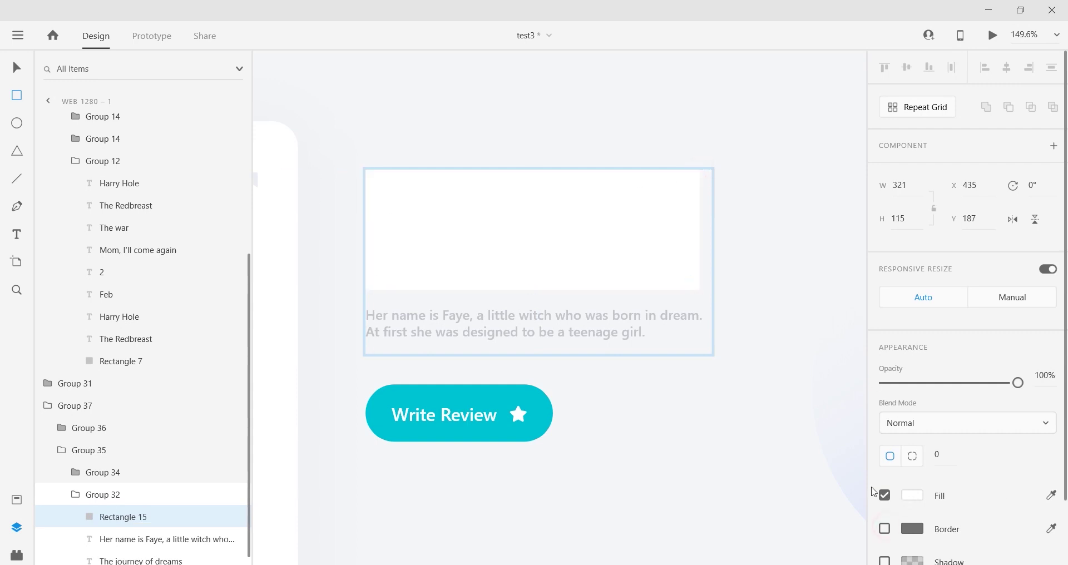
pyautogui.press('v')
pyautogui.scroll(-1, 133, 538)
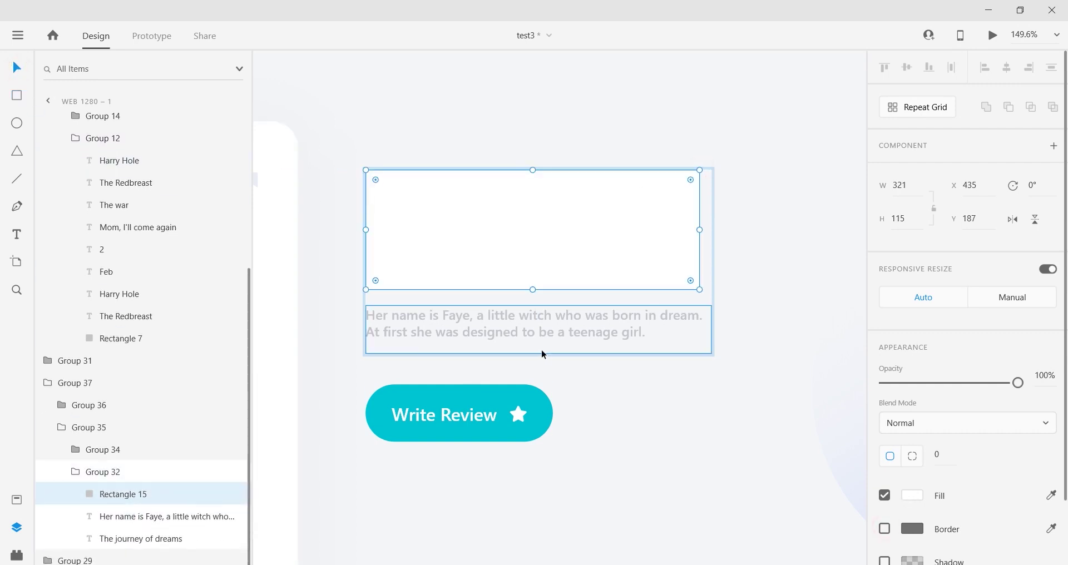
pyautogui.moveTo(148, 496); pyautogui.dragTo(148, 536)
pyautogui.scroll(-1, 468, 329)
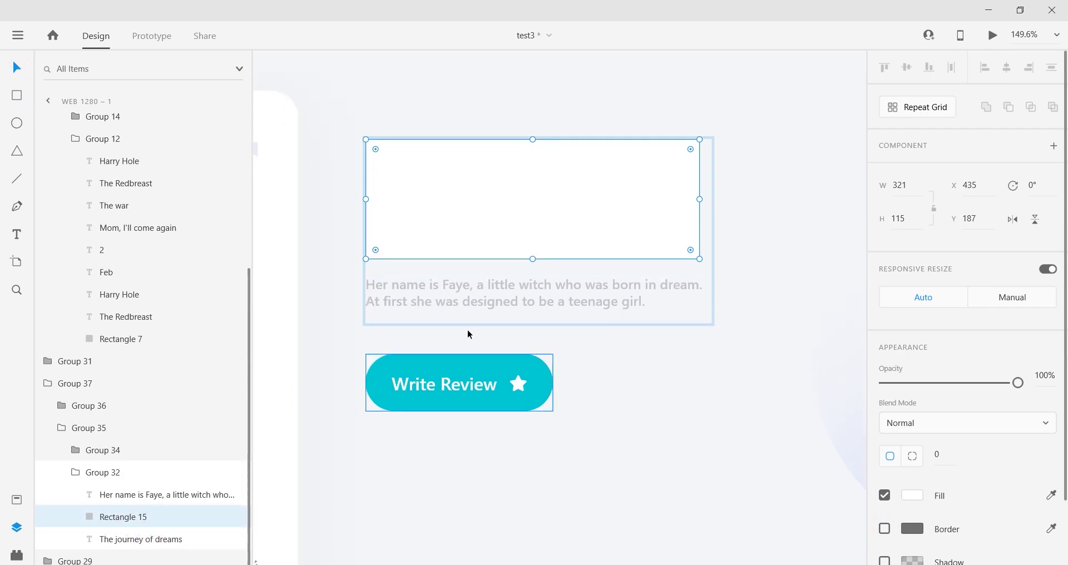
pyautogui.keyDown('shift'); pyautogui.click(131, 539); pyautogui.keyUp('shift')
pyautogui.rightClick(143, 534)
pyautogui.click(196, 466)
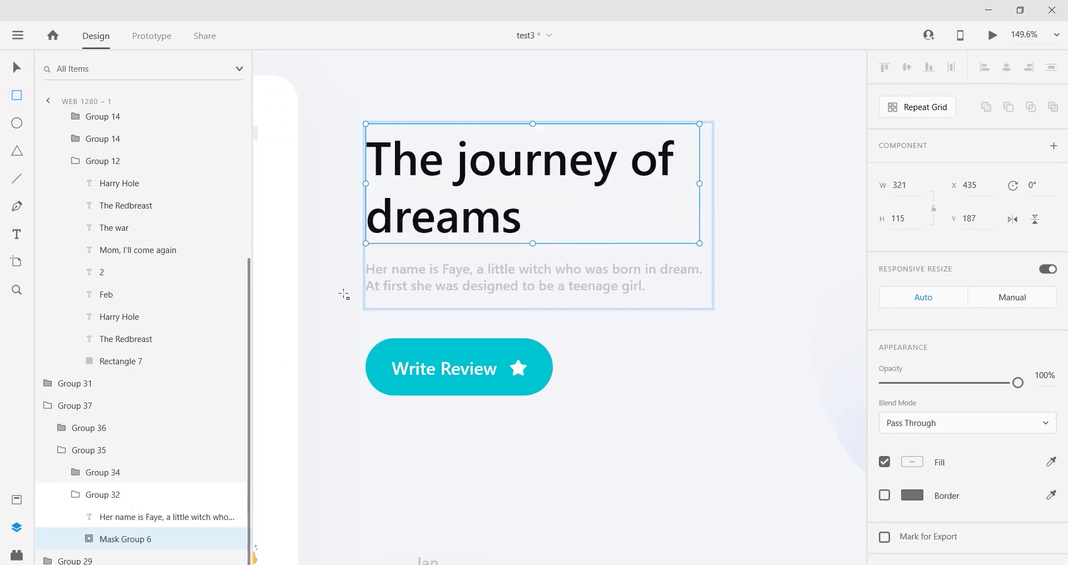
# Cover the description text with a rectangle about 333 by 36 and mask the description with that shape
pyautogui.click(456, 291)
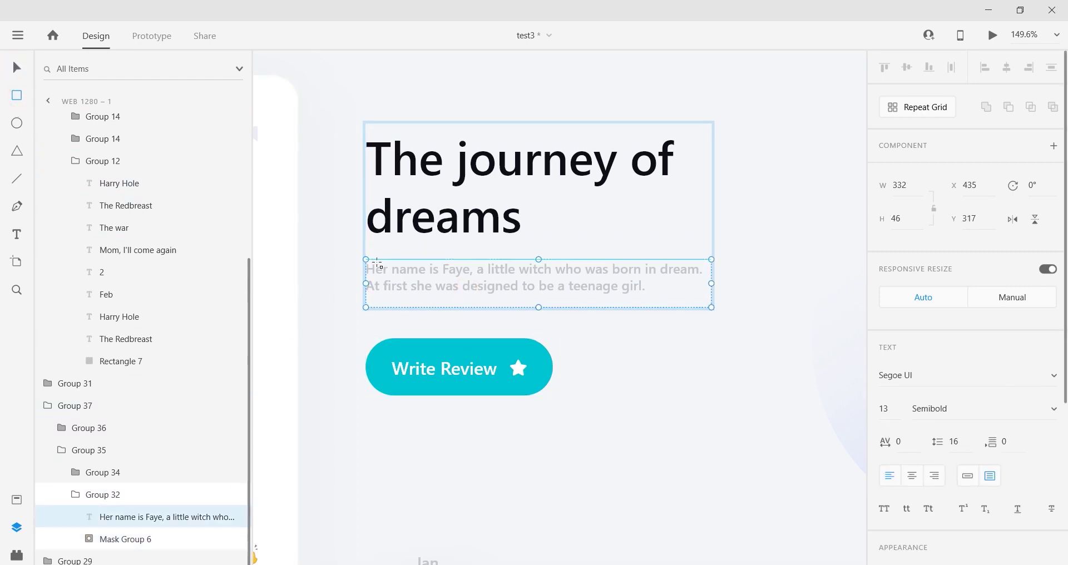
pyautogui.moveTo(706, 259); pyautogui.dragTo(365, 295)
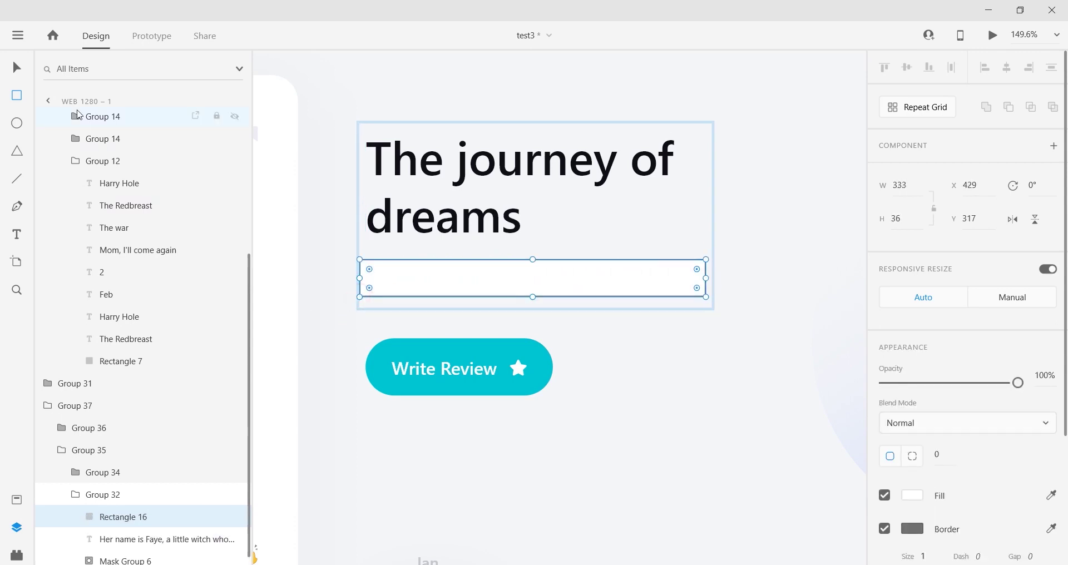
pyautogui.keyDown('shift'); pyautogui.click(124, 541); pyautogui.keyUp('shift')
pyautogui.rightClick(139, 539)
pyautogui.click(195, 475)
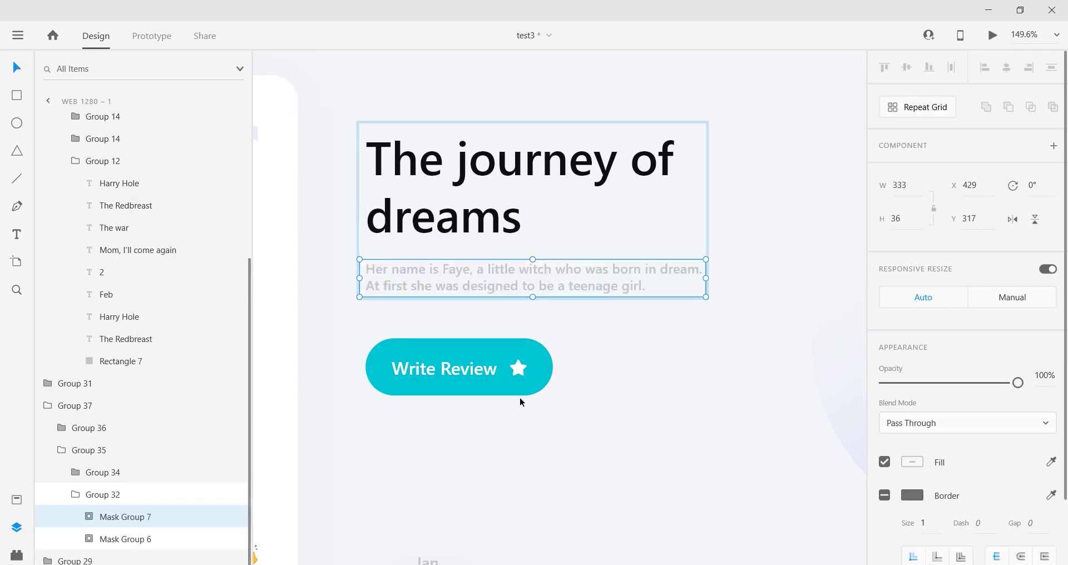
# Copy Group 32, containing the masked heading and description, from the Web 1280 – 1 artboard
pyautogui.scroll(-4, 529, 257)
pyautogui.scroll(-2, 557, 319)
pyautogui.scroll(-4, 601, 301)
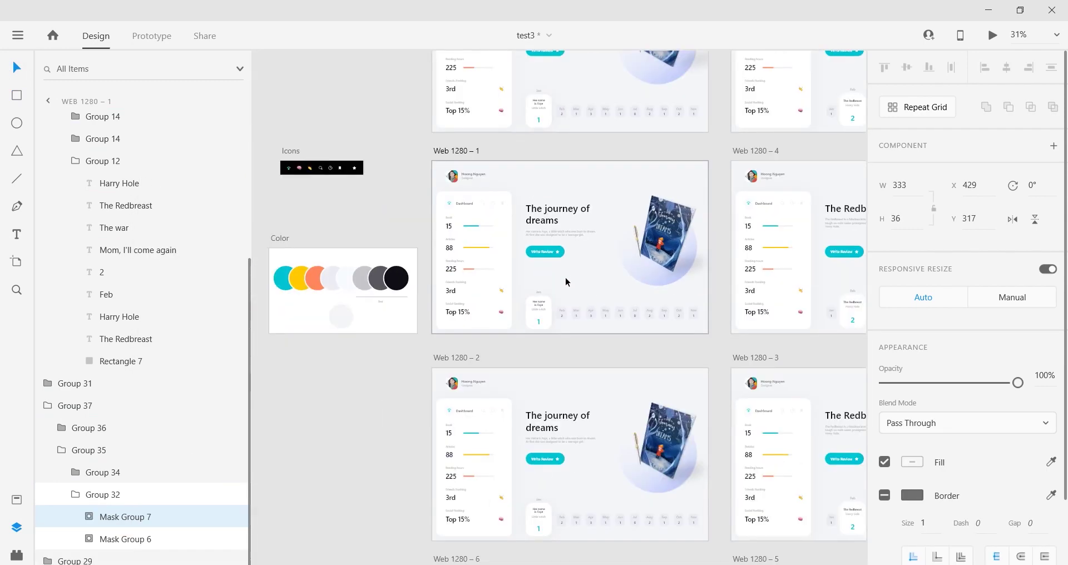
pyautogui.click(100, 494)
pyautogui.scroll(3, 582, 231)
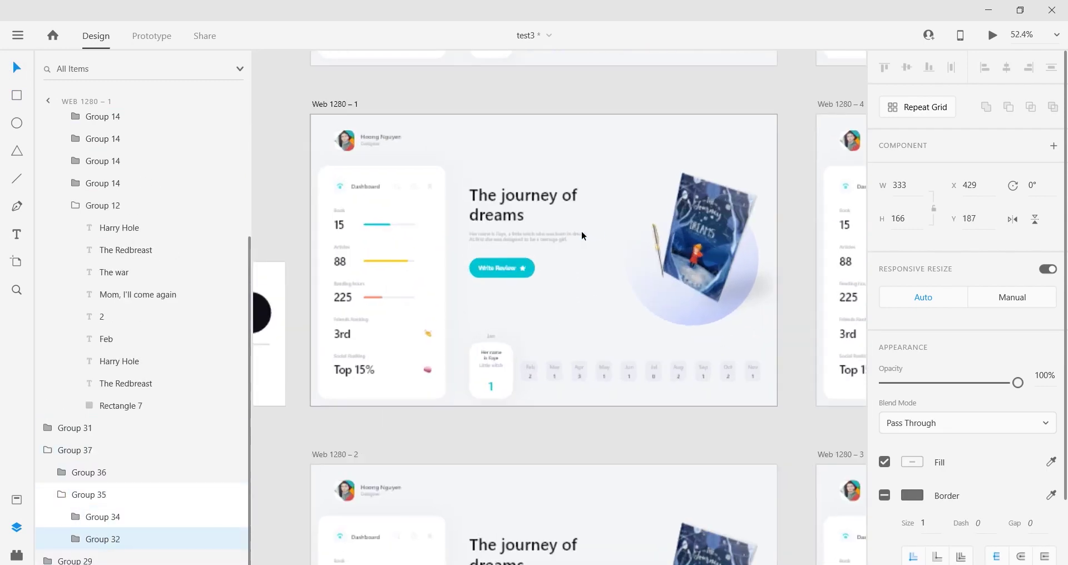
pyautogui.scroll(-2, 568, 342)
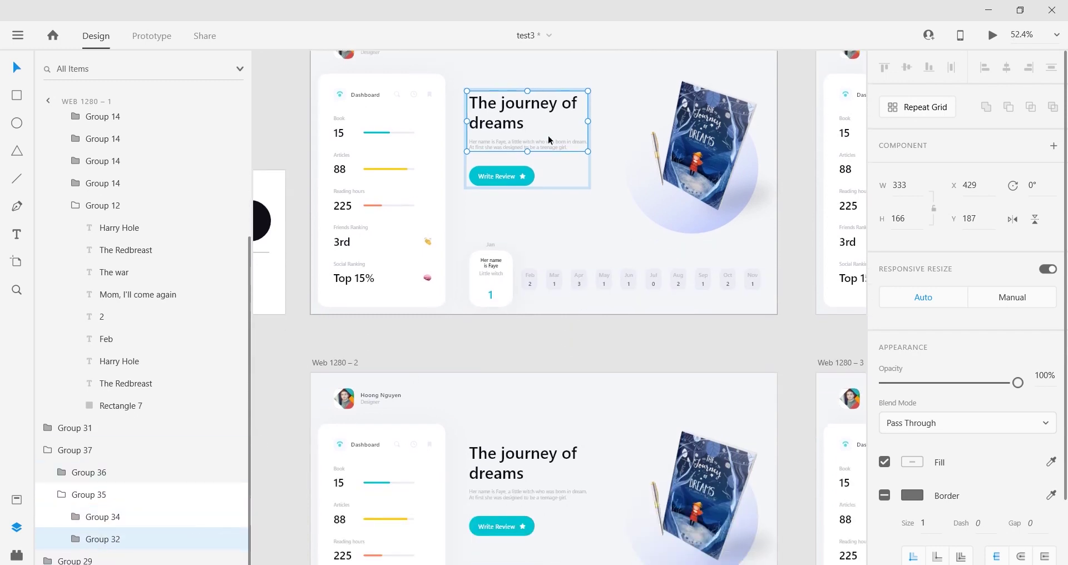
# Paste the masked text group into Group 35 on Web 1280 – 2 and delete the original Group 32 there
pyautogui.scroll(-2, 581, 358)
pyautogui.click(535, 385)
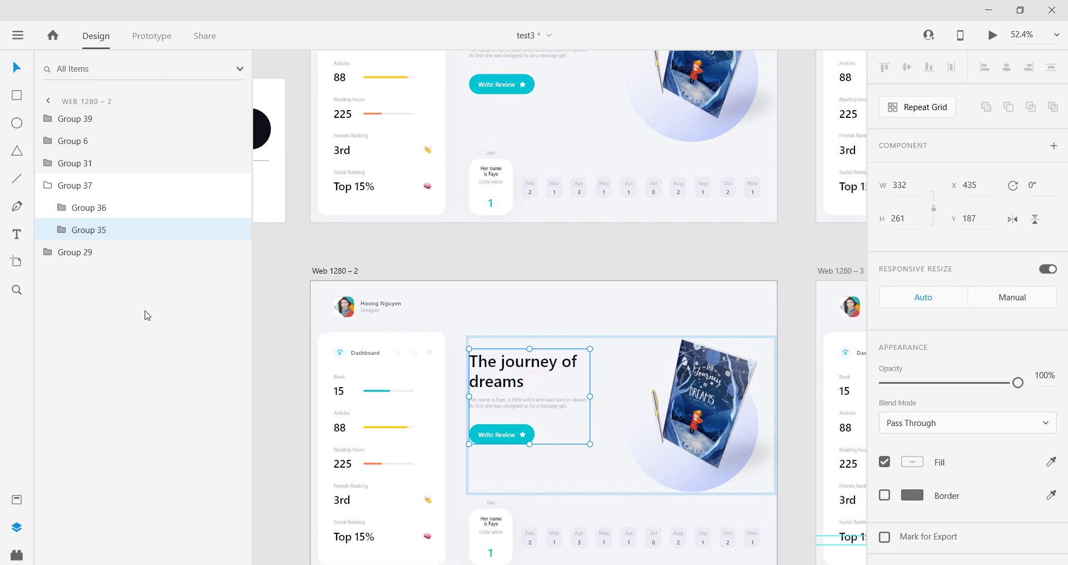
pyautogui.doubleClick(523, 377)
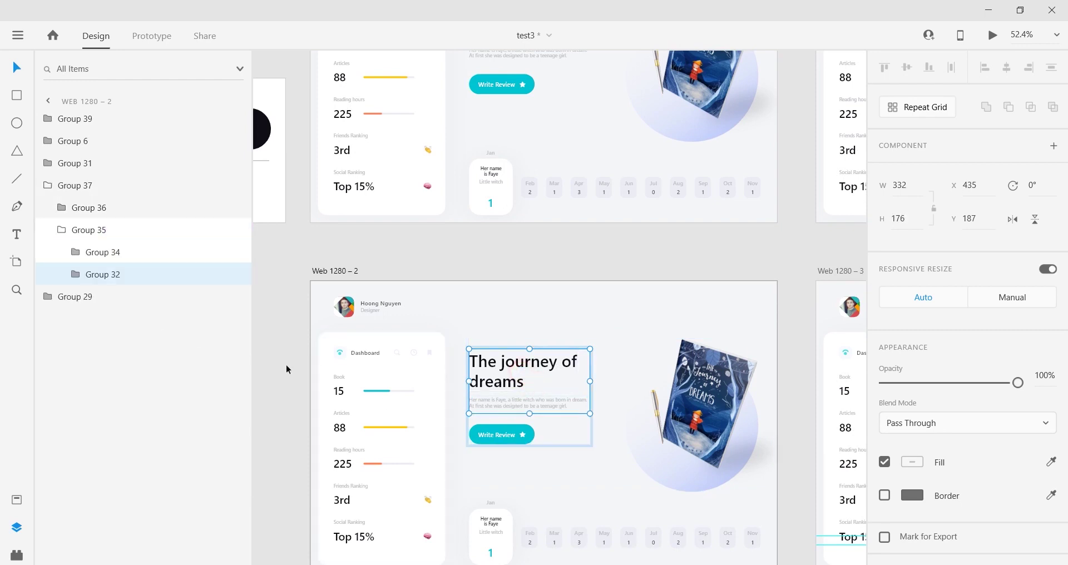
pyautogui.hotkey('ctrl', 'v')
pyautogui.click(105, 294)
pyautogui.press('Delete')
pyautogui.click(119, 252)
pyautogui.moveTo(120, 252); pyautogui.dragTo(128, 287)
# Replace the unmasked text group inside Group 35 on Web 1280 – 6 with the copied masked version
pyautogui.scroll(-5, 553, 400)
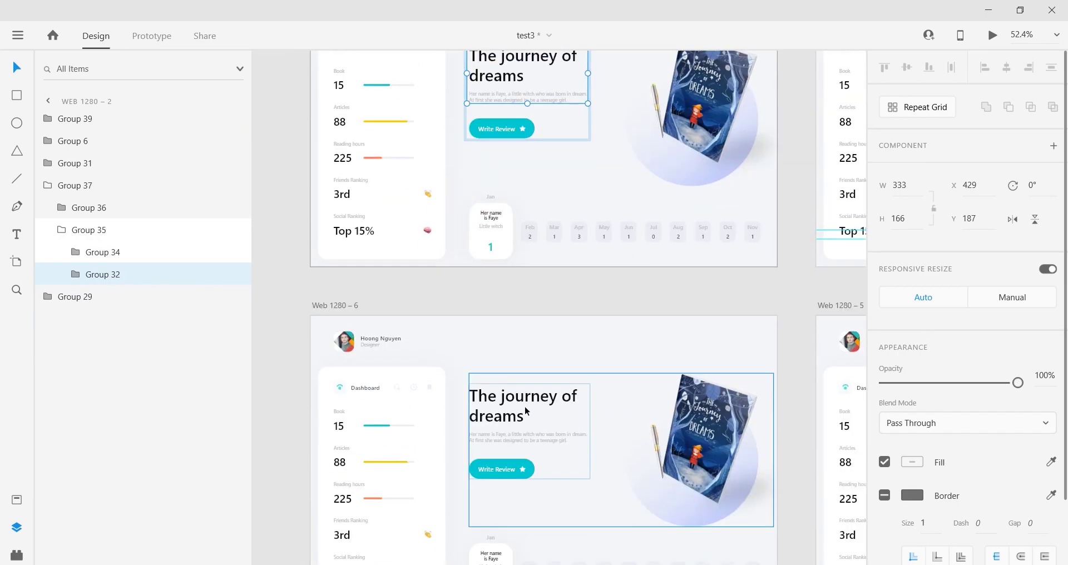
pyautogui.doubleClick(523, 403)
pyautogui.hotkey('ctrl', 'v')
pyautogui.moveTo(110, 252); pyautogui.dragTo(106, 289)
pyautogui.click(105, 294)
pyautogui.press('Delete')
# Replace the "The journey of dreams" text group on Web 1280 – 13 with the copied masked version
pyautogui.scroll(-6, 543, 438)
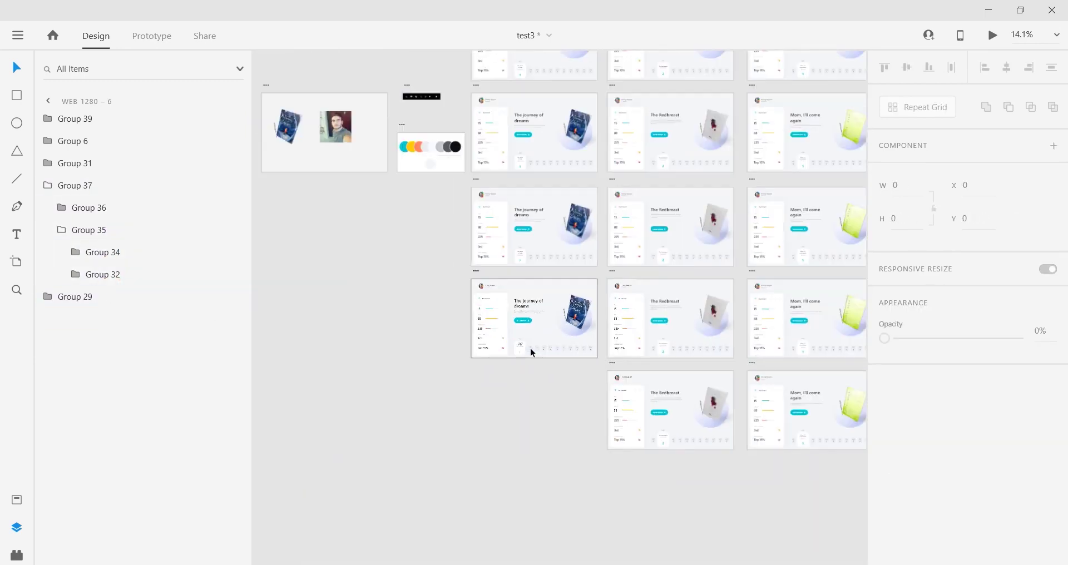
pyautogui.scroll(2, 481, 194)
pyautogui.hscroll(10, 519, 341)
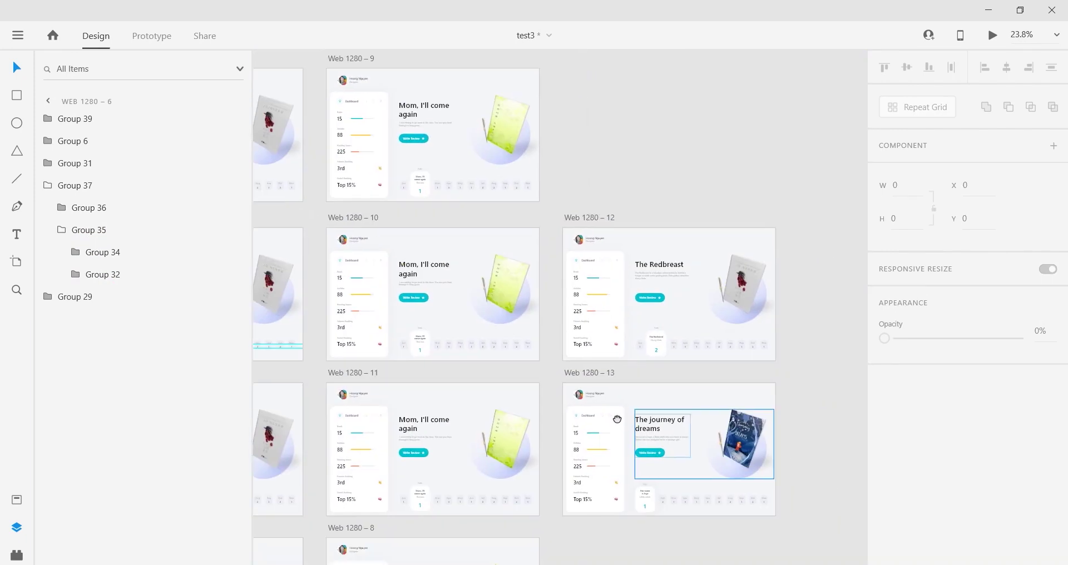
pyautogui.scroll(4, 540, 345)
pyautogui.scroll(-2, 541, 346)
pyautogui.doubleClick(517, 241)
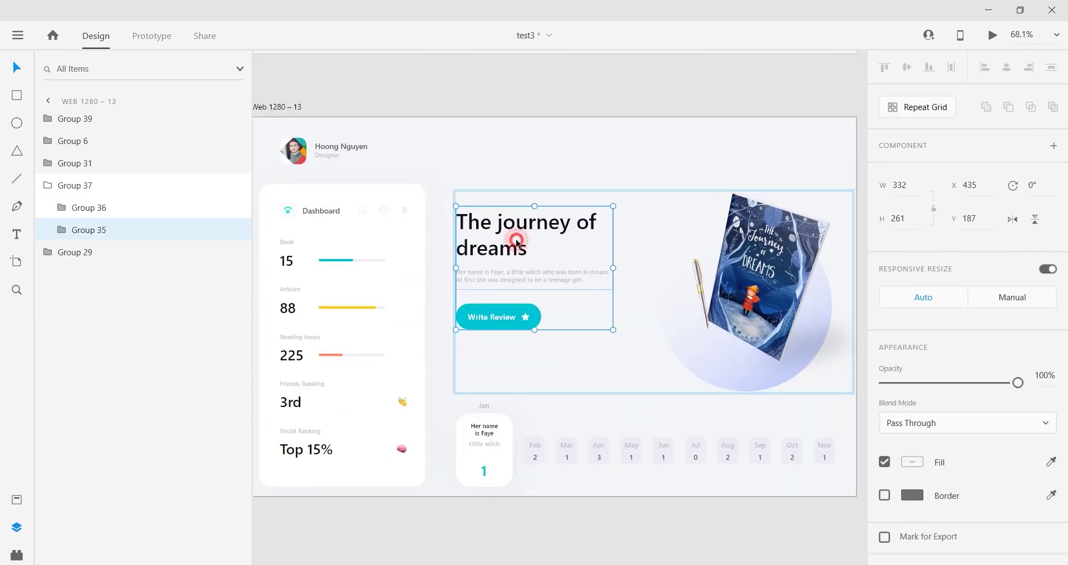
pyautogui.doubleClick(517, 241)
pyautogui.hotkey('ctrl', 'v')
pyautogui.moveTo(118, 255); pyautogui.dragTo(107, 302)
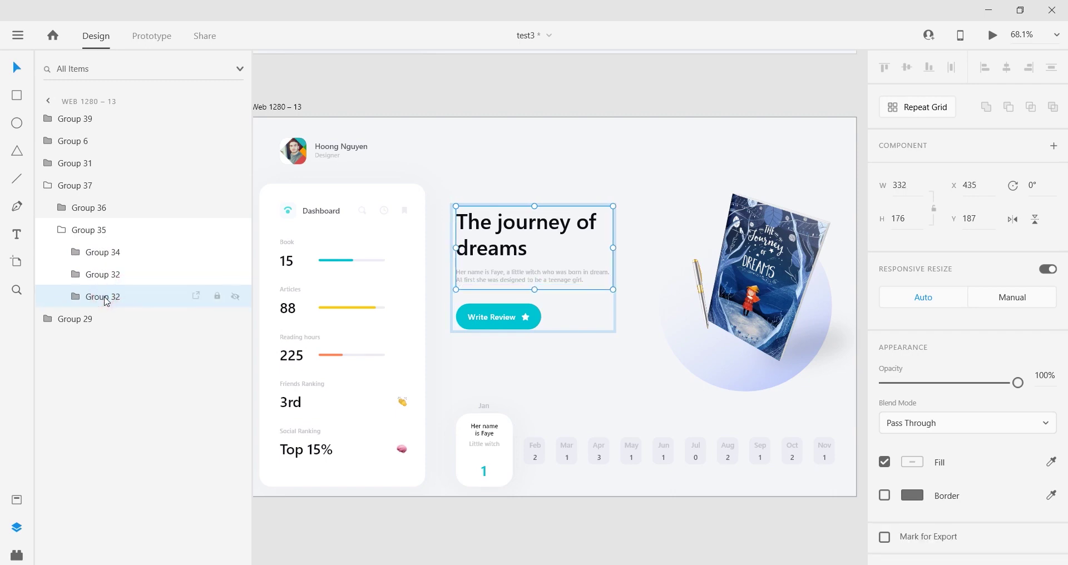
pyautogui.press('Delete')
# Paste the masked "The journey of dreams" group into Group 35 on Web 1280 – 4, keeping the Redbreast text group
pyautogui.scroll(-6, 415, 370)
pyautogui.scroll(3, 498, 401)
pyautogui.click(318, 296)
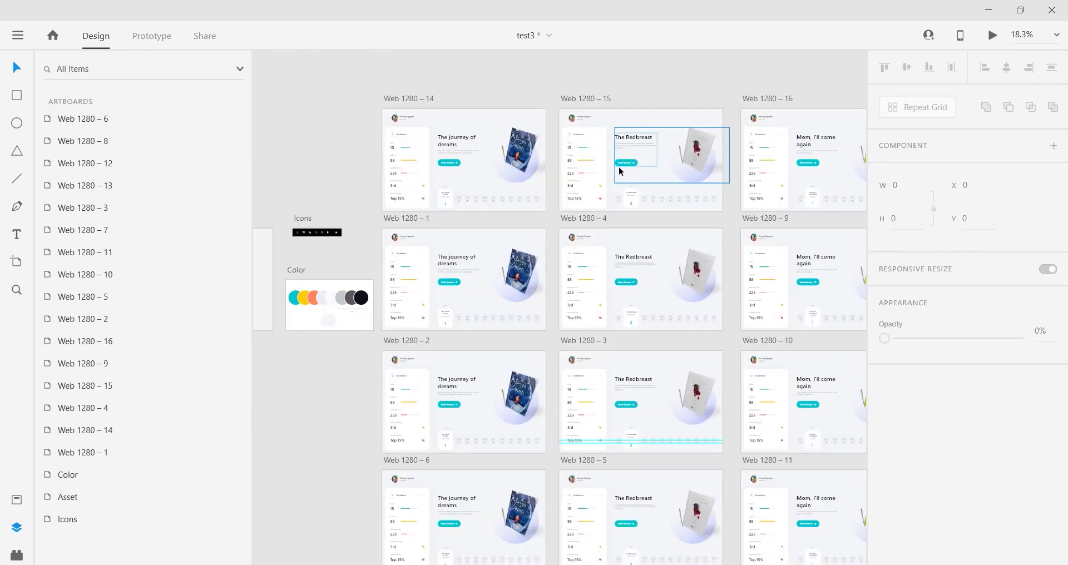
pyautogui.scroll(1, 618, 167)
pyautogui.scroll(5, 701, 185)
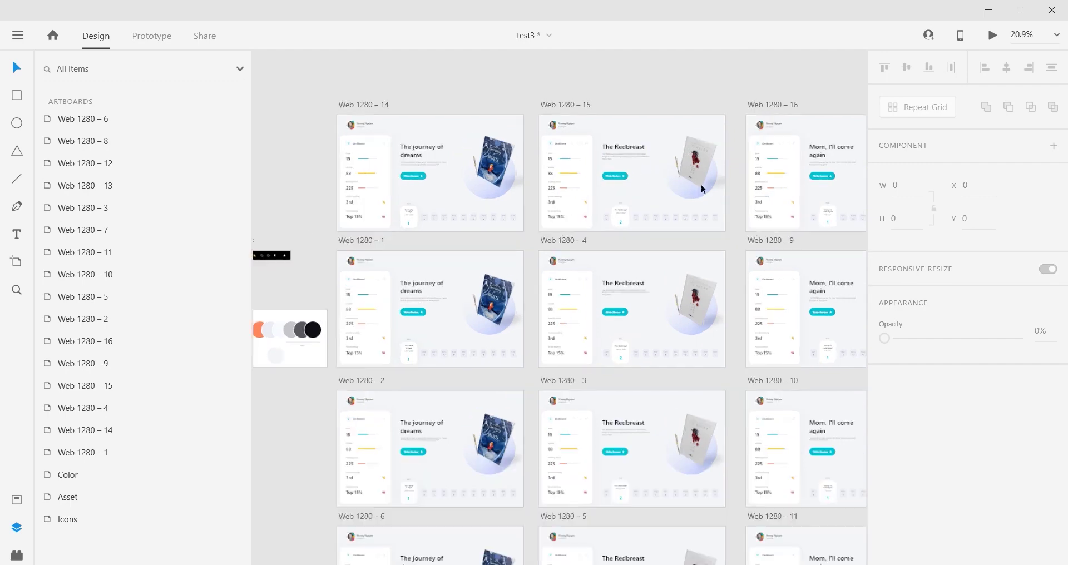
pyautogui.click(488, 114)
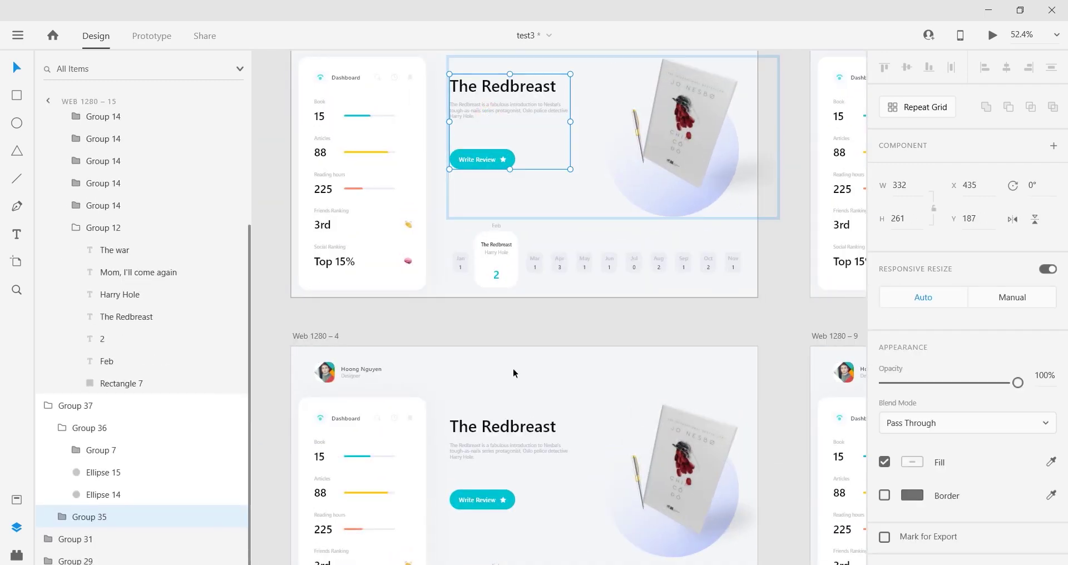
pyautogui.scroll(-3, 513, 368)
pyautogui.scroll(-1, 479, 343)
pyautogui.doubleClick(501, 199)
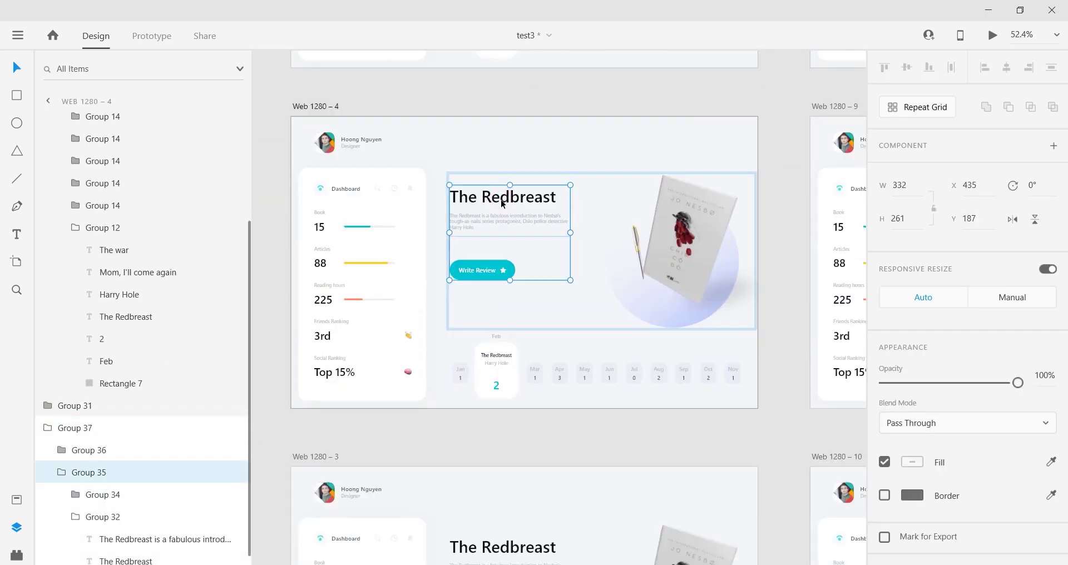
pyautogui.doubleClick(496, 215)
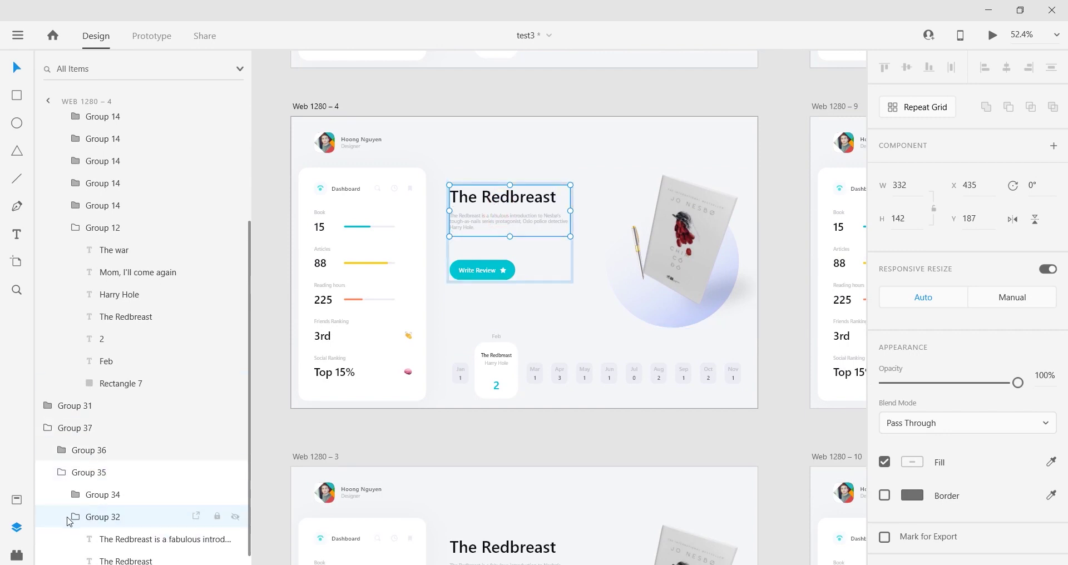
pyautogui.click(75, 516)
pyautogui.scroll(-1, 625, 332)
pyautogui.scroll(-1, 626, 336)
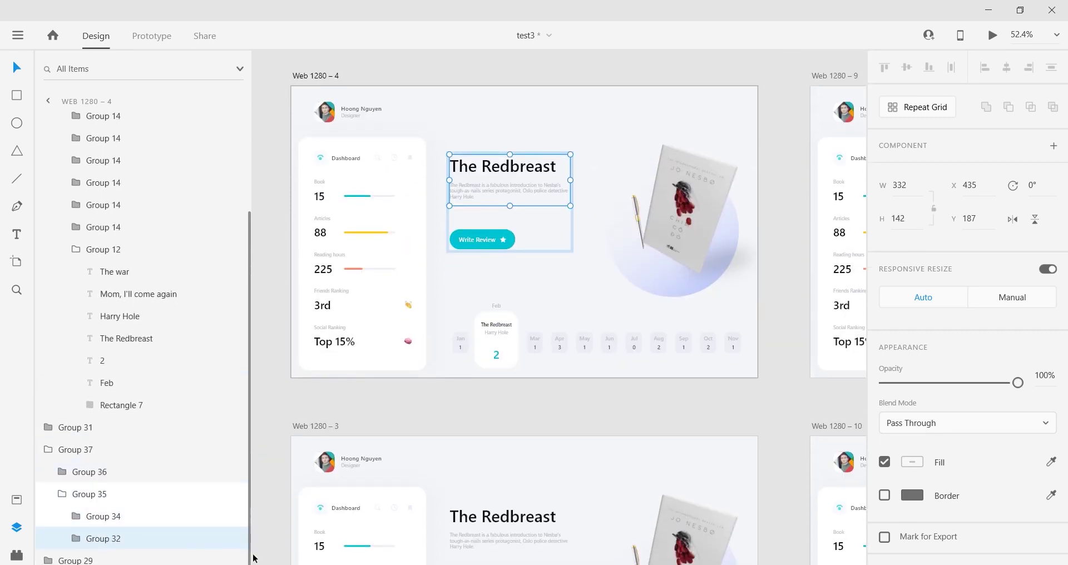
pyautogui.hotkey('ctrl', 'v')
pyautogui.moveTo(110, 521); pyautogui.dragTo(113, 551)
pyautogui.scroll(-1, 503, 447)
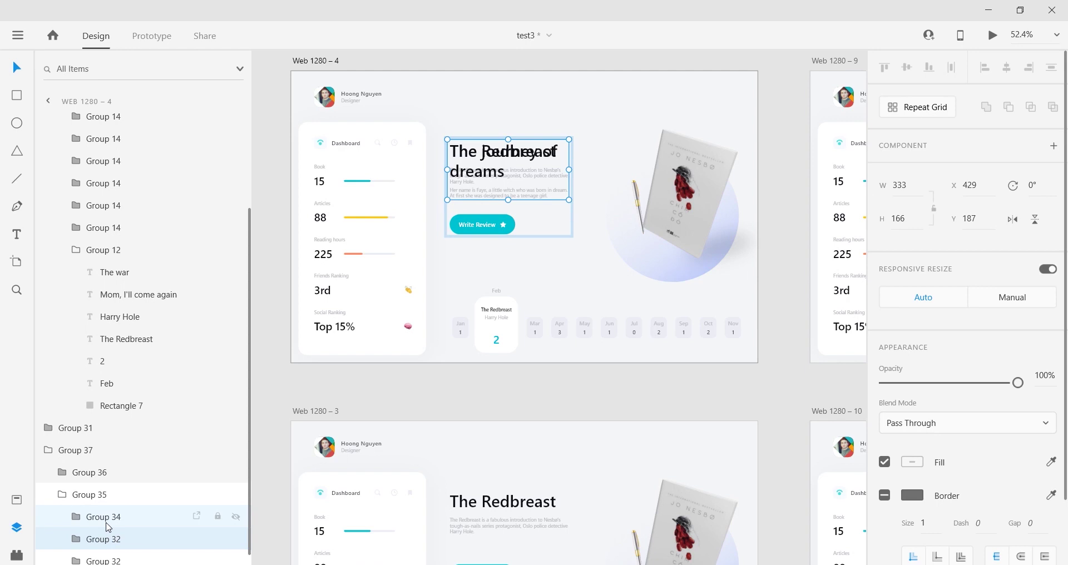
# Rename the original Redbreast text group to Group 33 and place it above the pasted Group 32 in the layer order
pyautogui.scroll(-1, 108, 522)
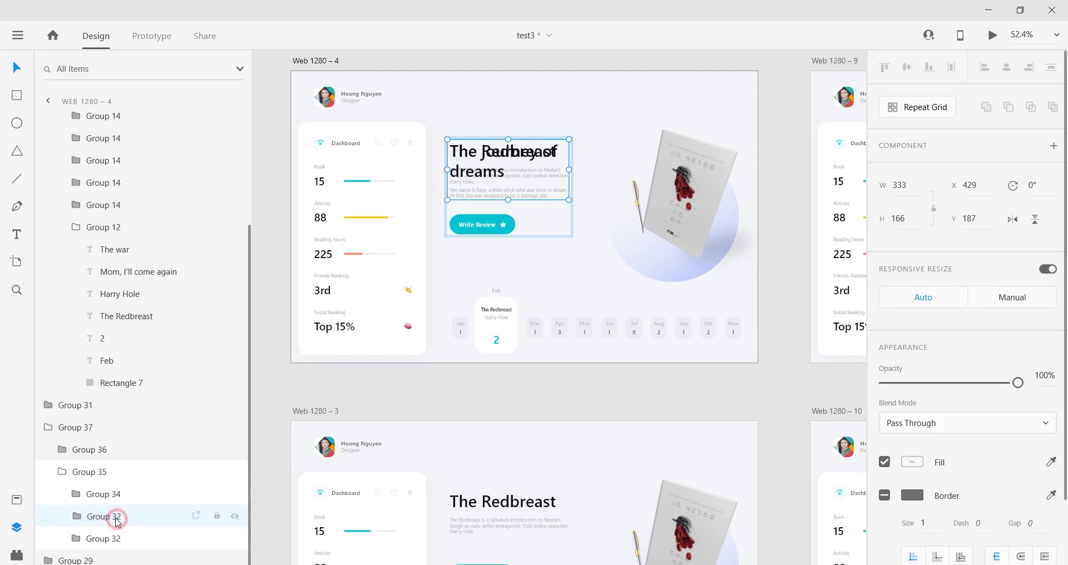
pyautogui.click(117, 539)
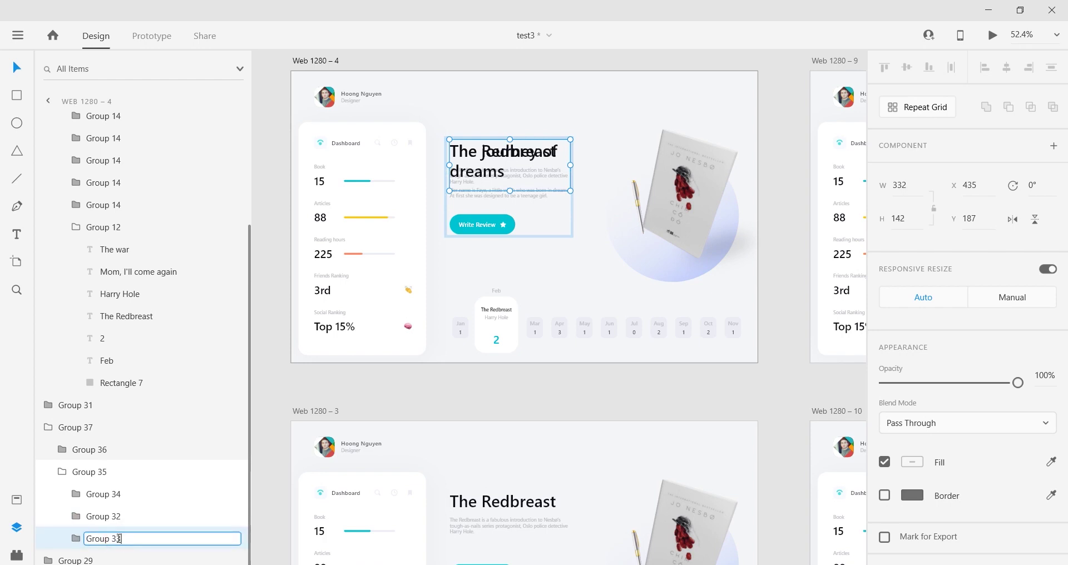
pyautogui.click(76, 538)
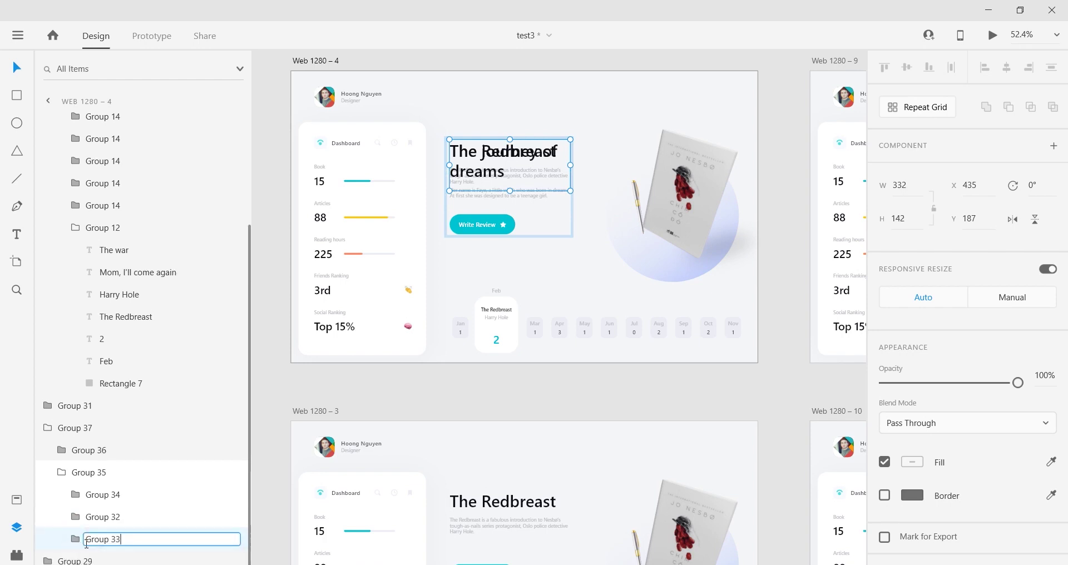
pyautogui.moveTo(126, 539); pyautogui.dragTo(136, 505)
# Move the description text inside Mask Group 7 of the pasted group up to Y 285, leaving its mask rectangle in place
pyautogui.click(131, 539)
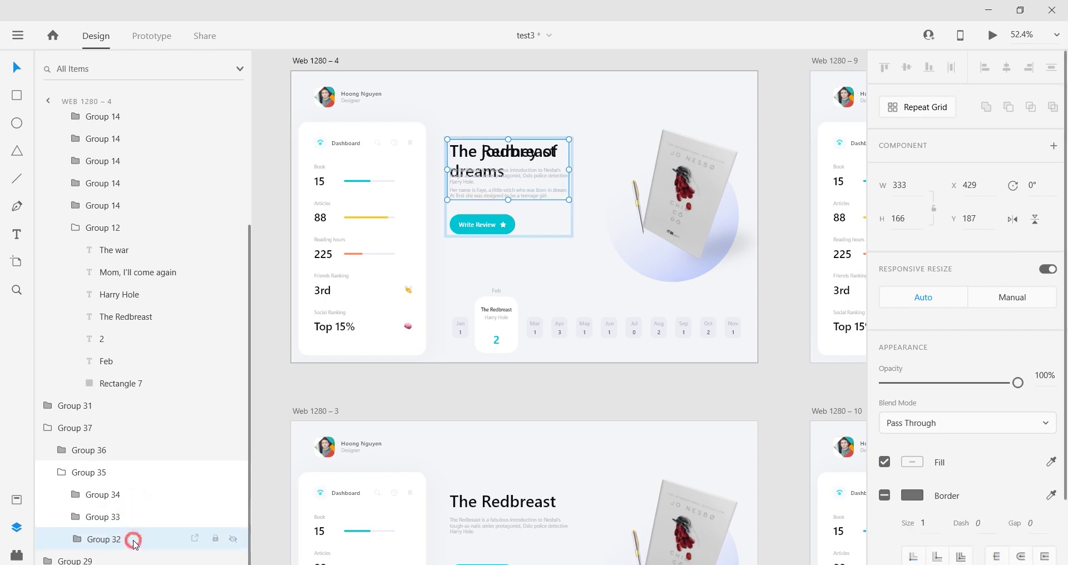
pyautogui.click(76, 539)
pyautogui.scroll(-1, 77, 539)
pyautogui.click(123, 516)
pyautogui.click(89, 517)
pyautogui.scroll(-1, 143, 559)
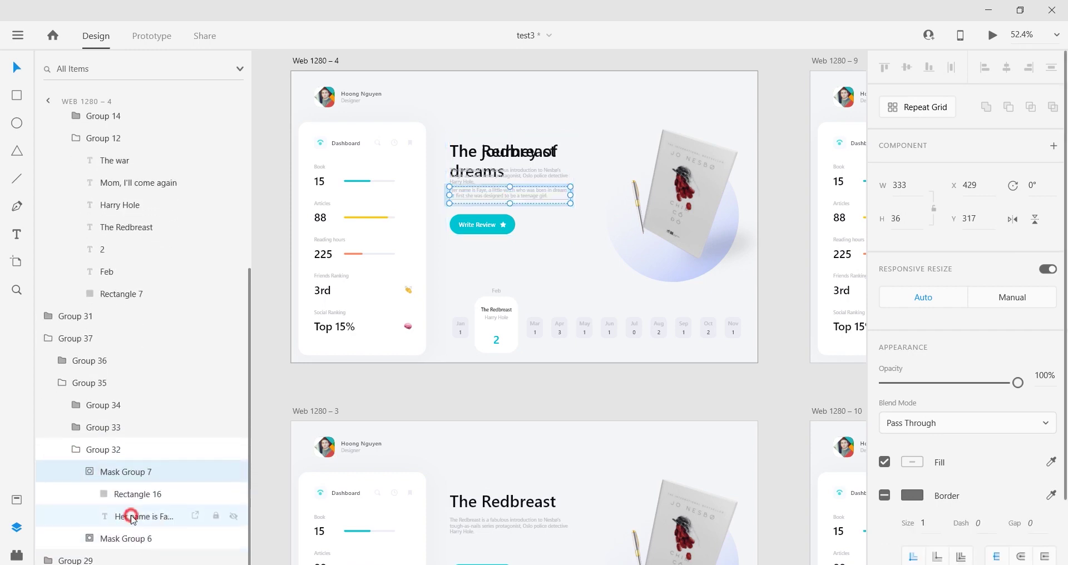
pyautogui.click(136, 515)
pyautogui.scroll(5, 495, 182)
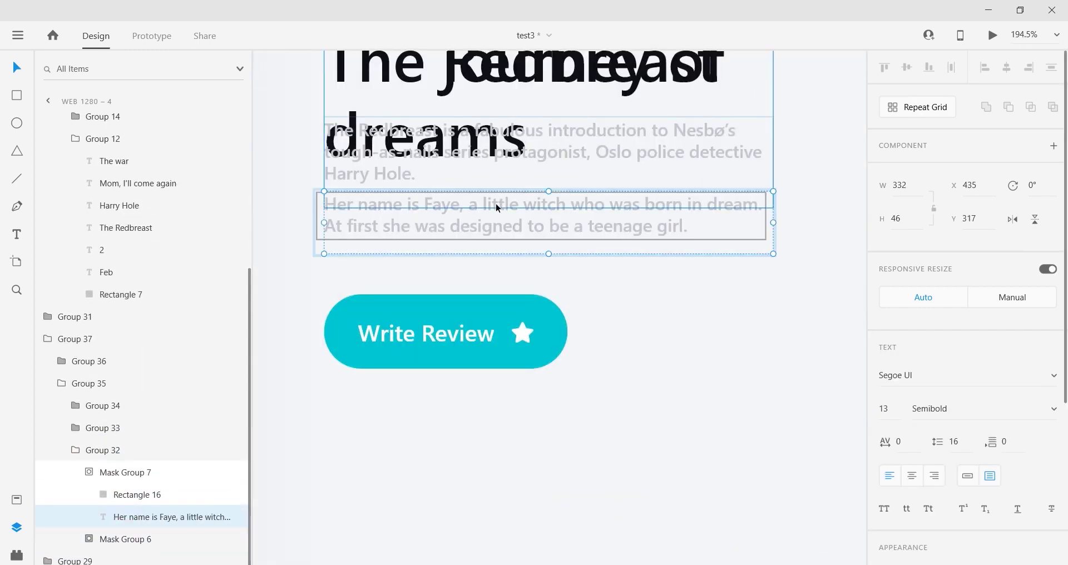
pyautogui.press('Up')
pyautogui.press('Up')
pyautogui.press('Up')
pyautogui.press('Up')
pyautogui.press('Up')
pyautogui.press('Up')
pyautogui.press('Up')
pyautogui.press('Up')
pyautogui.press('Up')
pyautogui.press('Up')
pyautogui.press('Up')
pyautogui.press('Up')
pyautogui.press('Up')
pyautogui.press('Up')
pyautogui.press('Up')
pyautogui.press('Up')
pyautogui.press('Up')
pyautogui.press('Up')
pyautogui.press('Up')
pyautogui.press('Up')
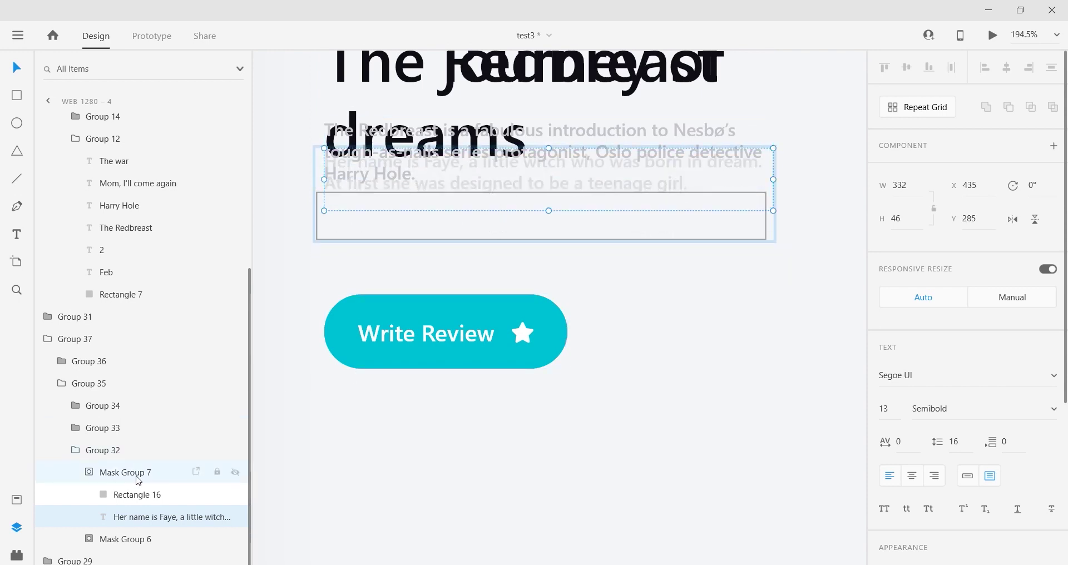
# Move "The journey of dreams" heading inside Mask Group 6 up to Y 81, out of its mask area
pyautogui.click(87, 474)
pyautogui.click(89, 539)
pyautogui.scroll(-1, 122, 556)
pyautogui.click(138, 534)
pyautogui.scroll(3, 501, 289)
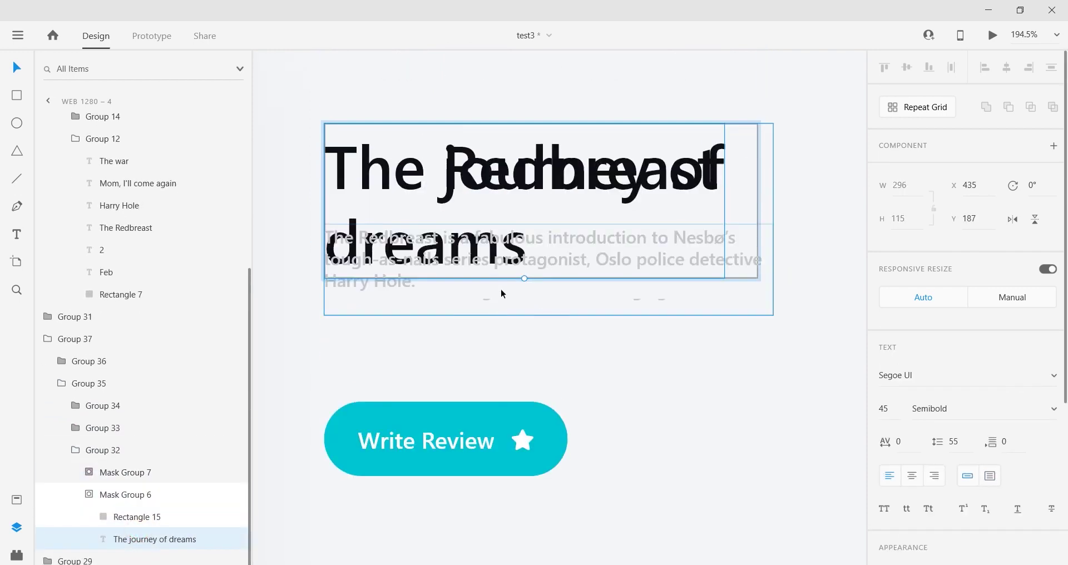
pyautogui.moveTo(499, 303); pyautogui.dragTo(496, 277)
pyautogui.hotkey('shift', 'Up')
pyautogui.hotkey('shift', 'Up')
pyautogui.hotkey('shift', 'Up')
pyautogui.hotkey('shift', 'Up')
pyautogui.hotkey('shift', 'Up')
pyautogui.hotkey('shift', 'Up')
pyautogui.hotkey('shift', 'Up')
pyautogui.hotkey('shift', 'Up')
pyautogui.hotkey('shift', 'Up')
pyautogui.press('Down')
pyautogui.press('Down')
pyautogui.press('Down')
pyautogui.press('Down')
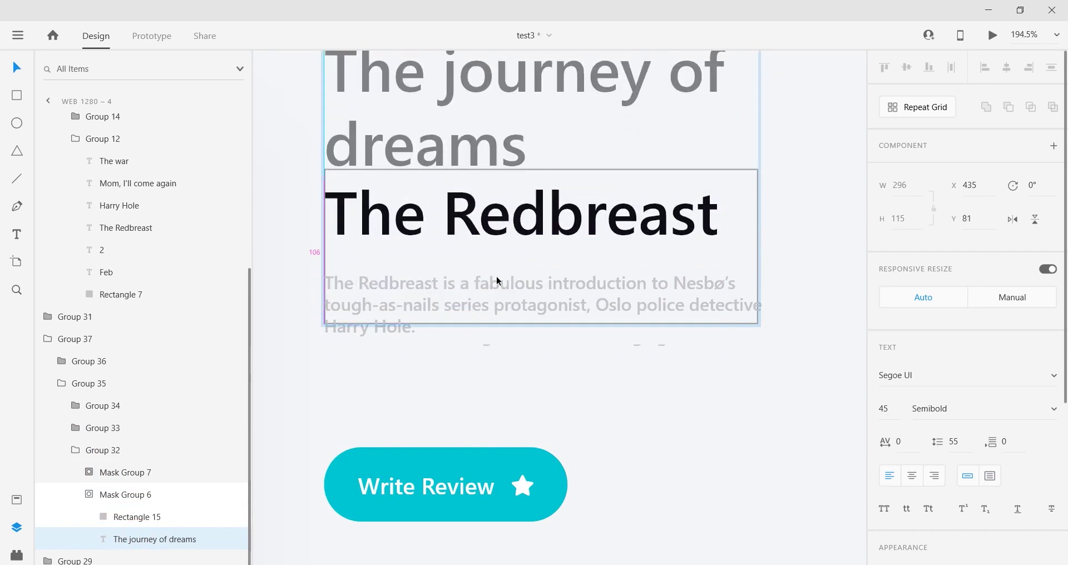
pyautogui.click(88, 494)
pyautogui.click(75, 495)
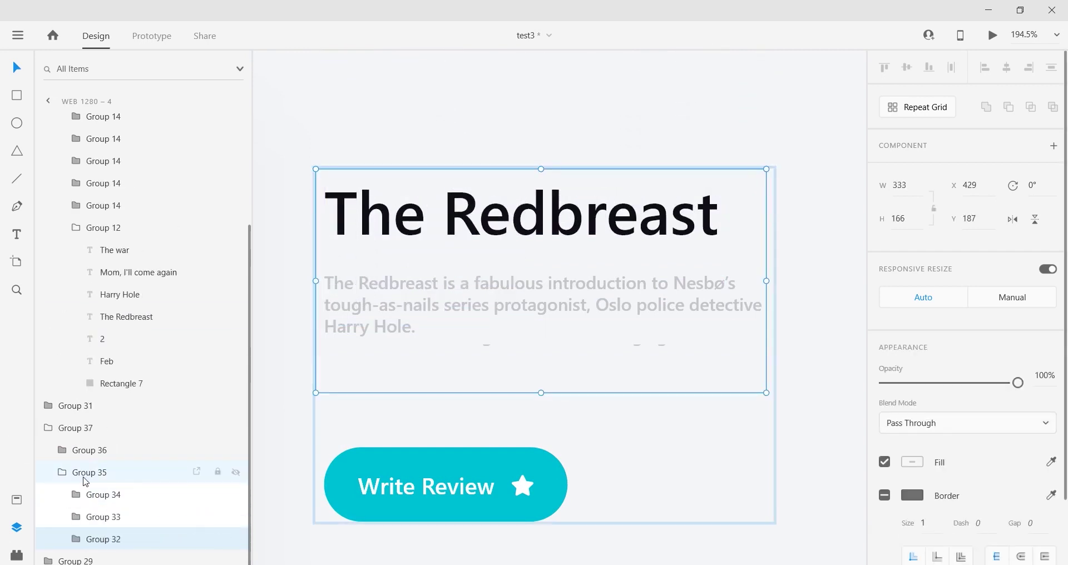
pyautogui.keyDown('shift'); pyautogui.click(99, 514); pyautogui.keyUp('shift')
pyautogui.scroll(-3, 545, 286)
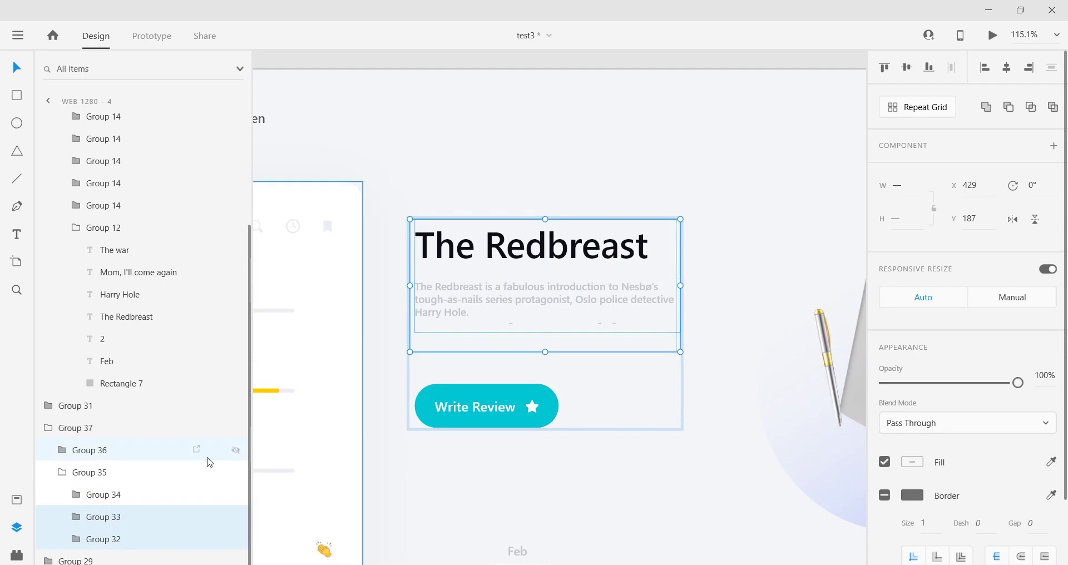
pyautogui.click(61, 473)
pyautogui.click(49, 491)
pyautogui.scroll(-10, 639, 319)
pyautogui.doubleClick(445, 245)
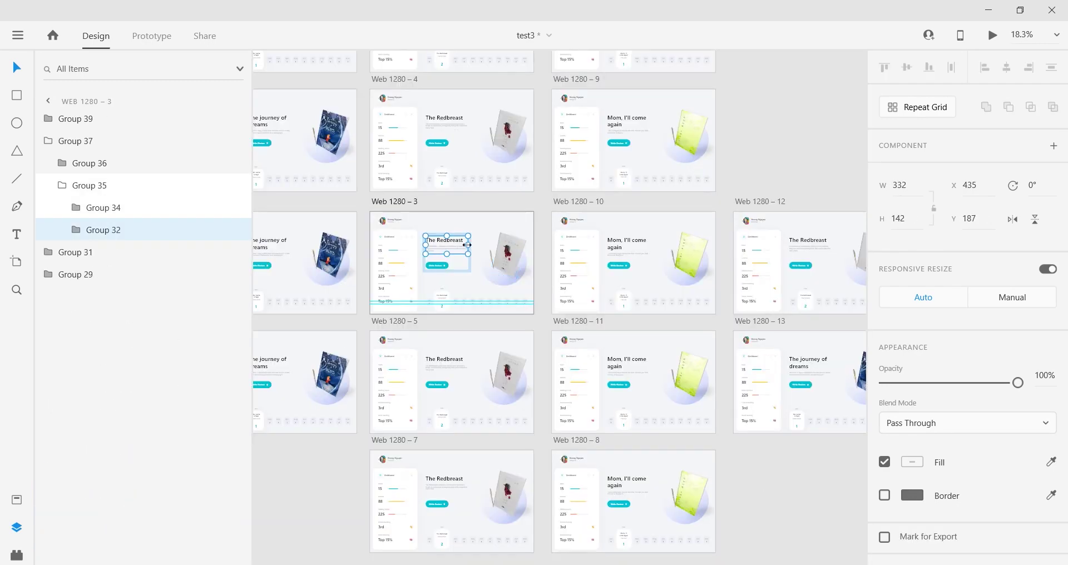
pyautogui.doubleClick(445, 109)
pyautogui.moveTo(439, 167); pyautogui.dragTo(459, 280)
pyautogui.scroll(5, 453, 285)
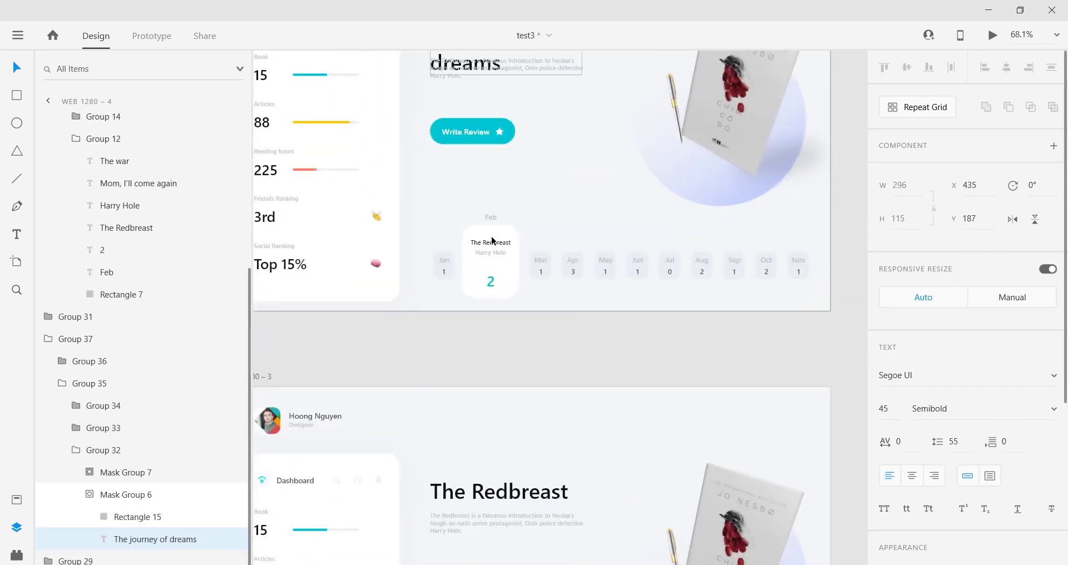
# Move "The journey of dreams" heading inside Mask Group 6 on Web 1280 – 4 up to Y 80, leaving its mask rectangle in place
pyautogui.scroll(3, 495, 223)
pyautogui.scroll(2, 515, 149)
pyautogui.hotkey('shift', 'Up')
pyautogui.hotkey('shift', 'Up')
pyautogui.hotkey('shift', 'Up')
pyautogui.hotkey('shift', 'Up')
pyautogui.hotkey('shift', 'Up')
pyautogui.hotkey('shift', 'Up')
pyautogui.hotkey('shift', 'Up')
pyautogui.hotkey('shift', 'Up')
pyautogui.hotkey('shift', 'Up')
pyautogui.hotkey('shift', 'Up')
pyautogui.hotkey('shift', 'Up')
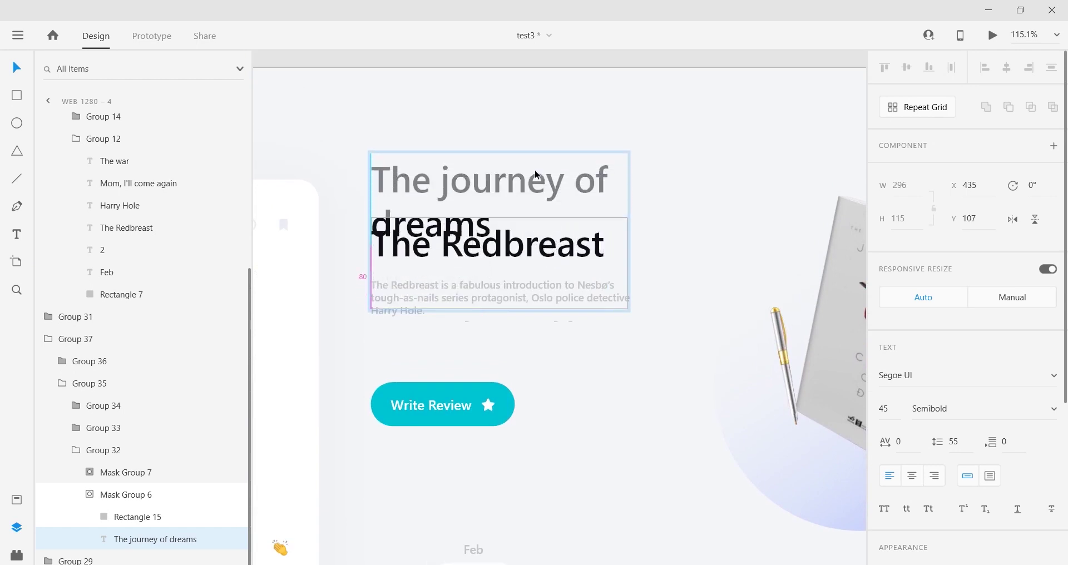
pyautogui.press('Down')
pyautogui.press('Down')
pyautogui.press('Down')
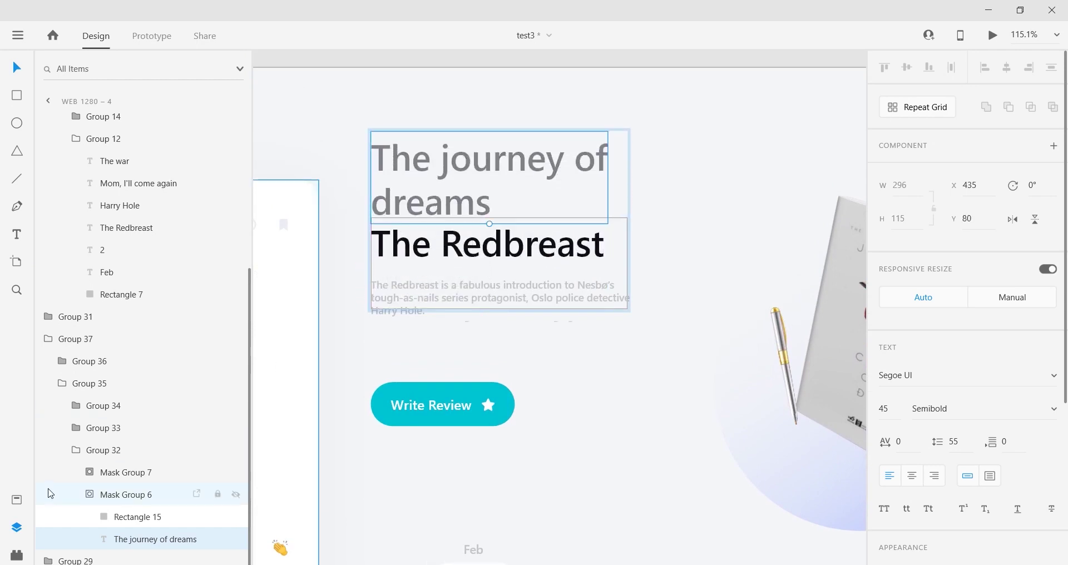
pyautogui.click(89, 494)
pyautogui.click(75, 494)
# Draw a borderless rectangle about 305 × 55 over "The Redbreast" heading inside Group 33
pyautogui.click(77, 517)
pyautogui.click(127, 560)
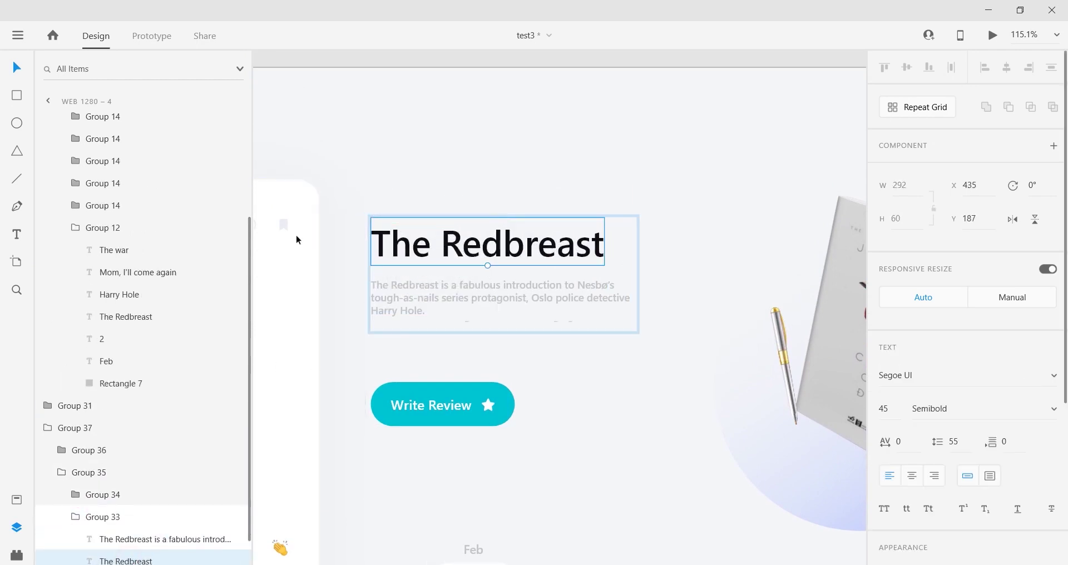
pyautogui.click(16, 95)
pyautogui.scroll(4, 459, 210)
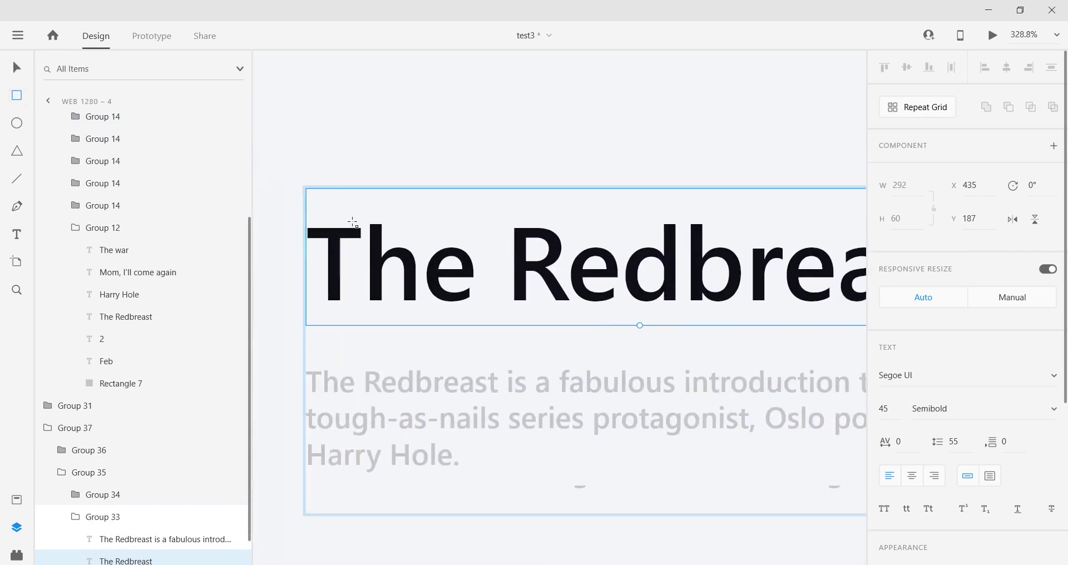
pyautogui.scroll(-3, 352, 222)
pyautogui.moveTo(362, 222); pyautogui.dragTo(774, 296)
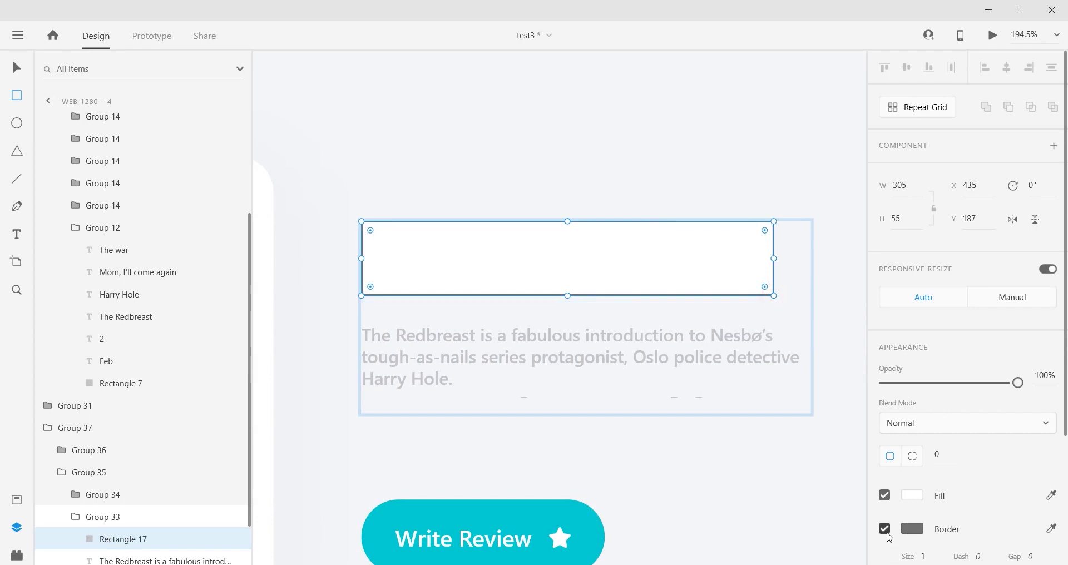
pyautogui.click(885, 531)
# Place the new rectangle directly above "The Redbreast" heading in the layer order and mask the heading with it
pyautogui.scroll(-2, 214, 462)
pyautogui.moveTo(143, 478); pyautogui.dragTo(139, 504)
pyautogui.keyDown('shift'); pyautogui.click(139, 509); pyautogui.keyUp('shift')
pyautogui.rightClick(141, 508)
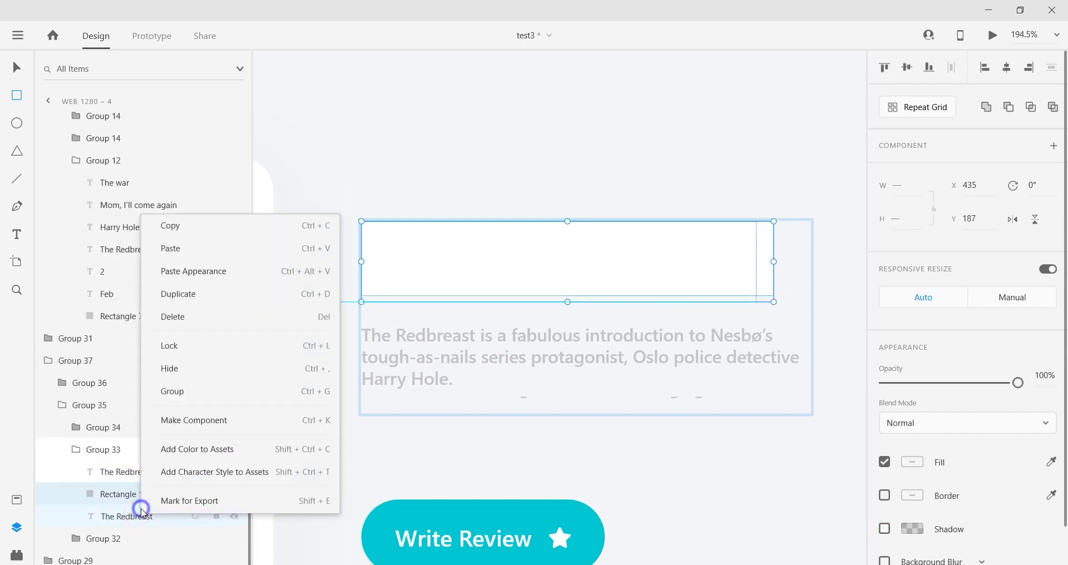
pyautogui.click(195, 446)
pyautogui.click(17, 77)
# Draw a borderless rectangle about 332 × 50 over the Redbreast description and mask the description with that shape
pyautogui.click(461, 353)
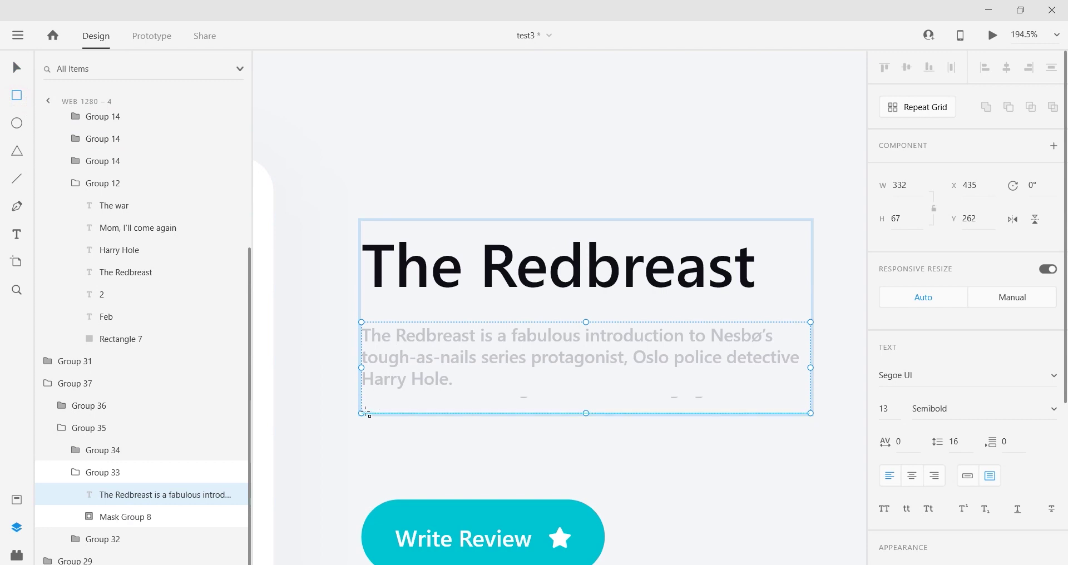
pyautogui.moveTo(361, 390); pyautogui.dragTo(810, 321)
pyautogui.click(885, 528)
pyautogui.keyDown('shift'); pyautogui.click(136, 515); pyautogui.keyUp('shift')
pyautogui.rightClick(136, 514)
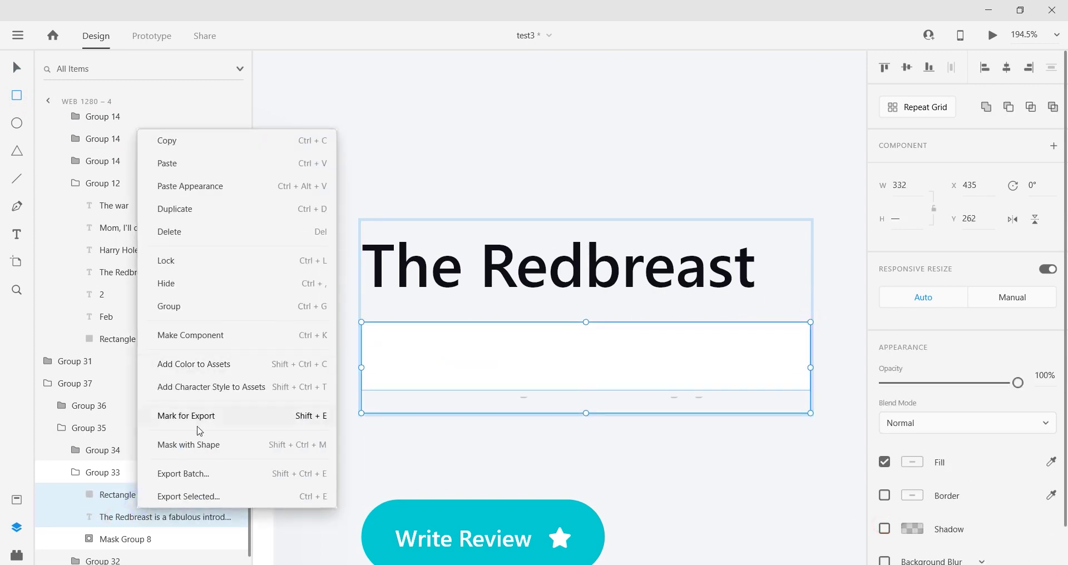
pyautogui.click(217, 445)
pyautogui.press('v')
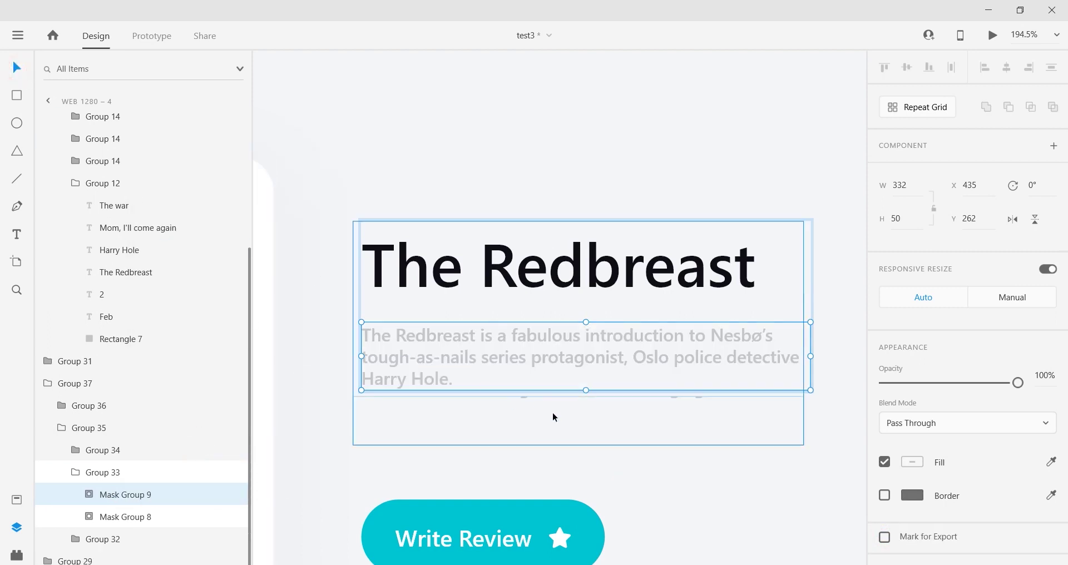
# Replace the text group on Web 1280 – 3 with copies of Group 33 and Group 32, placed below Group 34
pyautogui.scroll(-3, 617, 363)
pyautogui.click(71, 471)
pyautogui.keyDown('shift'); pyautogui.click(107, 539); pyautogui.keyUp('shift')
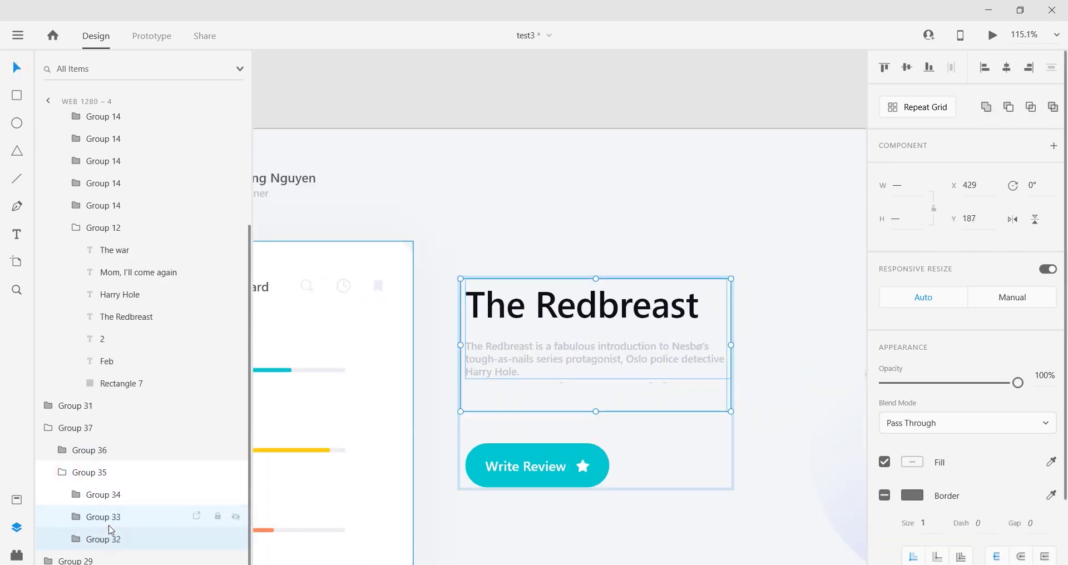
pyautogui.scroll(-3, 656, 311)
pyautogui.scroll(-5, 591, 344)
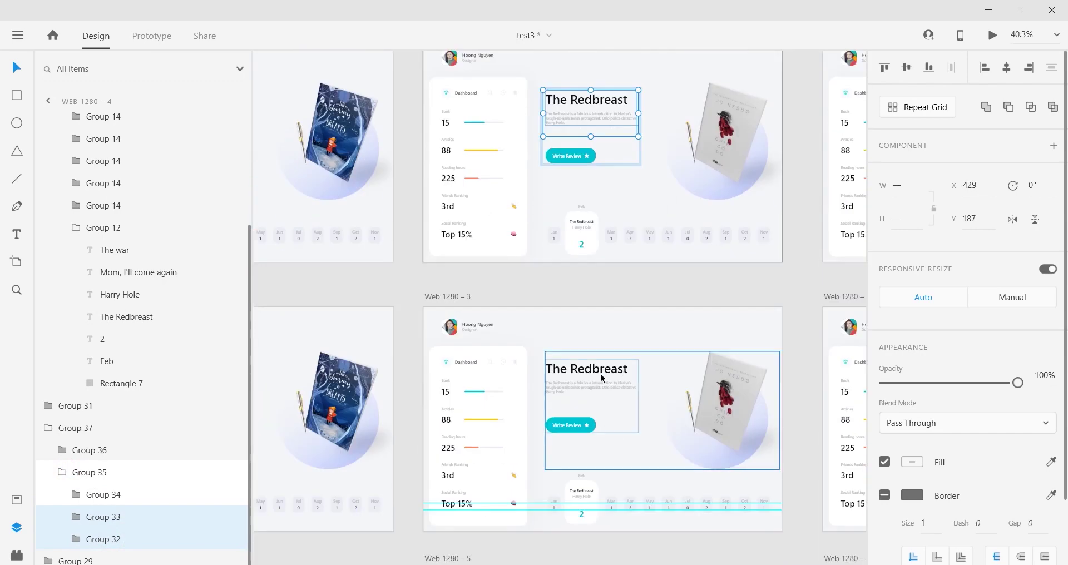
pyautogui.click(600, 377)
pyautogui.press('Delete')
pyautogui.hotkey('ctrl', 'v')
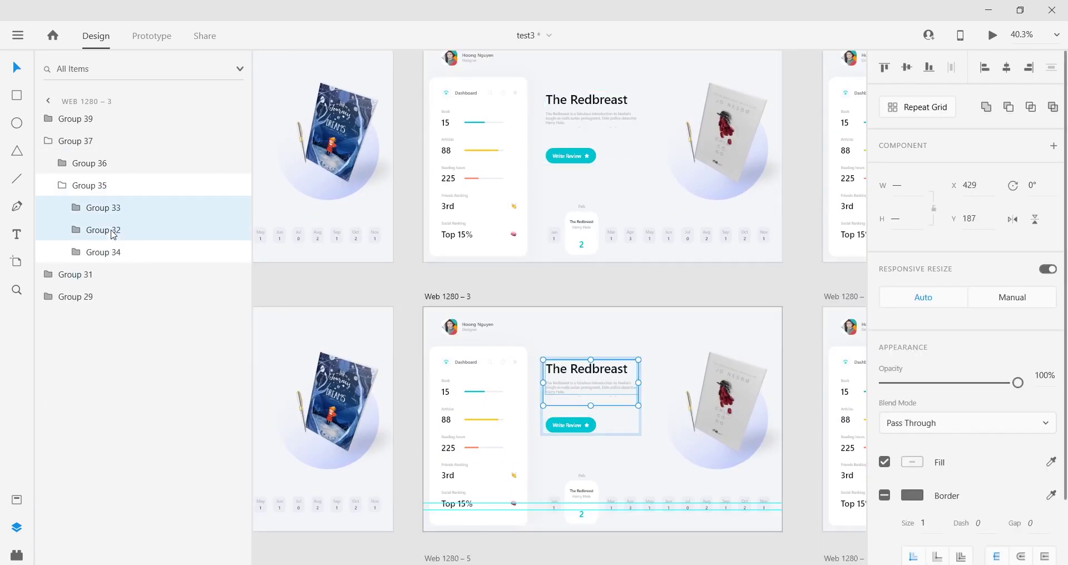
pyautogui.scroll(-4, 629, 416)
pyautogui.moveTo(89, 228); pyautogui.dragTo(112, 263)
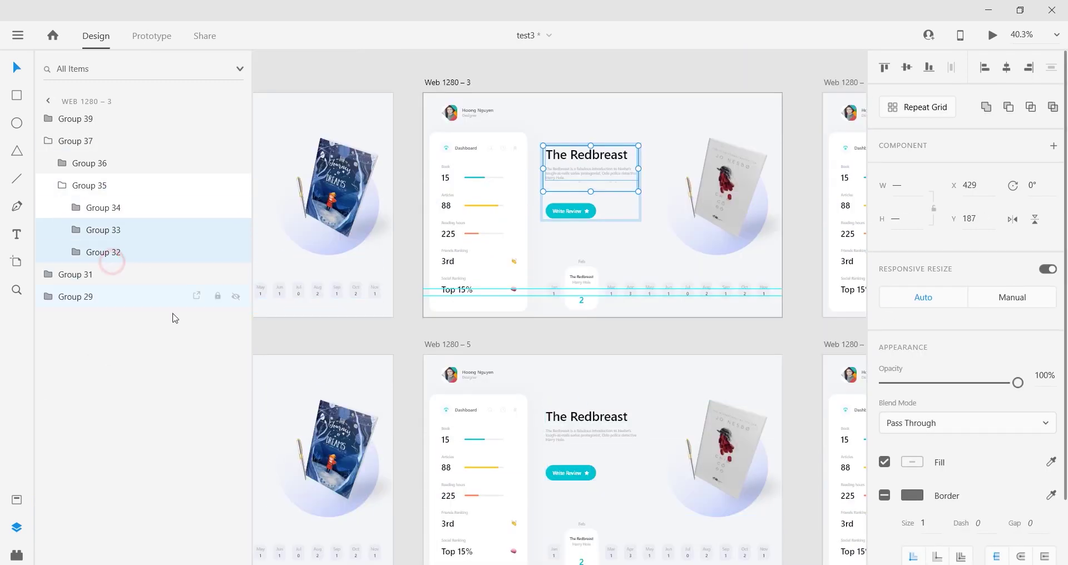
# Replace the Redbreast text group on Web 1280 – 5 with the copied Groups 33 and 32, ordered below Group 34
pyautogui.scroll(-2, 579, 357)
pyautogui.doubleClick(580, 353)
pyautogui.doubleClick(579, 354)
pyautogui.press('Delete')
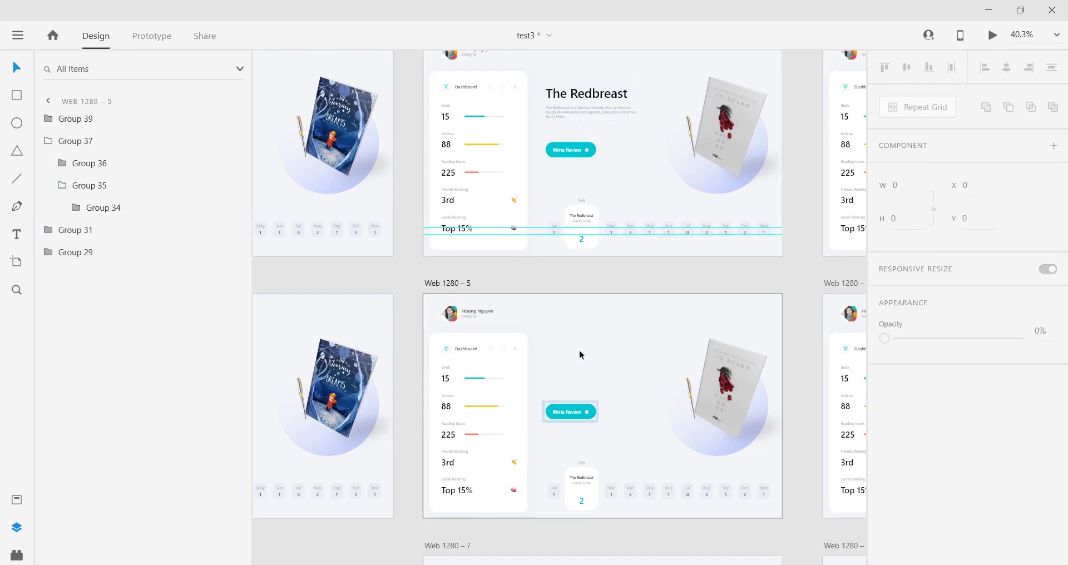
pyautogui.hotkey('ctrl', 'v')
pyautogui.moveTo(122, 214); pyautogui.dragTo(119, 262)
# Replace the Redbreast text group on Web 1280 – 7 with the copied Groups 33 and 32, ordered below Group 34
pyautogui.scroll(-3, 631, 408)
pyautogui.scroll(-3, 630, 409)
pyautogui.doubleClick(611, 430)
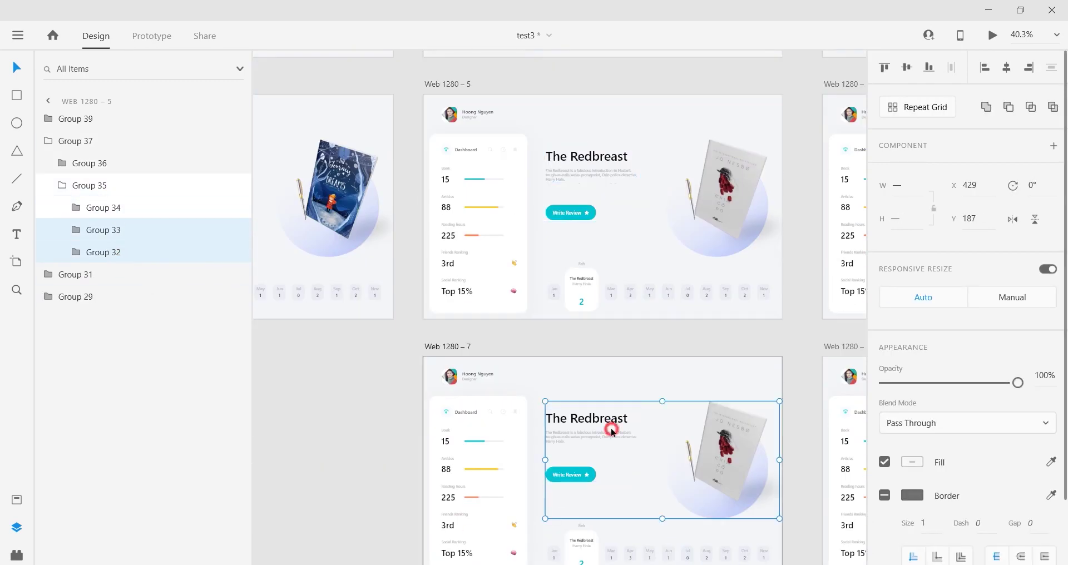
pyautogui.doubleClick(611, 431)
pyautogui.press('Delete')
pyautogui.hotkey('ctrl', 'v')
pyautogui.moveTo(128, 477); pyautogui.dragTo(124, 530)
# Replace the Redbreast text group on Web 1280 – 12 with the copied Groups 33 and 32, ordered below Group 34
pyautogui.scroll(-3, 649, 446)
pyautogui.scroll(-5, 649, 445)
pyautogui.scroll(6, 489, 267)
pyautogui.click(663, 365)
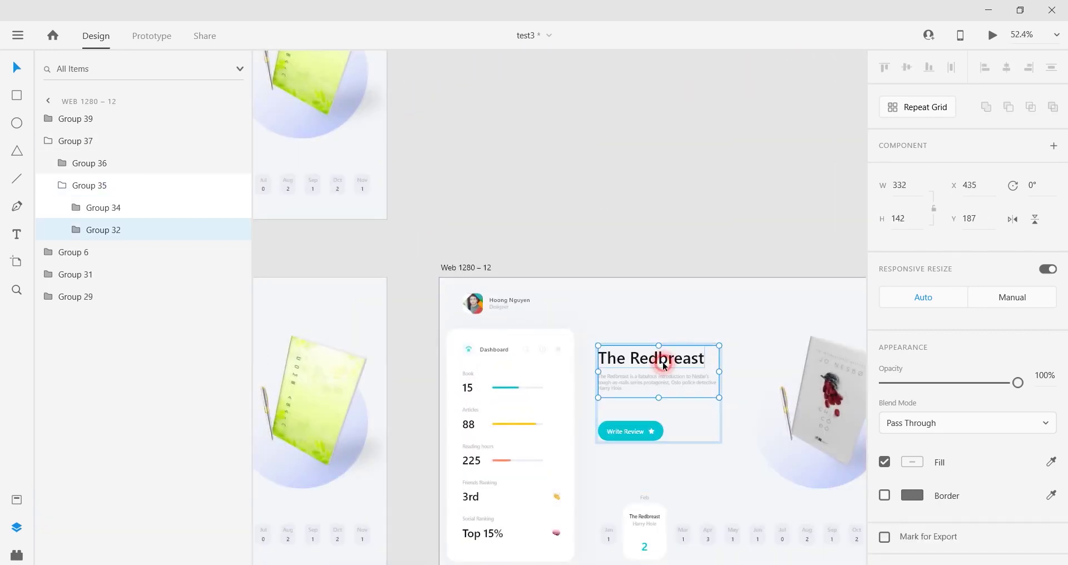
pyautogui.press('Delete')
pyautogui.hotkey('ctrl', 'v')
pyautogui.moveTo(101, 207); pyautogui.dragTo(124, 266)
# Copy Group 33 from Web 1280 – 4 into Group 35 on Web 1280 – 1, placing it between Group 34 and Group 32
pyautogui.scroll(-6, 493, 201)
pyautogui.click(641, 155)
pyautogui.hscroll(-3, 652, 256)
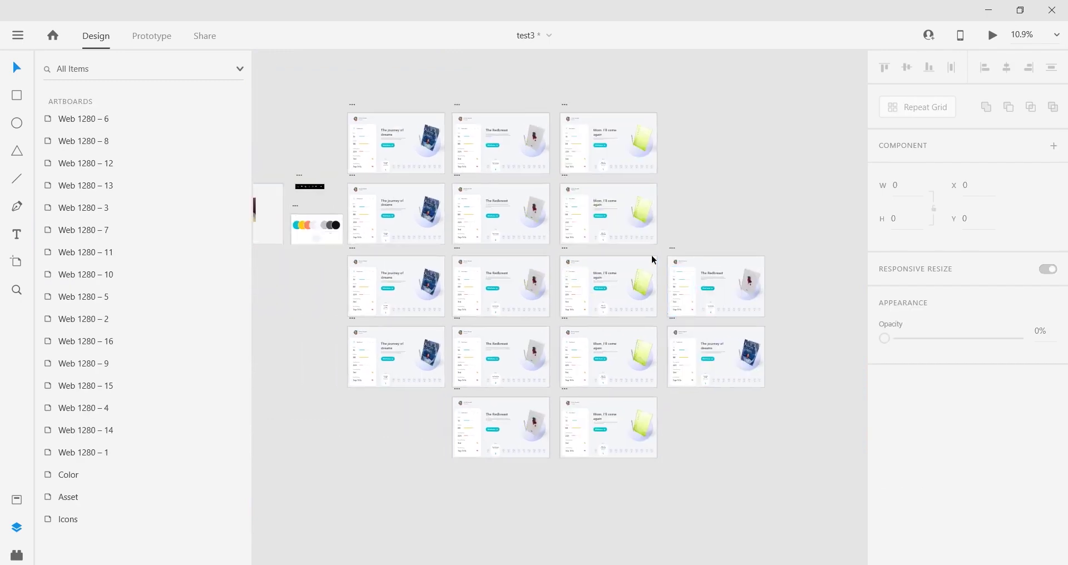
pyautogui.scroll(4, 405, 199)
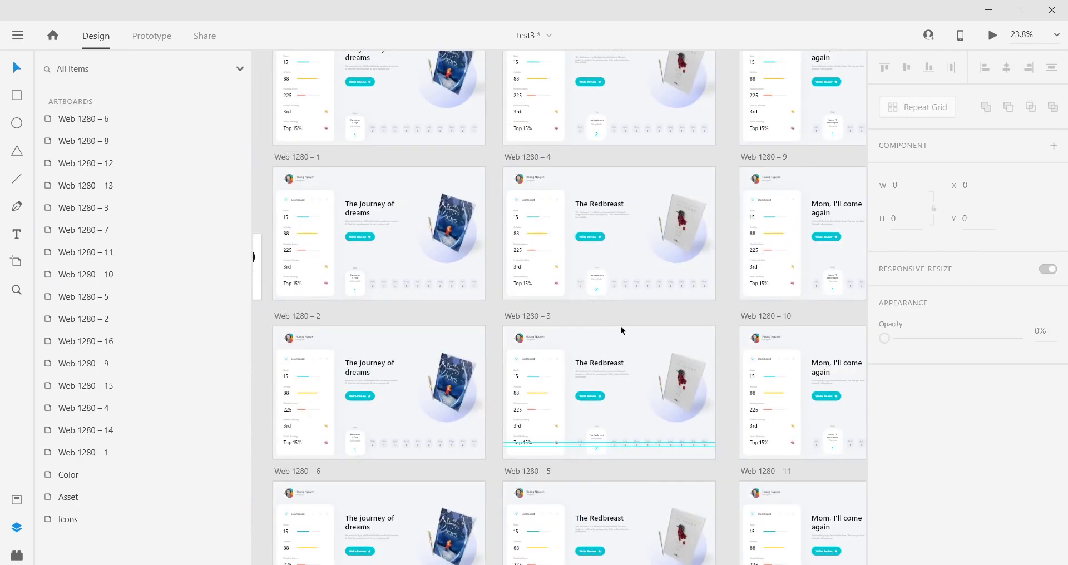
pyautogui.scroll(-2, 592, 264)
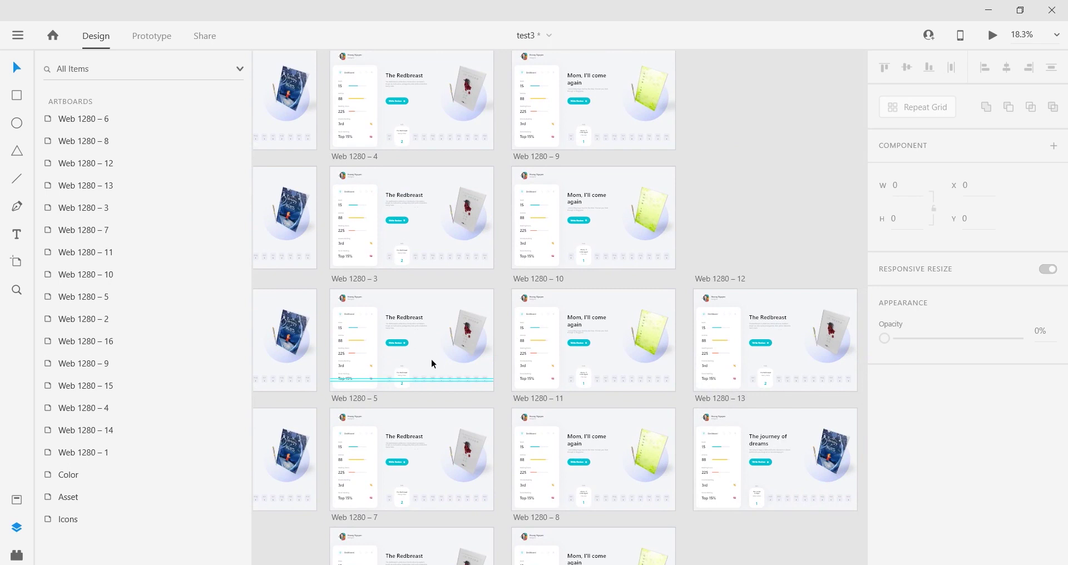
pyautogui.moveTo(452, 341); pyautogui.dragTo(622, 371)
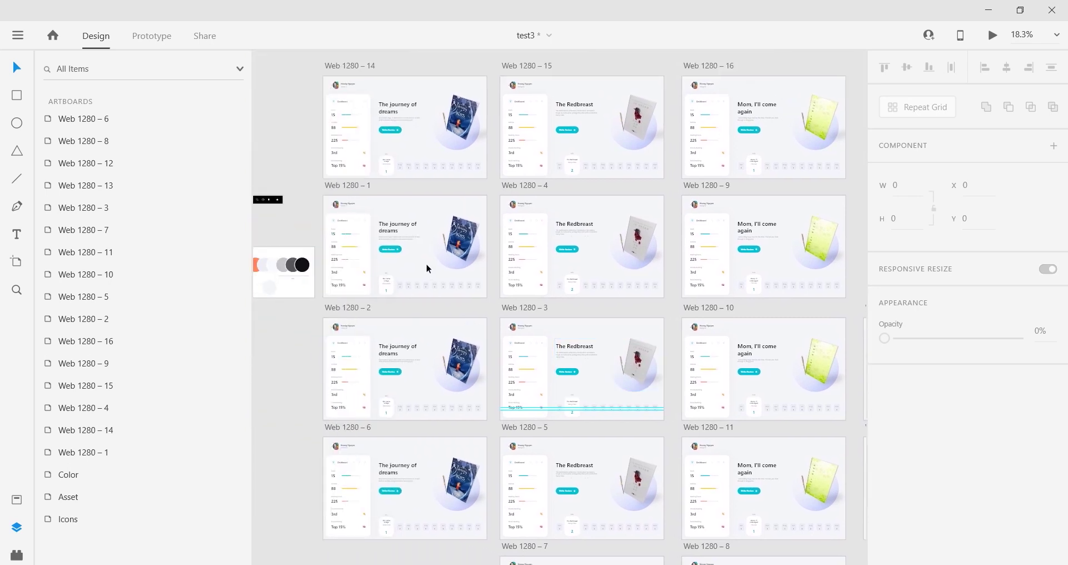
pyautogui.click(571, 227)
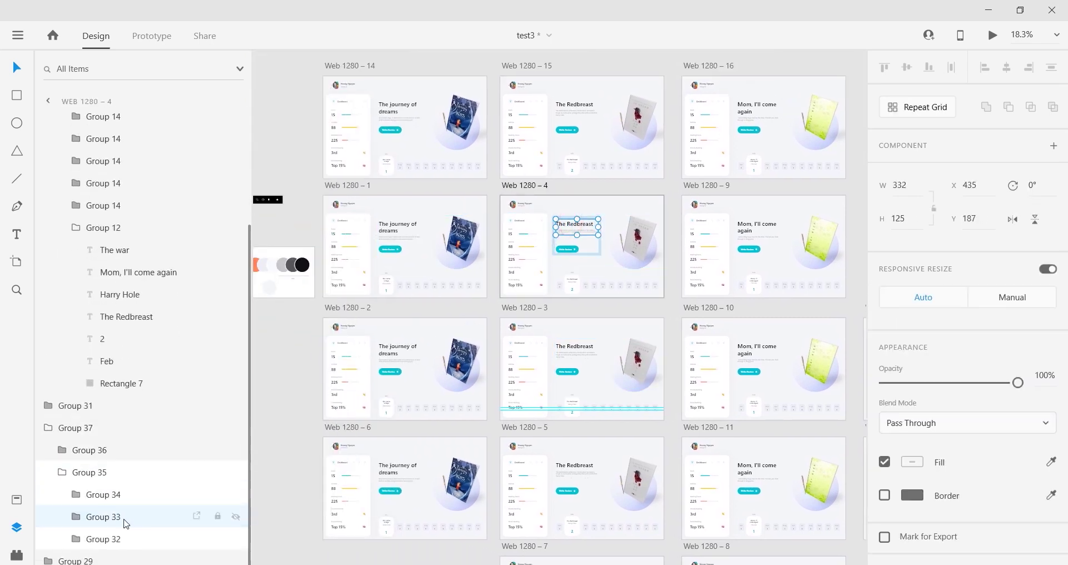
pyautogui.scroll(5, 364, 229)
pyautogui.click(367, 228)
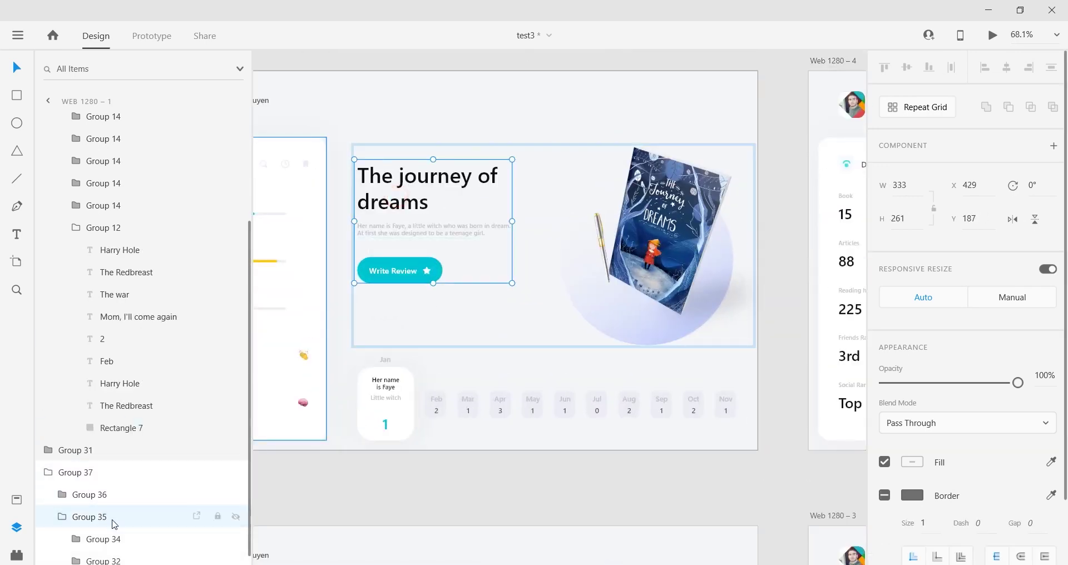
pyautogui.doubleClick(414, 195)
pyautogui.hotkey('ctrl', 'v')
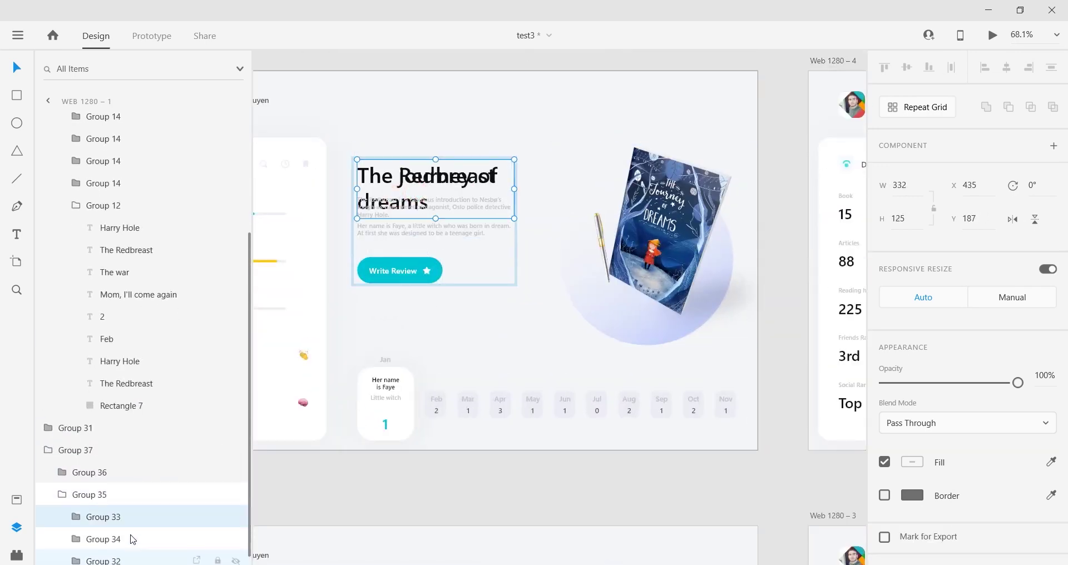
pyautogui.moveTo(124, 517); pyautogui.dragTo(122, 550)
# Move the Redbreast description text inside Mask Group 9 on Web 1280 – 1 down to Y 310, out of its mask area
pyautogui.moveTo(365, 287); pyautogui.dragTo(493, 315)
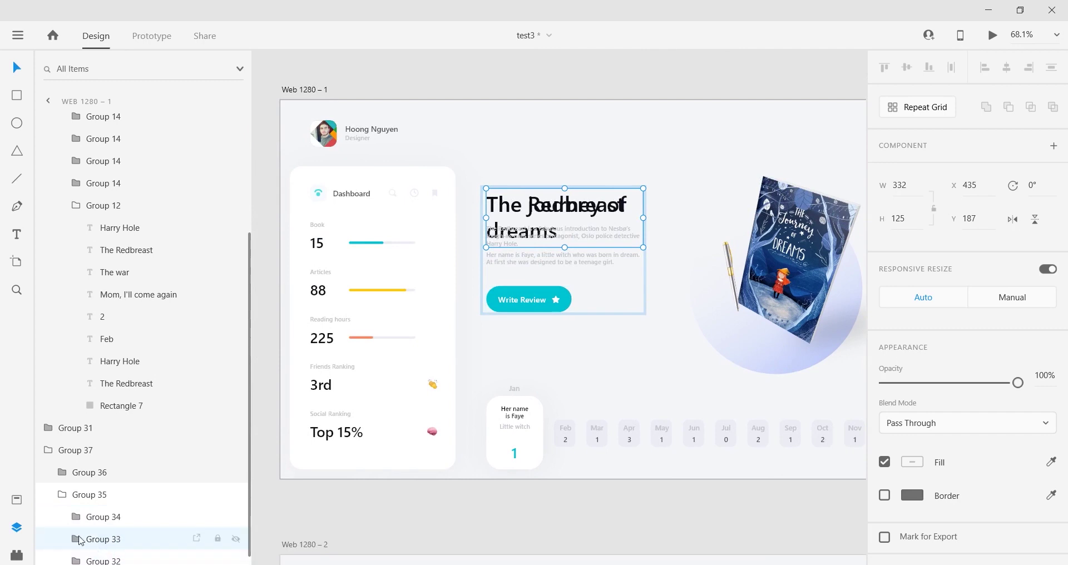
pyautogui.click(77, 539)
pyautogui.scroll(-3, 100, 556)
pyautogui.click(89, 495)
pyautogui.click(138, 539)
pyautogui.scroll(5, 542, 241)
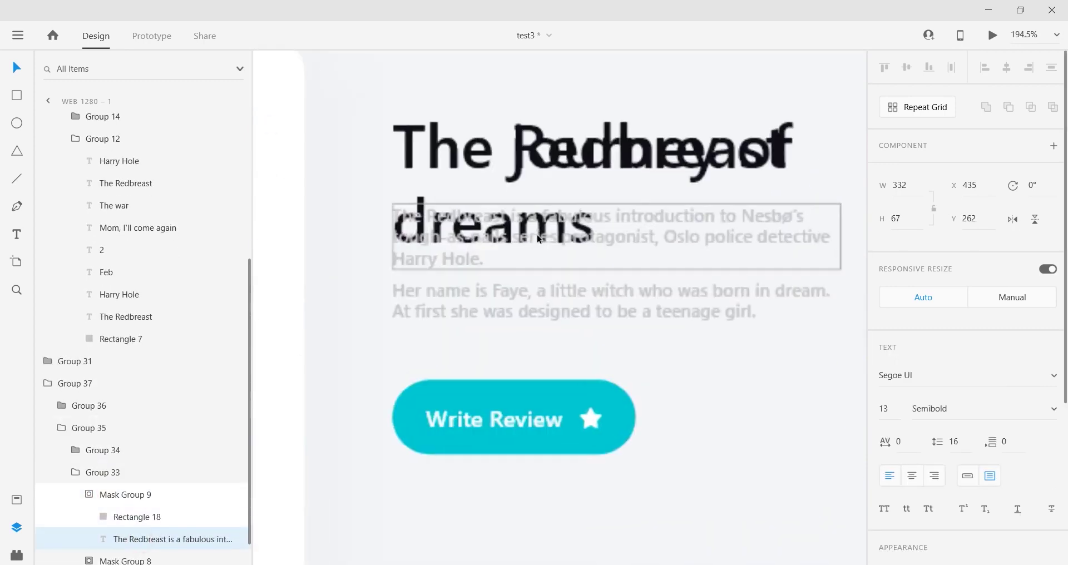
pyautogui.scroll(1, 542, 241)
pyautogui.press('Up')
pyautogui.press('Up')
pyautogui.press('Up')
pyautogui.press('Up')
pyautogui.press('Up')
pyautogui.press('Up')
pyautogui.press('Up')
pyautogui.press('Up')
pyautogui.press('Up')
pyautogui.press('Up')
pyautogui.press('Up')
pyautogui.press('Up')
pyautogui.press('Up')
pyautogui.press('Up')
pyautogui.press('Up')
pyautogui.press('Up')
pyautogui.press('Up')
pyautogui.press('Up')
pyautogui.press('Up')
pyautogui.press('Up')
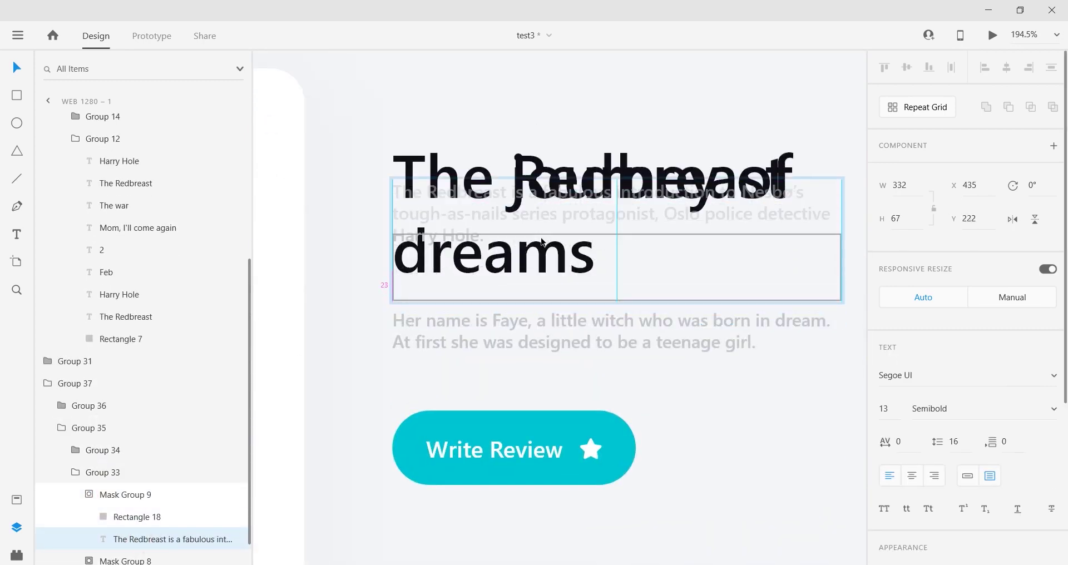
pyautogui.hotkey('shift', 'Down')
pyautogui.hotkey('shift', 'Down')
pyautogui.hotkey('shift', 'Down')
pyautogui.hotkey('shift', 'Down')
pyautogui.hotkey('shift', 'Down')
pyautogui.hotkey('shift', 'Down')
pyautogui.hotkey('shift', 'Down')
pyautogui.press('Up')
pyautogui.press('Up')
pyautogui.press('Up')
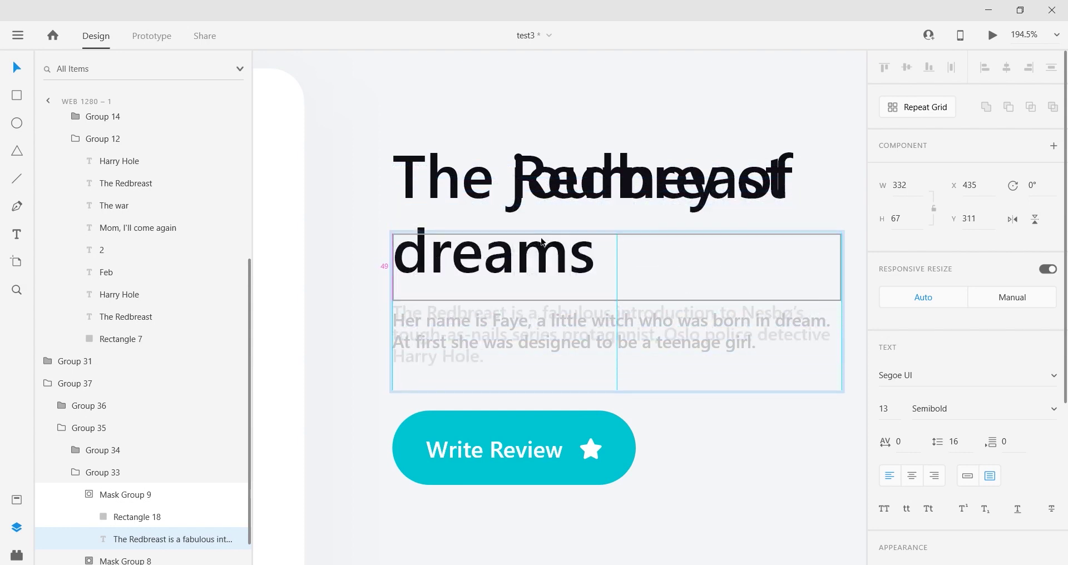
pyautogui.press('Down')
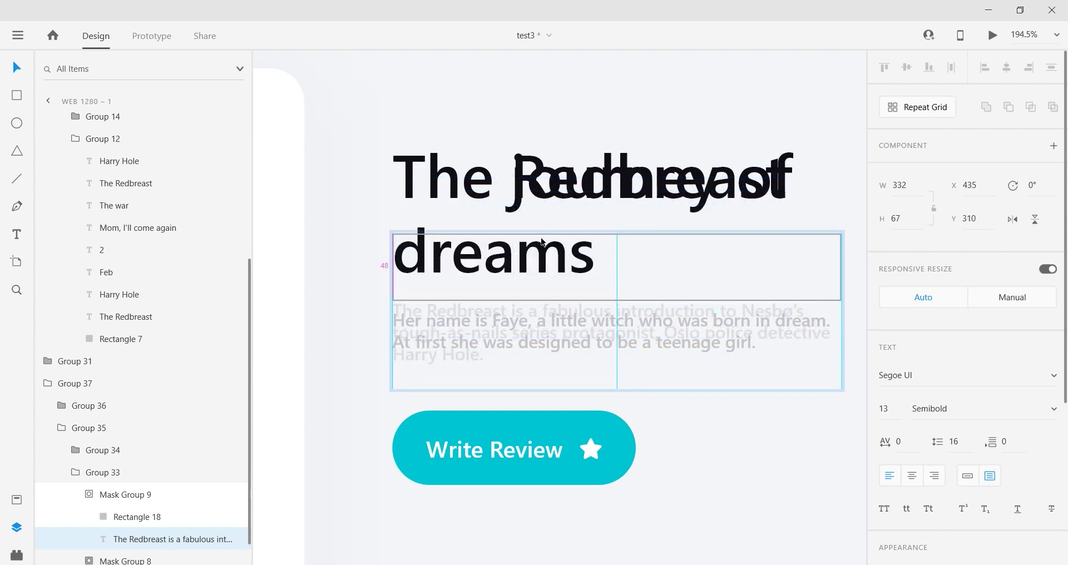
# Move "The Redbreast" heading inside Mask Group 8 on Web 1280 – 1 down to Y 237, leaving its mask rectangle in place
pyautogui.click(90, 495)
pyautogui.click(89, 515)
pyautogui.scroll(-1, 133, 517)
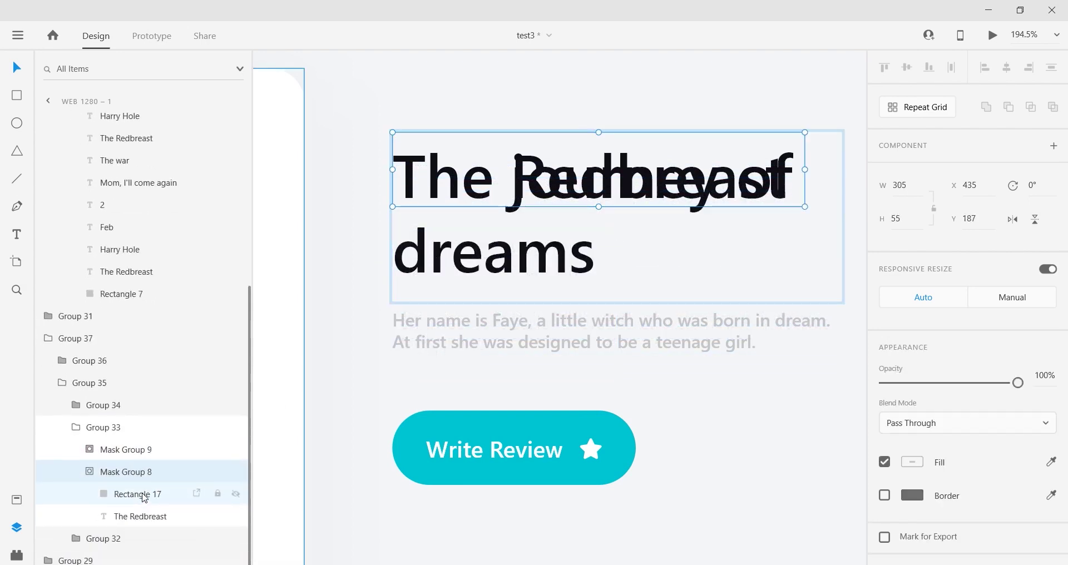
pyautogui.click(134, 519)
pyautogui.hotkey('shift', 'Down')
pyautogui.hotkey('shift', 'Down')
pyautogui.hotkey('shift', 'Down')
pyautogui.hotkey('shift', 'Down')
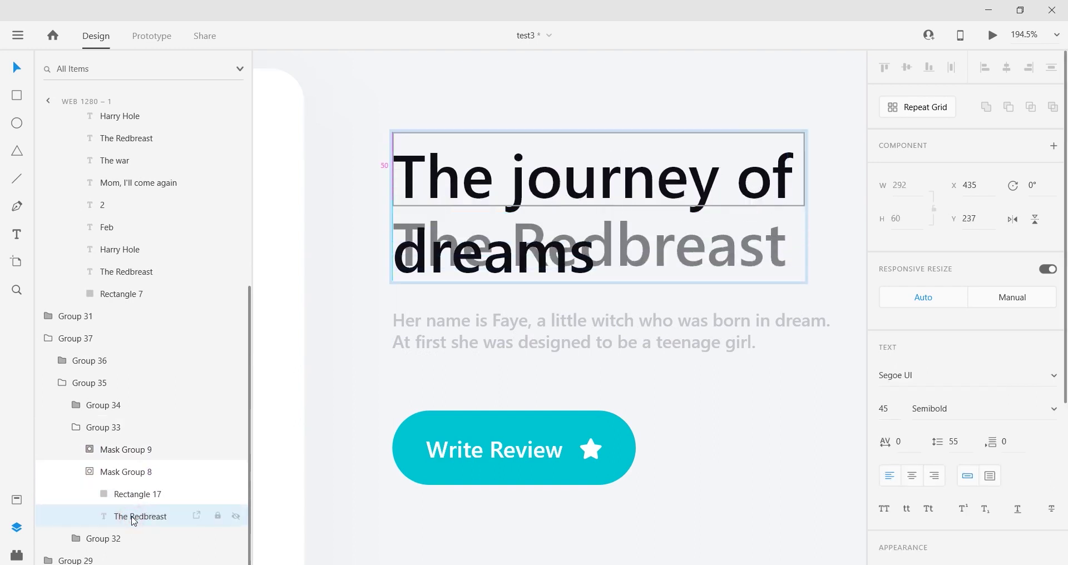
pyautogui.click(90, 426)
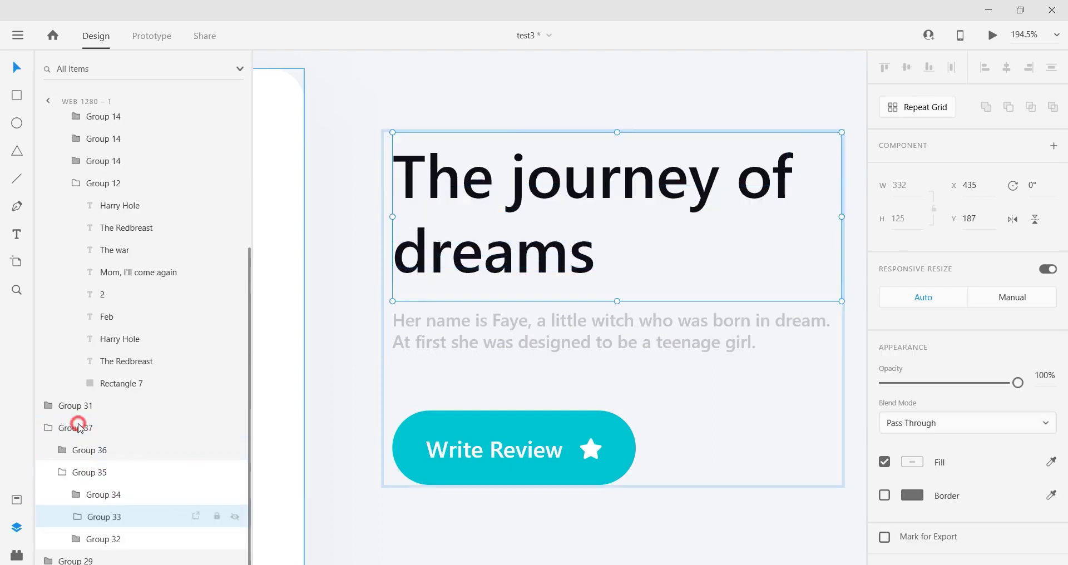
# Copy Group 33 from Web 1280 – 1 into Group 35 on Web 1280 – 2, placing it between Group 34 and Group 32
pyautogui.scroll(-5, 631, 319)
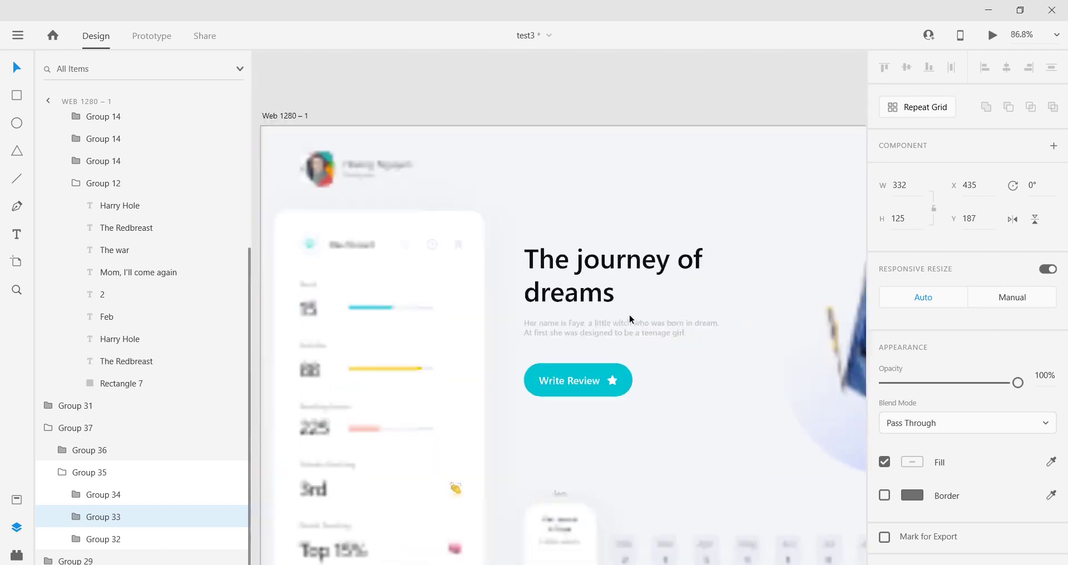
pyautogui.moveTo(659, 368); pyautogui.dragTo(594, 303)
pyautogui.click(93, 517)
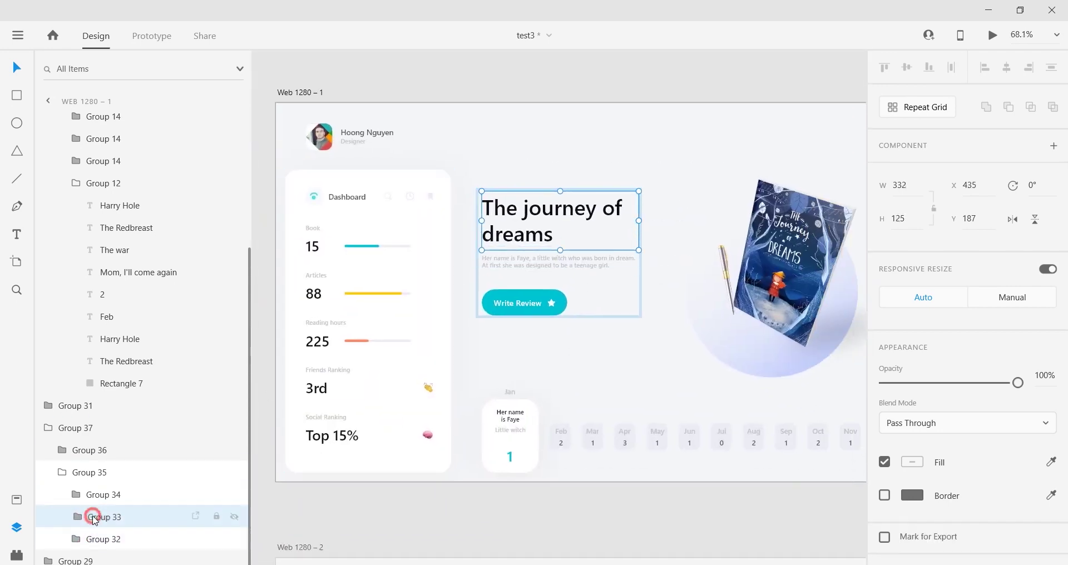
pyautogui.click(94, 517)
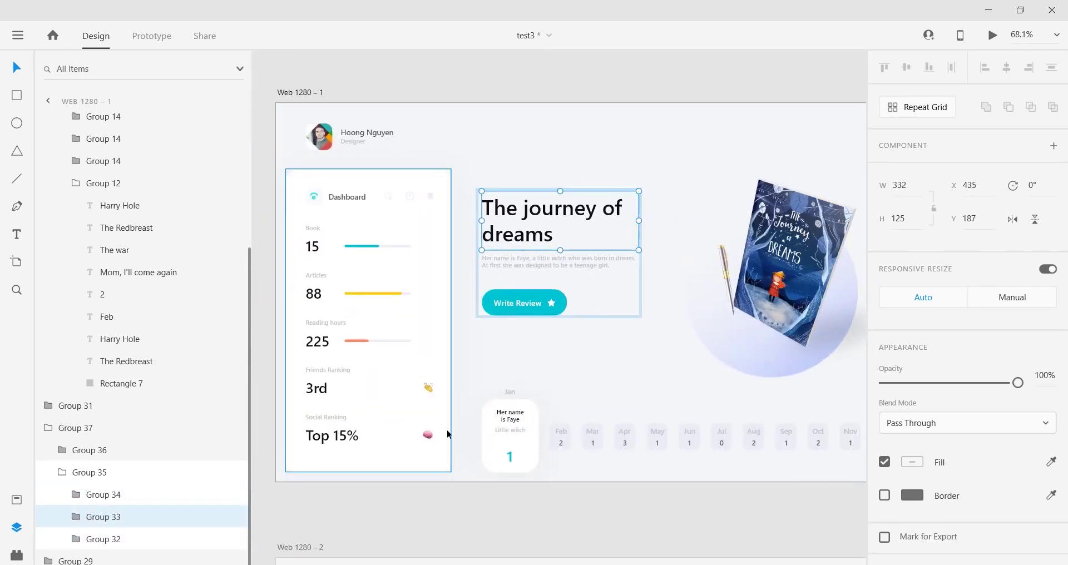
pyautogui.scroll(-5, 593, 472)
pyautogui.click(500, 380)
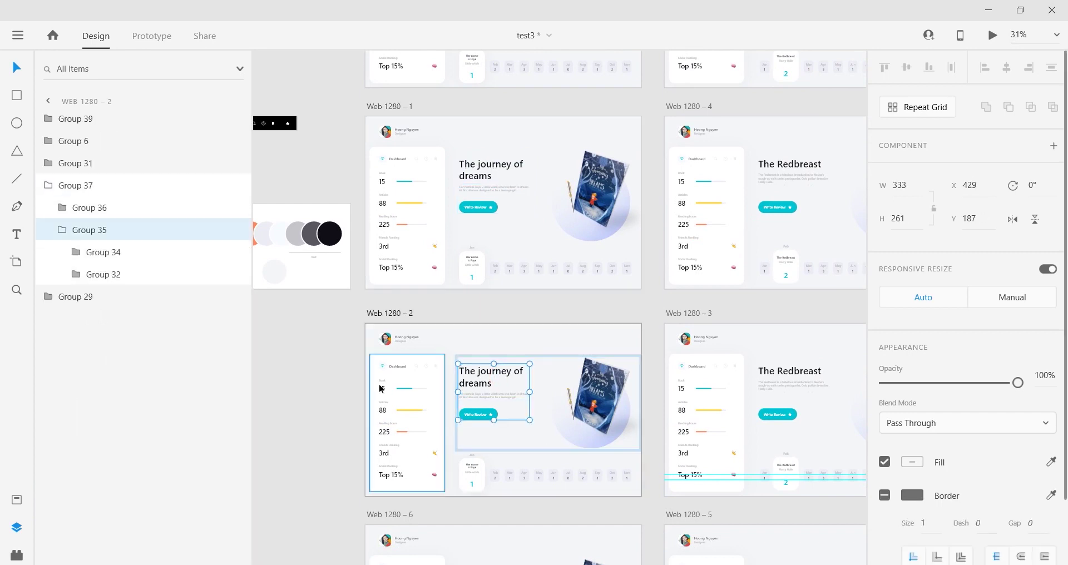
pyautogui.doubleClick(487, 383)
pyautogui.click(139, 275)
pyautogui.scroll(-3, 545, 405)
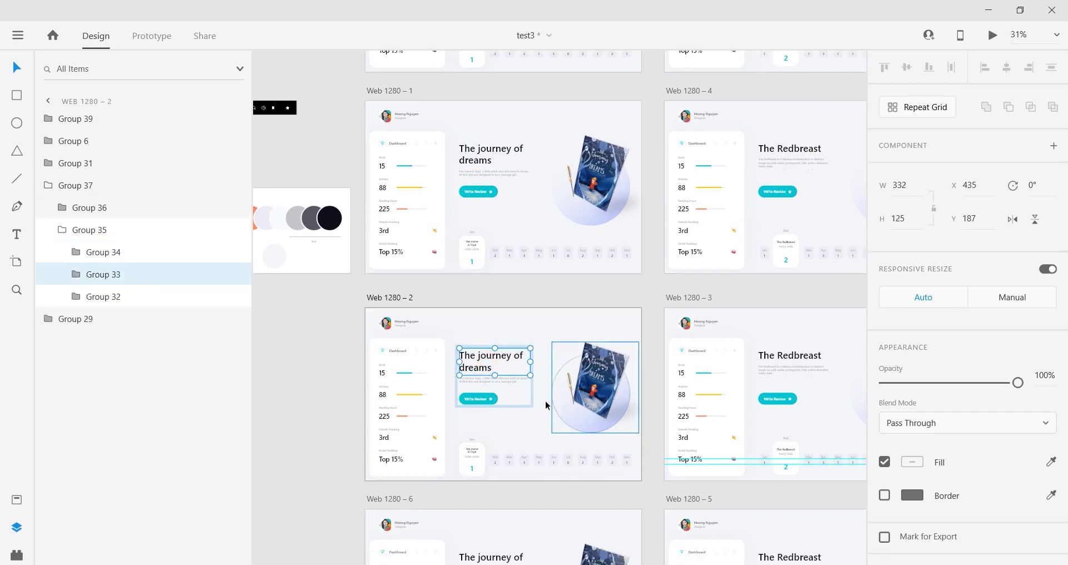
# Place a copy of Group 33 in Group 35 on Web 1280 – 6, ordered between Group 34 and Group 32
pyautogui.click(504, 477)
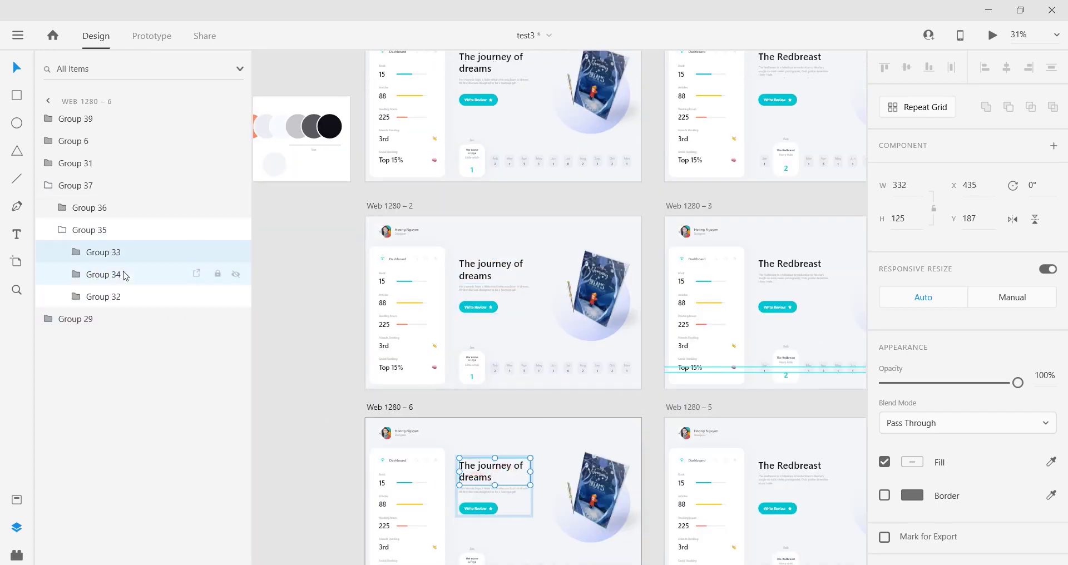
pyautogui.click(122, 278)
pyautogui.scroll(-3, 527, 419)
# Paste Group 33 into Group 35 on Web 1280 – 13 and order it between Group 34 and Group 32
pyautogui.scroll(-5, 528, 419)
pyautogui.scroll(5, 492, 407)
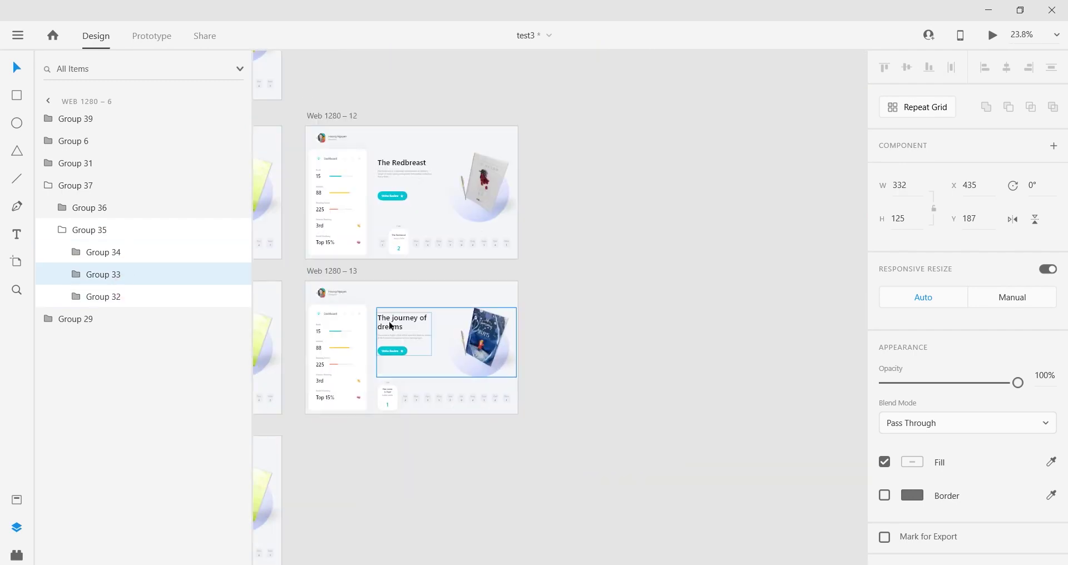
pyautogui.doubleClick(390, 323)
pyautogui.doubleClick(391, 324)
pyautogui.click(148, 272)
pyautogui.hotkey('ctrl', 'v')
pyautogui.moveTo(143, 250); pyautogui.dragTo(134, 286)
pyautogui.hscroll(-5, 704, 443)
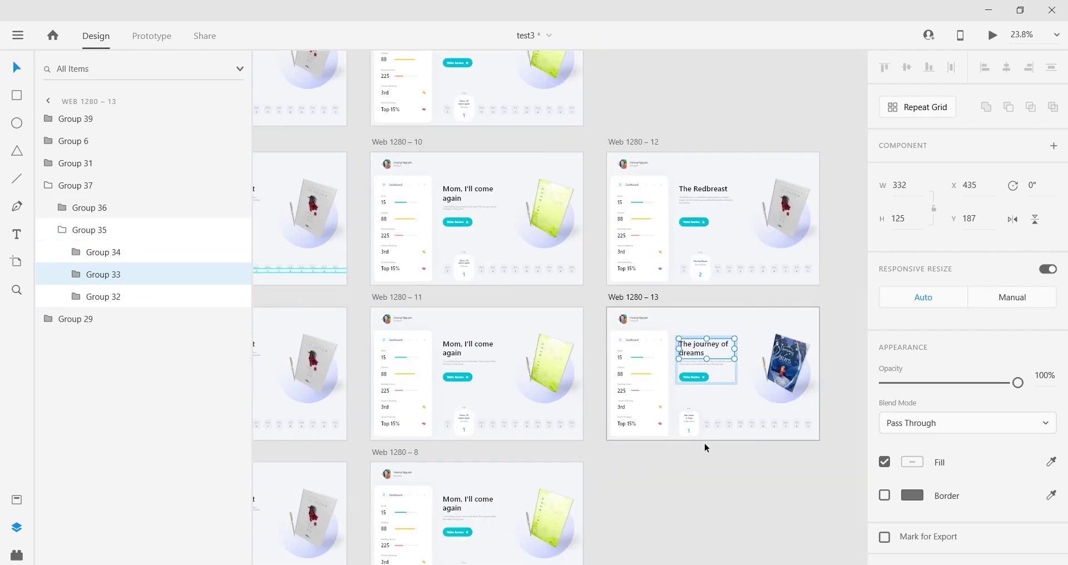
# Preview the prototype from Web 1280 – 1, switch to Feb and back to Jan to check the text transitions, and close the preview
pyautogui.scroll(-5, 704, 443)
pyautogui.click(634, 202)
pyautogui.hscroll(-4, 525, 217)
pyautogui.scroll(2, 525, 217)
pyautogui.scroll(2, 525, 217)
pyautogui.click(431, 180)
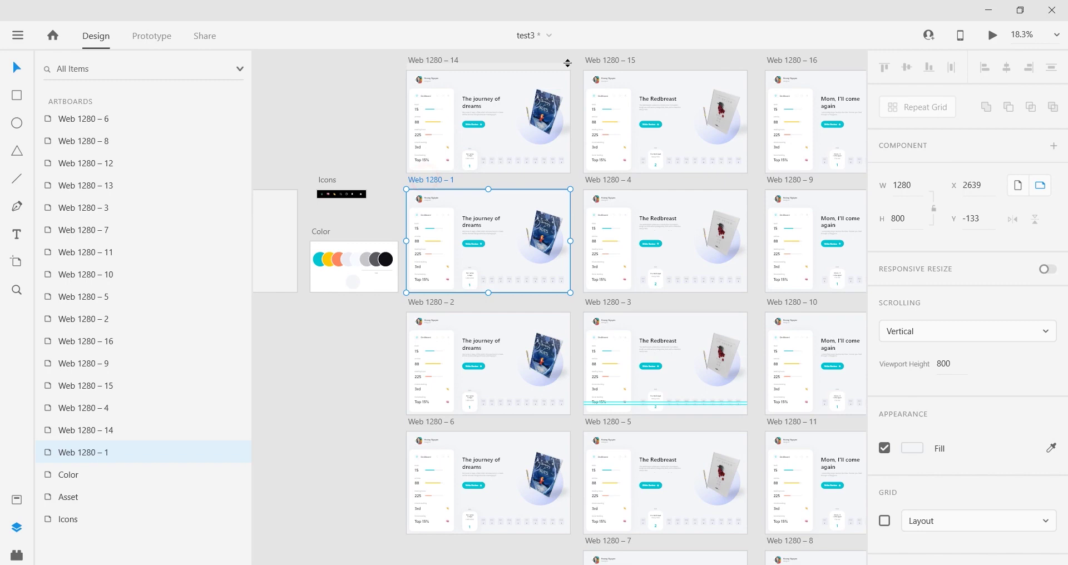
pyautogui.click(999, 36)
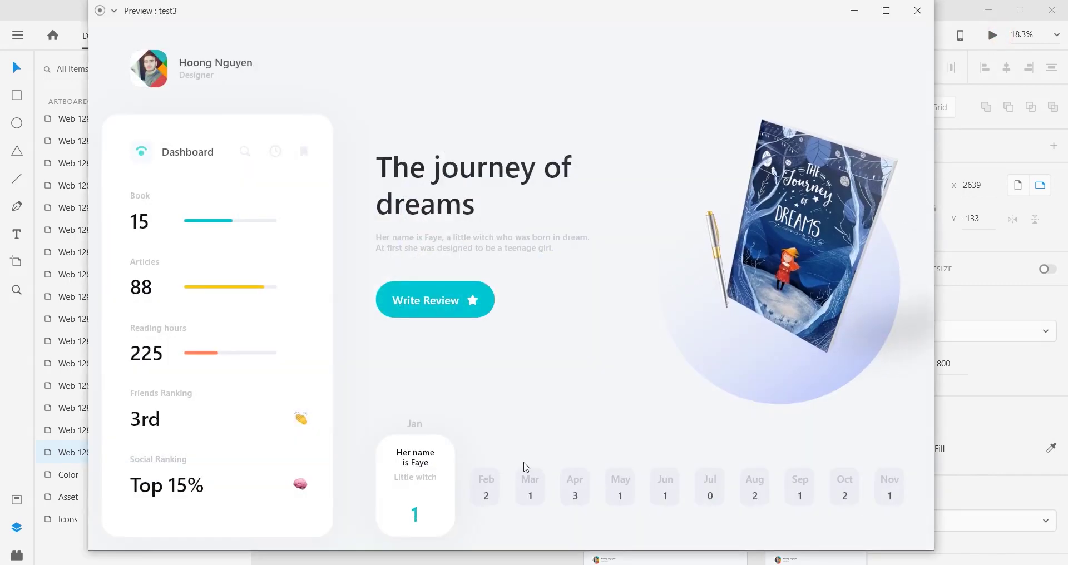
pyautogui.click(488, 497)
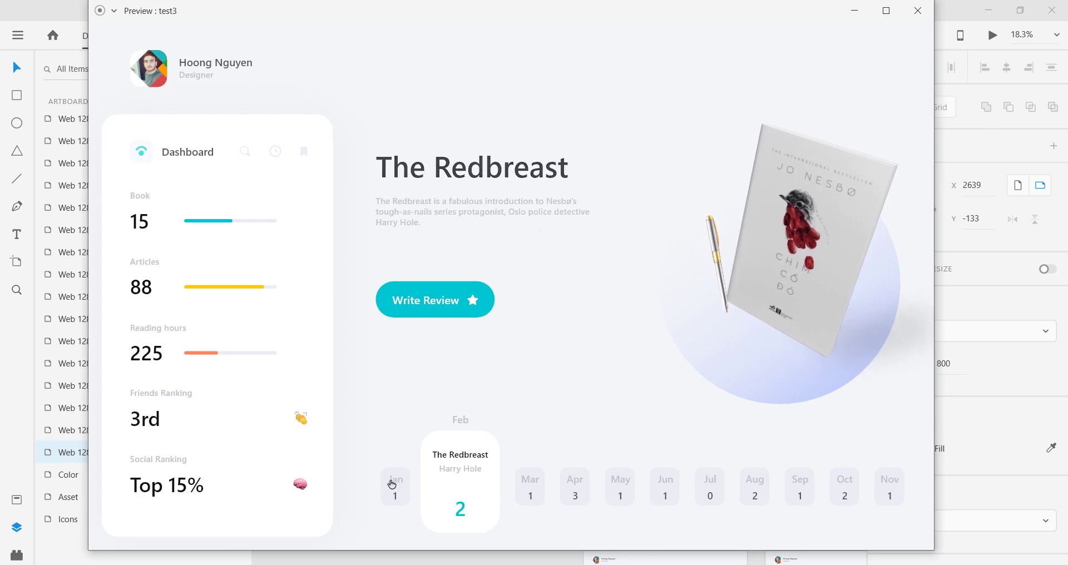
pyautogui.click(393, 487)
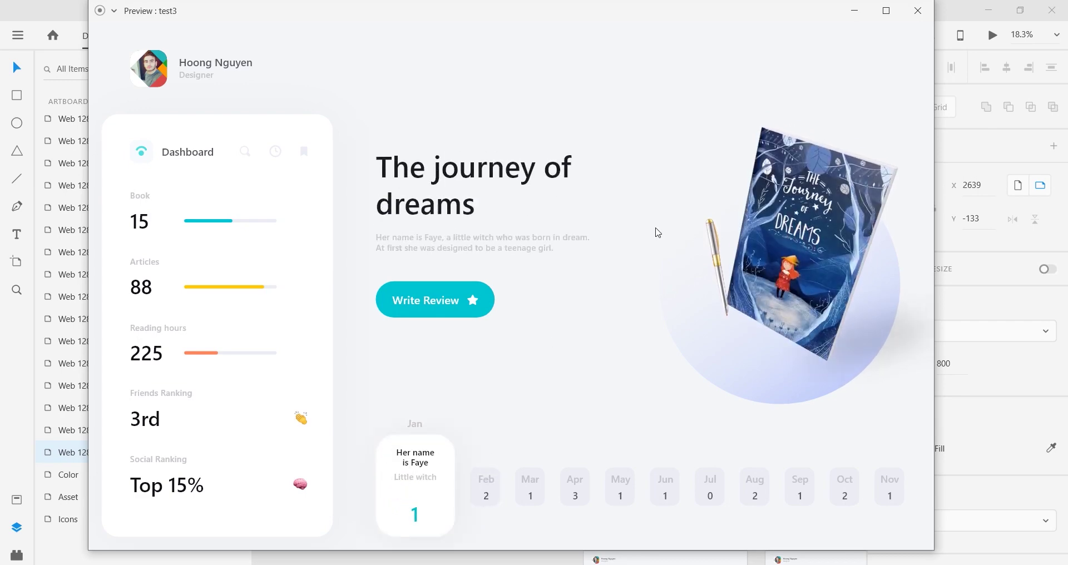
pyautogui.click(918, 11)
# Set the opacity of the Redbreast description text in Mask Group 9 of Group 33 on Web 1280 – 1 to 0%
pyautogui.scroll(4, 510, 228)
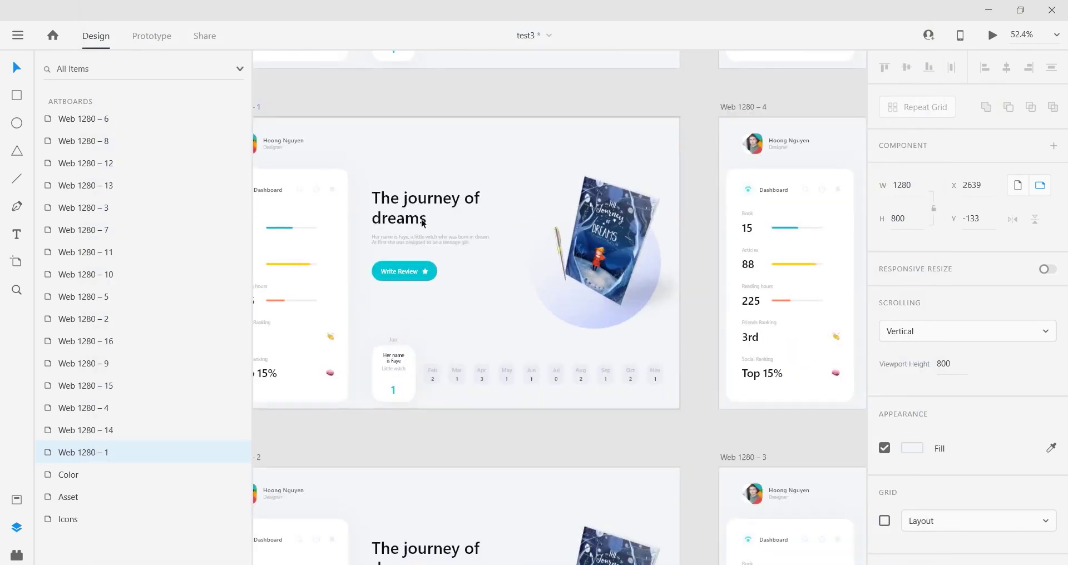
pyautogui.doubleClick(387, 219)
pyautogui.doubleClick(387, 218)
pyautogui.click(104, 520)
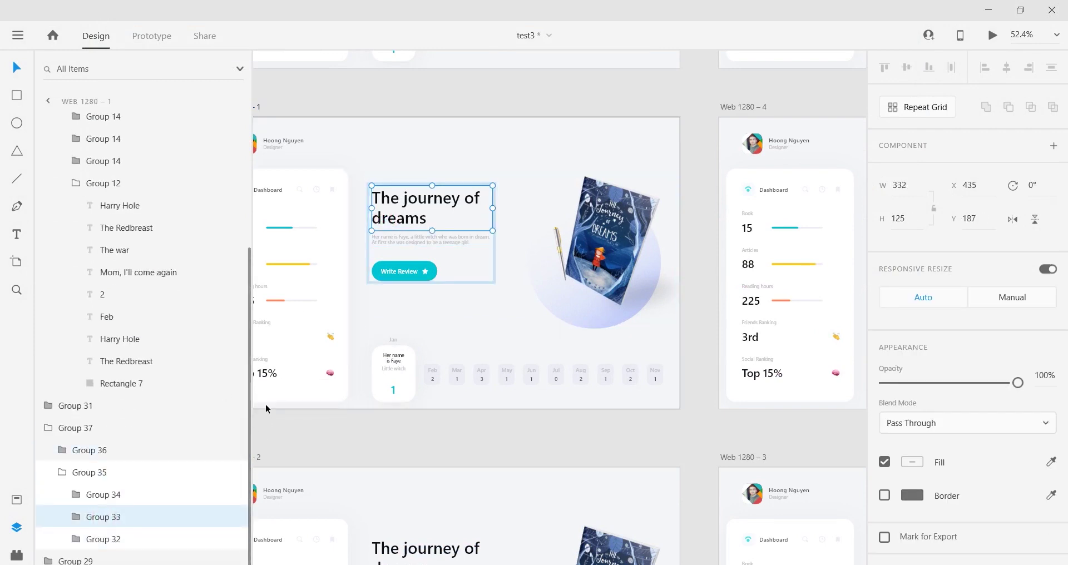
pyautogui.click(79, 515)
pyautogui.scroll(-2, 83, 514)
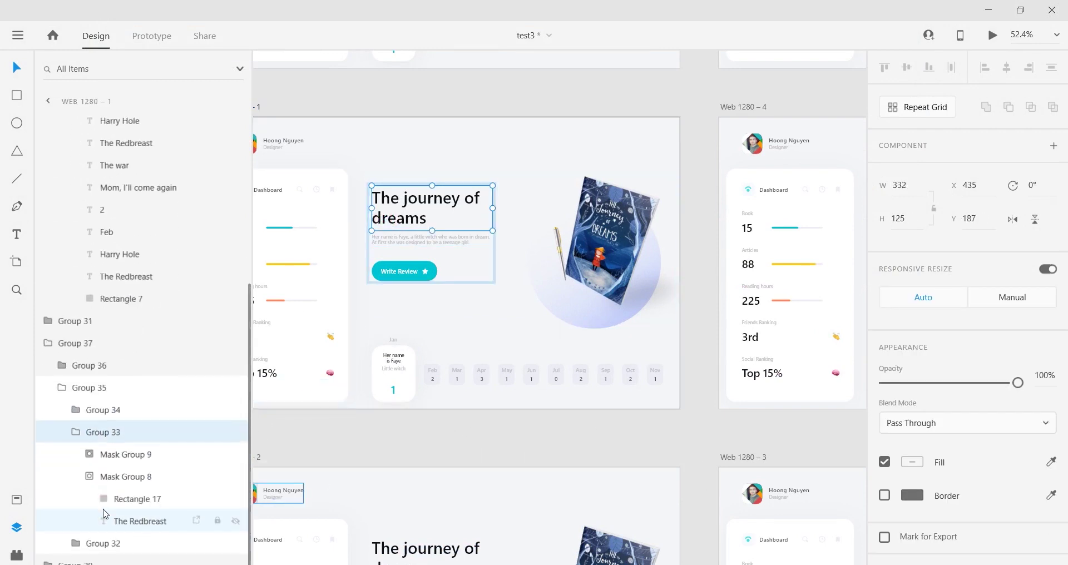
pyautogui.click(87, 446)
pyautogui.click(129, 490)
pyautogui.scroll(-1, 129, 481)
pyautogui.keyDown('shift'); pyautogui.click(131, 517); pyautogui.keyUp('shift')
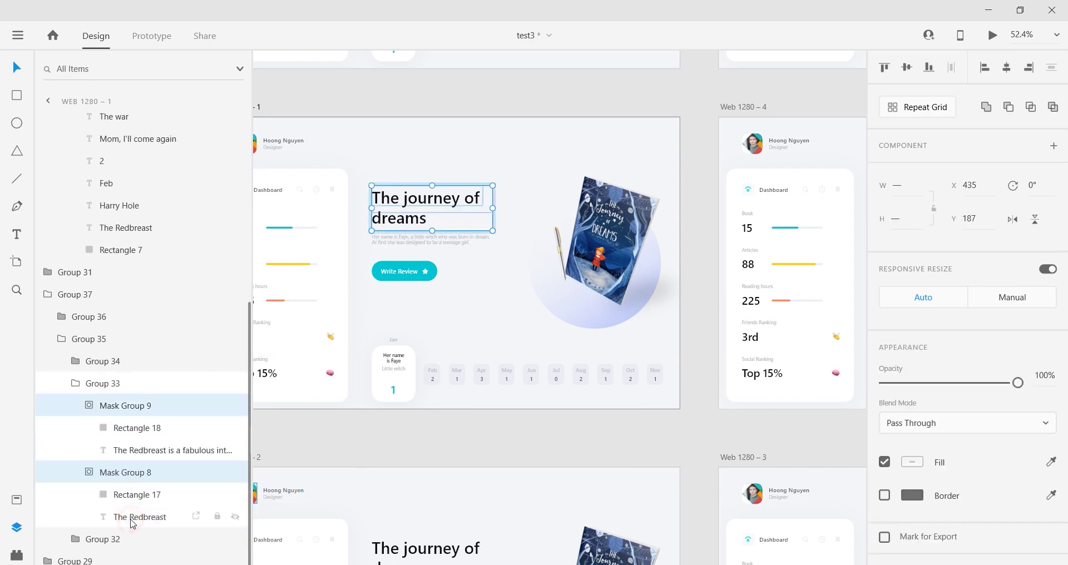
pyautogui.click(159, 452)
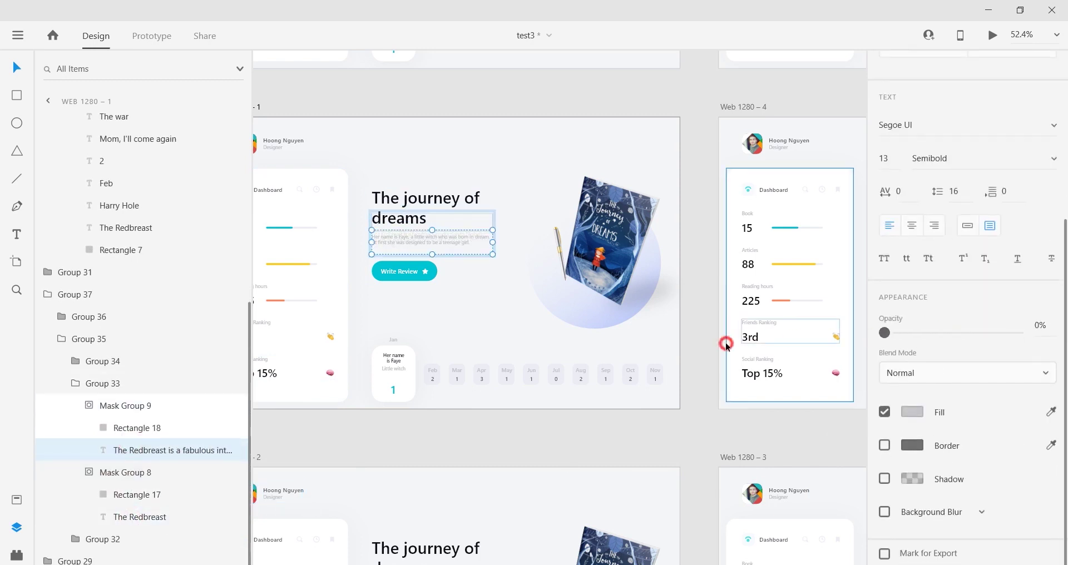
# Set the opacity of "The Redbreast" heading in Mask Group 8 to 0% and collapse both mask groups
pyautogui.click(124, 518)
pyautogui.scroll(-5, 918, 414)
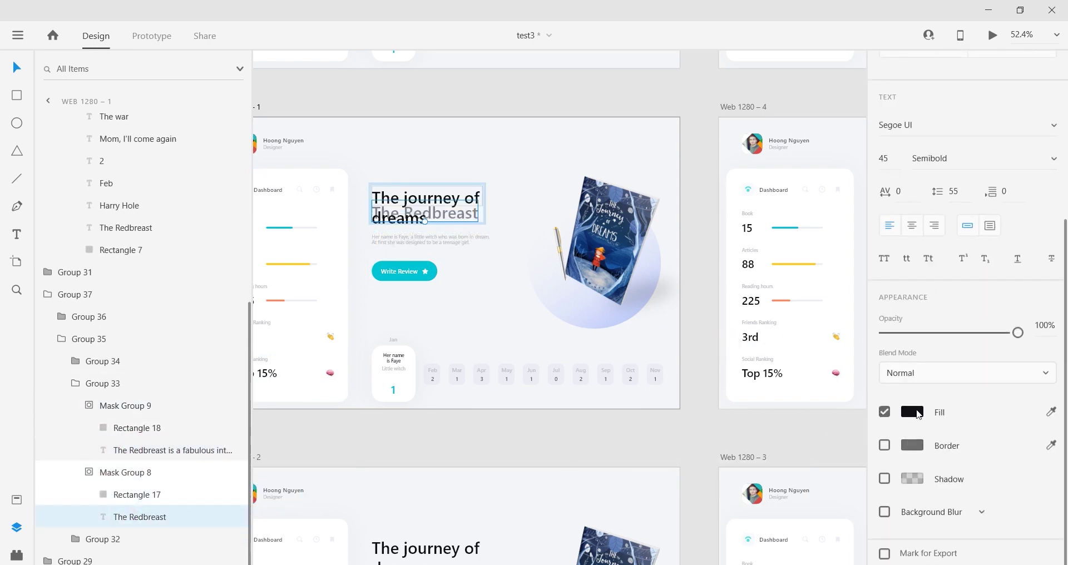
pyautogui.click(91, 472)
pyautogui.click(89, 451)
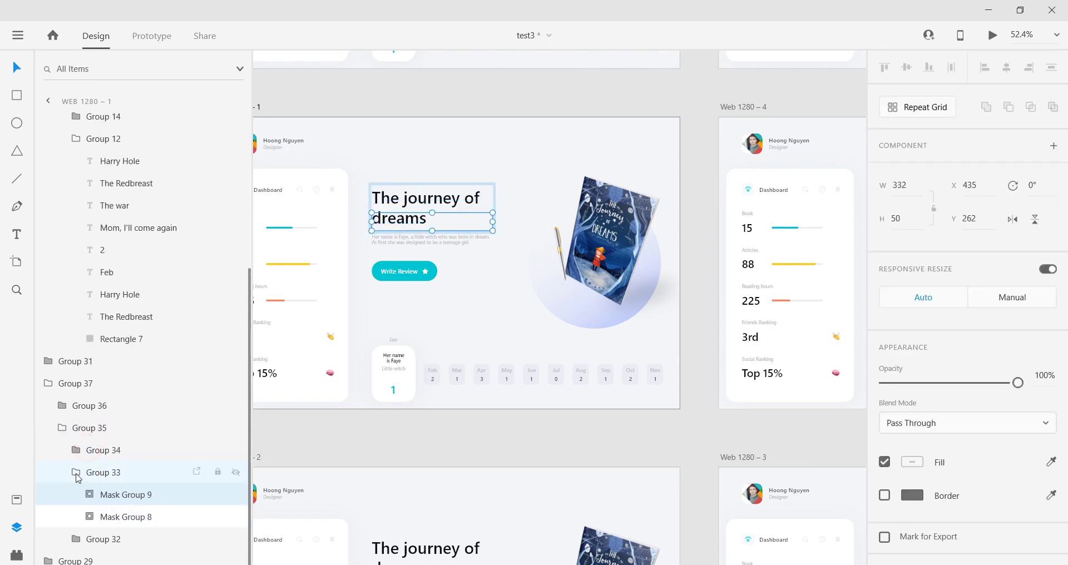
# Replace Group 33 on Web 1280 – 2 with a copy of the updated Group 33 from Web 1280 – 1, between Groups 34 and 32
pyautogui.click(76, 472)
pyautogui.click(132, 517)
pyautogui.scroll(-5, 450, 337)
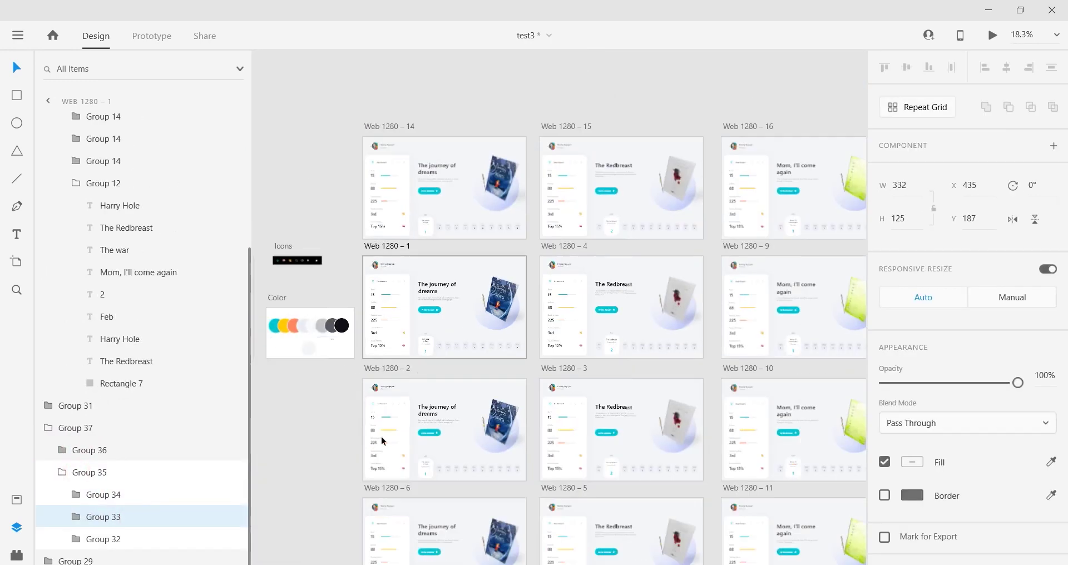
pyautogui.scroll(5, 398, 434)
pyautogui.doubleClick(434, 309)
pyautogui.doubleClick(435, 308)
pyautogui.click(97, 275)
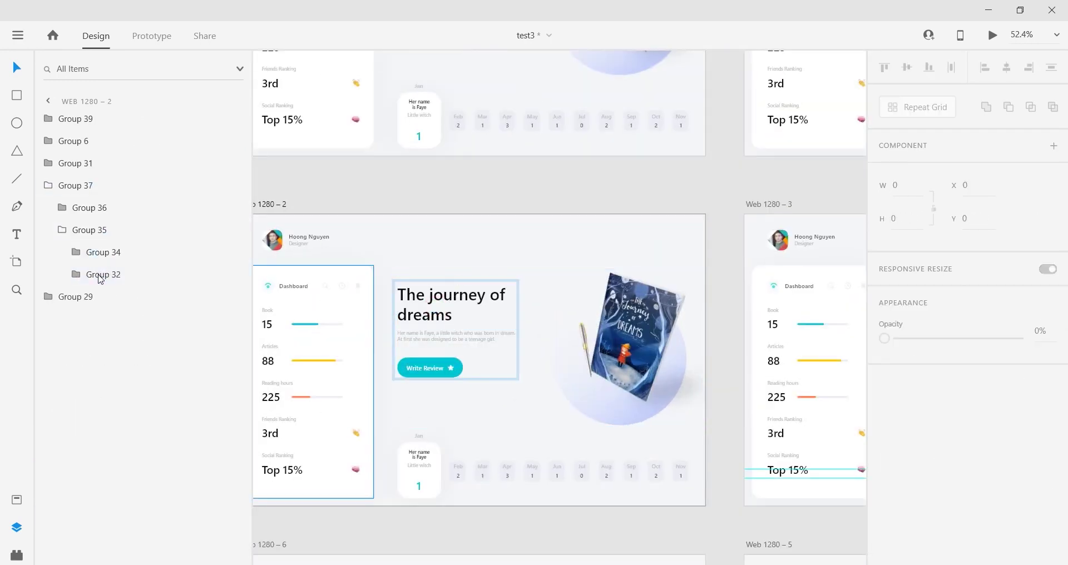
pyautogui.click(118, 278)
# Replace Group 33 on Web 1280 – 6 with the copied transparent-text version, ordered between Group 34 and Group 32
pyautogui.scroll(-5, 397, 404)
pyautogui.click(403, 398)
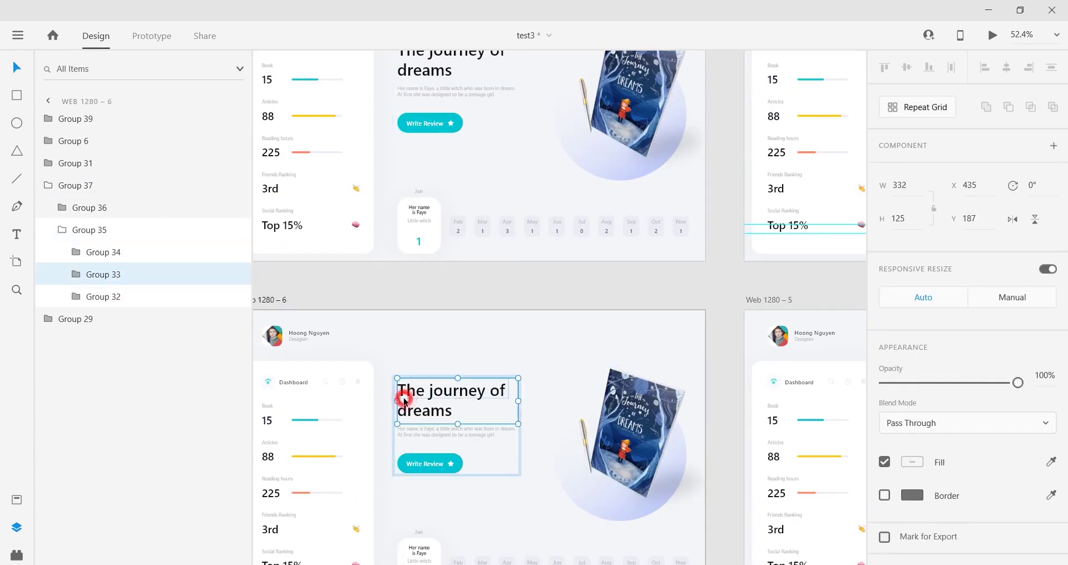
pyautogui.press('Delete')
pyautogui.hotkey('ctrl', 'v')
pyautogui.moveTo(110, 254); pyautogui.dragTo(115, 283)
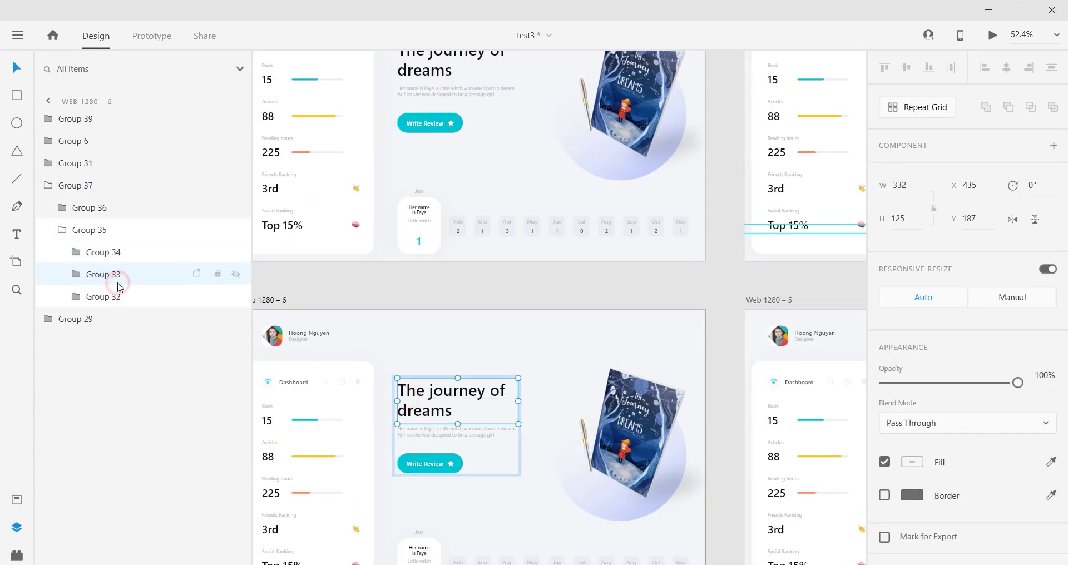
# Delete Group 33 on Web 1280 – 13 and paste the updated Group 33 between Group 34 and Group 32
pyautogui.scroll(-4, 471, 427)
pyautogui.scroll(-7, 528, 331)
pyautogui.scroll(5, 773, 314)
pyautogui.doubleClick(586, 253)
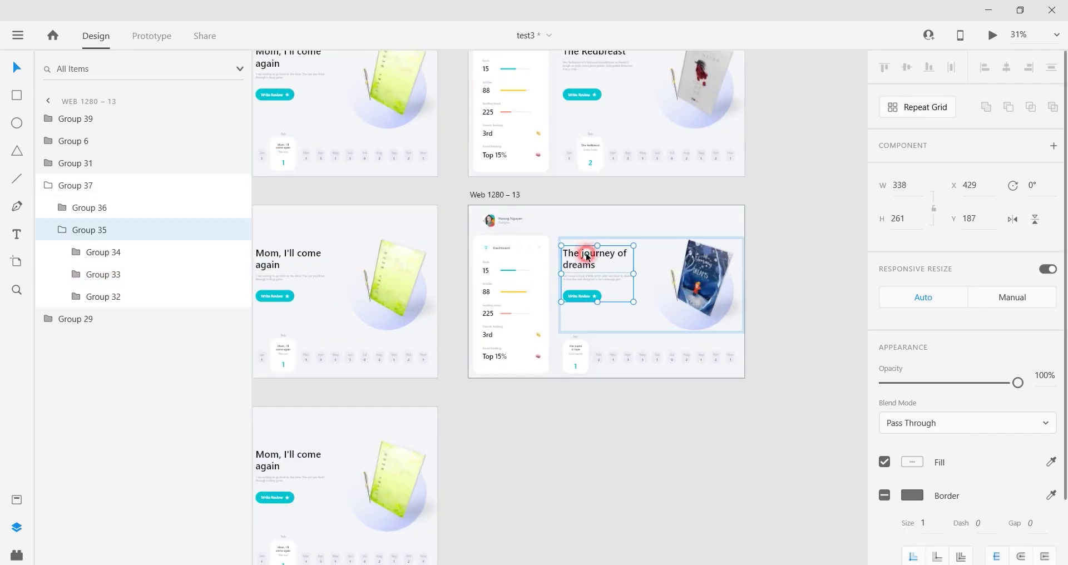
pyautogui.doubleClick(586, 254)
pyautogui.press('Delete')
pyautogui.hotkey('ctrl', 'v')
pyautogui.moveTo(123, 258); pyautogui.dragTo(132, 285)
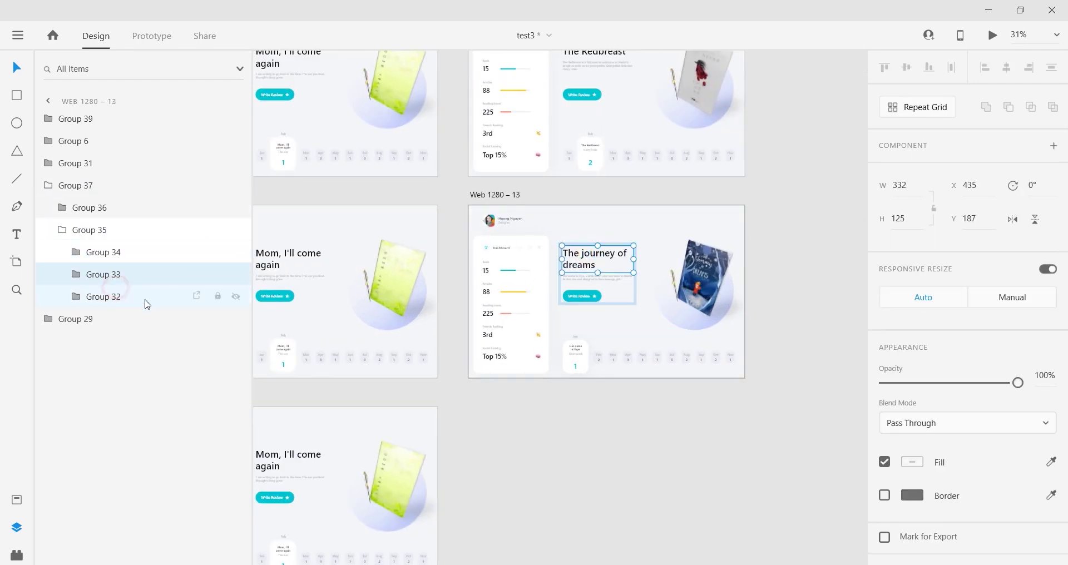
# Preview Web 1280 – 1 again, switch repeatedly between Feb and Jan to check the fading texts, and close the preview
pyautogui.scroll(-7, 542, 292)
pyautogui.moveTo(491, 225); pyautogui.dragTo(436, 290)
pyautogui.scroll(5, 349, 238)
pyautogui.click(306, 248)
pyautogui.click(303, 342)
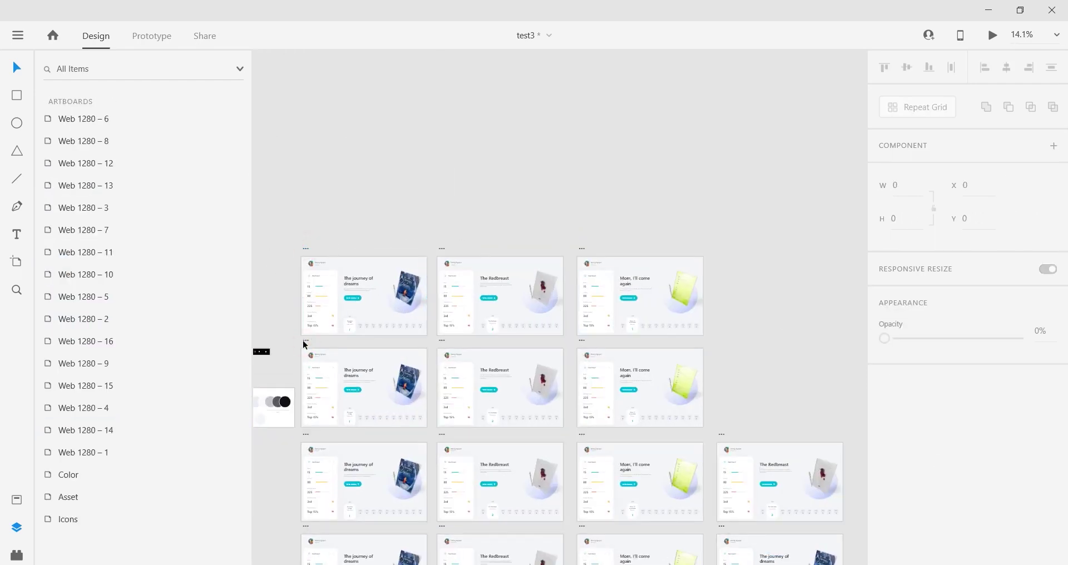
pyautogui.click(302, 340)
pyautogui.click(993, 35)
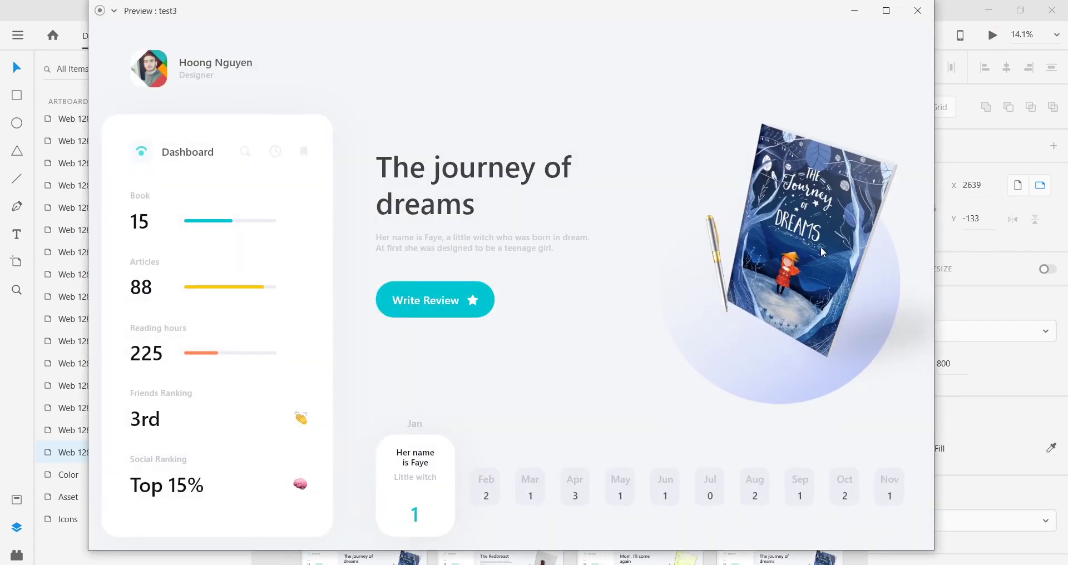
pyautogui.click(481, 490)
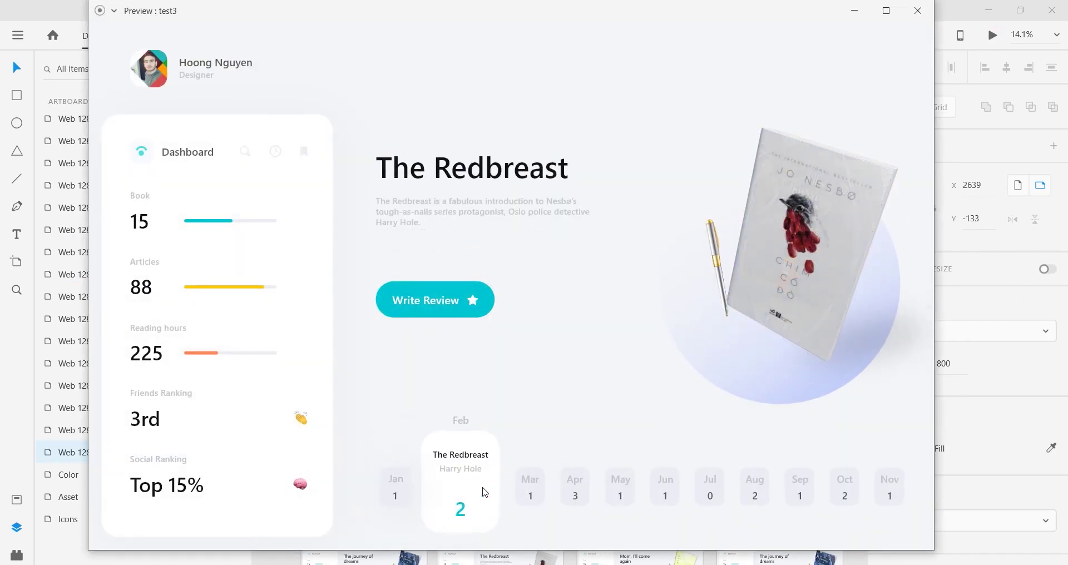
pyautogui.click(398, 485)
pyautogui.click(476, 484)
pyautogui.click(398, 481)
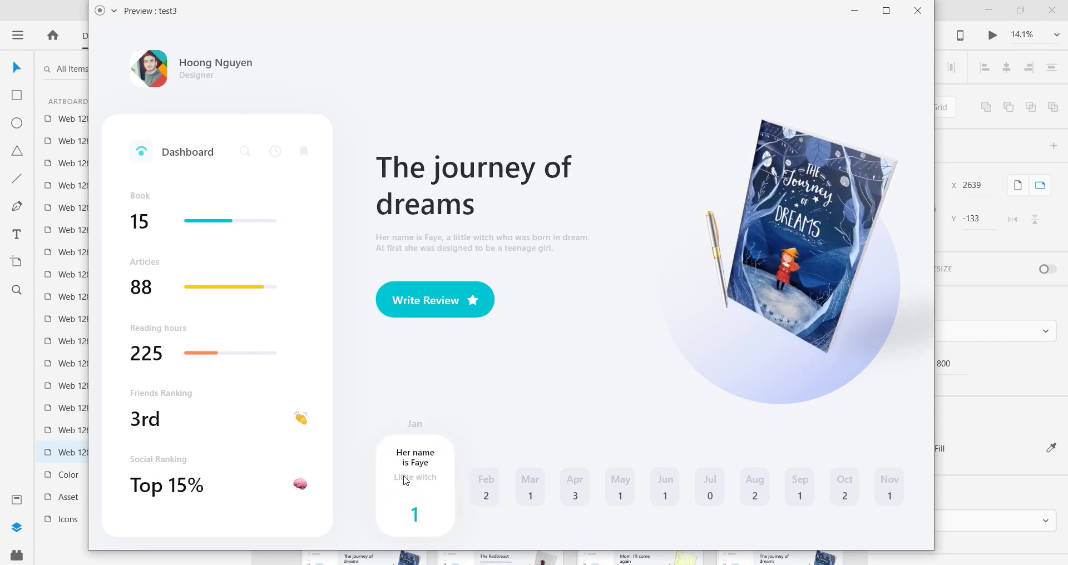
pyautogui.click(487, 486)
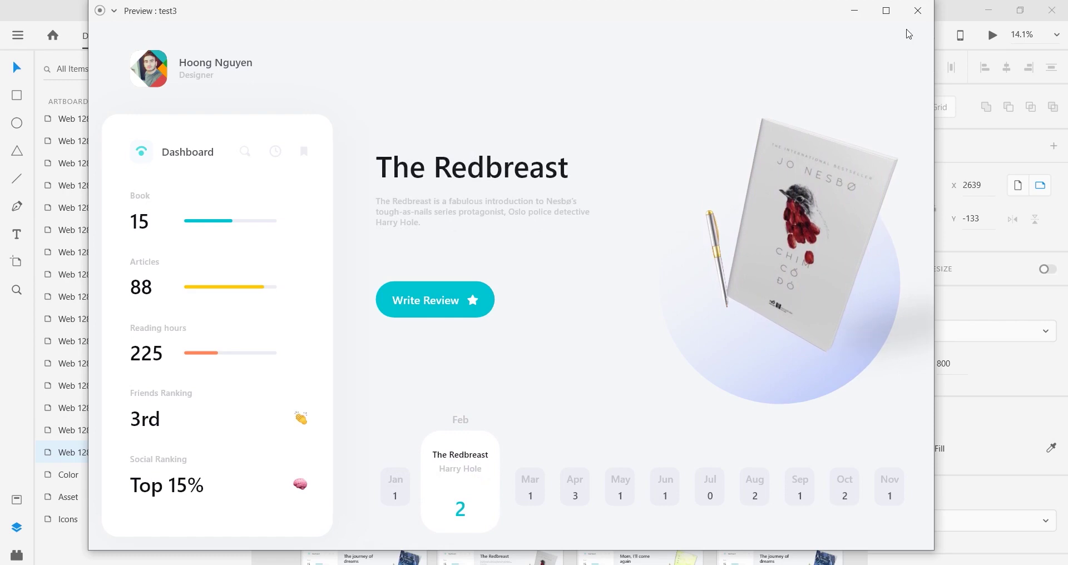
pyautogui.click(918, 11)
# Set the opacity of the "Her name is Faye" description in Mask Group 7 of Group 32 on Web 1280 – 4 to 0%
pyautogui.scroll(5, 518, 329)
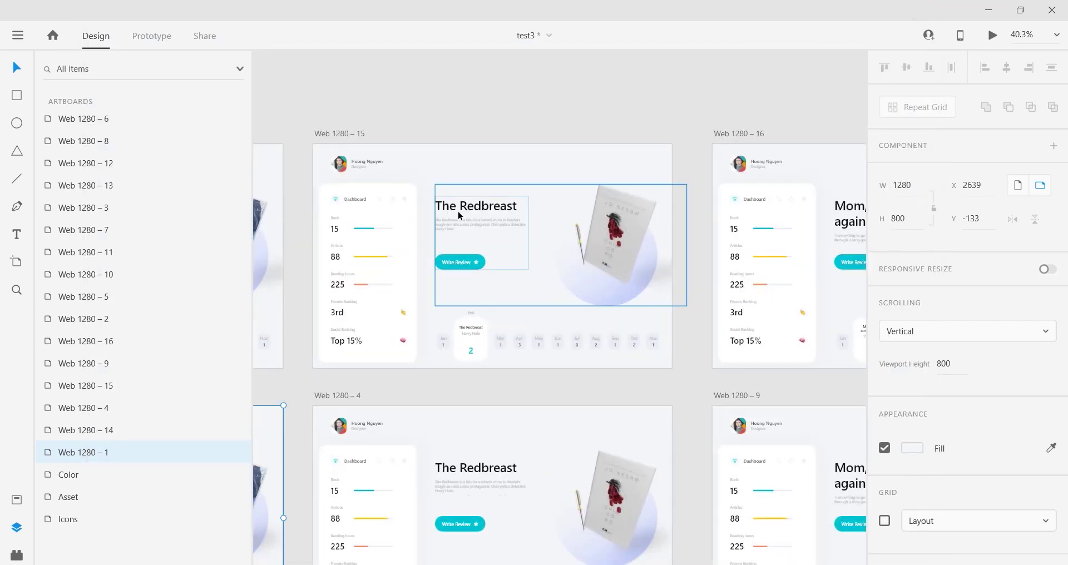
pyautogui.scroll(-4, 472, 378)
pyautogui.scroll(6, 477, 302)
pyautogui.click(488, 282)
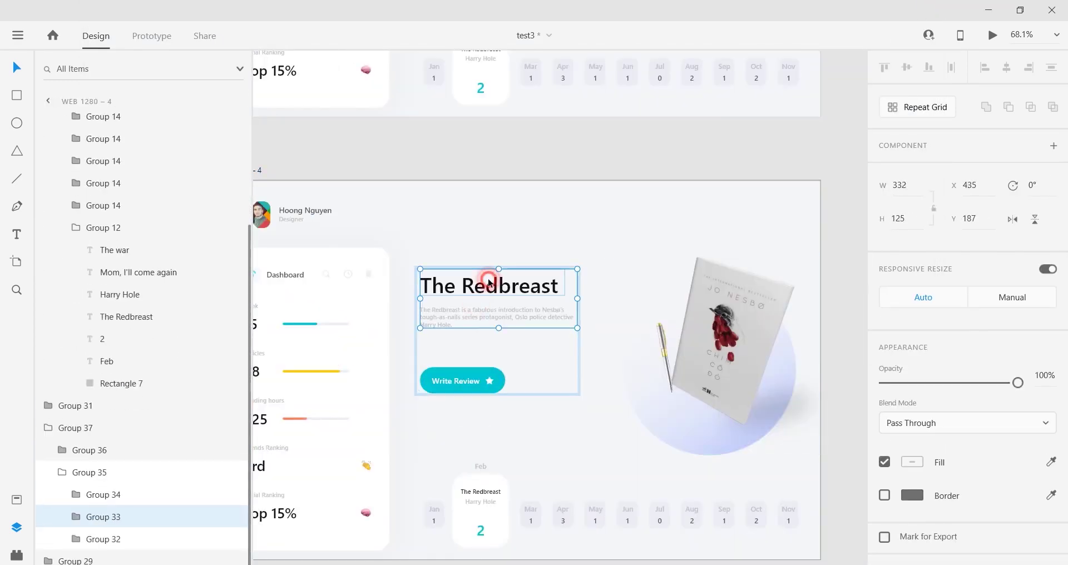
pyautogui.click(77, 539)
pyautogui.scroll(-2, 149, 494)
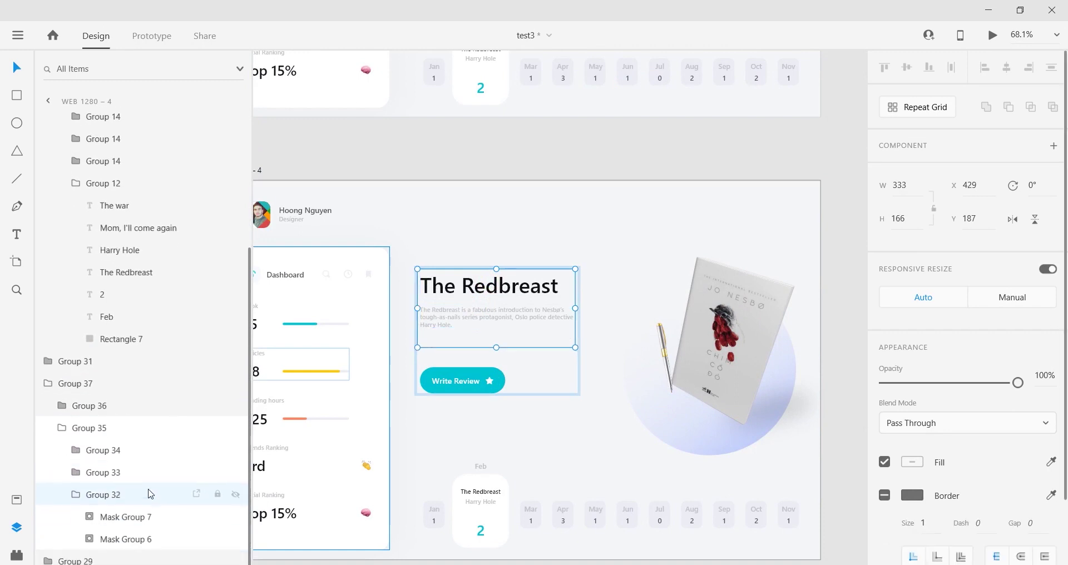
pyautogui.click(92, 517)
pyautogui.scroll(-2, 138, 507)
pyautogui.click(140, 515)
pyautogui.scroll(-5, 958, 472)
pyautogui.moveTo(1017, 332); pyautogui.dragTo(831, 338)
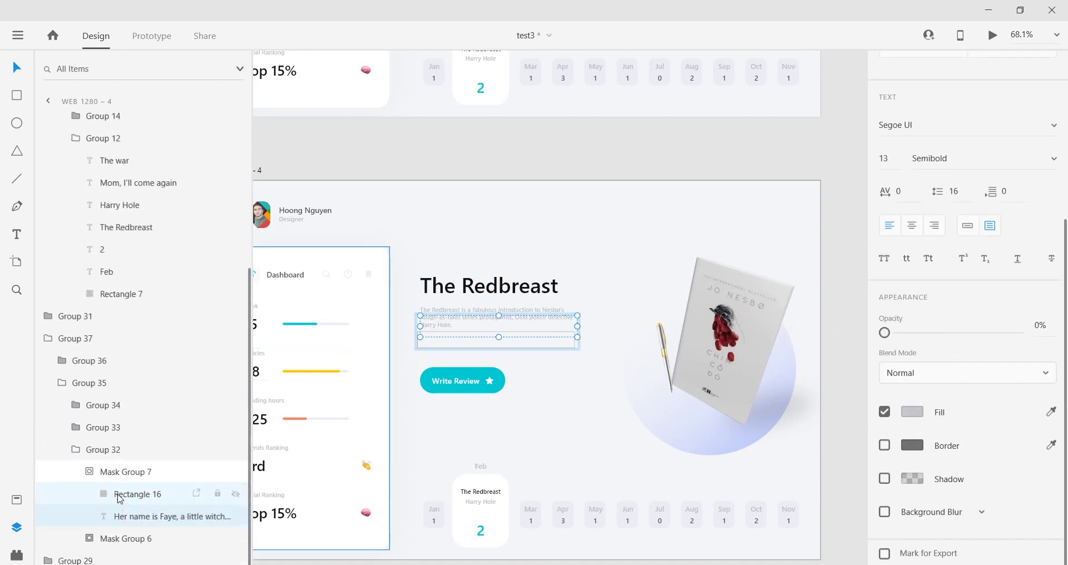
pyautogui.click(93, 472)
# Set the opacity of "The journey of dreams" heading in Mask Group 6 of Group 32 on Web 1280 – 4 to 0%
pyautogui.click(89, 539)
pyautogui.click(142, 540)
pyautogui.scroll(-4, 966, 346)
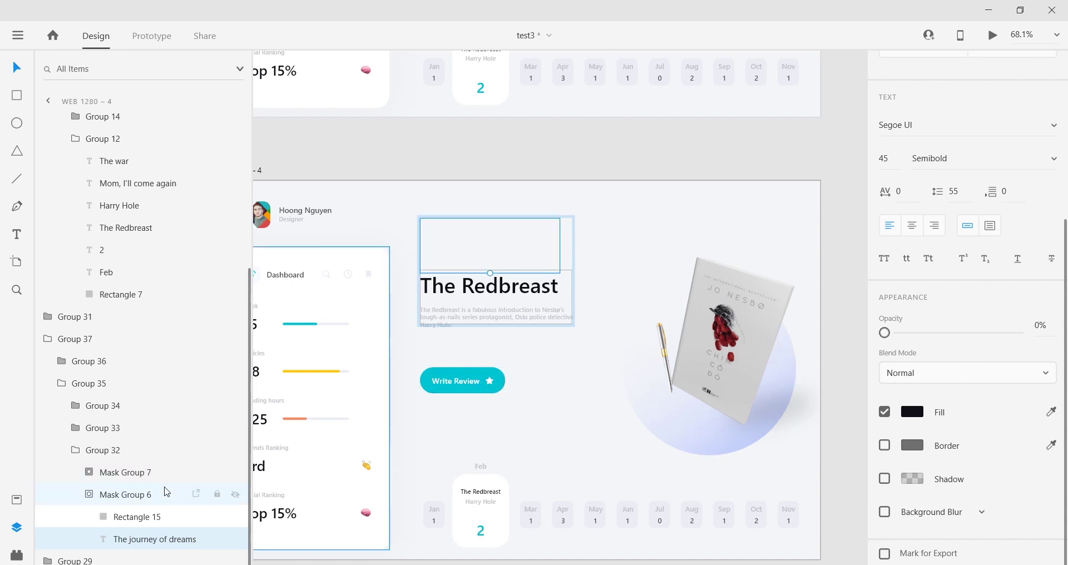
# Copy the updated Group 32 from Web 1280 – 4 and replace Group 32 on Web 1280 – 3 with it, below Group 33
pyautogui.click(90, 495)
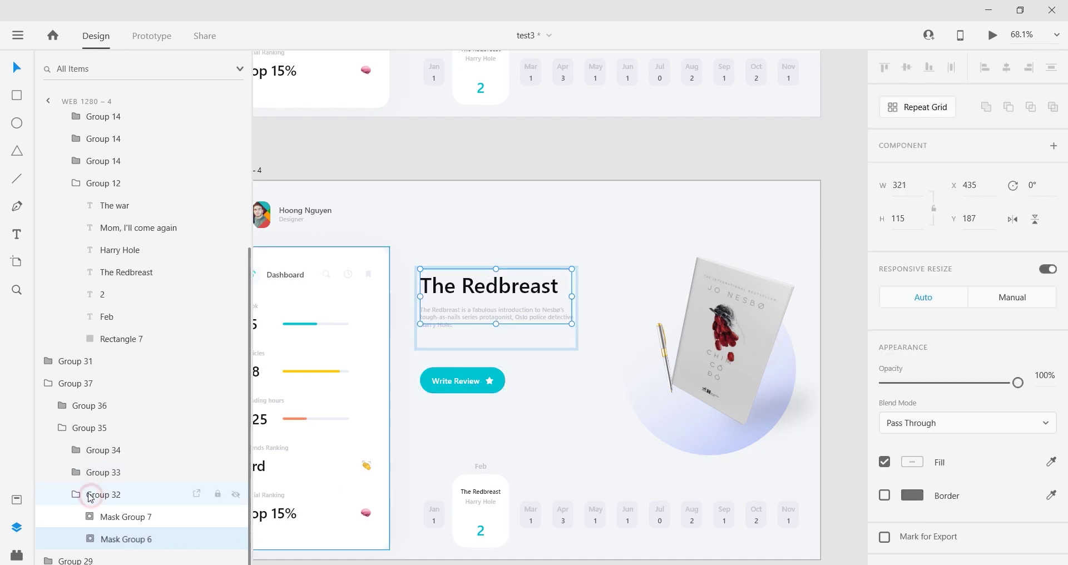
pyautogui.click(76, 495)
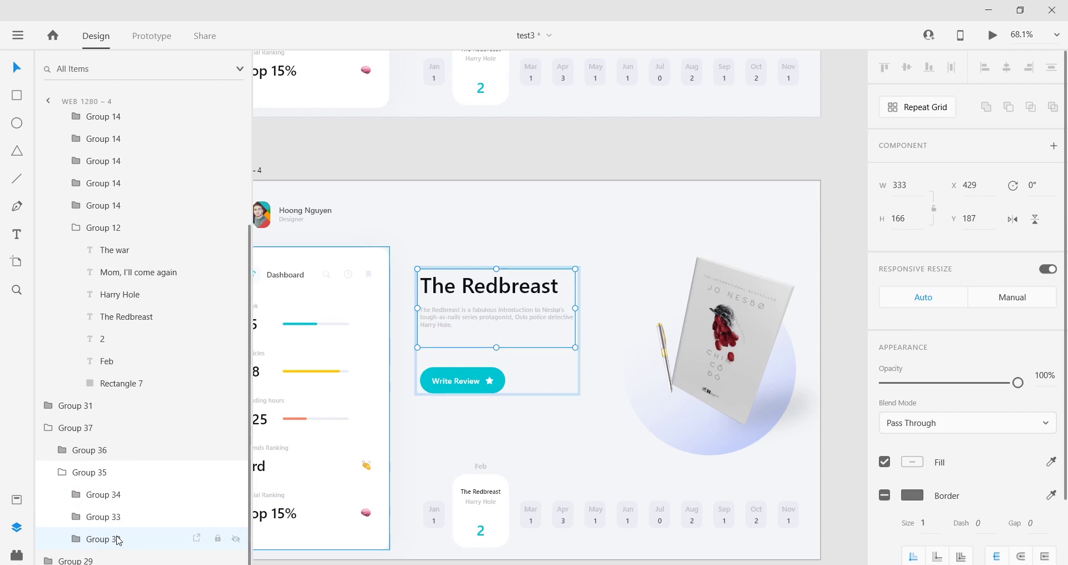
pyautogui.scroll(-3, 523, 422)
pyautogui.scroll(2, 521, 272)
pyautogui.click(521, 272)
pyautogui.click(106, 251)
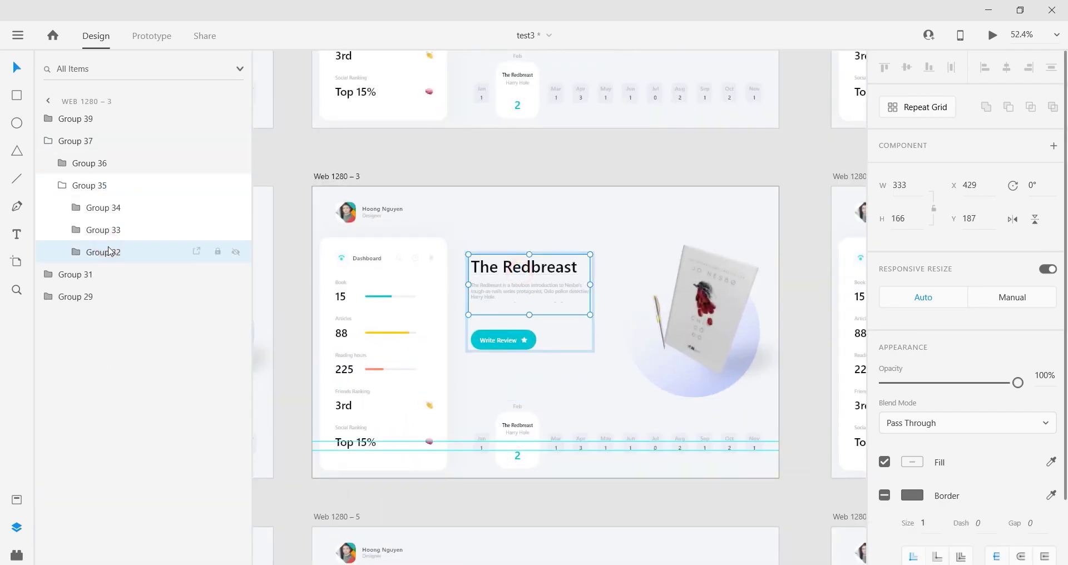
pyautogui.hotkey('ctrl', 'shift', ']')
pyautogui.moveTo(147, 269); pyautogui.dragTo(143, 269)
# Replace Group 32 on Web 1280 – 5 with the updated copy, placed below Group 33 inside Group 35
pyautogui.scroll(-5, 550, 381)
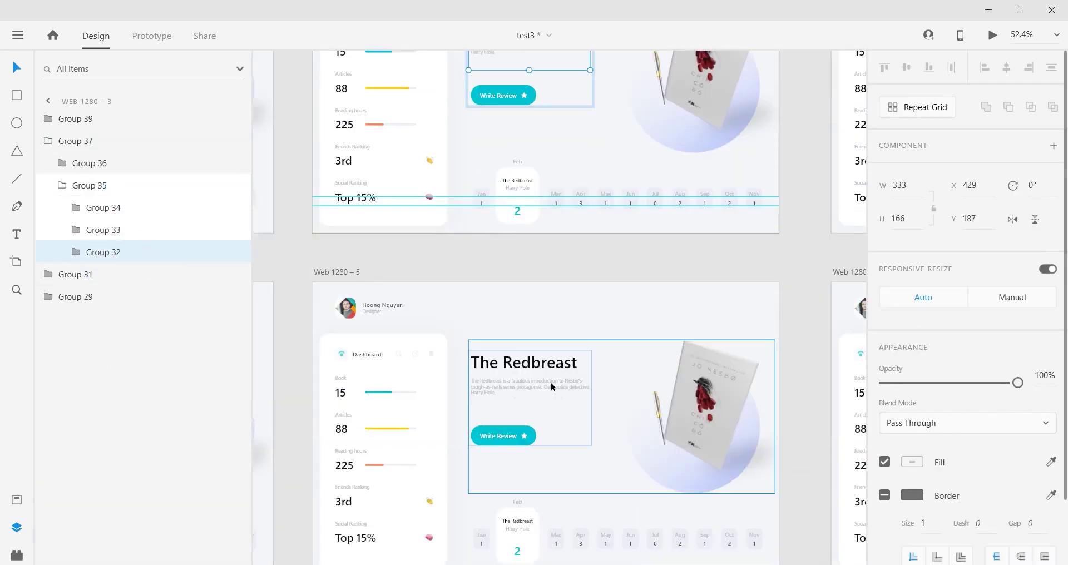
pyautogui.click(531, 392)
pyautogui.click(530, 395)
pyautogui.click(69, 250)
pyautogui.hotkey('ctrl', 'x')
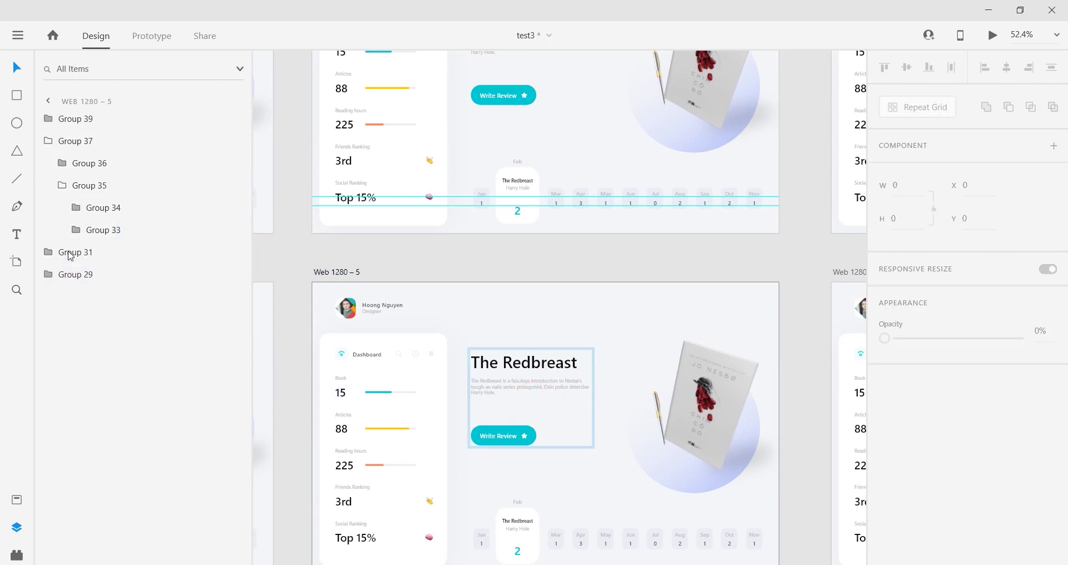
pyautogui.hotkey('ctrl', 'v')
pyautogui.moveTo(161, 208); pyautogui.dragTo(160, 263)
# Replace Group 32 on Web 1280 – 7 with the updated copy, keeping it below Group 33
pyautogui.scroll(-5, 533, 400)
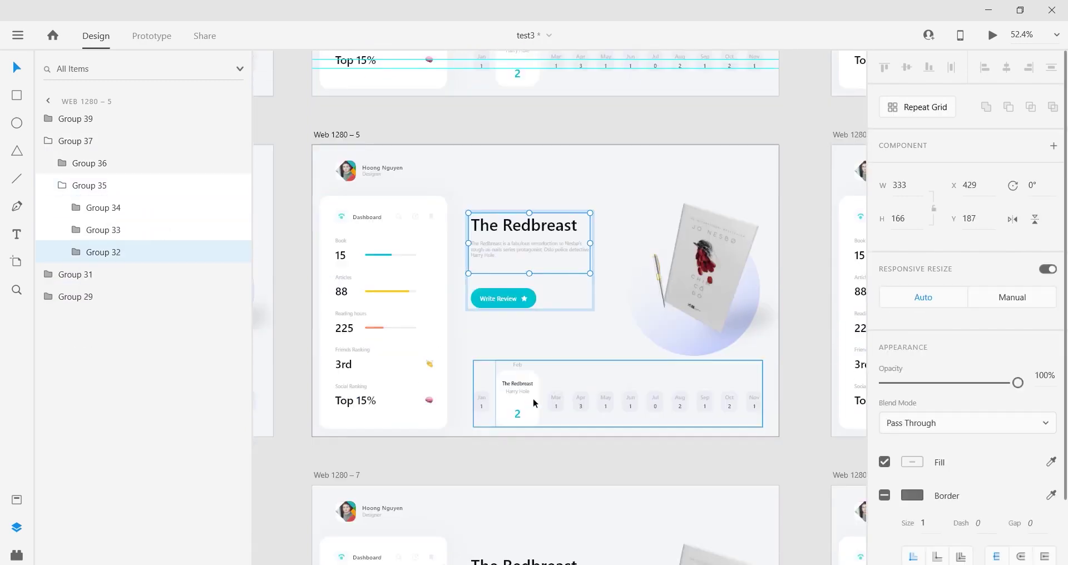
pyautogui.click(523, 340)
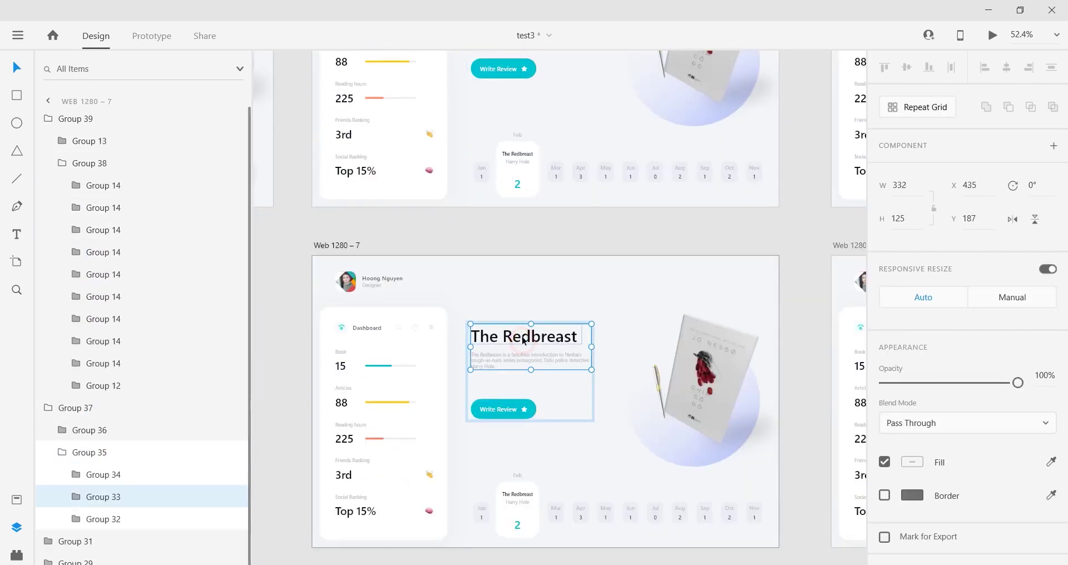
pyautogui.click(133, 518)
pyautogui.hotkey('ctrl', 'x')
pyautogui.hotkey('ctrl', 'v')
pyautogui.moveTo(107, 480); pyautogui.dragTo(106, 529)
# Replace Group 32 on Web 1280 – 12 with the updated copy, ordered last inside Group 35
pyautogui.scroll(-5, 498, 391)
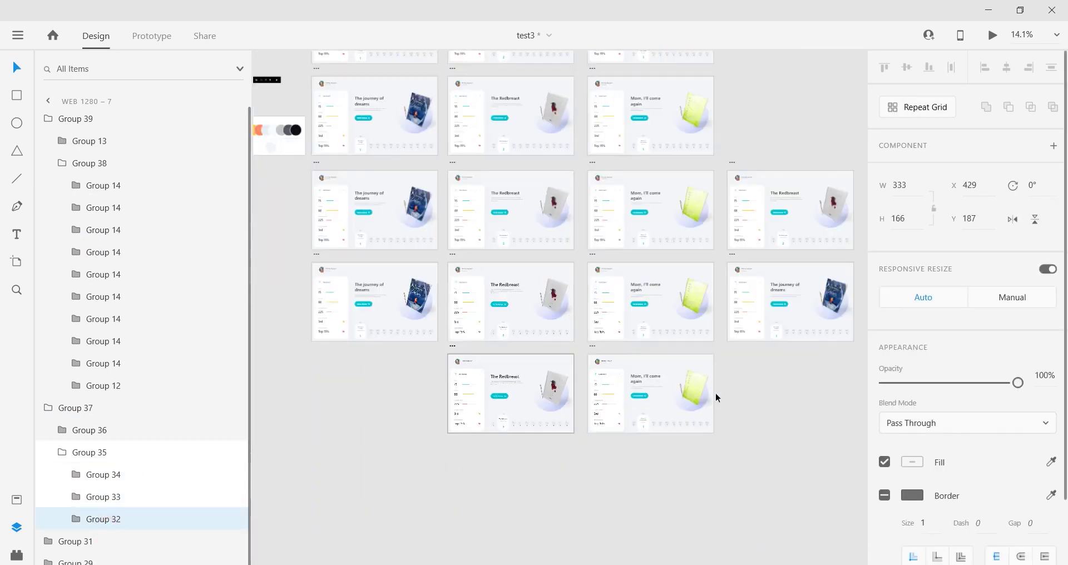
pyautogui.scroll(6, 823, 190)
pyautogui.doubleClick(636, 205)
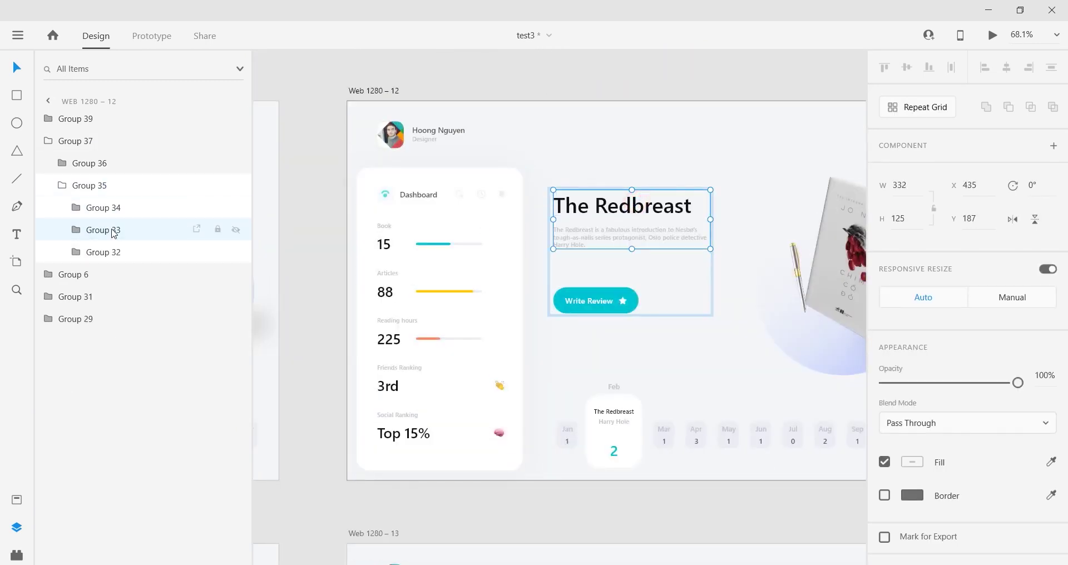
pyautogui.click(113, 250)
pyautogui.hotkey('ctrl', 'shift', ']')
pyautogui.moveTo(96, 267); pyautogui.dragTo(111, 258)
# Preview Web 1280 – 1, switch repeatedly between Feb and Jan to check the text transitions, and close the preview
pyautogui.scroll(-8, 372, 289)
pyautogui.scroll(3, 453, 225)
pyautogui.click(472, 210)
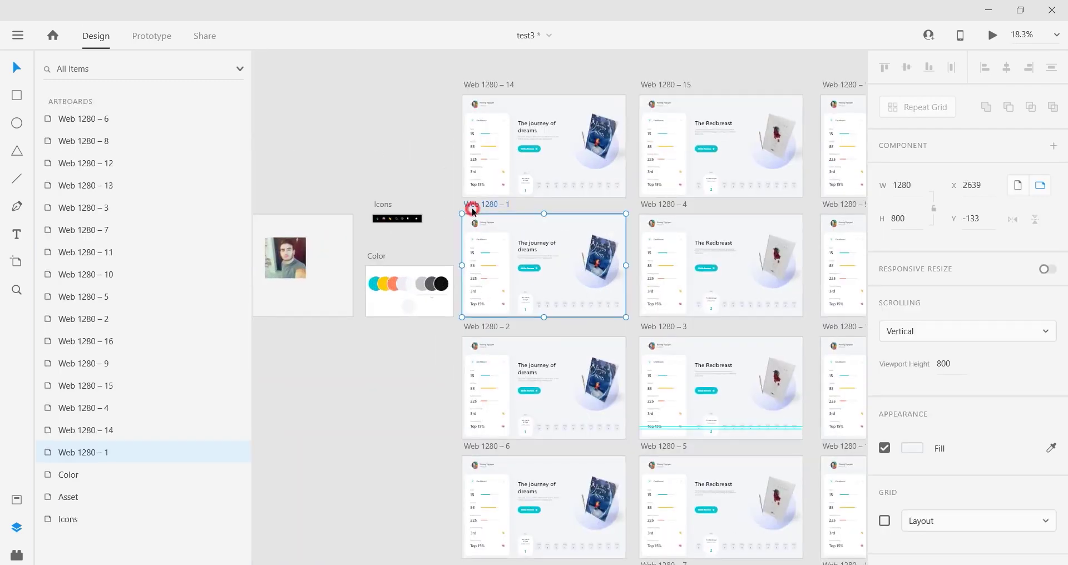
pyautogui.click(992, 35)
pyautogui.click(410, 486)
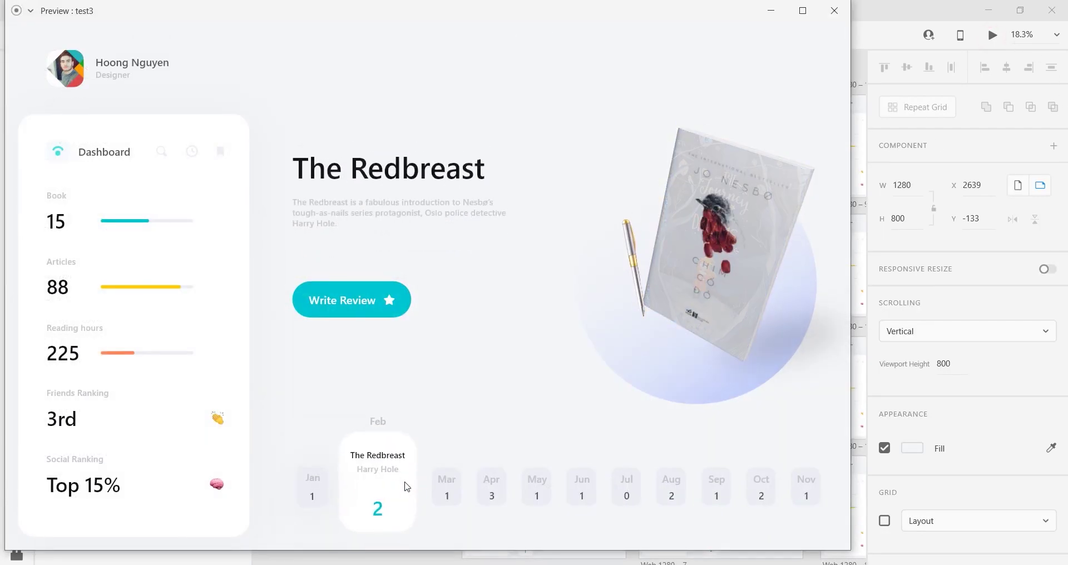
pyautogui.click(309, 493)
pyautogui.click(397, 495)
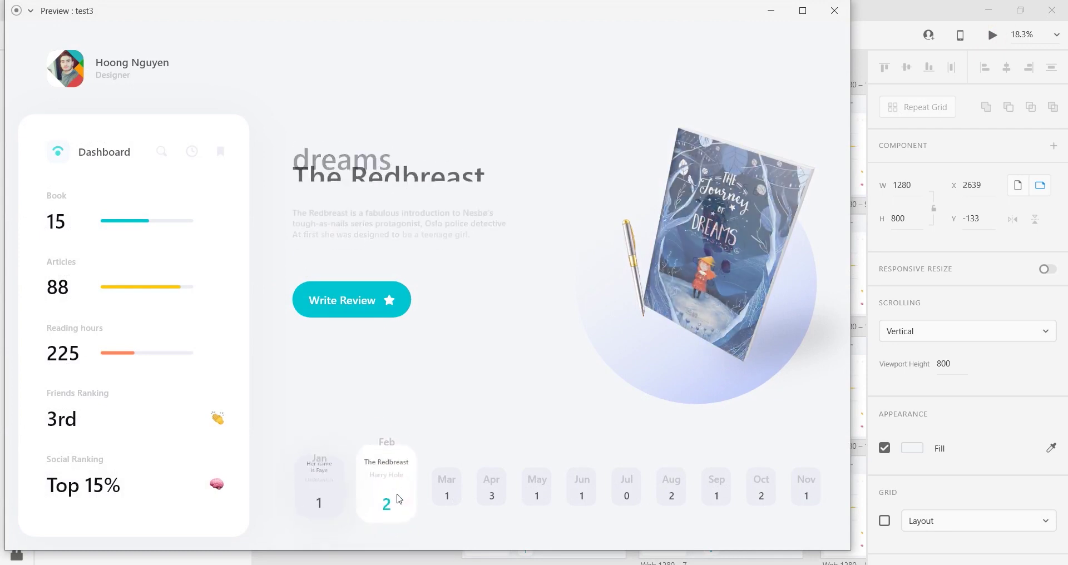
pyautogui.click(315, 489)
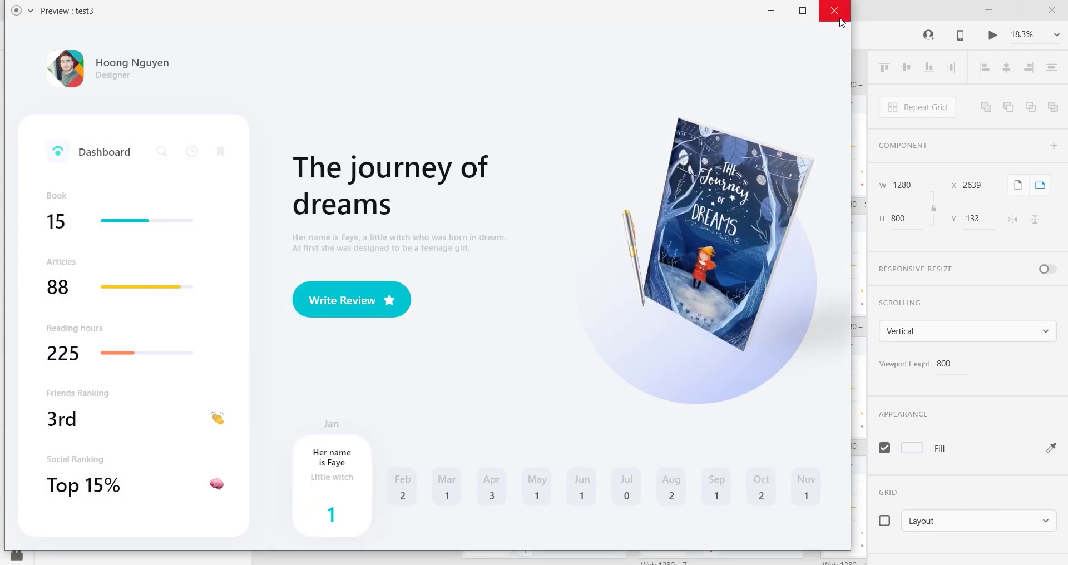
pyautogui.click(403, 492)
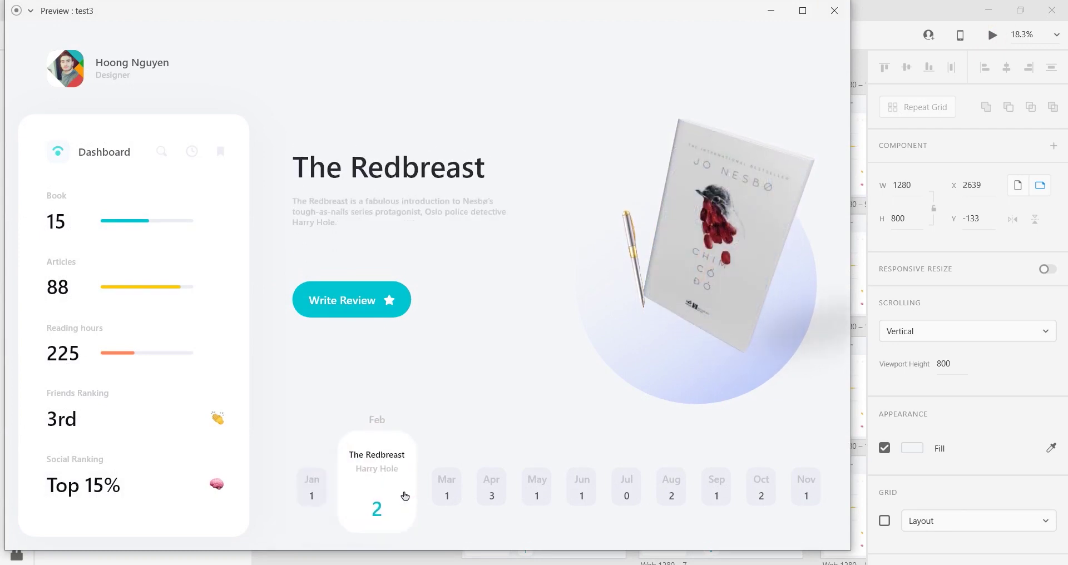
pyautogui.click(320, 491)
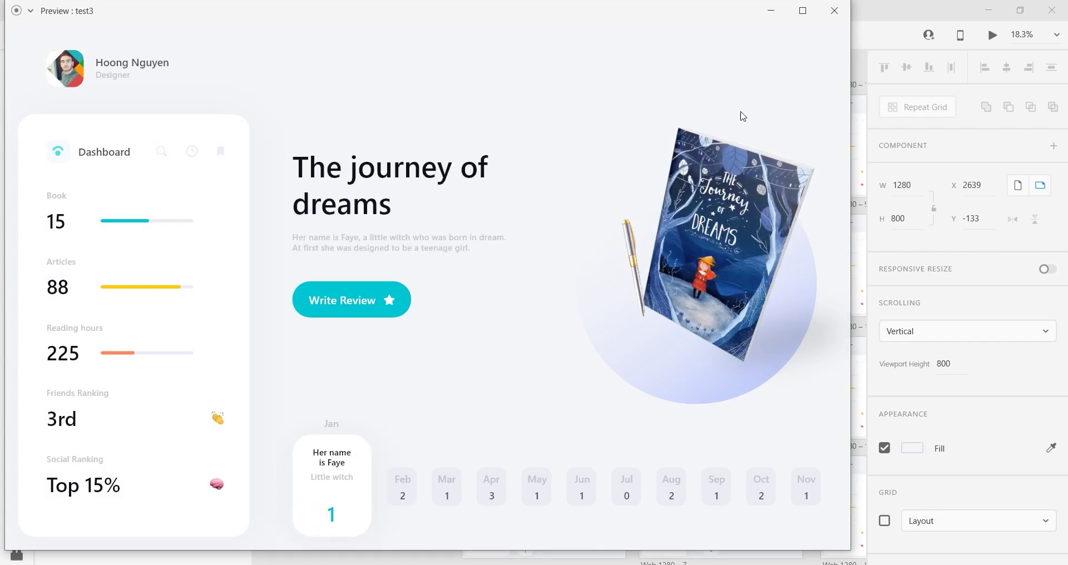
pyautogui.click(834, 14)
# Examine the book image layers on Web 1280 – 2, including Mask Group 3 and its Path 4 inside Group 6
pyautogui.click(493, 327)
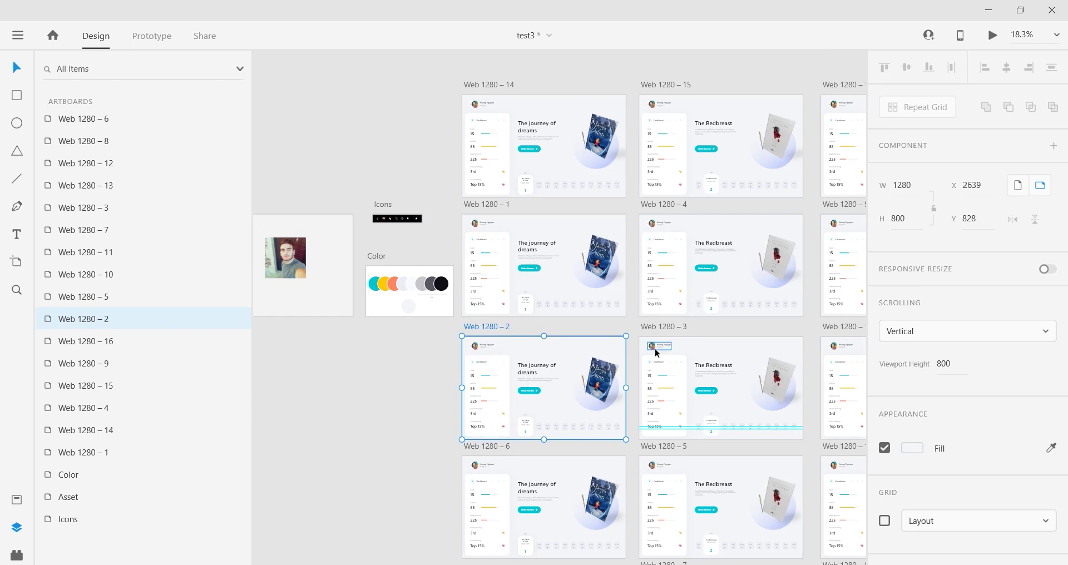
pyautogui.moveTo(655, 351); pyautogui.dragTo(522, 317)
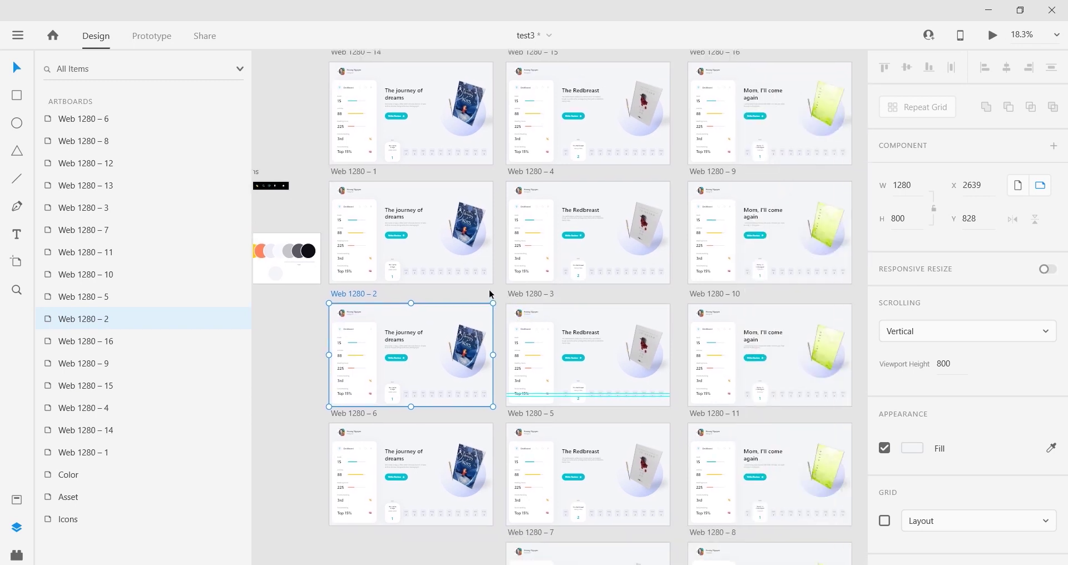
pyautogui.keyDown('ctrl'); pyautogui.click(460, 361); pyautogui.keyUp('ctrl')
pyautogui.click(64, 189)
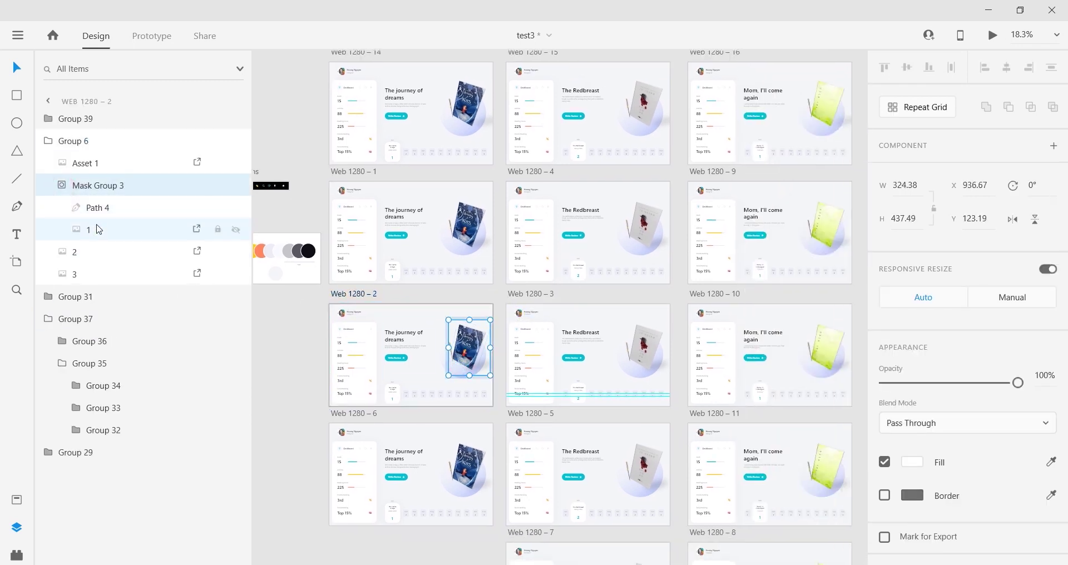
pyautogui.click(101, 214)
pyautogui.scroll(5, 437, 386)
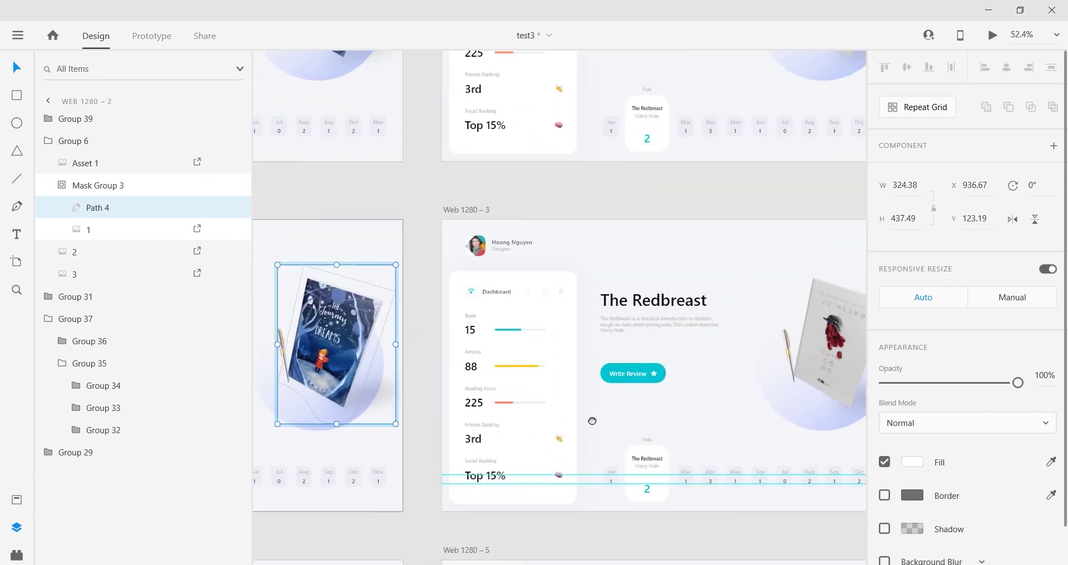
pyautogui.scroll(-6, 604, 318)
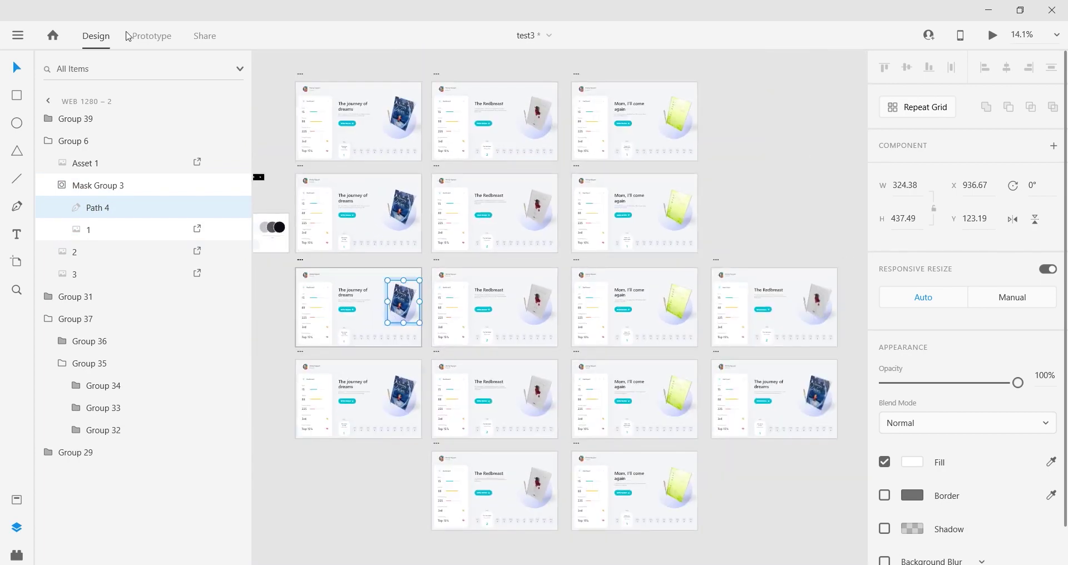
# Switch to Prototype mode and inspect the book image layers in Group 7 of Group 36 on Web 1280 – 3
pyautogui.hotkey('ctrl', 'Tab')
pyautogui.scroll(4, 422, 300)
pyautogui.moveTo(444, 308); pyautogui.dragTo(495, 356)
pyautogui.doubleClick(701, 390)
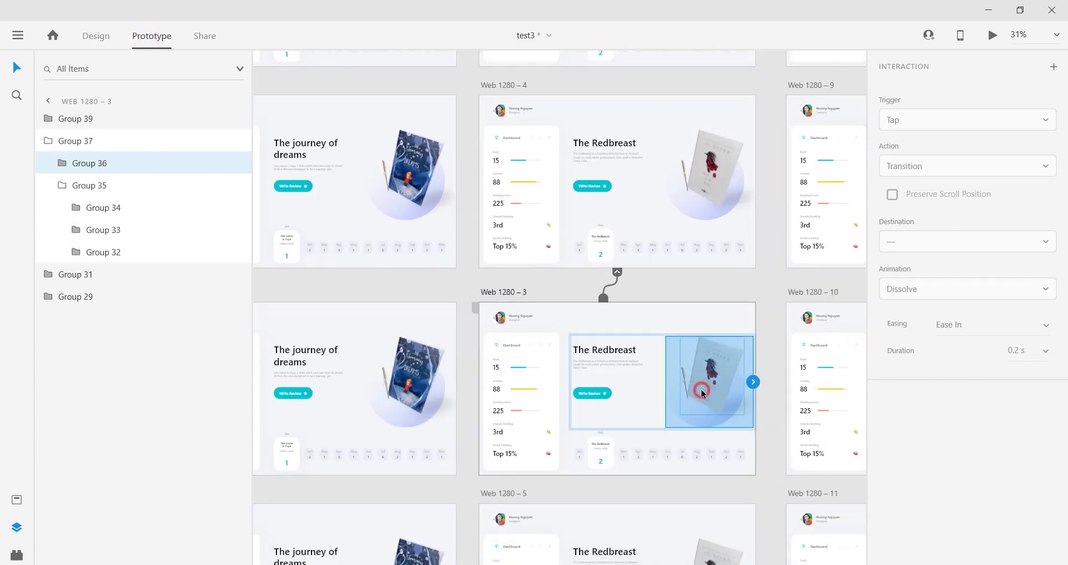
pyautogui.doubleClick(702, 389)
pyautogui.doubleClick(701, 390)
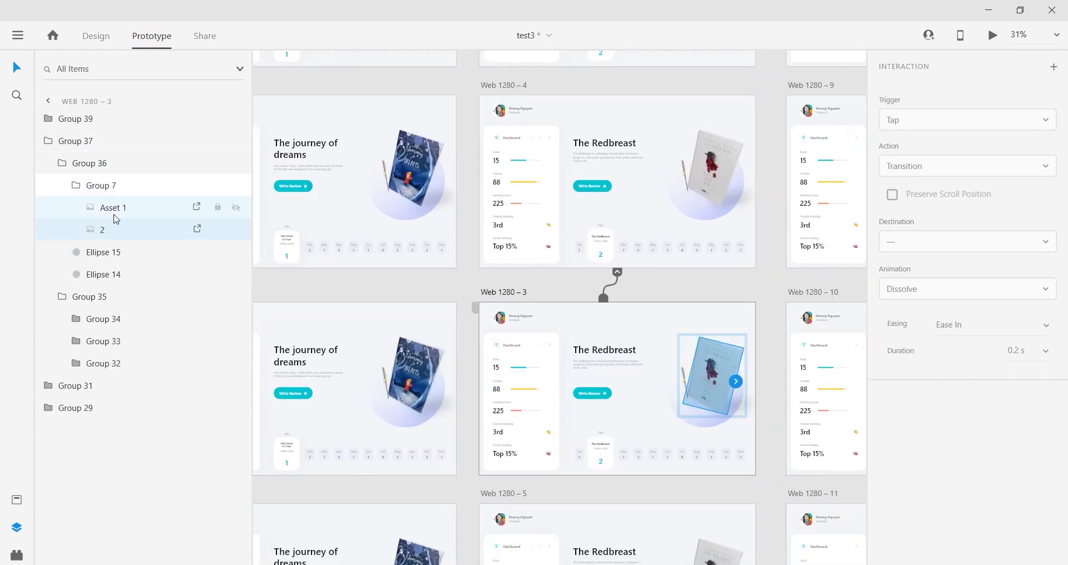
pyautogui.click(76, 187)
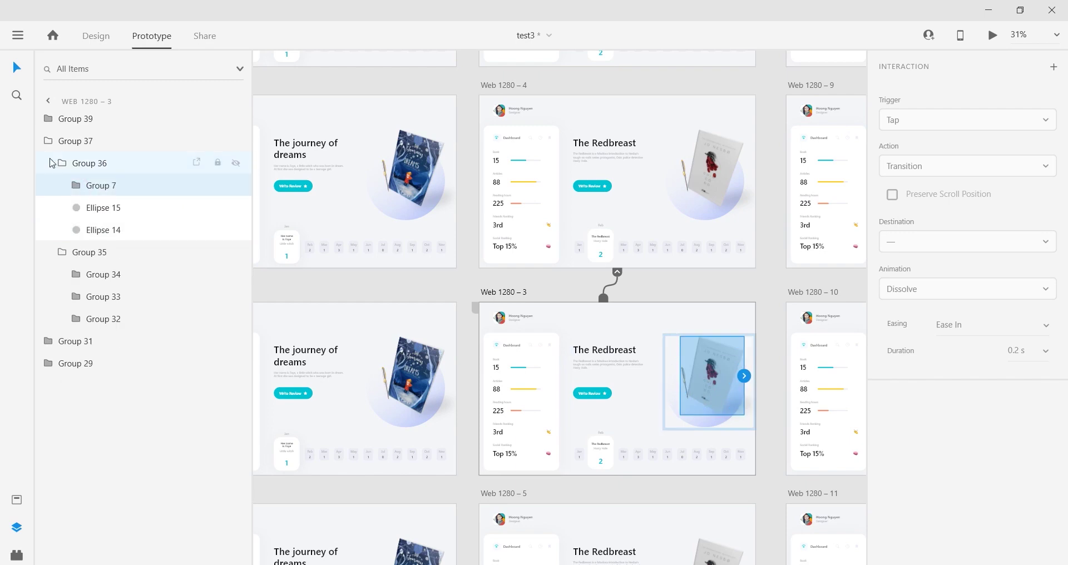
pyautogui.scroll(-5, 504, 317)
# Return to Design mode and copy the book image Group 6 from Web 1280 – 2
pyautogui.click(661, 128)
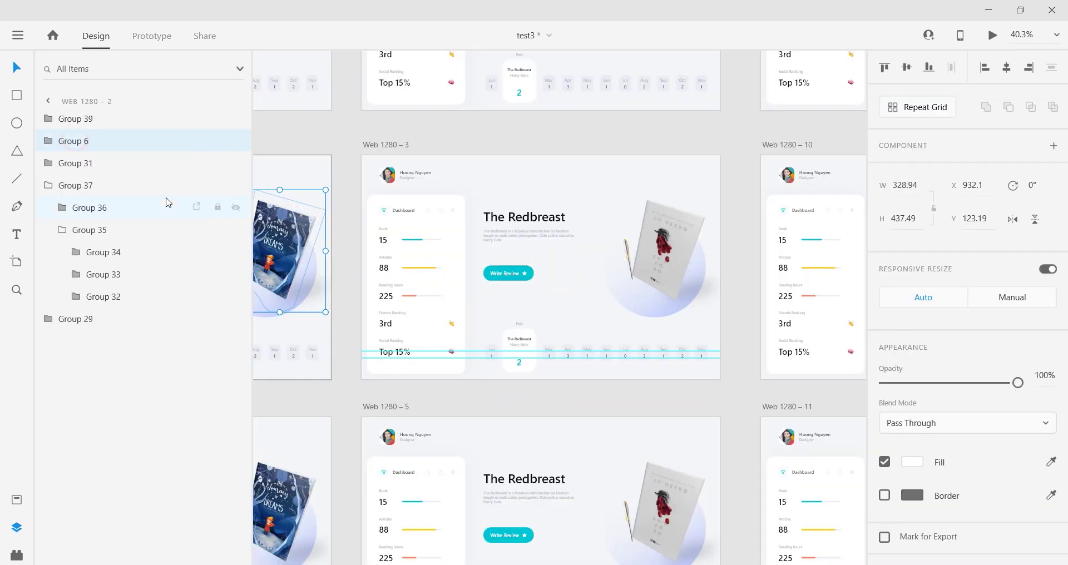
pyautogui.hscroll(-5, 672, 267)
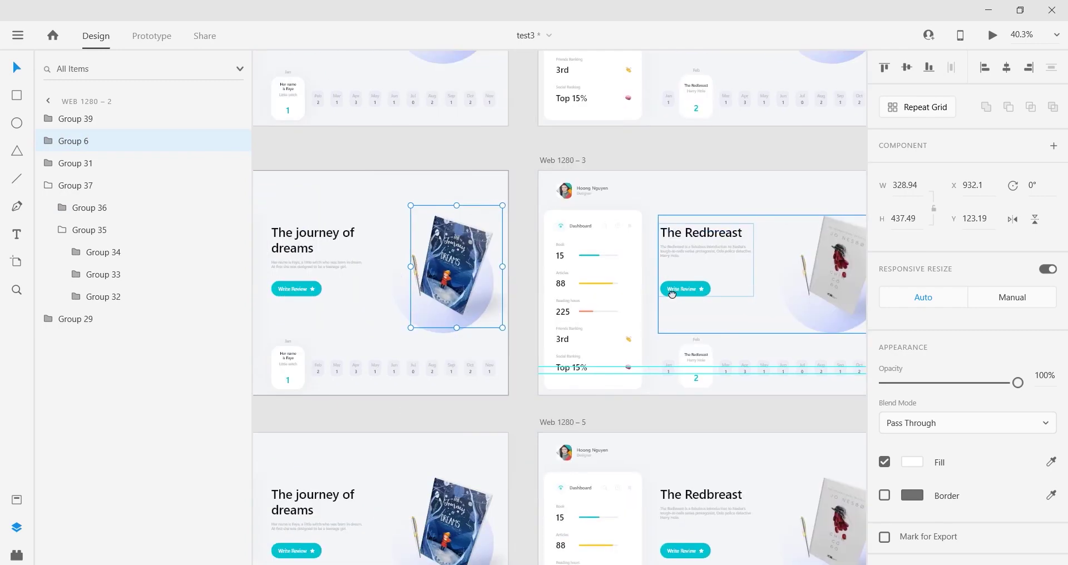
pyautogui.scroll(-2, 522, 267)
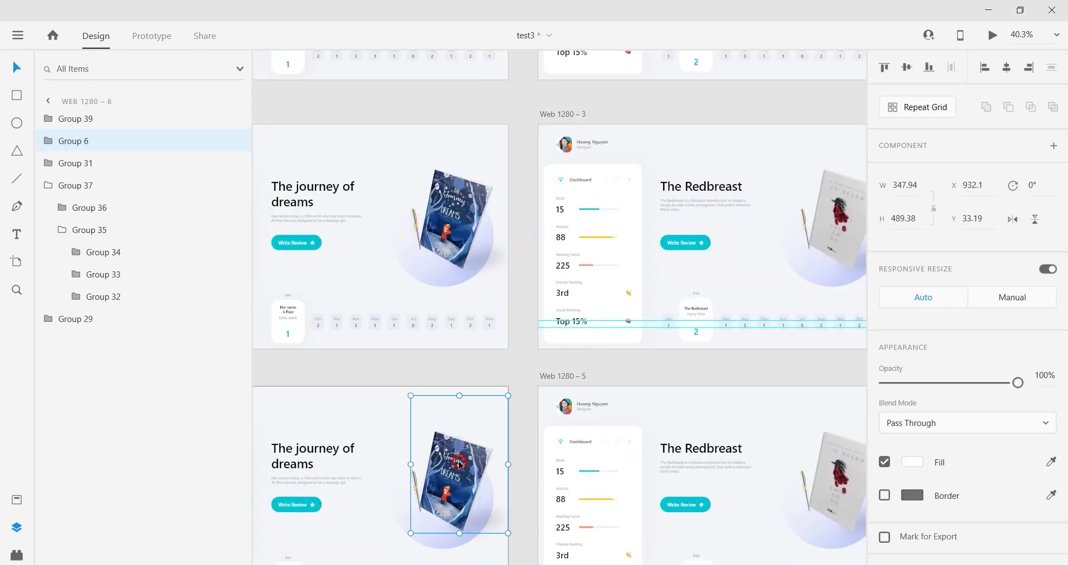
pyautogui.click(523, 350)
# Try to replace Group 36 on Web 1280 – 3 with the copied Group 6 from Web 1280 – 2
pyautogui.hscroll(6, 637, 225)
pyautogui.click(637, 225)
pyautogui.click(636, 225)
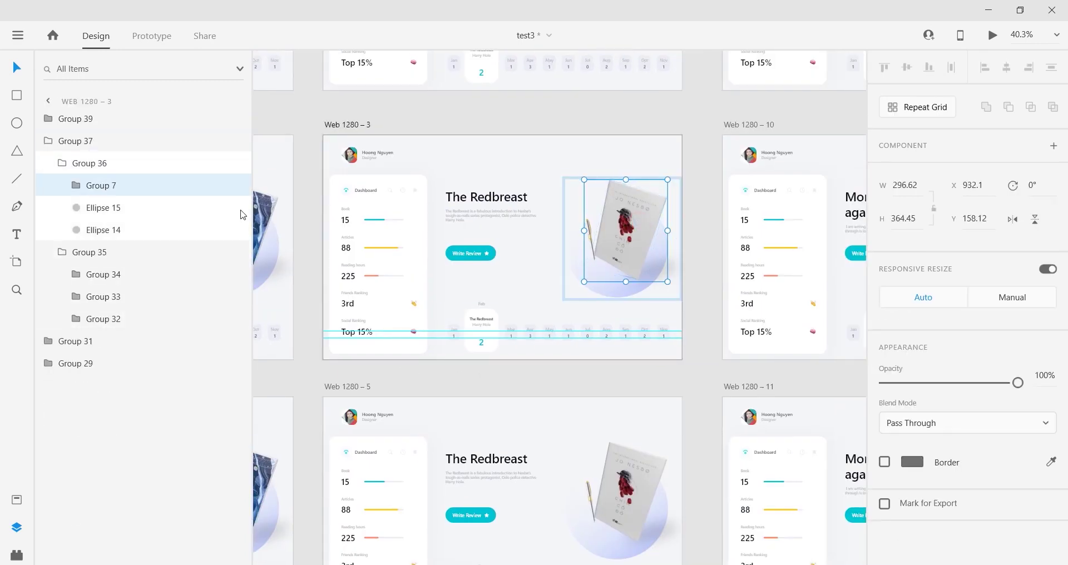
pyautogui.click(78, 162)
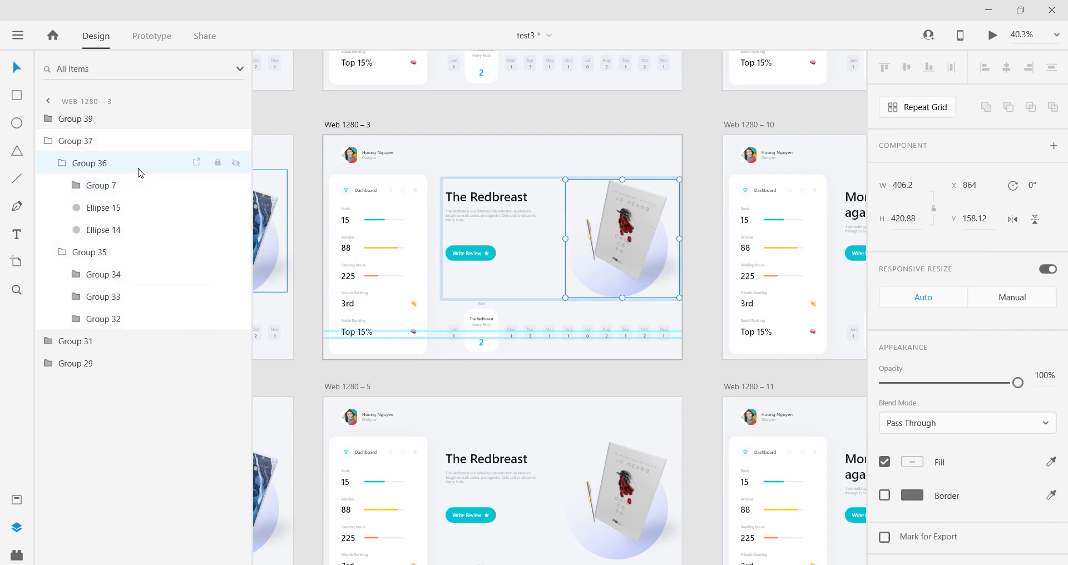
pyautogui.click(129, 147)
pyautogui.click(94, 168)
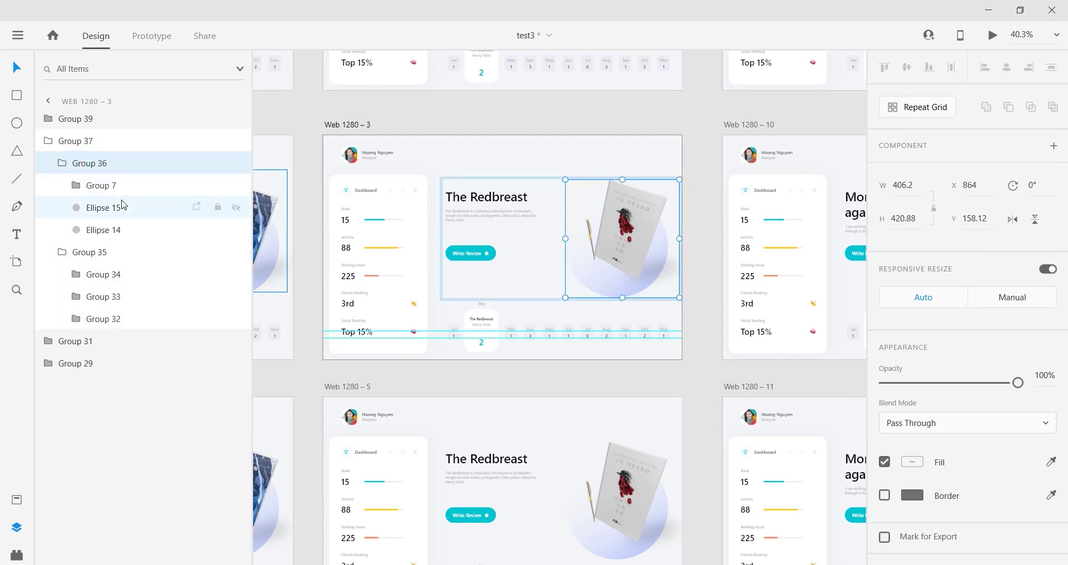
pyautogui.click(95, 251)
pyautogui.click(119, 164)
pyautogui.press('Delete')
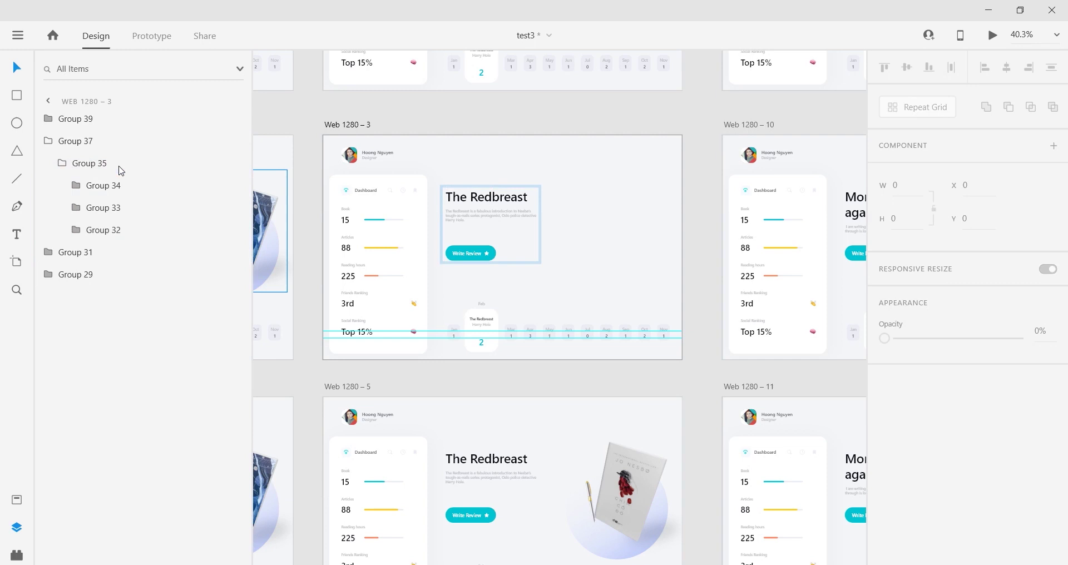
pyautogui.click(69, 169)
pyautogui.click(77, 139)
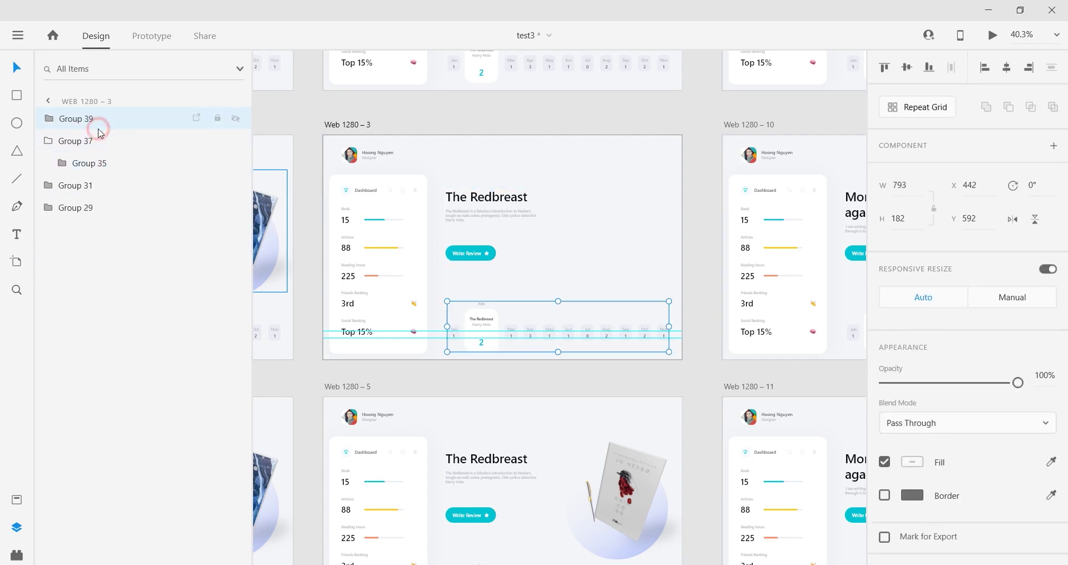
pyautogui.hotkey('ctrl', 'v')
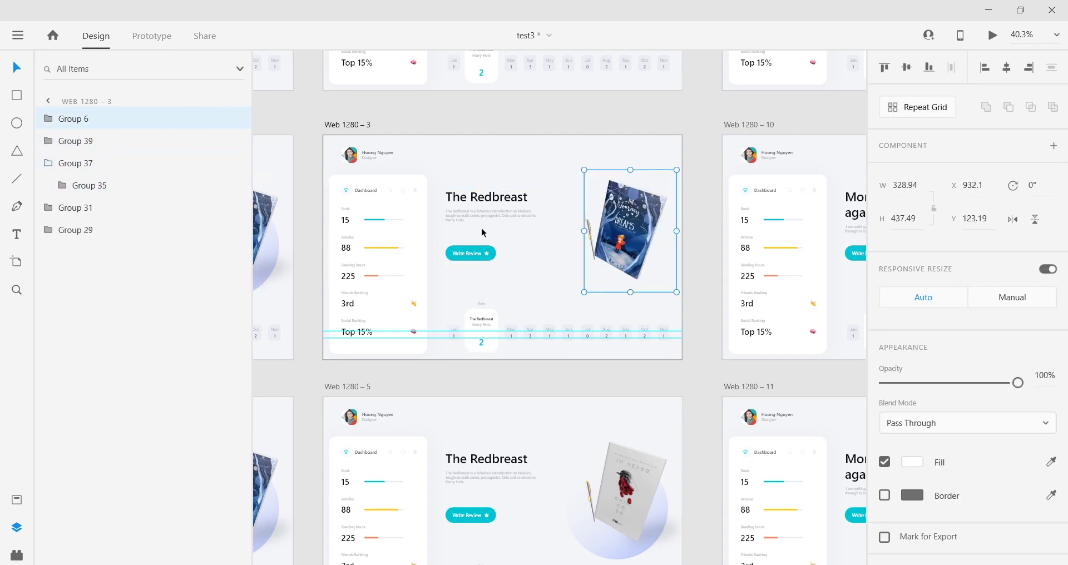
# Undo the pasting of Group 6 and the deletion of Group 36 on Web 1280 – 3, and select Group 7 in Group 36
pyautogui.hotkey('ctrl', 'z')
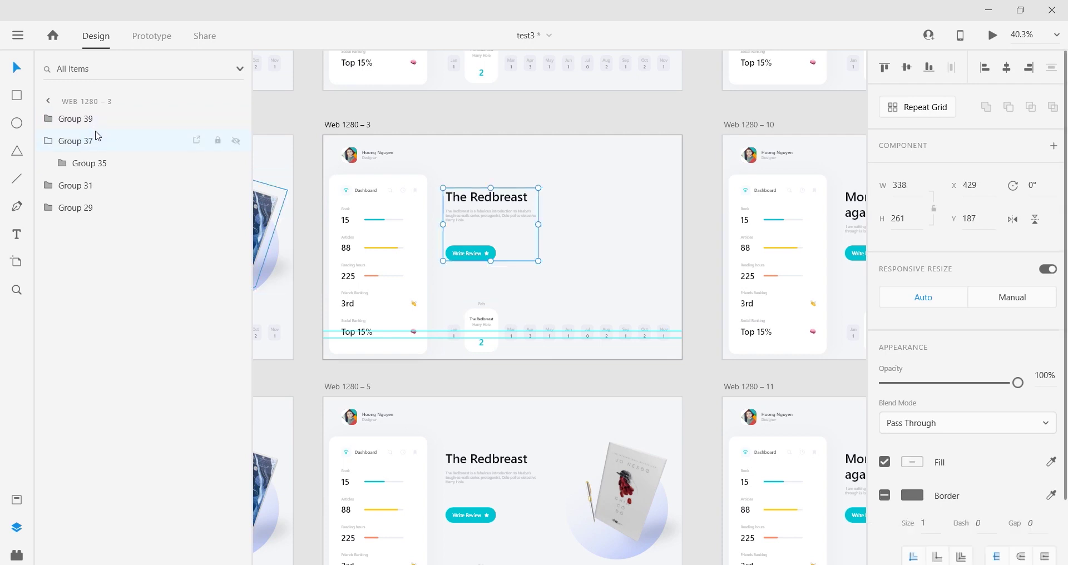
pyautogui.hotkey('ctrl', 'z')
pyautogui.click(61, 163)
pyautogui.click(101, 182)
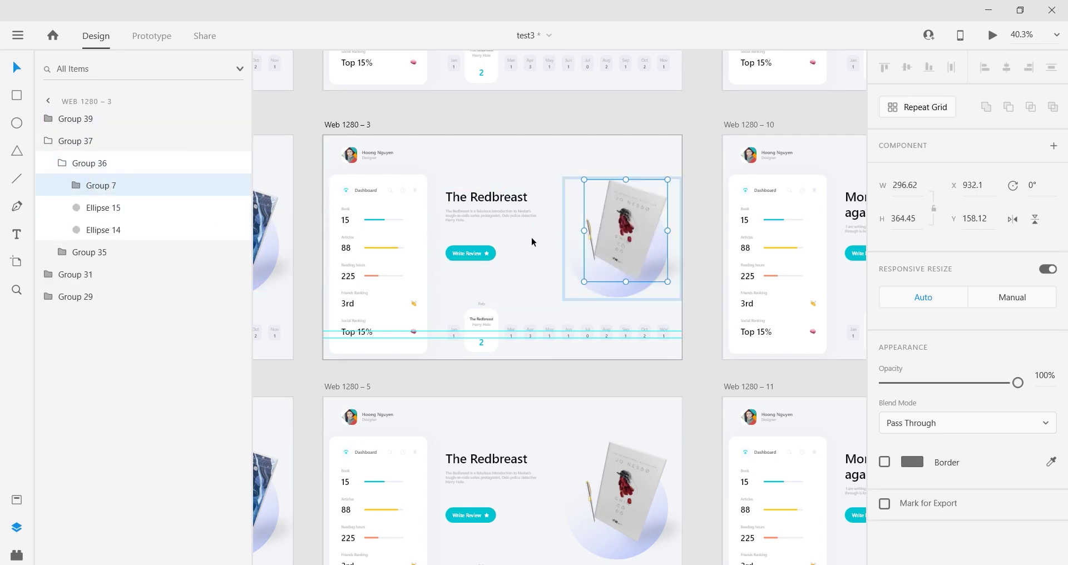
# Inspect the book groups on Web 1280 – 2 and copy the top-level Group 6 containing Mask Group 3
pyautogui.scroll(-3, 532, 236)
pyautogui.click(367, 233)
pyautogui.click(62, 208)
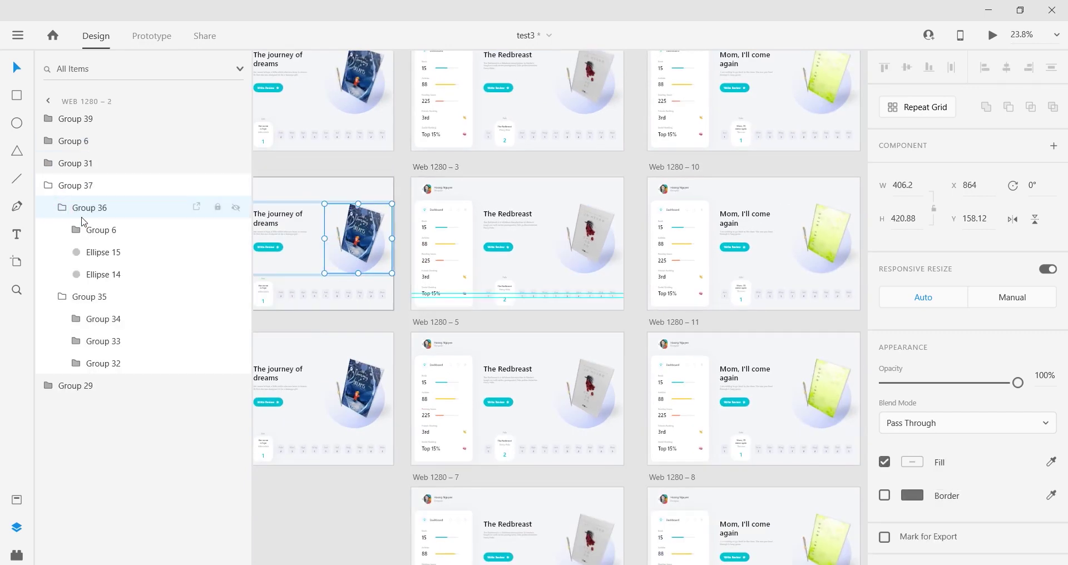
pyautogui.click(77, 230)
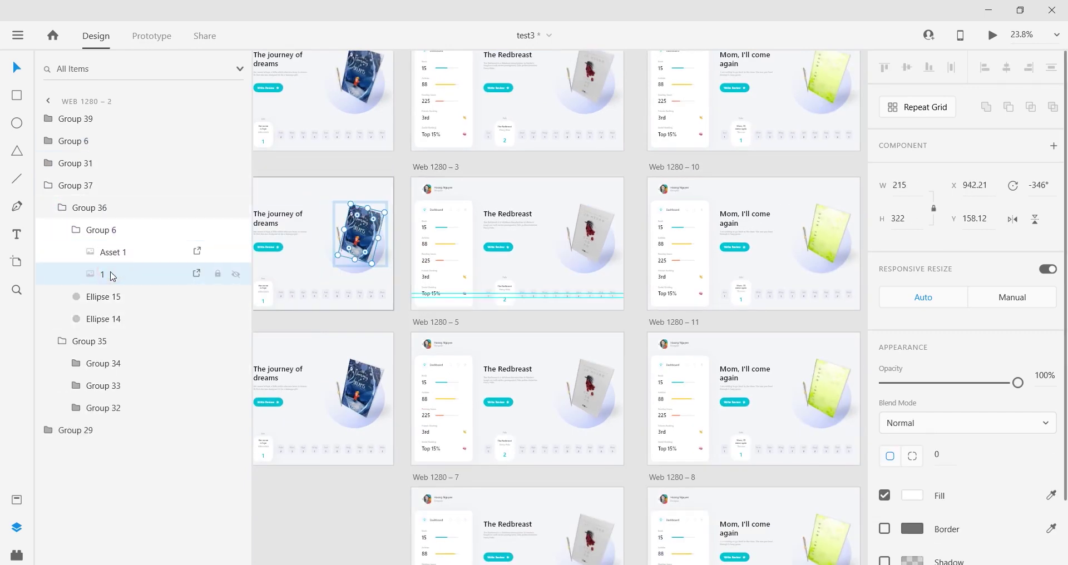
pyautogui.click(67, 228)
pyautogui.click(49, 143)
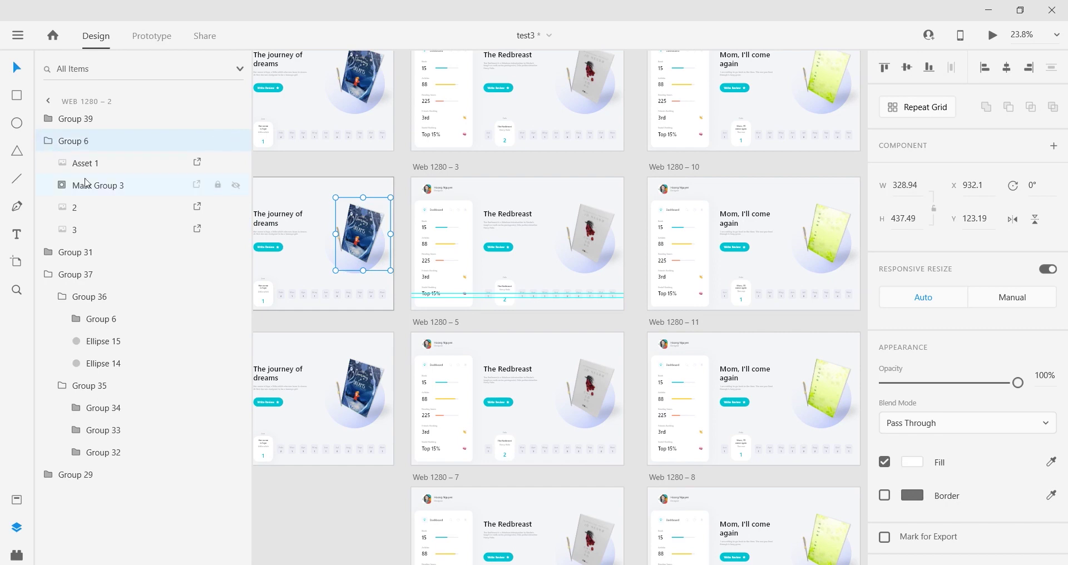
pyautogui.click(64, 298)
pyautogui.click(49, 275)
pyautogui.click(79, 142)
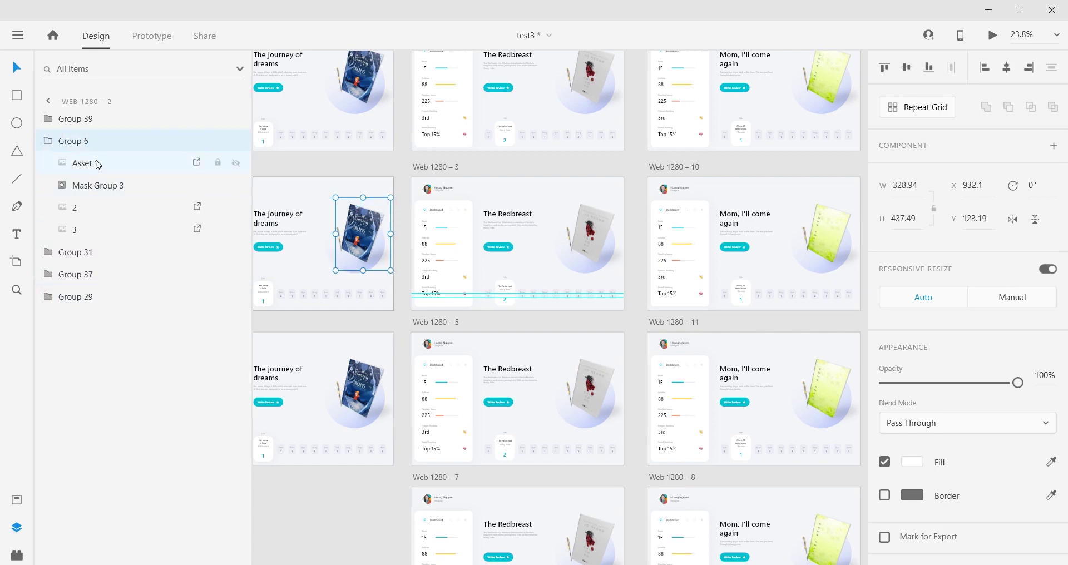
pyautogui.scroll(3, 643, 241)
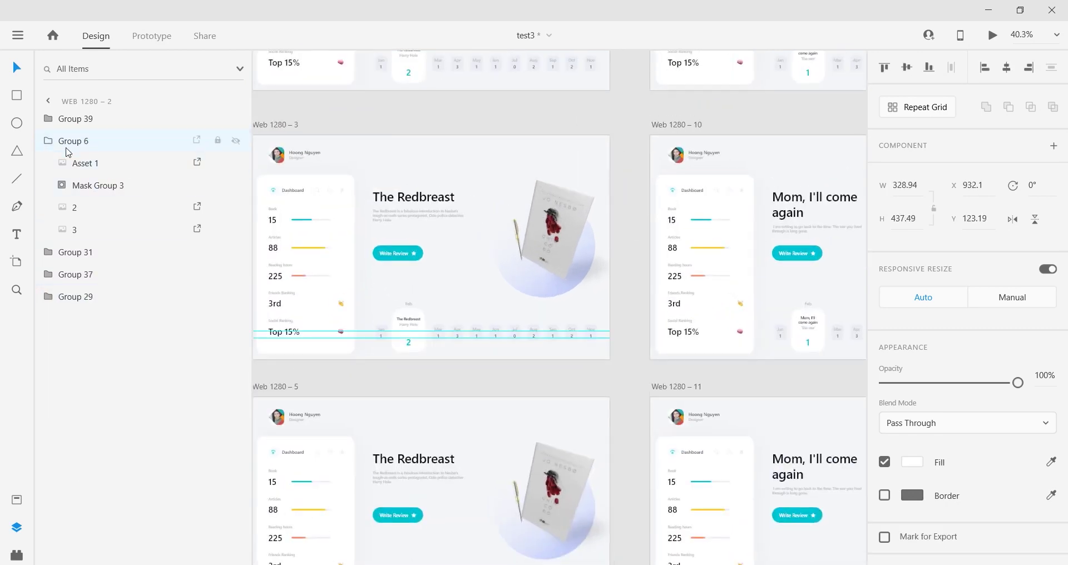
# Paste Group 6 onto Web 1280 – 3 and place it directly below Group 39 in the layer order
pyautogui.click(551, 239)
pyautogui.click(508, 120)
pyautogui.click(509, 157)
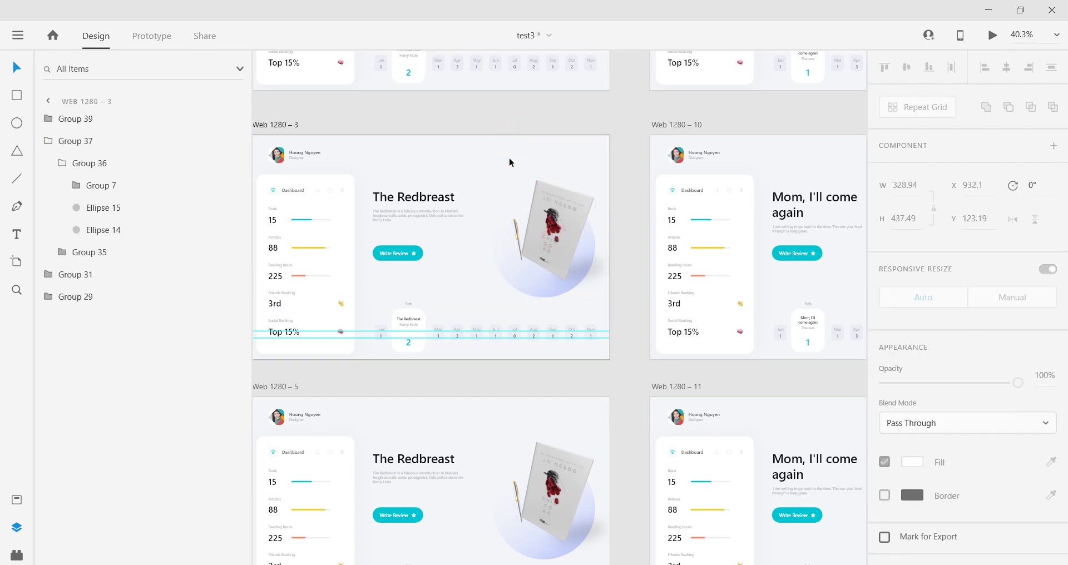
pyautogui.hotkey('ctrl', 'v')
pyautogui.scroll(5, 580, 256)
pyautogui.moveTo(59, 122); pyautogui.dragTo(87, 153)
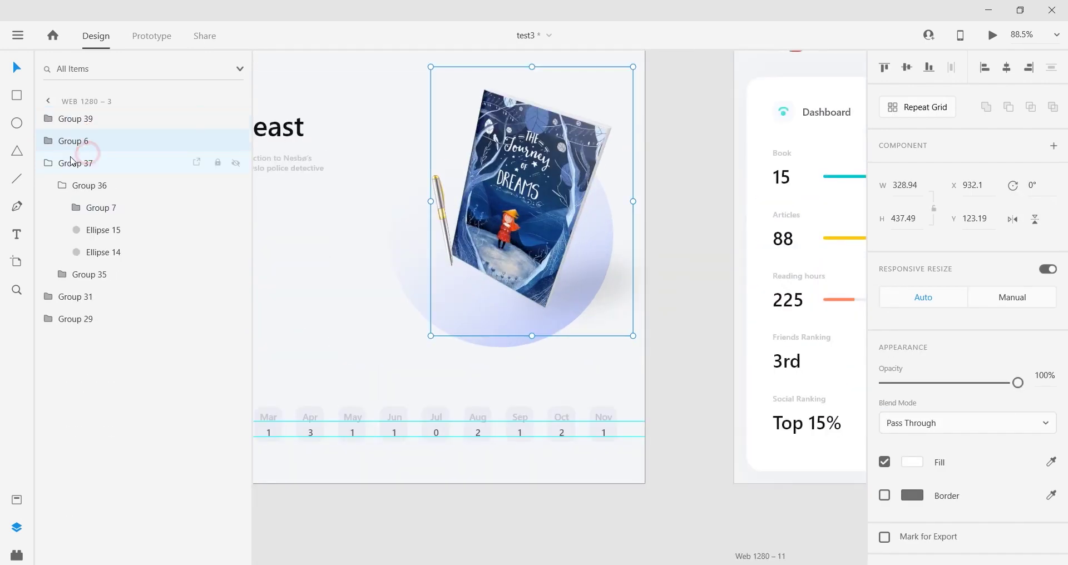
pyautogui.click(71, 161)
# Select Path 4 inside Mask Group 3 of the pasted Group 6 and move it up above the book
pyautogui.click(48, 140)
pyautogui.click(145, 185)
pyautogui.click(63, 186)
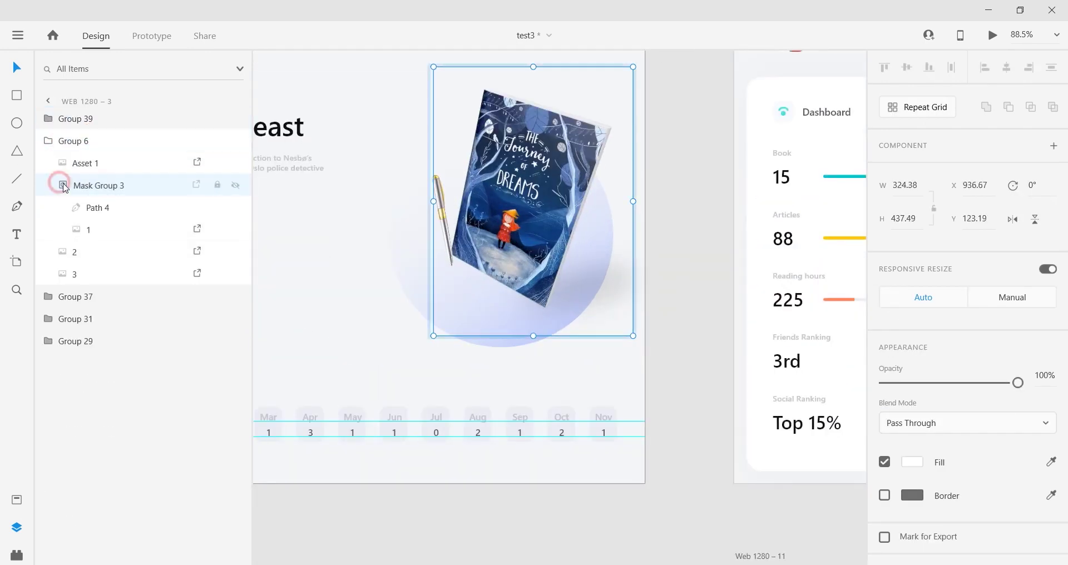
pyautogui.click(109, 210)
pyautogui.scroll(-4, 593, 196)
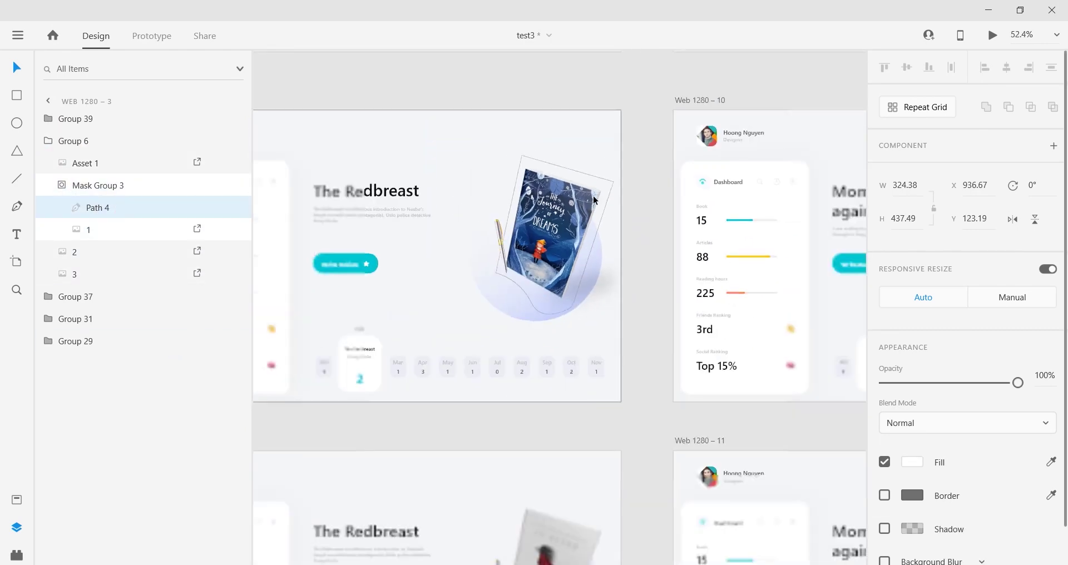
pyautogui.scroll(2, 593, 196)
pyautogui.moveTo(573, 234); pyautogui.dragTo(603, 122)
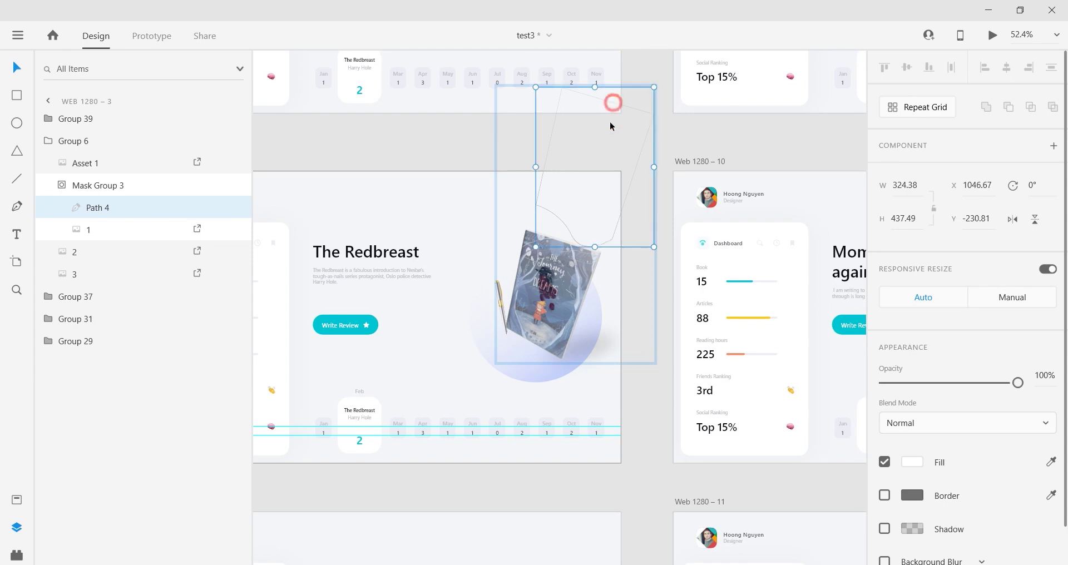
# Reshape the lower edge of Path 4 on Web 1280 – 3 into a wavy curve by adjusting its anchor points
pyautogui.scroll(10, 612, 245)
pyautogui.doubleClick(609, 143)
pyautogui.moveTo(609, 143); pyautogui.dragTo(631, 155)
pyautogui.moveTo(383, 162); pyautogui.dragTo(499, 290)
pyautogui.click(440, 146)
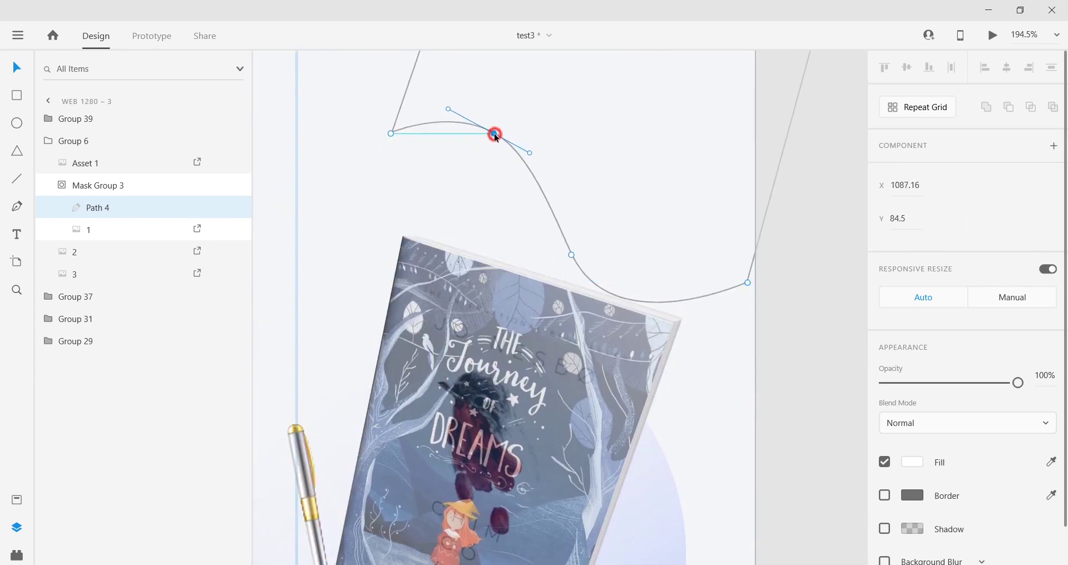
pyautogui.scroll(-6, 473, 201)
pyautogui.click(592, 225)
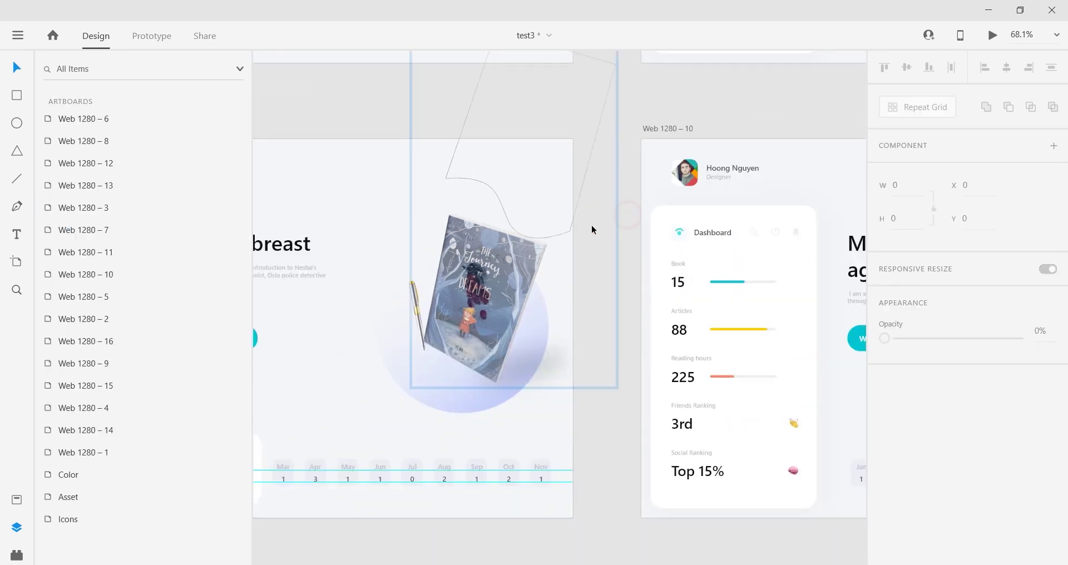
# Preview the prototype starting from artboard Web 1280 – 1, and close the preview
pyautogui.scroll(-6, 402, 205)
pyautogui.click(346, 169)
pyautogui.moveTo(347, 170); pyautogui.dragTo(524, 209)
pyautogui.moveTo(368, 228); pyautogui.dragTo(602, 267)
pyautogui.click(454, 89)
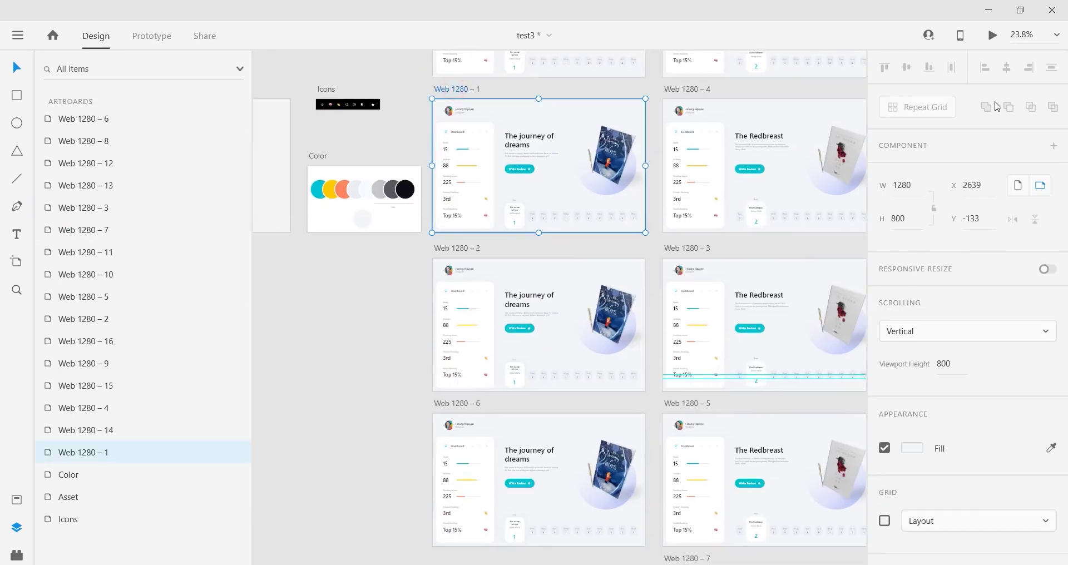
pyautogui.hotkey('ctrl', 'Return')
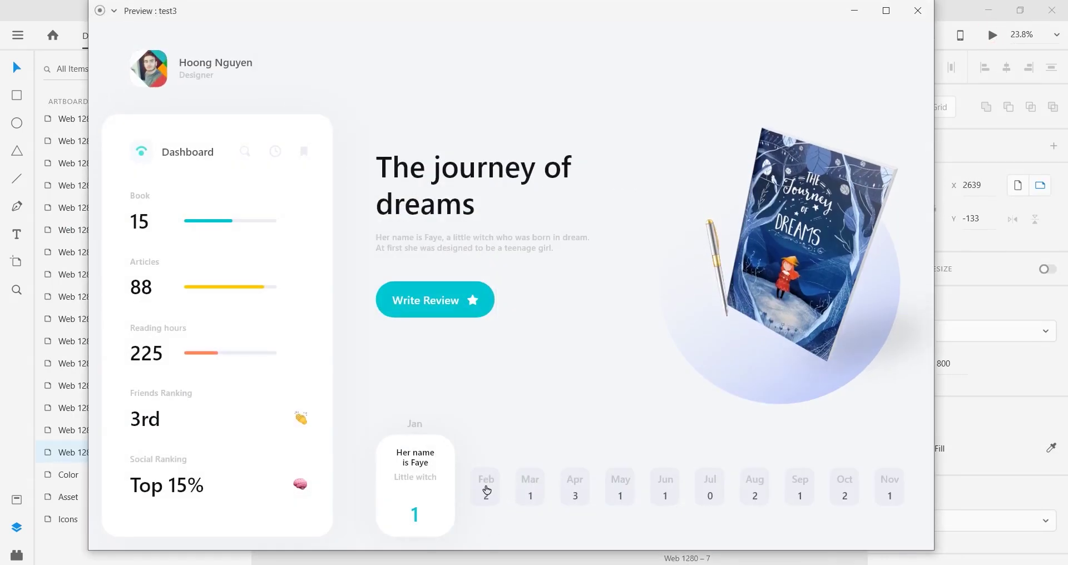
pyautogui.click(917, 10)
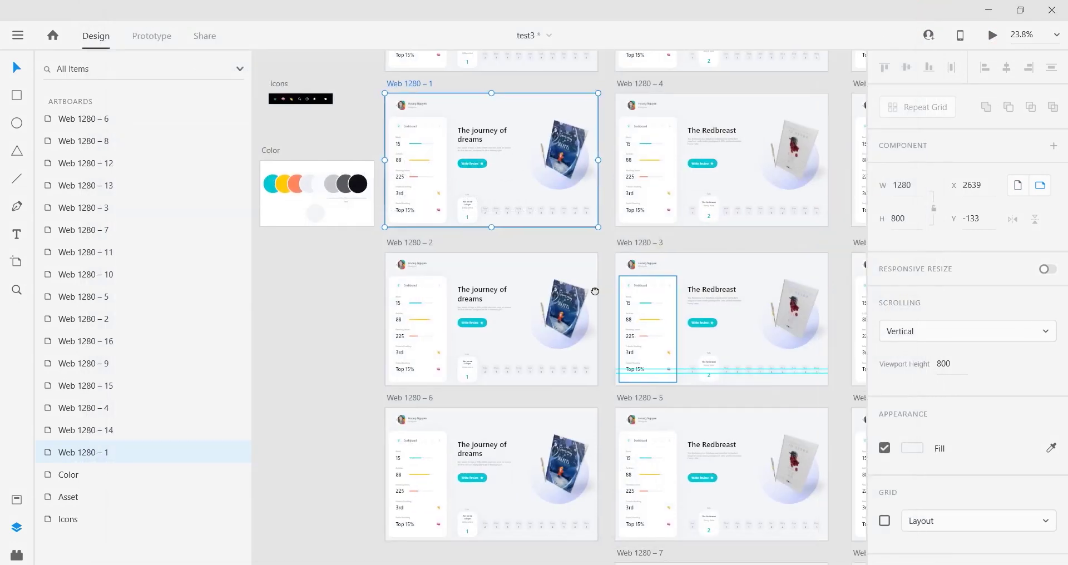
# Examine the contents of the book image Group 6 on Web 1280 – 6 and copy the group
pyautogui.scroll(-2, 526, 265)
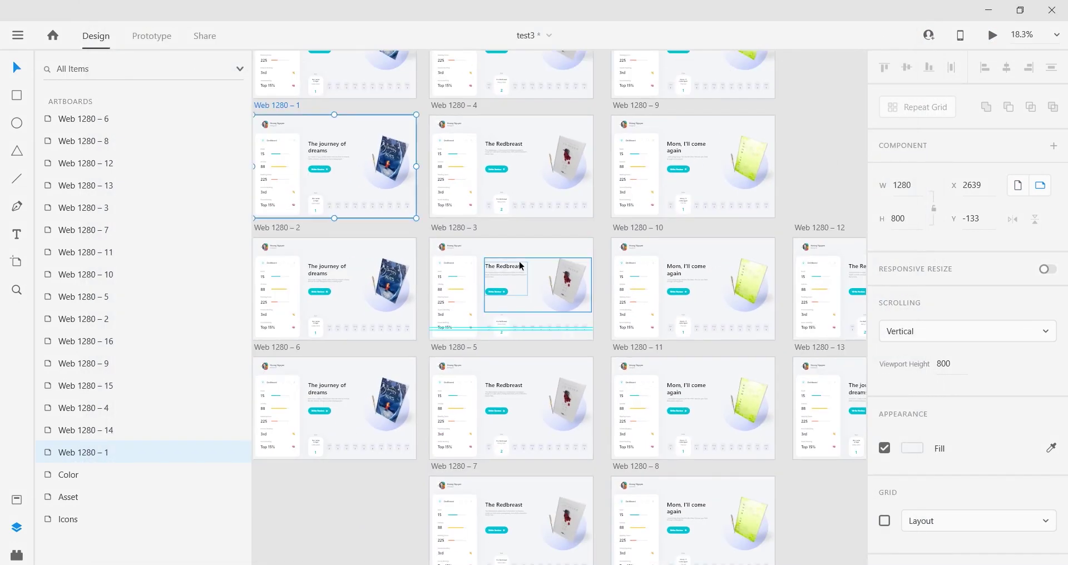
pyautogui.click(407, 405)
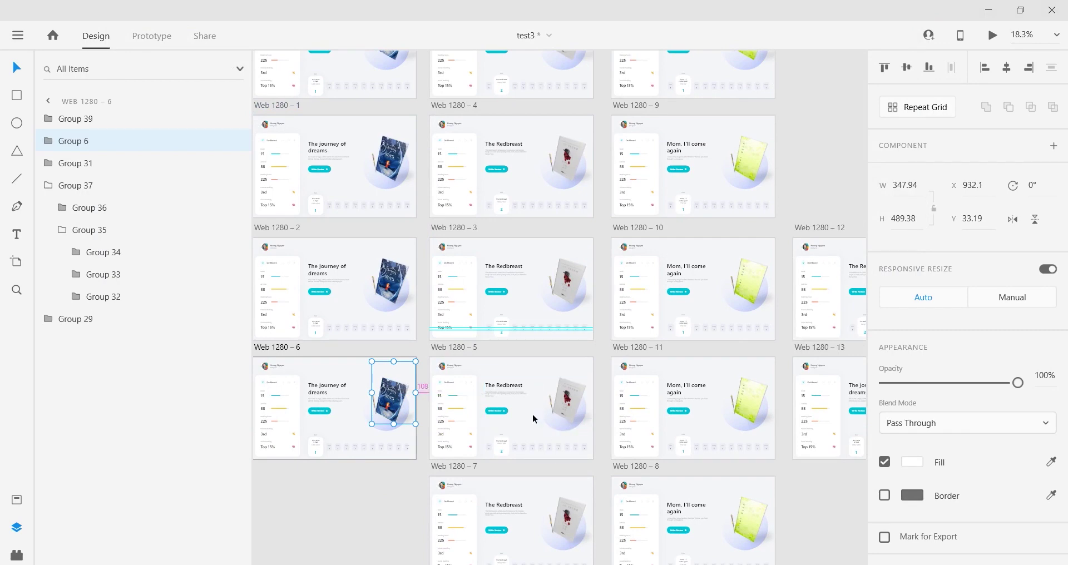
pyautogui.scroll(2, 532, 415)
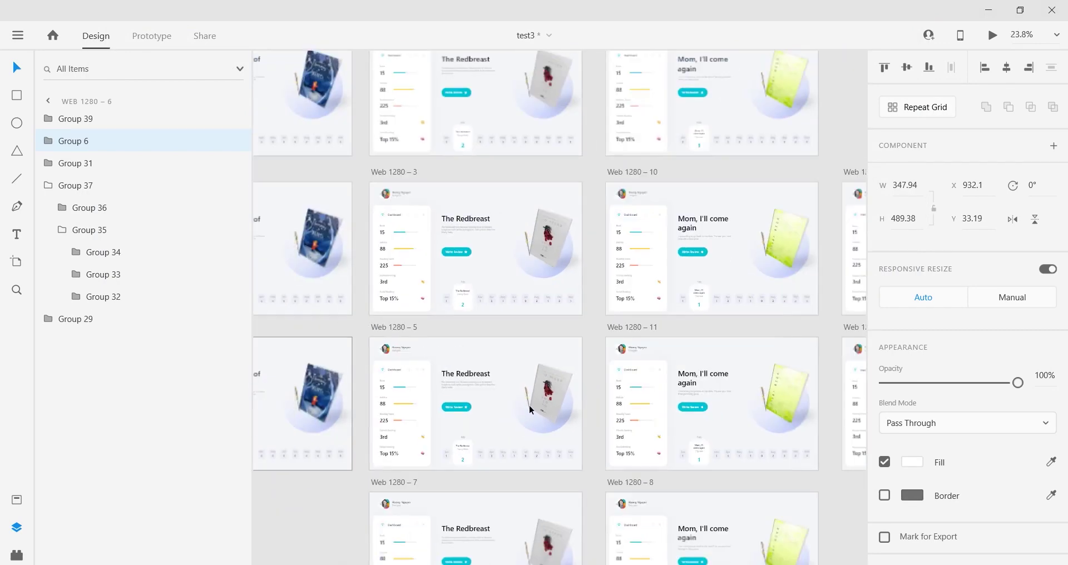
pyautogui.click(61, 230)
pyautogui.click(48, 185)
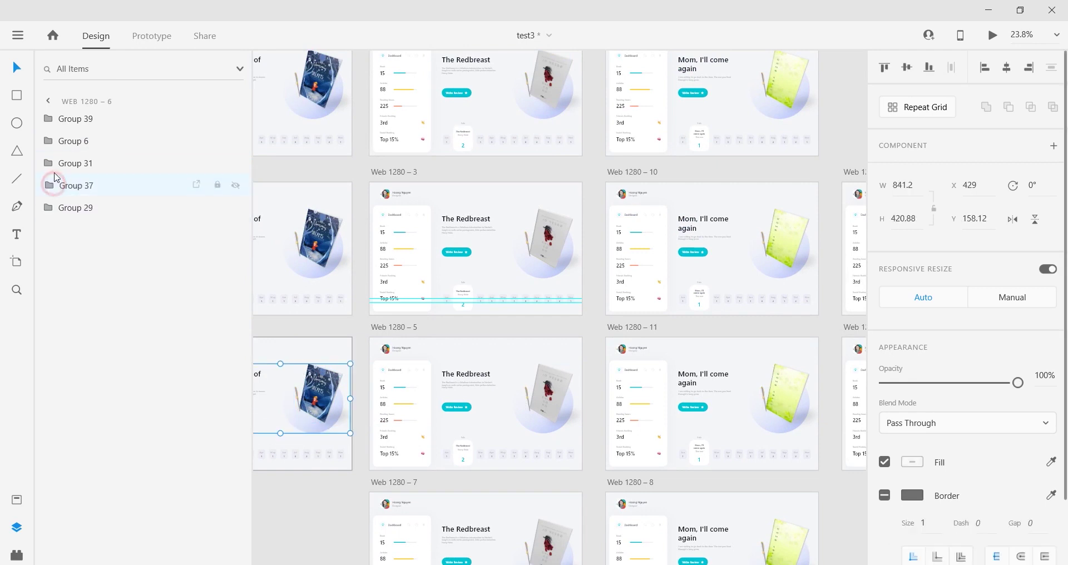
pyautogui.click(48, 141)
pyautogui.scroll(-1, 534, 267)
pyautogui.hscroll(-1, 629, 198)
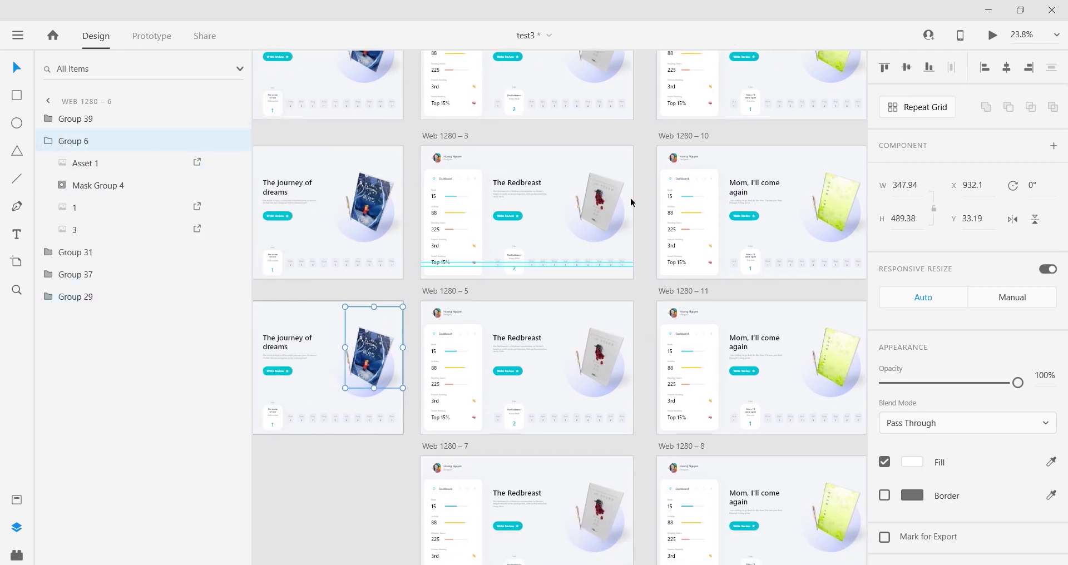
pyautogui.click(366, 345)
pyautogui.click(48, 141)
# Paste Group 6 onto Web 1280 – 5, place it below Group 39 and collapse Group 37
pyautogui.click(607, 360)
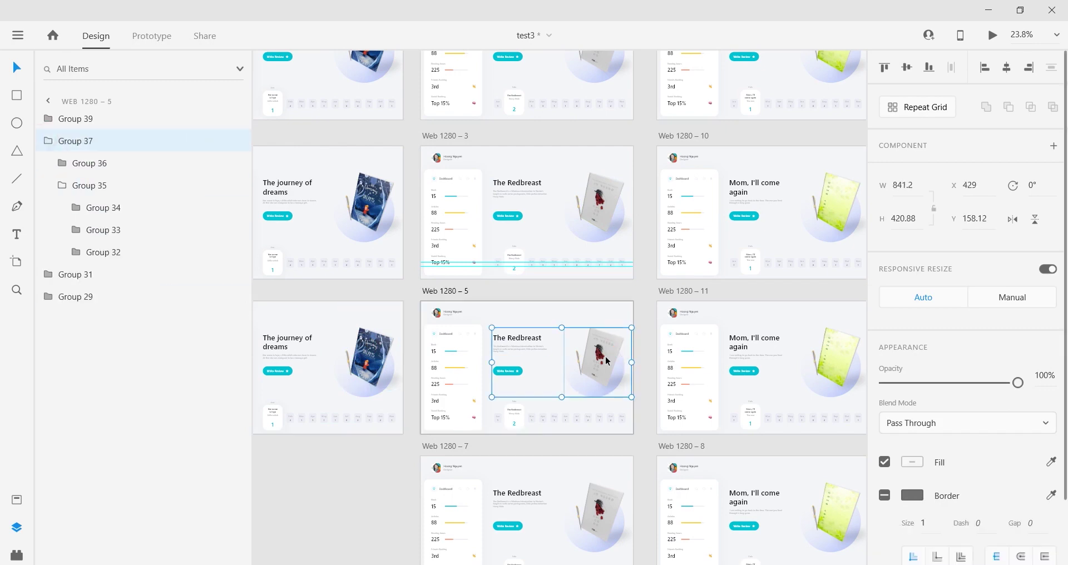
pyautogui.hotkey('ctrl', 'v')
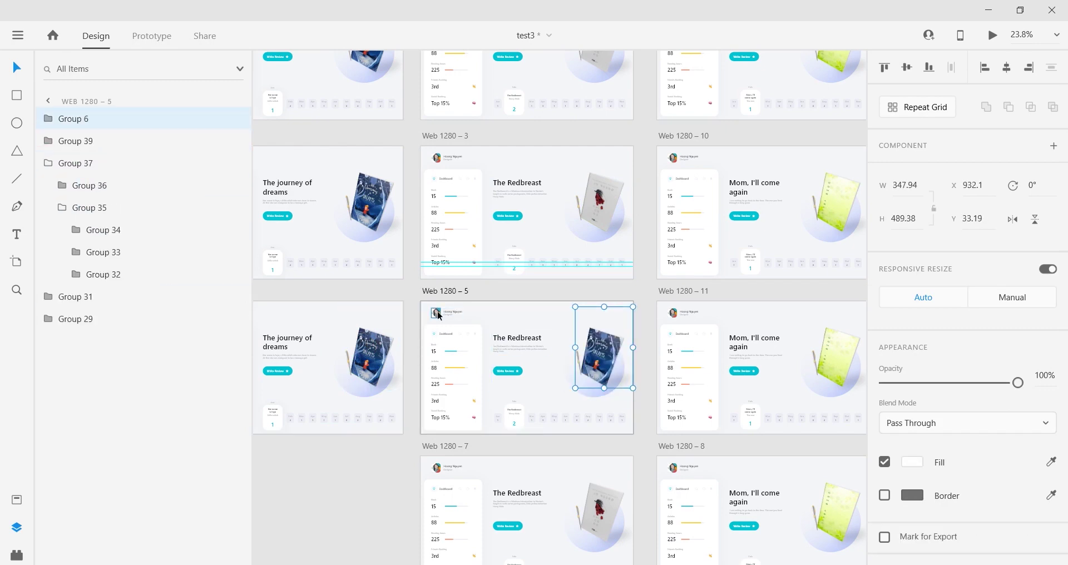
pyautogui.scroll(5, 616, 385)
pyautogui.moveTo(67, 125); pyautogui.dragTo(76, 151)
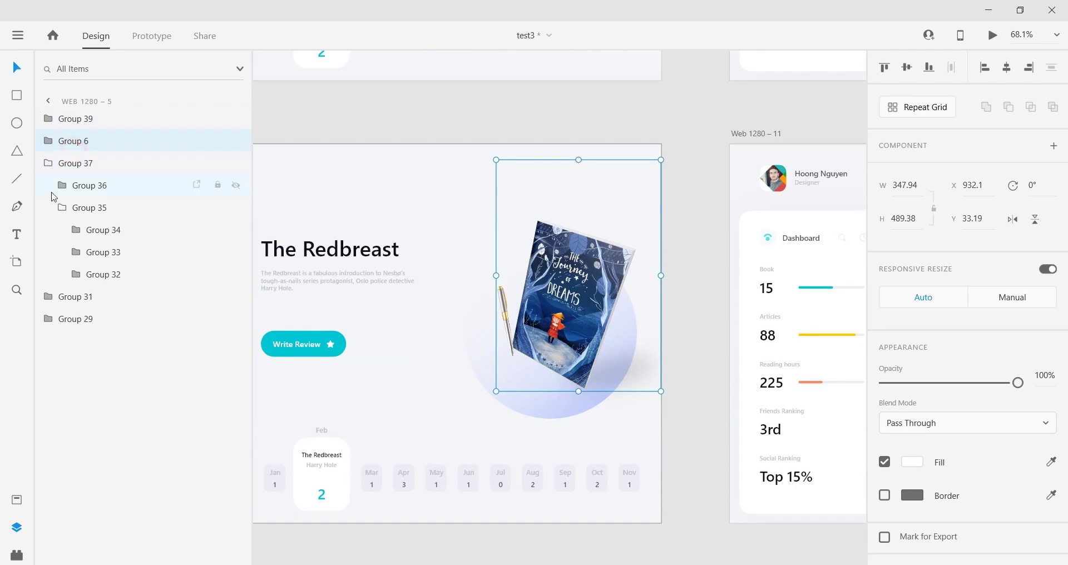
pyautogui.click(62, 207)
pyautogui.click(48, 163)
# Ungroup Mask Group 4 inside the pasted Group 6 on Web 1280 – 5 and move image 1 above image 2
pyautogui.click(48, 141)
pyautogui.click(75, 163)
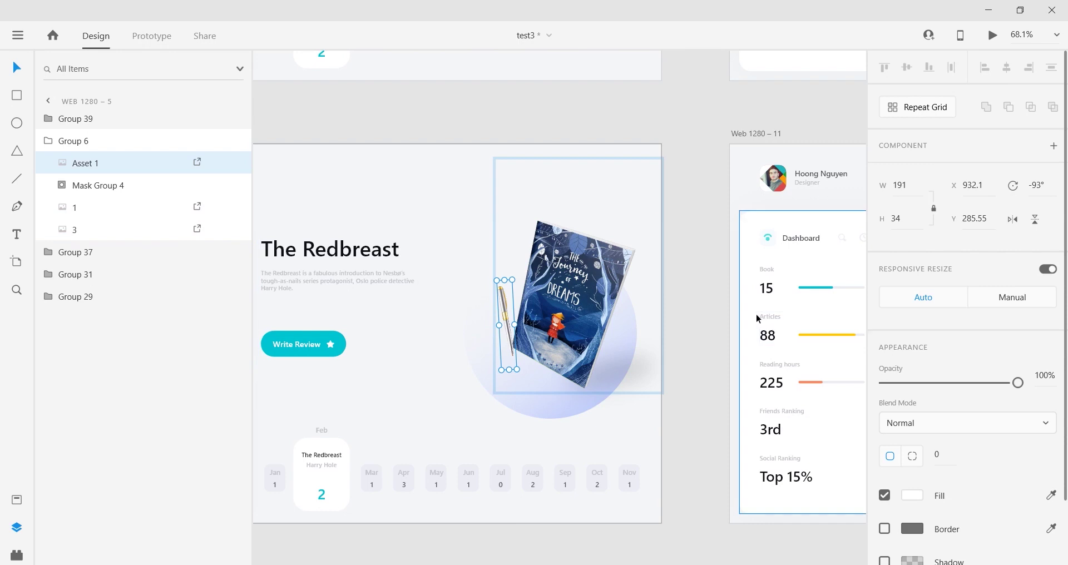
pyautogui.scroll(3, 507, 321)
pyautogui.click(61, 187)
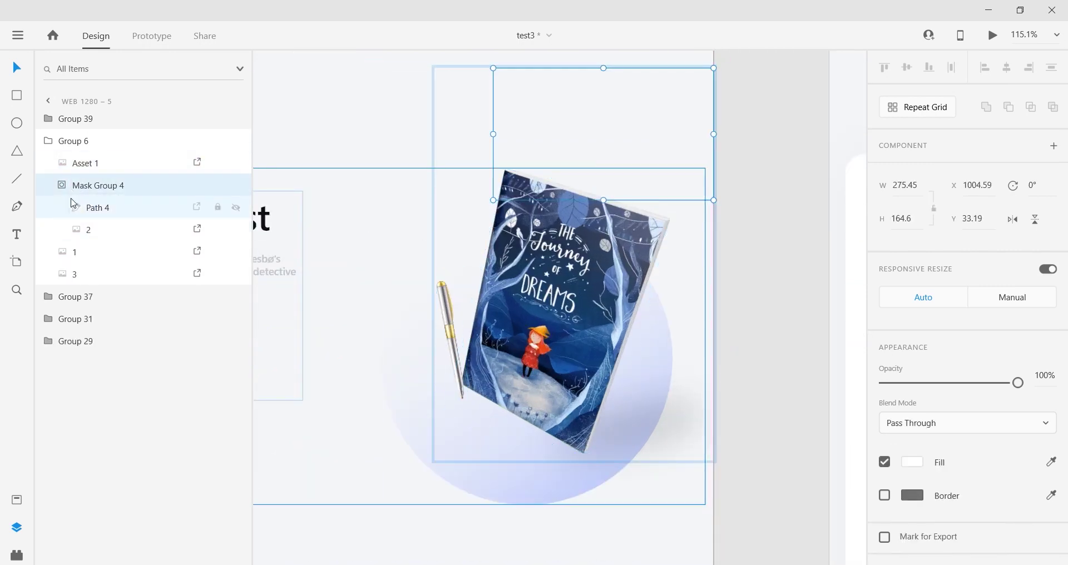
pyautogui.rightClick(107, 181)
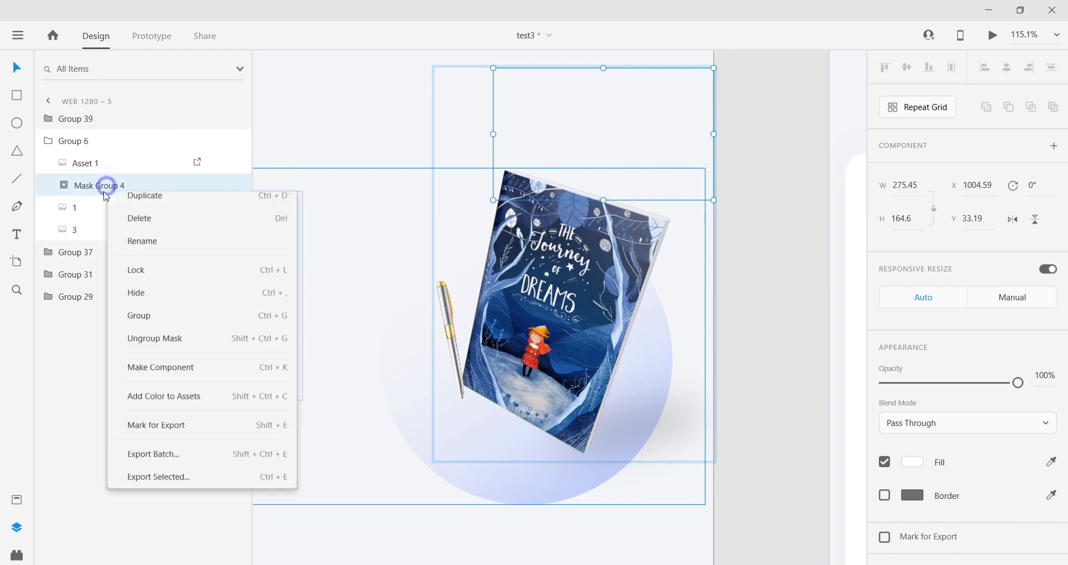
pyautogui.click(154, 416)
pyautogui.scroll(-3, 604, 233)
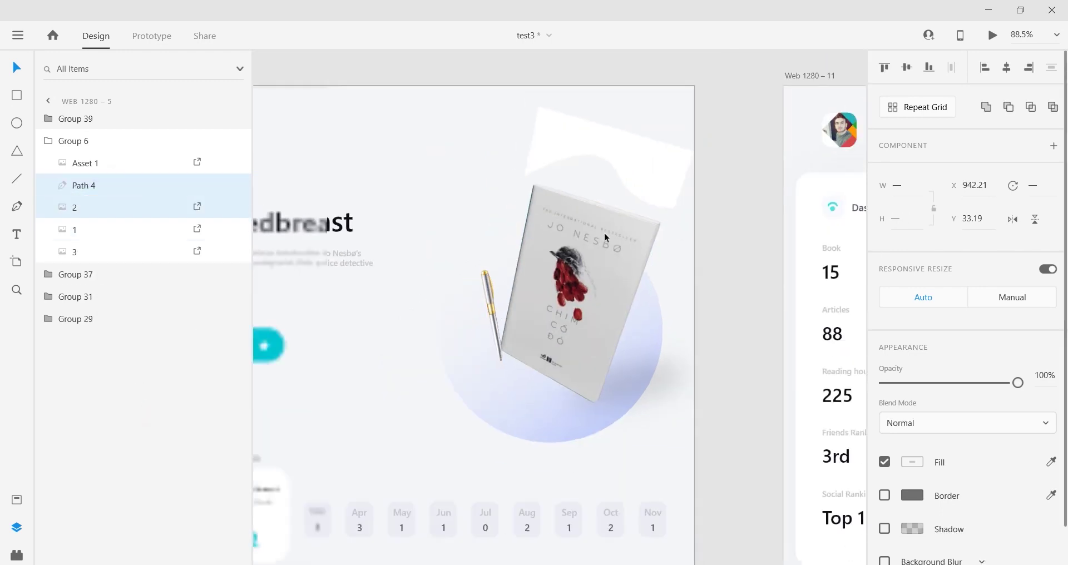
pyautogui.click(105, 233)
pyautogui.moveTo(92, 239); pyautogui.dragTo(107, 200)
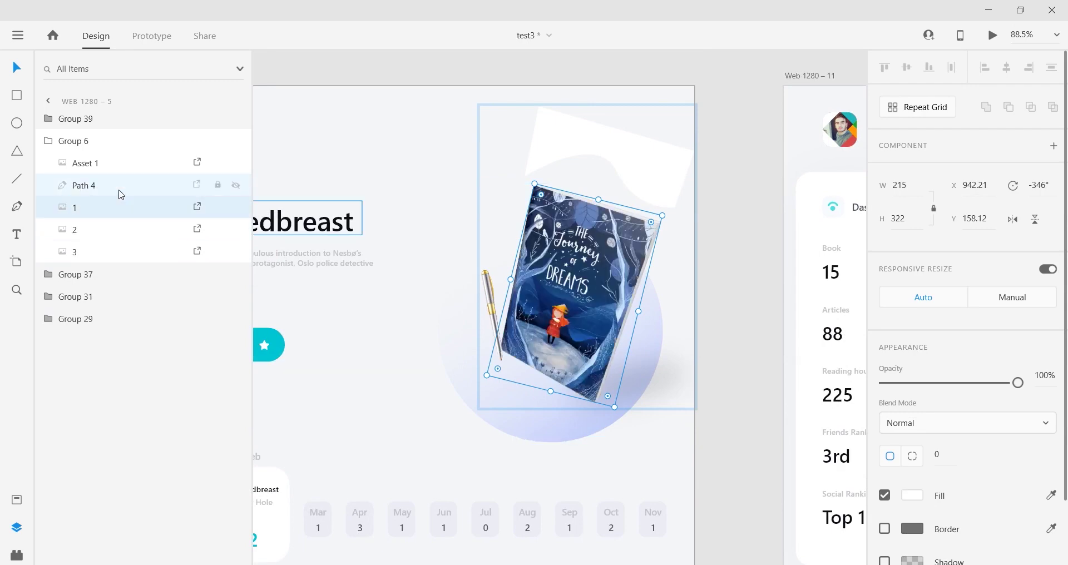
# Undo the image reordering, the mask ungrouping and the pasting of Group 6 on Web 1280 – 5
pyautogui.scroll(-4, 564, 303)
pyautogui.hotkey('ctrl', 'z')
pyautogui.hotkey('ctrl', 'z')
pyautogui.moveTo(469, 338); pyautogui.dragTo(698, 312)
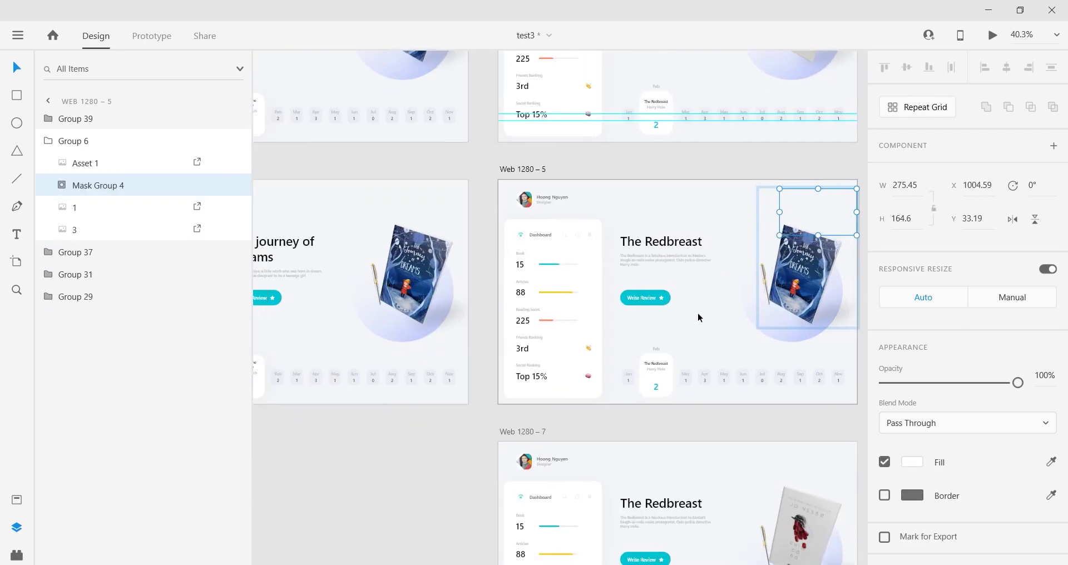
pyautogui.scroll(-2, 668, 317)
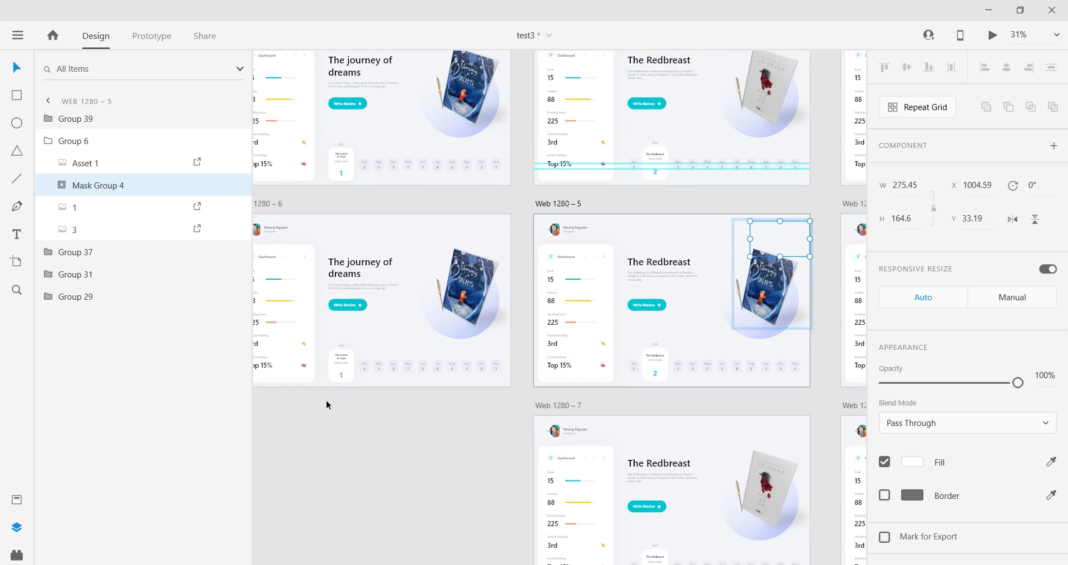
pyautogui.hotkey('ctrl', 'z')
pyautogui.hotkey('ctrl', 'z')
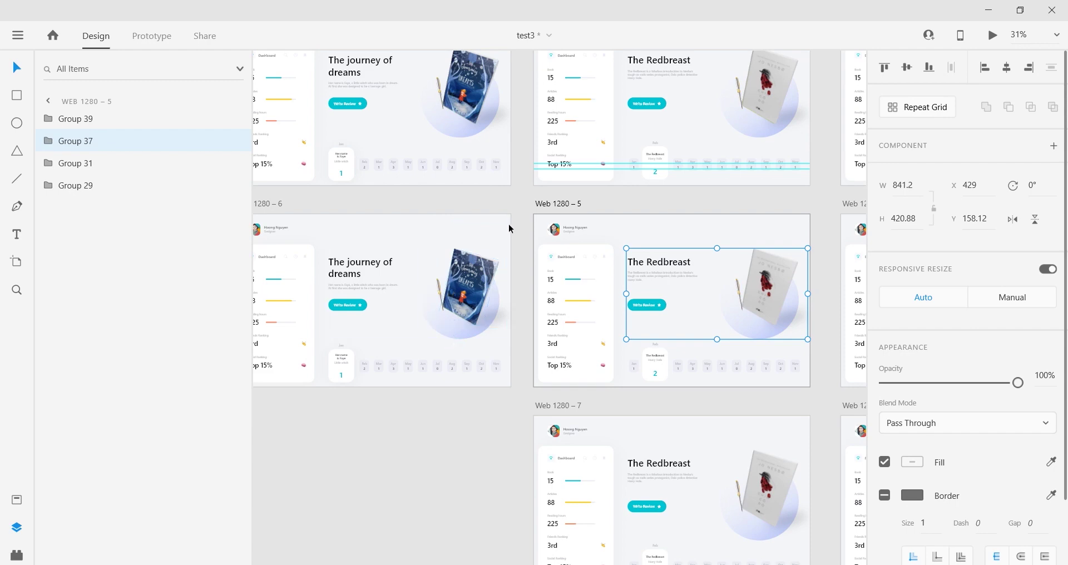
# Preview the prototype from Web 1280 – 1, switch to February and back to January, and close the preview
pyautogui.moveTo(407, 386); pyautogui.dragTo(367, 399)
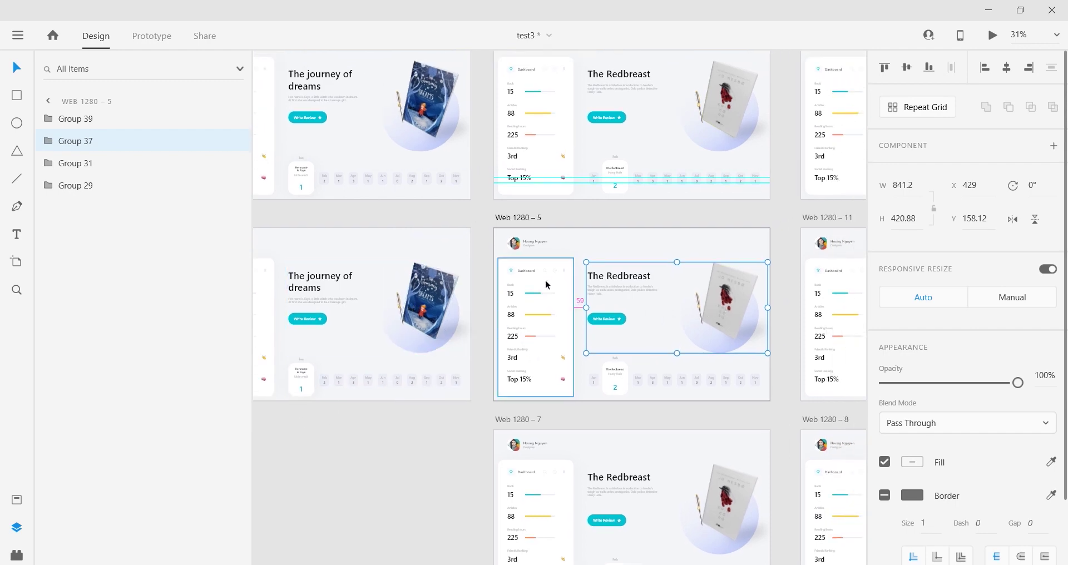
pyautogui.scroll(-2, 541, 283)
pyautogui.scroll(1, 570, 293)
pyautogui.scroll(2, 362, 86)
pyautogui.click(333, 97)
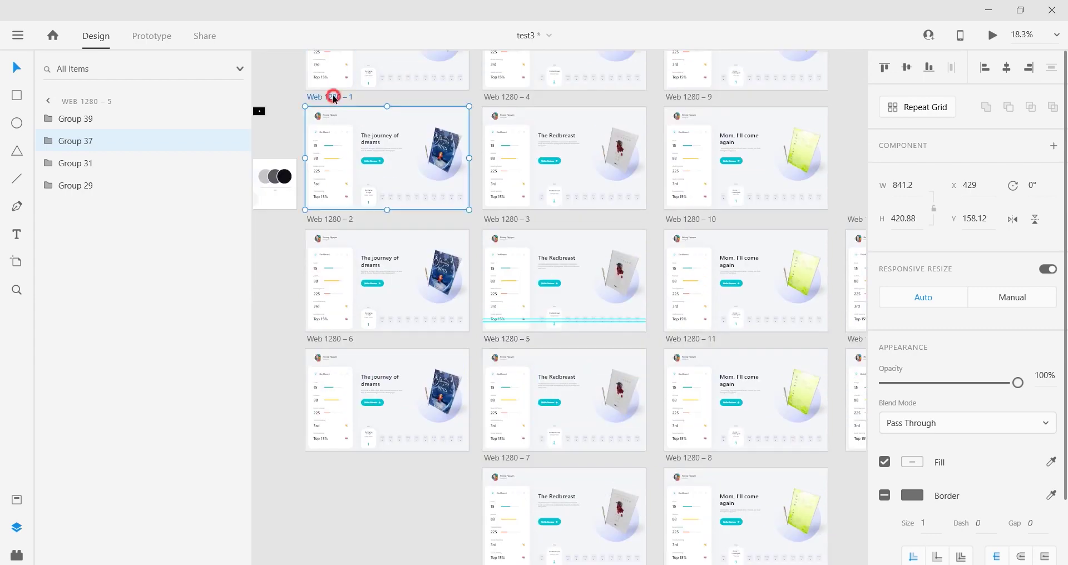
pyautogui.click(993, 36)
pyautogui.click(484, 489)
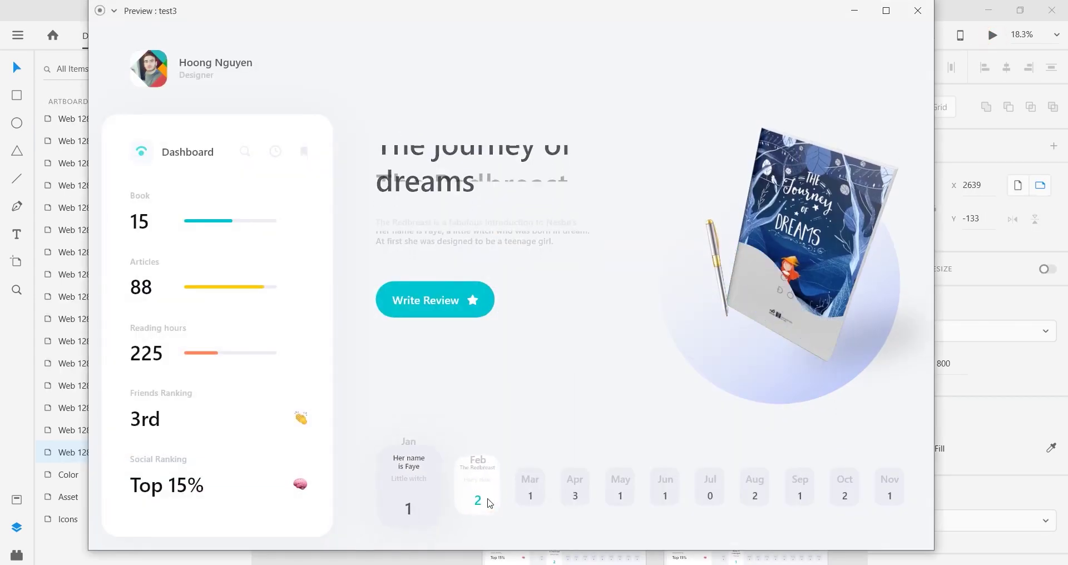
pyautogui.click(396, 484)
pyautogui.click(927, 10)
pyautogui.scroll(3, 625, 445)
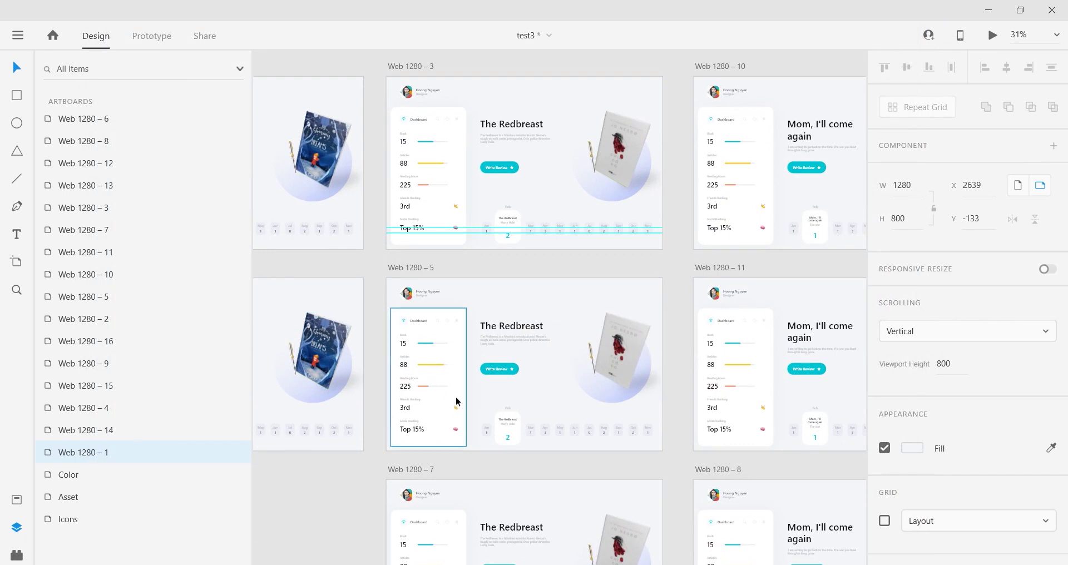
# Copy Group 6 from Web 1280 – 2 and paste it onto Web 1280 – 5
pyautogui.click(324, 152)
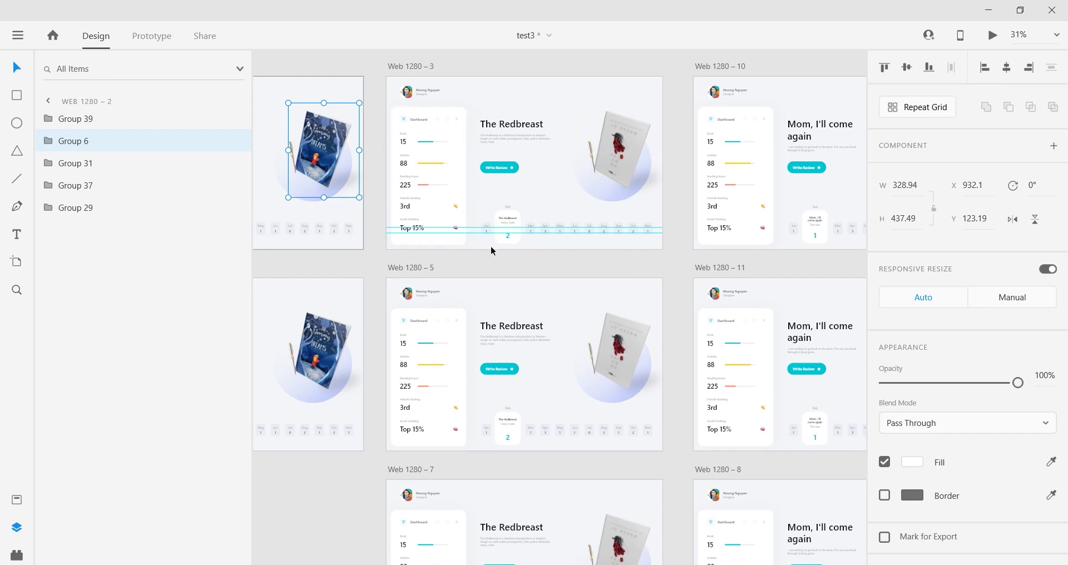
pyautogui.click(620, 354)
pyautogui.hotkey('ctrl', 'v')
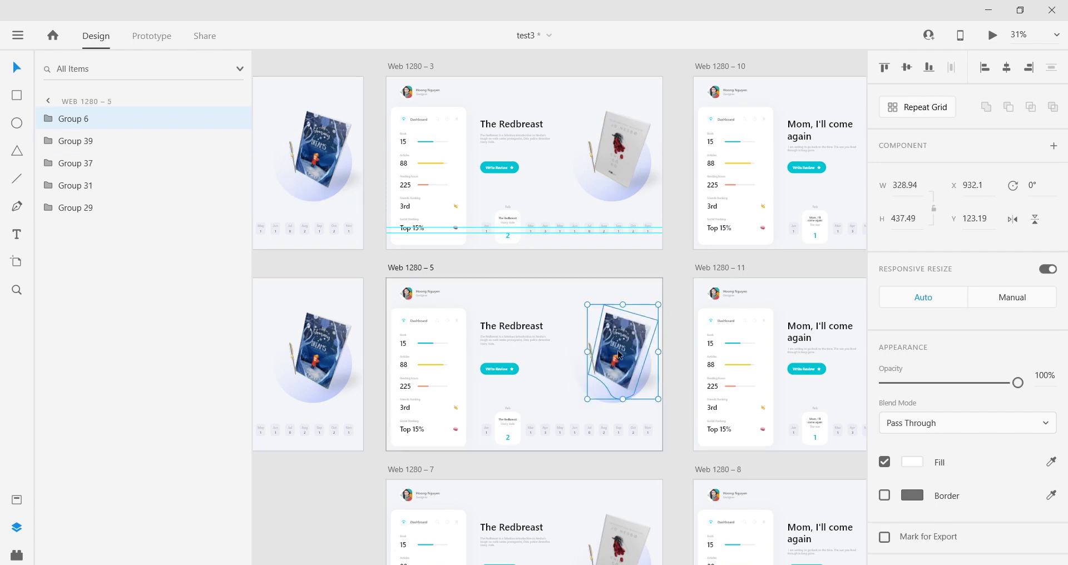
# Ungroup the mask group inside the pasted Group 6 on Web 1280 – 5 and place image 2 directly below Path 4
pyautogui.scroll(3, 647, 369)
pyautogui.doubleClick(619, 354)
pyautogui.click(97, 157)
pyautogui.rightClick(97, 157)
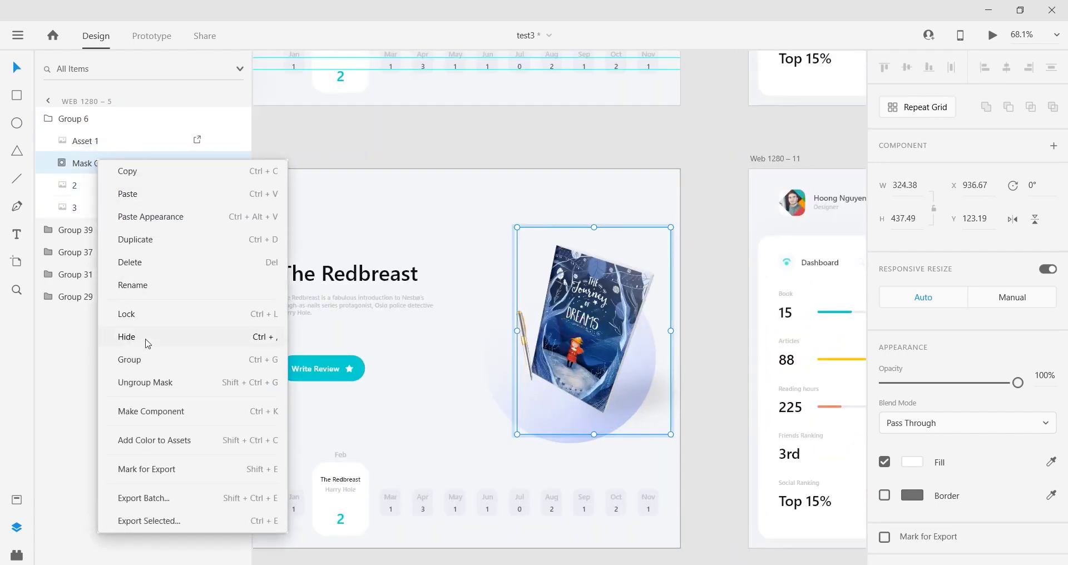
pyautogui.click(159, 382)
pyautogui.click(79, 209)
pyautogui.moveTo(78, 210); pyautogui.dragTo(84, 176)
# Mask image 2 with the Path 4 shape in Group 6 on Web 1280 – 5
pyautogui.keyDown('shift'); pyautogui.click(100, 163); pyautogui.keyUp('shift')
pyautogui.rightClick(125, 186)
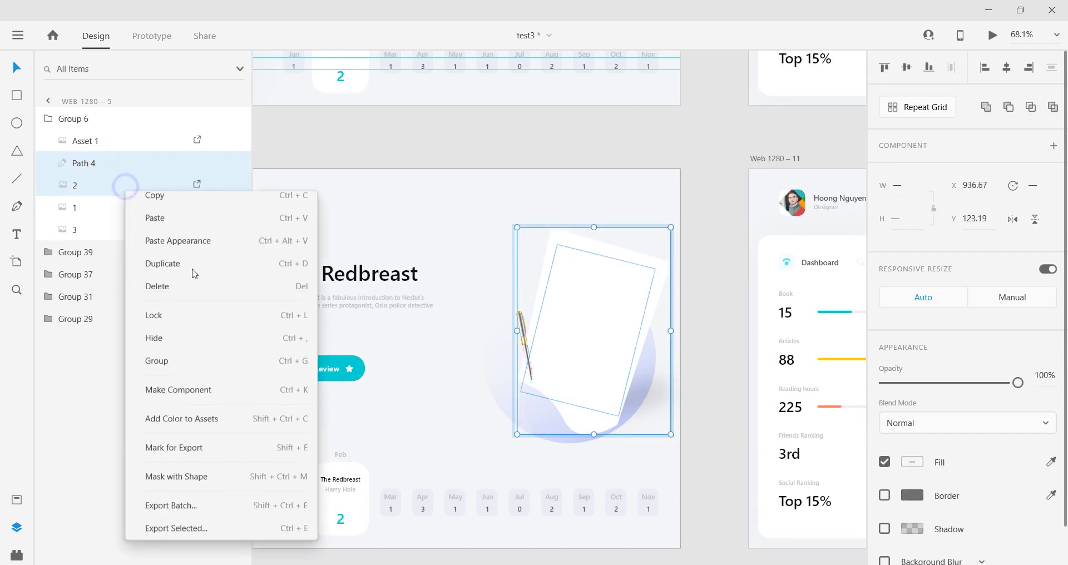
pyautogui.click(182, 485)
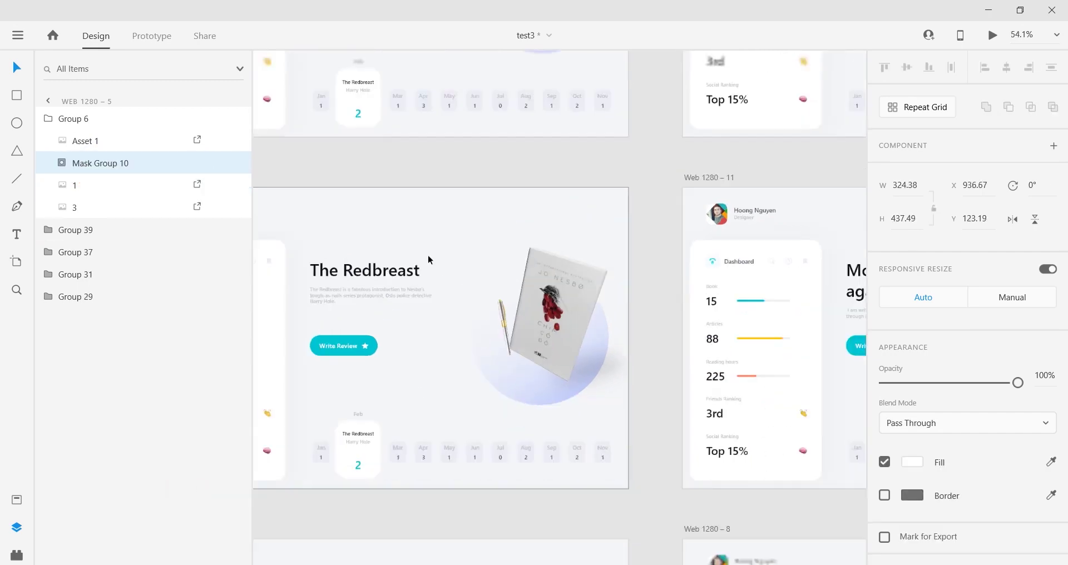
# Rename the new mask group in Group 6 on Web 1280 – 5 to Mask Group 4
pyautogui.scroll(-5, 428, 258)
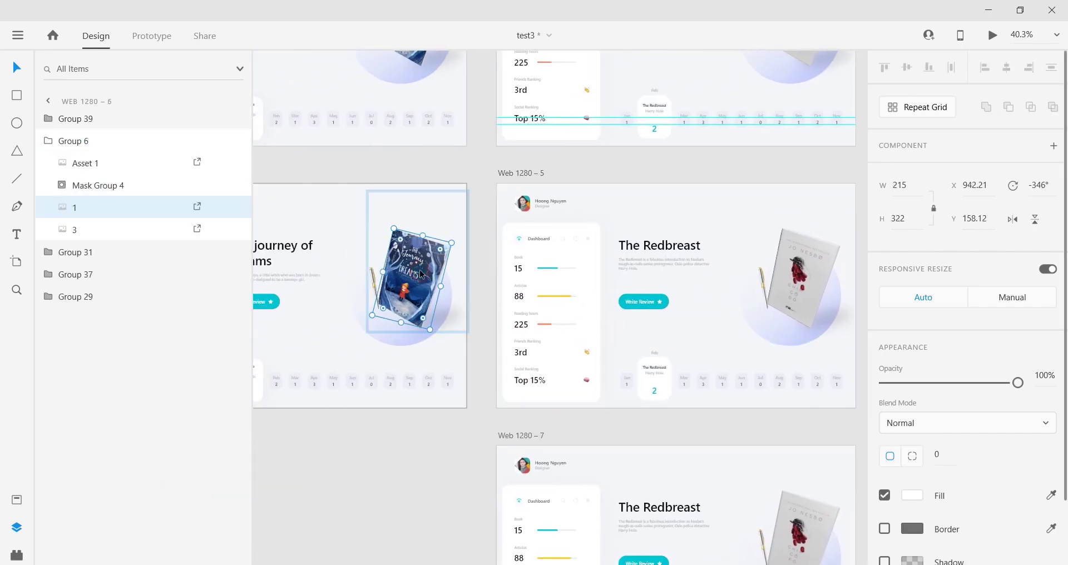
pyautogui.click(808, 257)
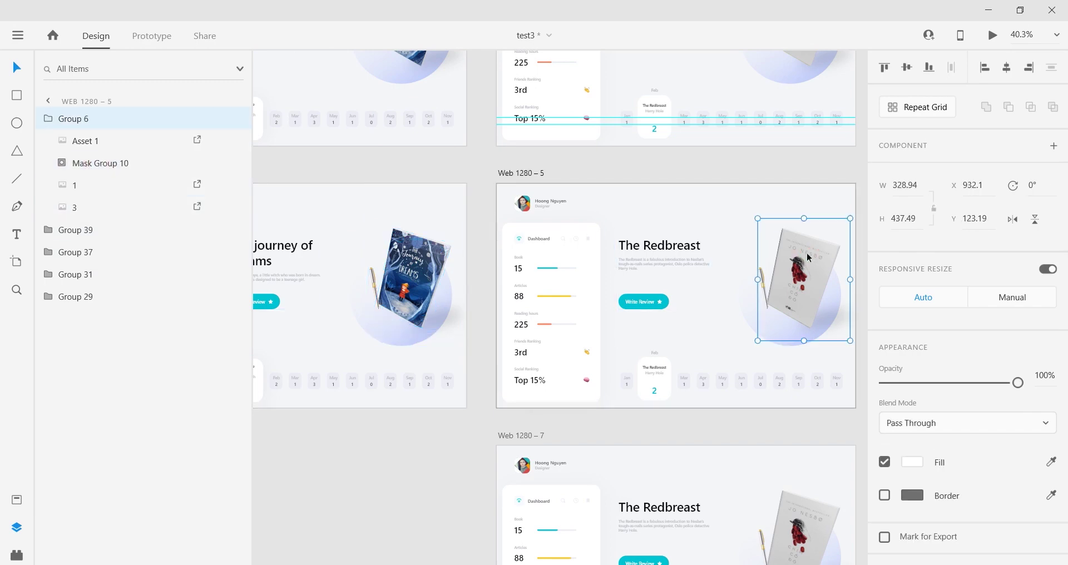
pyautogui.doubleClick(135, 165)
pyautogui.write('4')
pyautogui.press('Return')
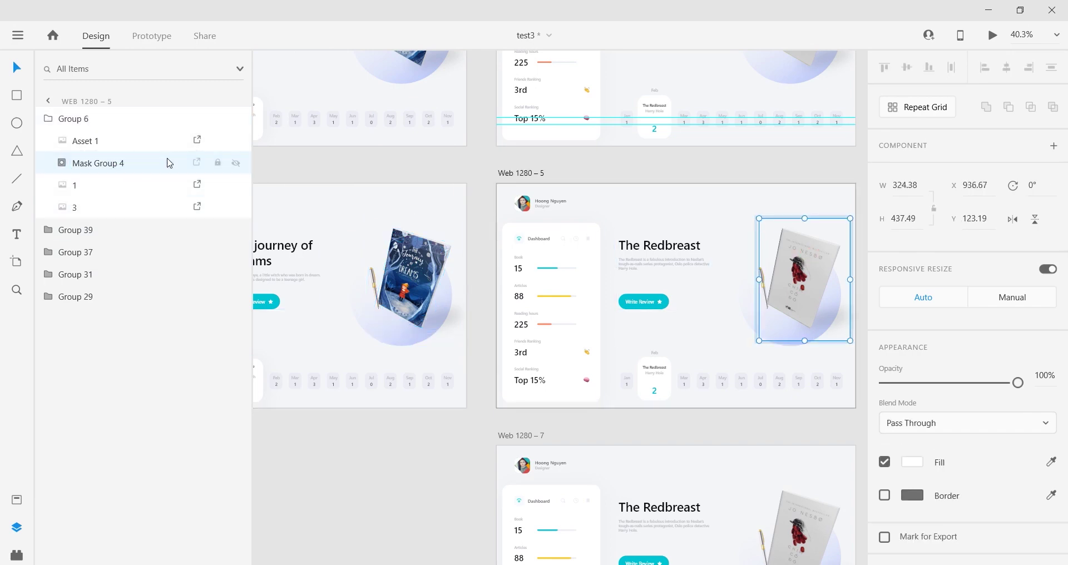
# Preview the prototype from Web 1280 – 1 to check the January book transition, and close the preview
pyautogui.click(479, 162)
pyautogui.scroll(-4, 527, 162)
pyautogui.moveTo(450, 70); pyautogui.dragTo(446, 301)
pyautogui.click(367, 152)
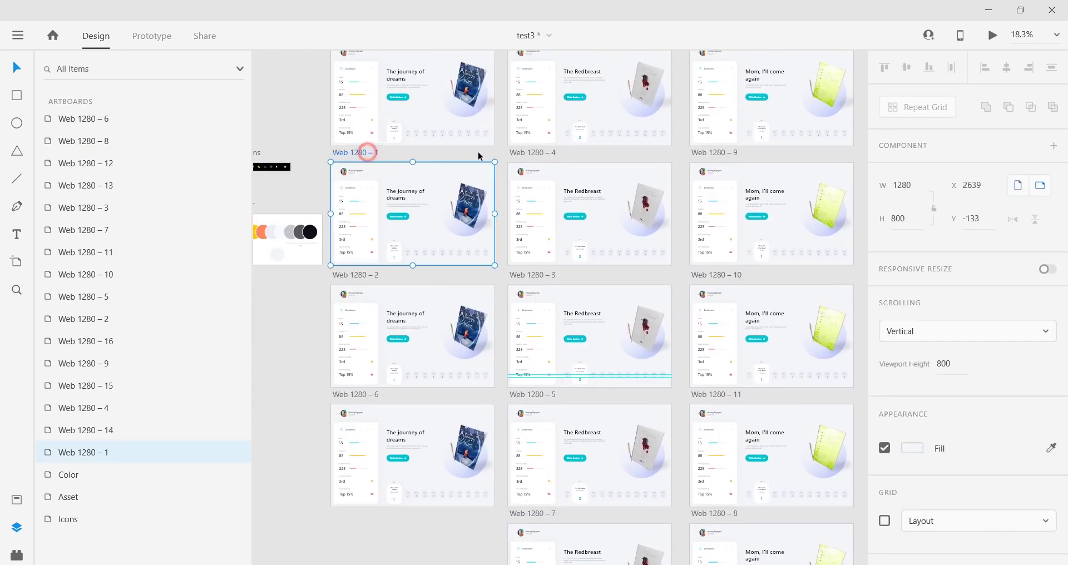
pyautogui.click(988, 37)
pyautogui.hotkey('ctrl', 'Return')
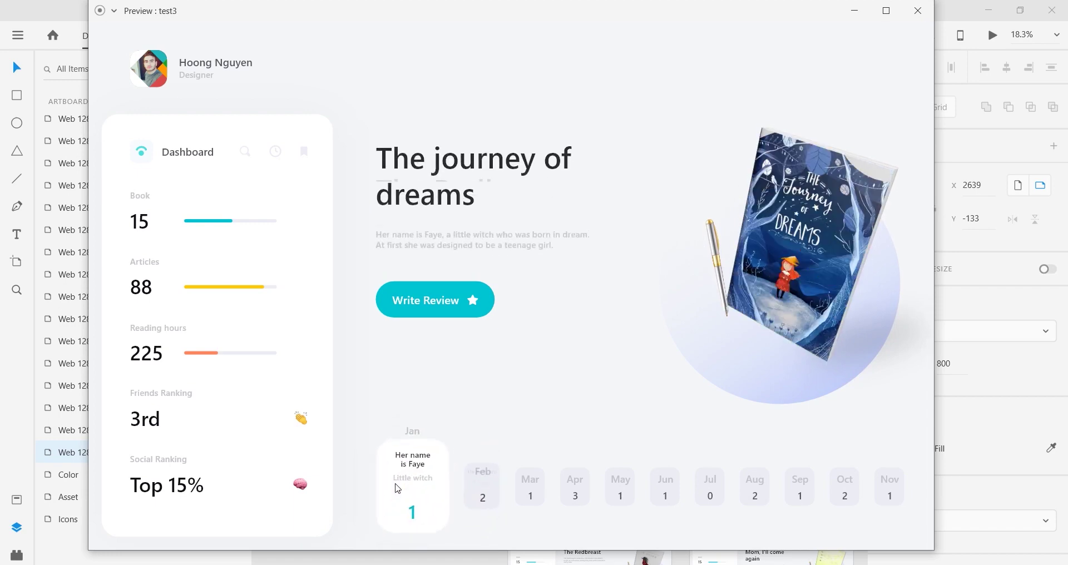
pyautogui.click(927, 11)
# Look over the artboards, preview Web 1280 – 1 again with a switch to February, and close the preview
pyautogui.moveTo(541, 216); pyautogui.dragTo(540, 324)
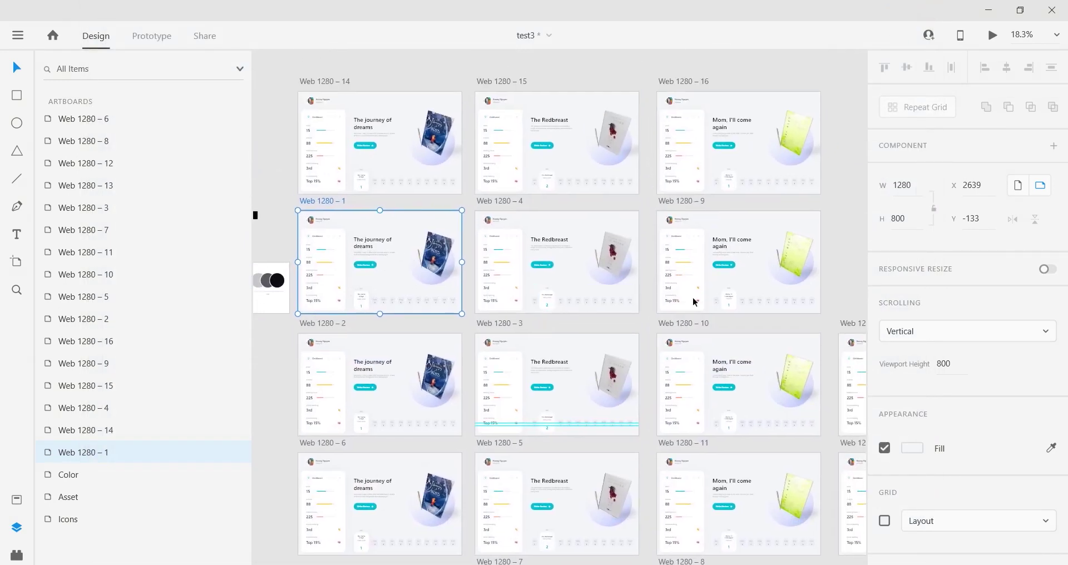
pyautogui.scroll(-2, 624, 260)
pyautogui.moveTo(544, 505); pyautogui.dragTo(398, 263)
pyautogui.scroll(5, 398, 263)
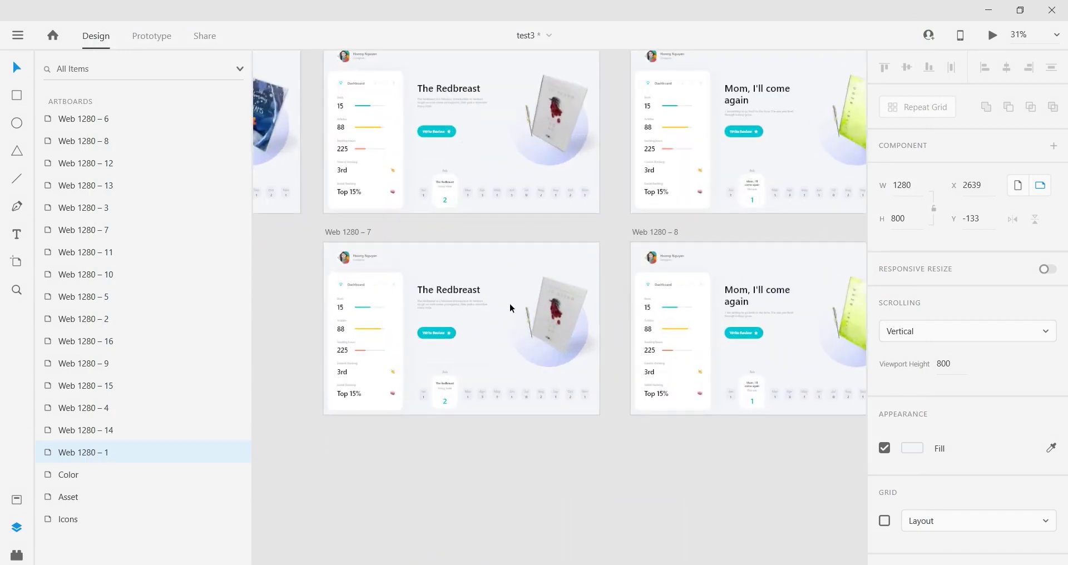
pyautogui.scroll(-4, 511, 256)
pyautogui.scroll(4, 510, 256)
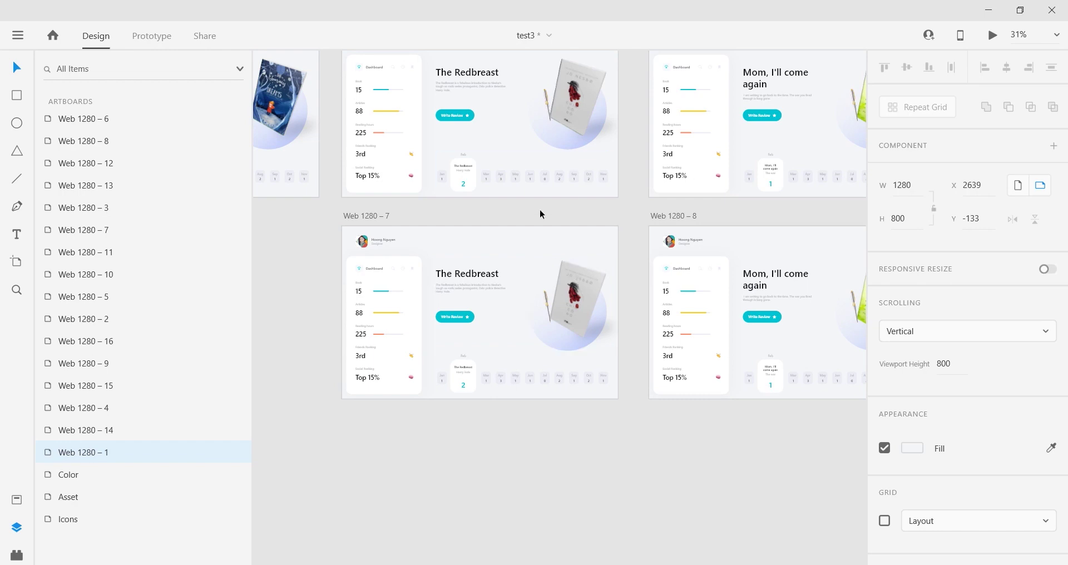
pyautogui.moveTo(615, 208); pyautogui.dragTo(563, 229)
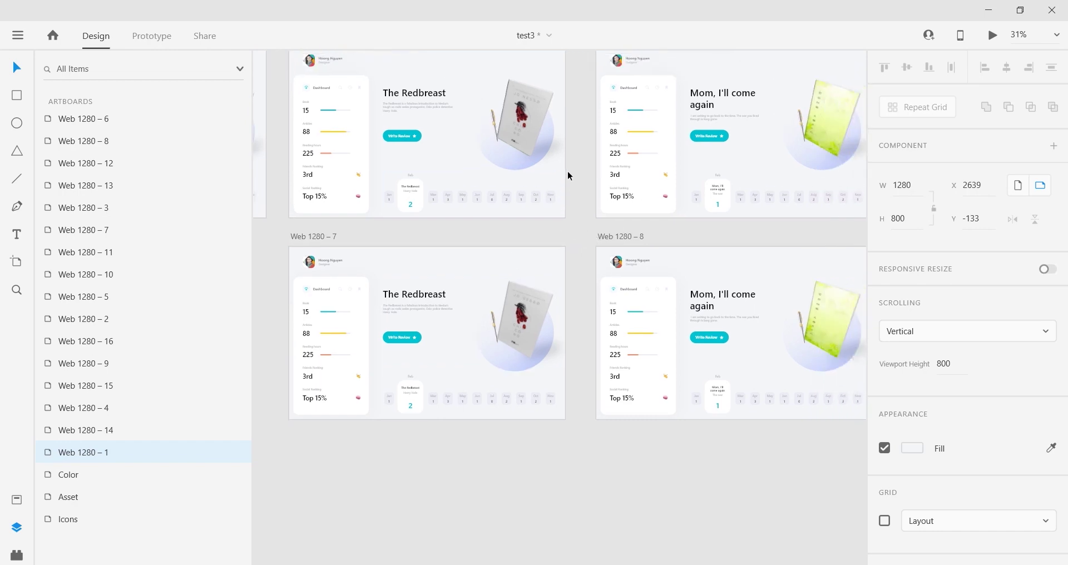
pyautogui.moveTo(503, 206); pyautogui.dragTo(509, 241)
pyautogui.moveTo(466, 333); pyautogui.dragTo(595, 548)
pyautogui.click(993, 35)
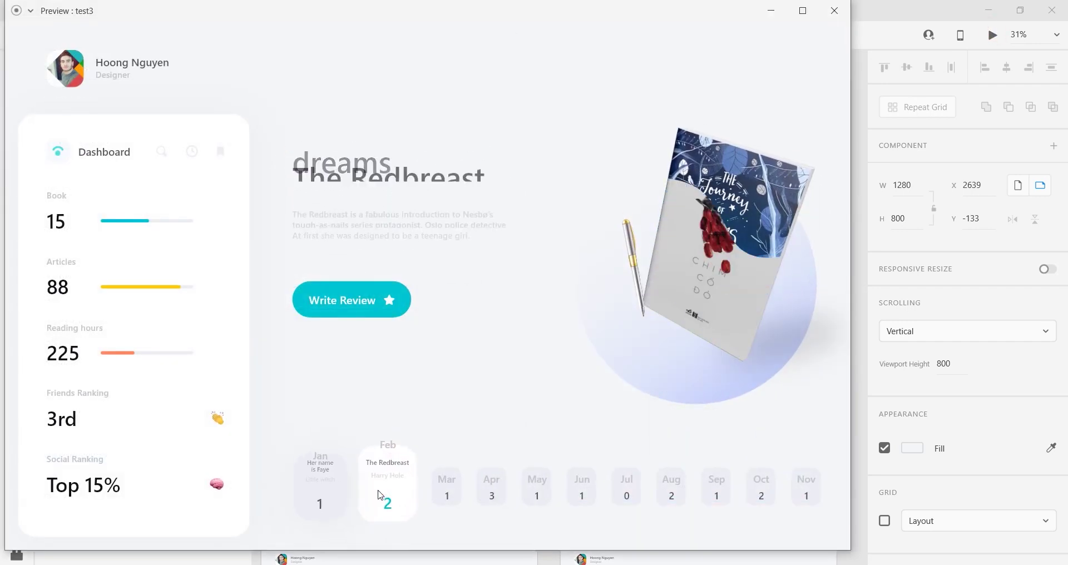
pyautogui.click(833, 10)
# Examine the book groups on Web 1280 – 7 and Web 1280 – 8
pyautogui.scroll(-5, 603, 396)
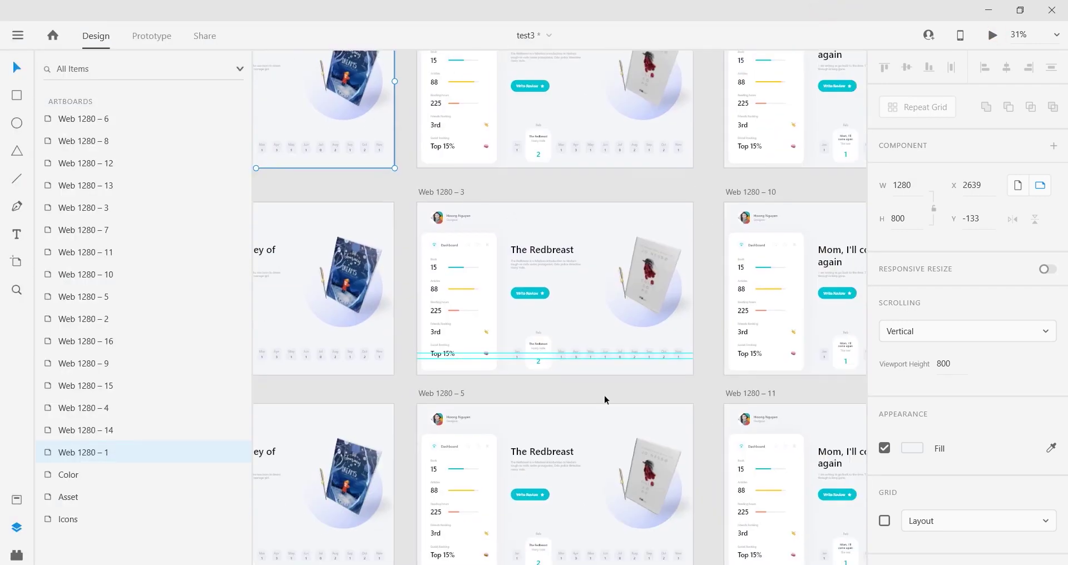
pyautogui.scroll(5, 647, 479)
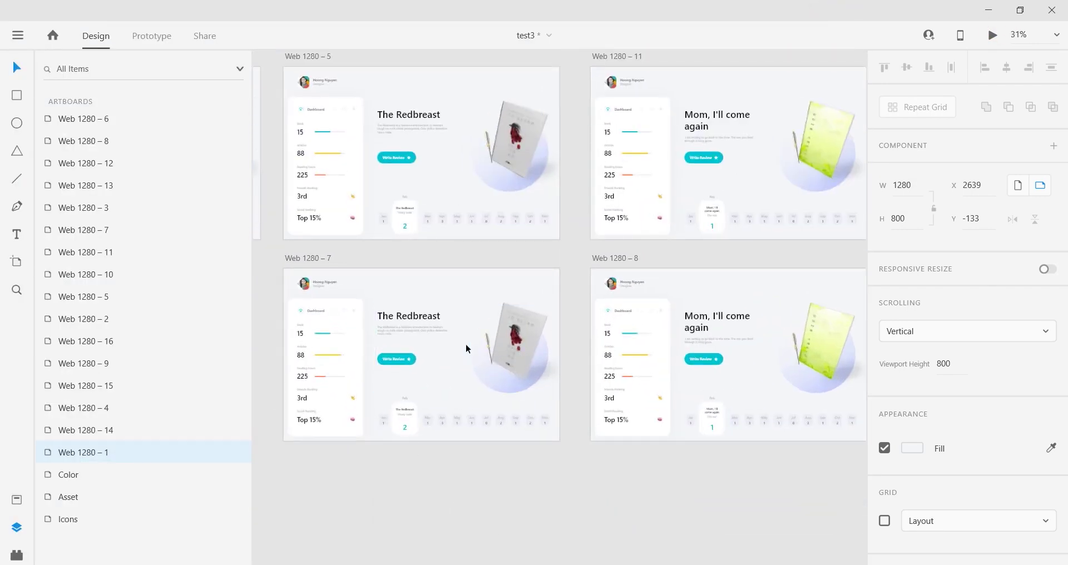
pyautogui.click(498, 332)
pyautogui.click(836, 331)
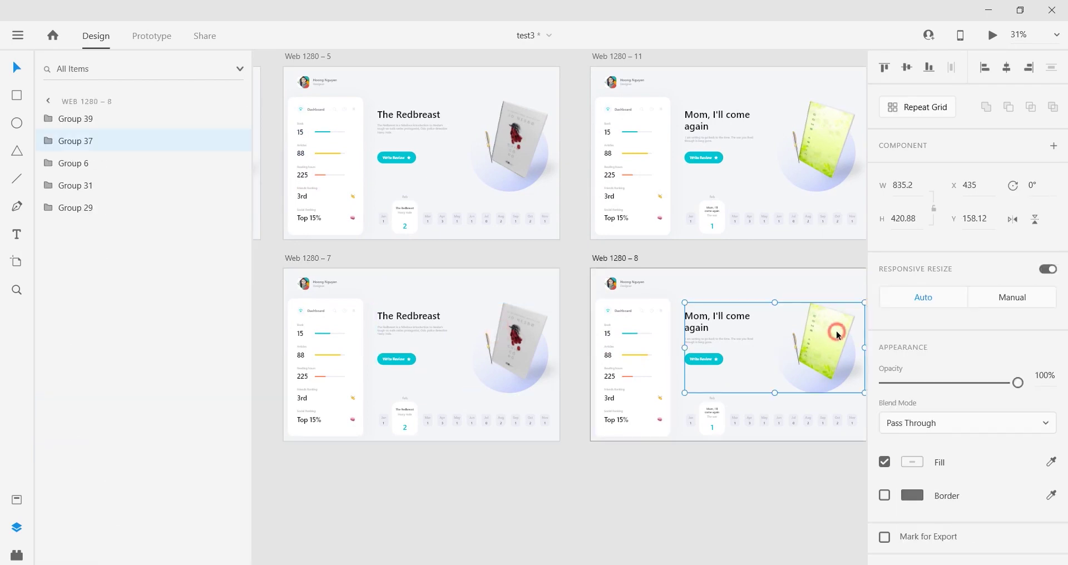
pyautogui.scroll(-6, 670, 331)
pyautogui.scroll(4, 552, 318)
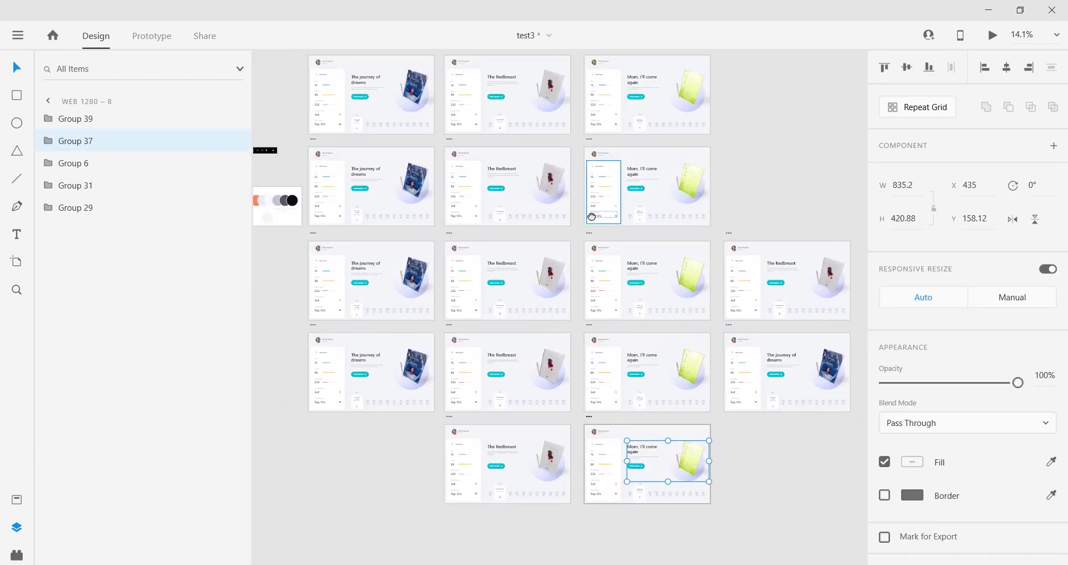
# Preview from Web 1280 – 4, switch the February book to "Mom, I'll come again" and back to "The Redbreast", and close the preview
pyautogui.click(443, 185)
pyautogui.click(993, 35)
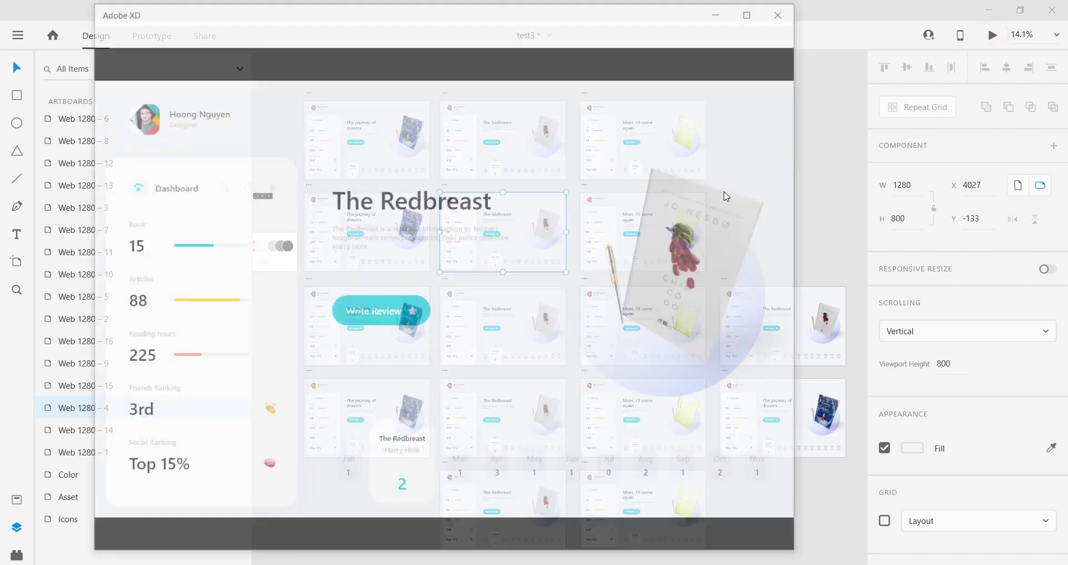
pyautogui.click(447, 466)
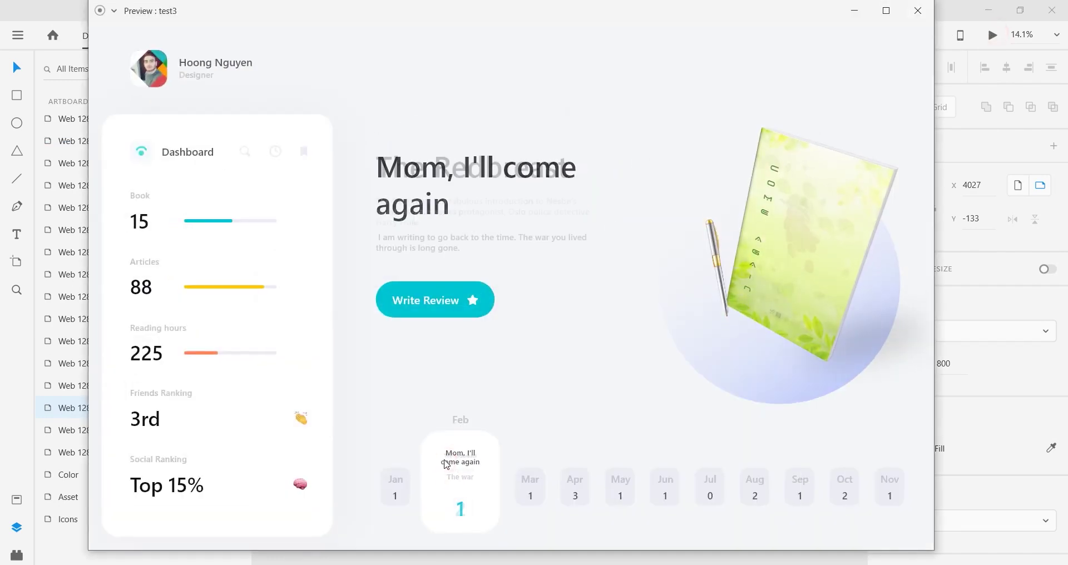
pyautogui.click(468, 448)
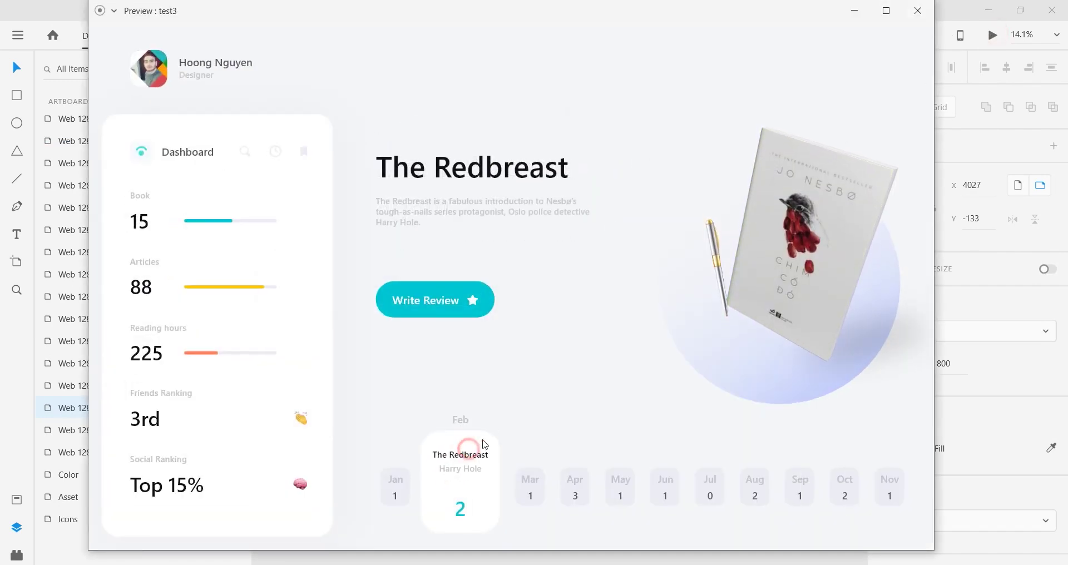
pyautogui.click(917, 10)
pyautogui.click(762, 123)
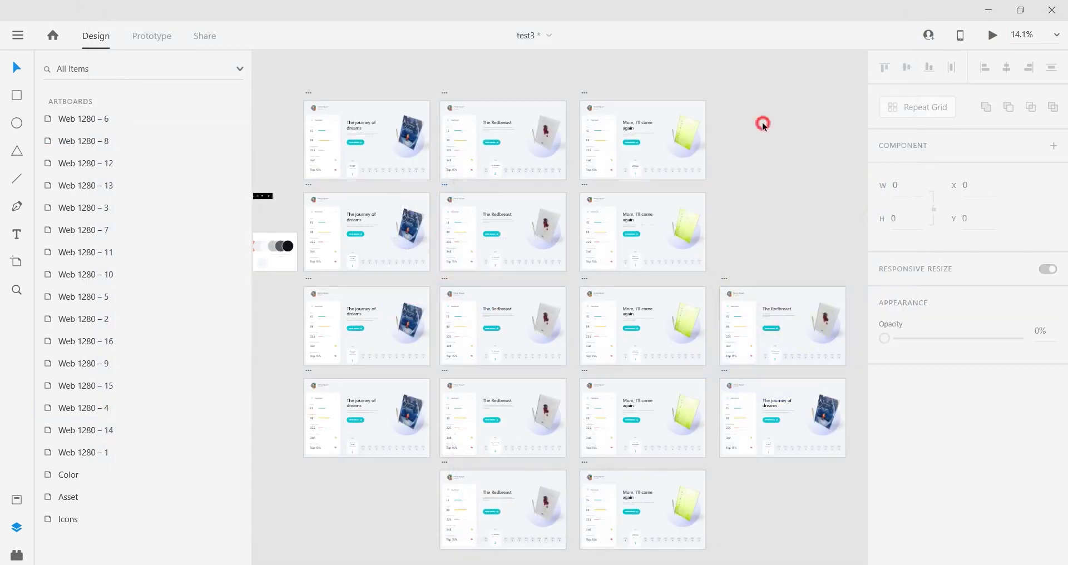
# Copy Group 6 from Web 1280 – 5 and paste it onto Web 1280 – 7
pyautogui.click(448, 186)
pyautogui.scroll(5, 536, 438)
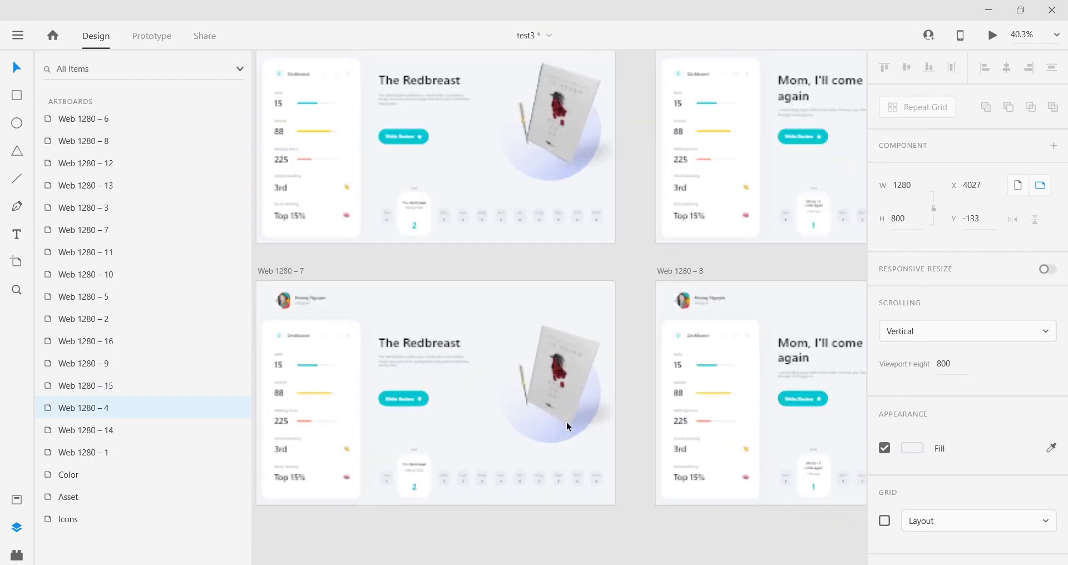
pyautogui.click(566, 426)
pyautogui.doubleClick(556, 373)
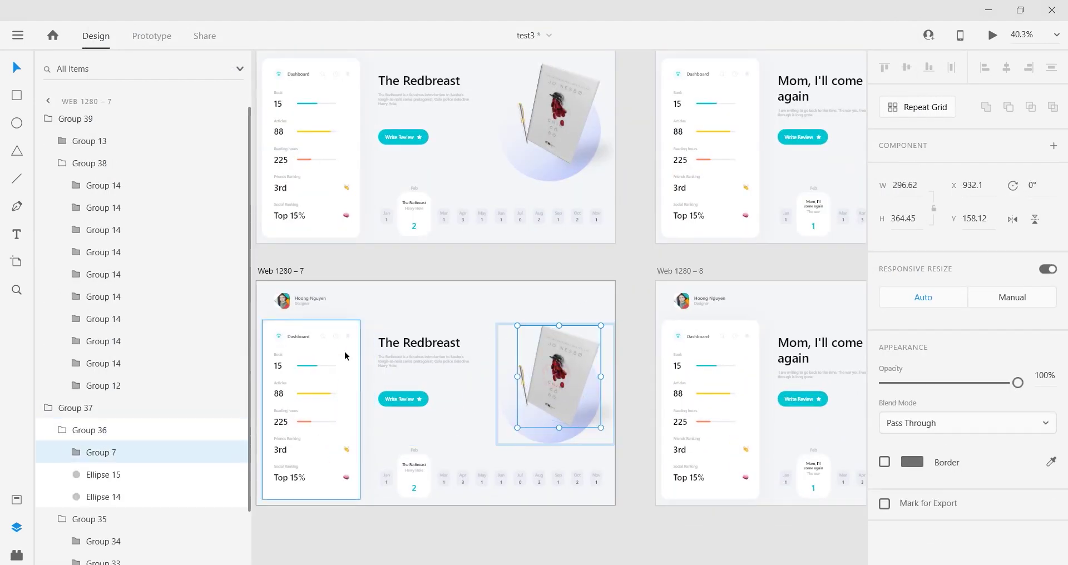
pyautogui.click(582, 100)
pyautogui.click(46, 118)
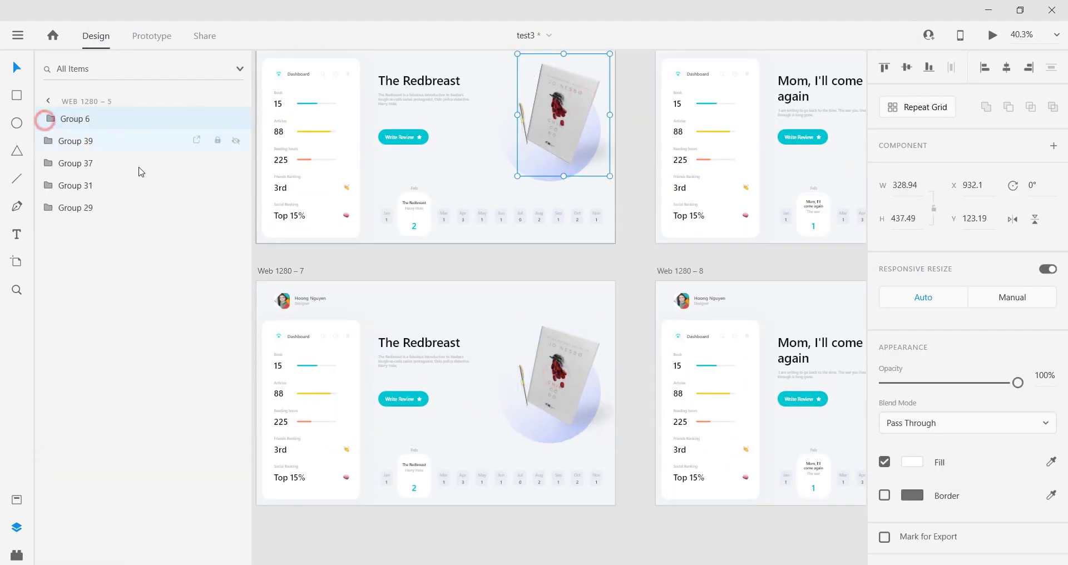
pyautogui.click(586, 298)
pyautogui.hotkey('ctrl', 'v')
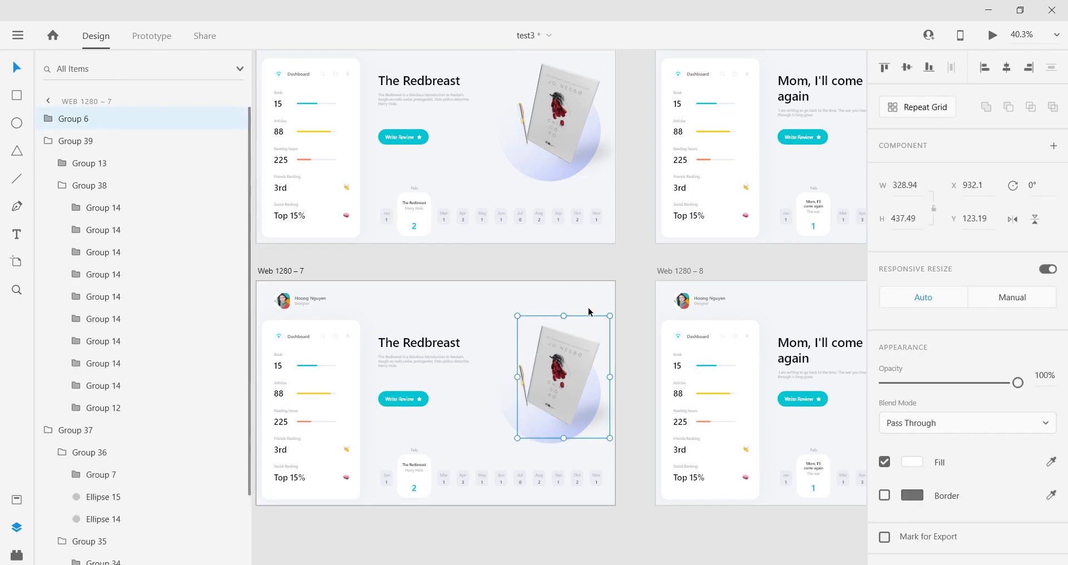
# Collapse Group 39, Group 37 and their nested groups in the layers of Web 1280 – 7
pyautogui.click(65, 185)
pyautogui.click(48, 142)
pyautogui.click(61, 183)
pyautogui.click(62, 207)
pyautogui.click(49, 165)
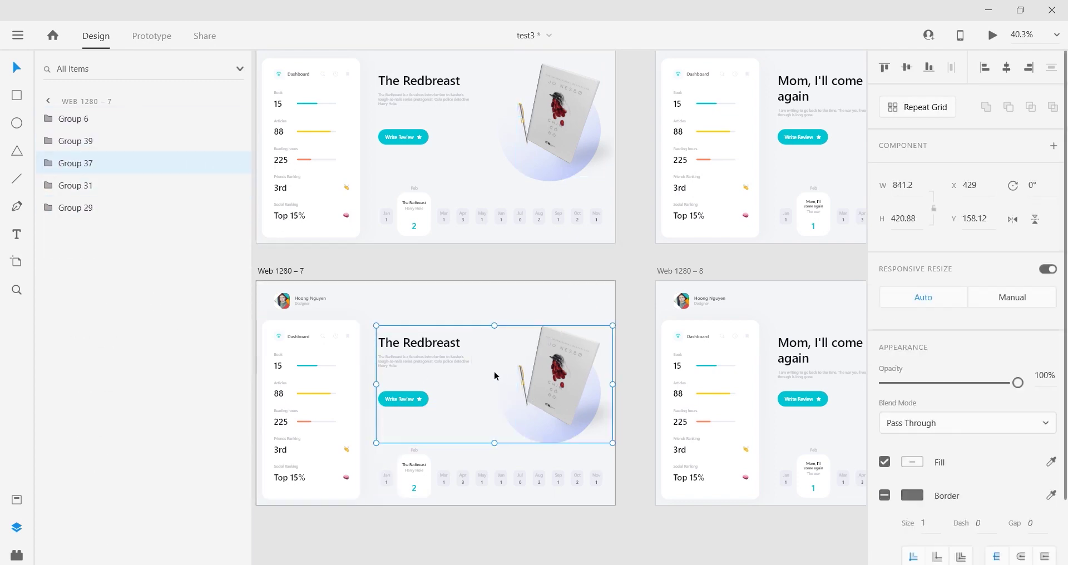
# Examine the contents of Group 6 and its Mask Group 4 on Web 1280 – 8, then collapse the group
pyautogui.scroll(-3, 503, 379)
pyautogui.moveTo(576, 392); pyautogui.dragTo(409, 352)
pyautogui.scroll(3, 620, 355)
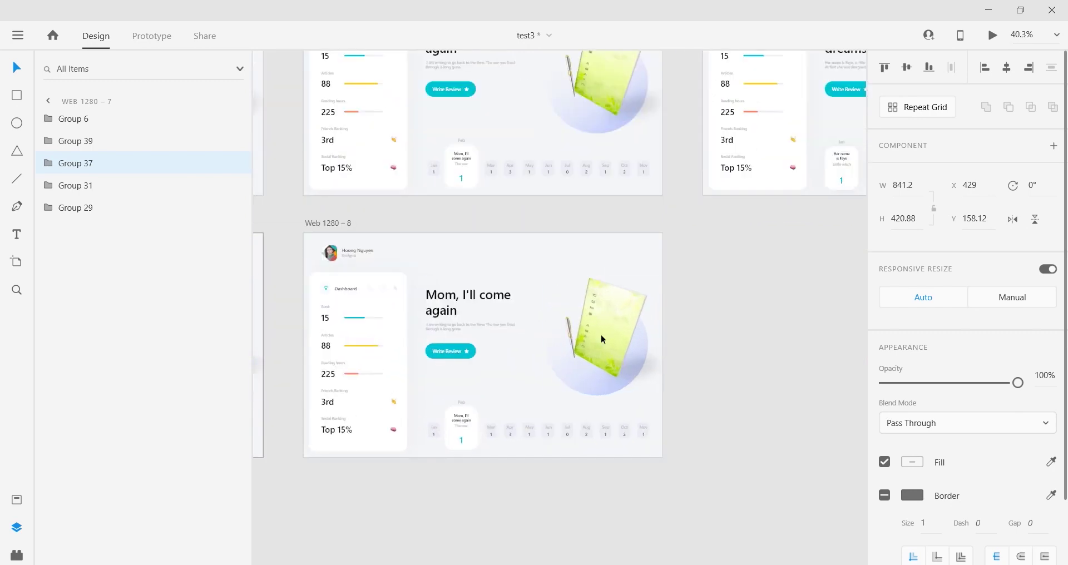
pyautogui.click(601, 337)
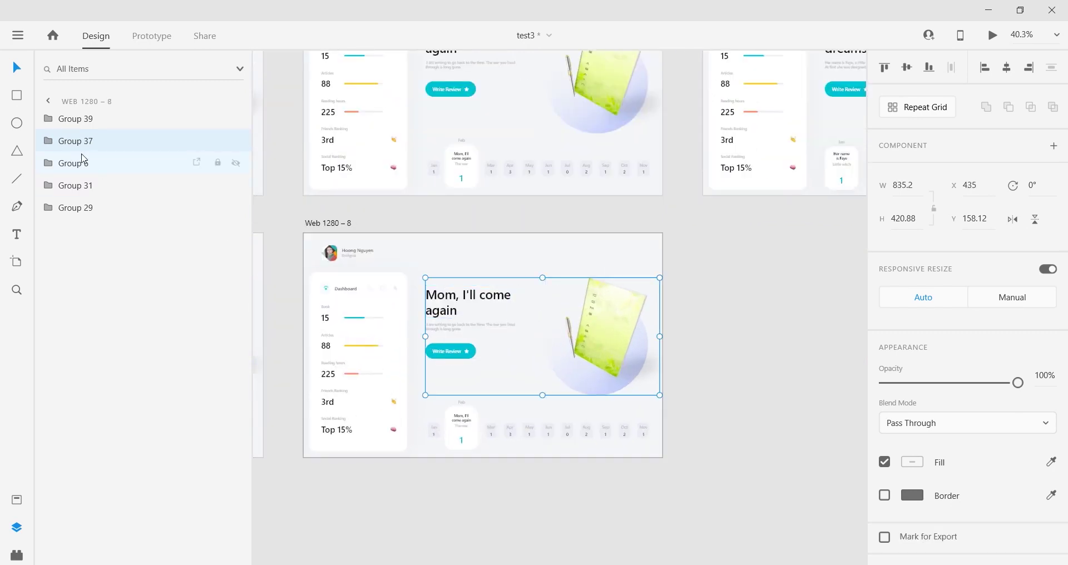
pyautogui.click(49, 163)
pyautogui.click(63, 208)
pyautogui.moveTo(268, 336); pyautogui.dragTo(424, 355)
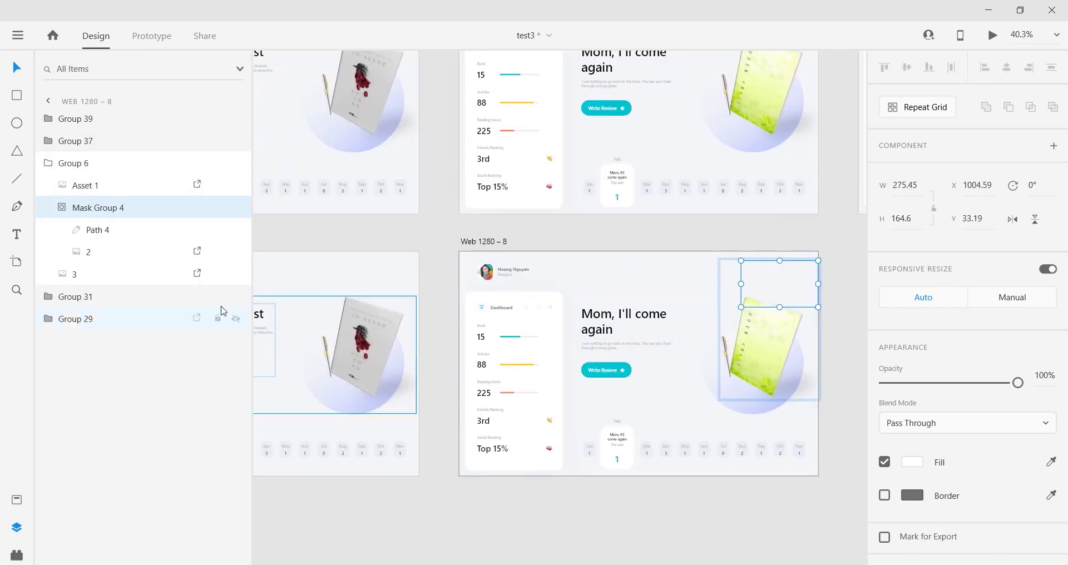
pyautogui.click(47, 167)
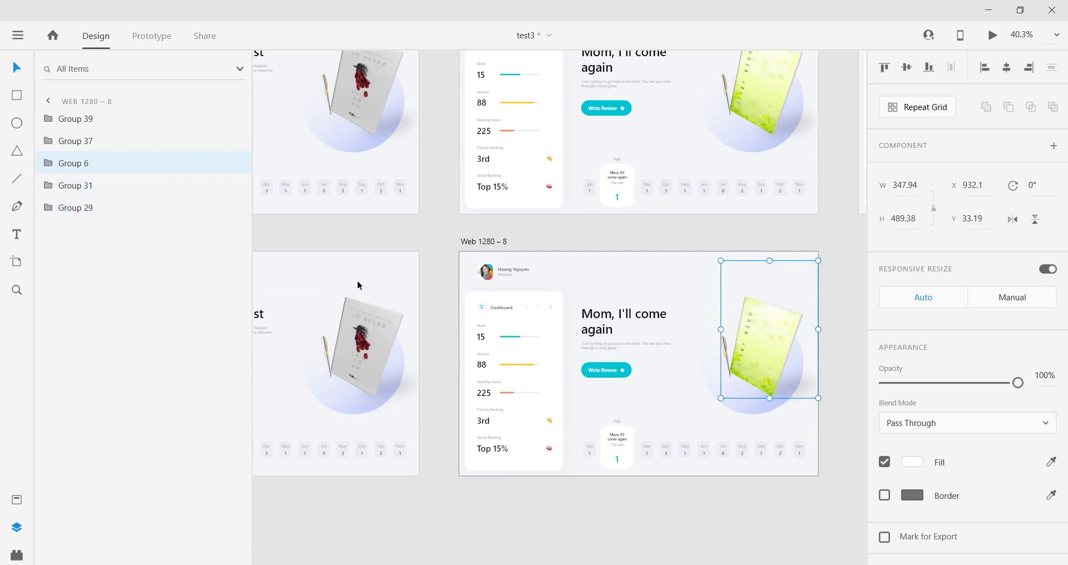
# Delete image 1 from Group 6 on Web 1280 – 7 and collapse the group
pyautogui.click(357, 281)
pyautogui.click(68, 119)
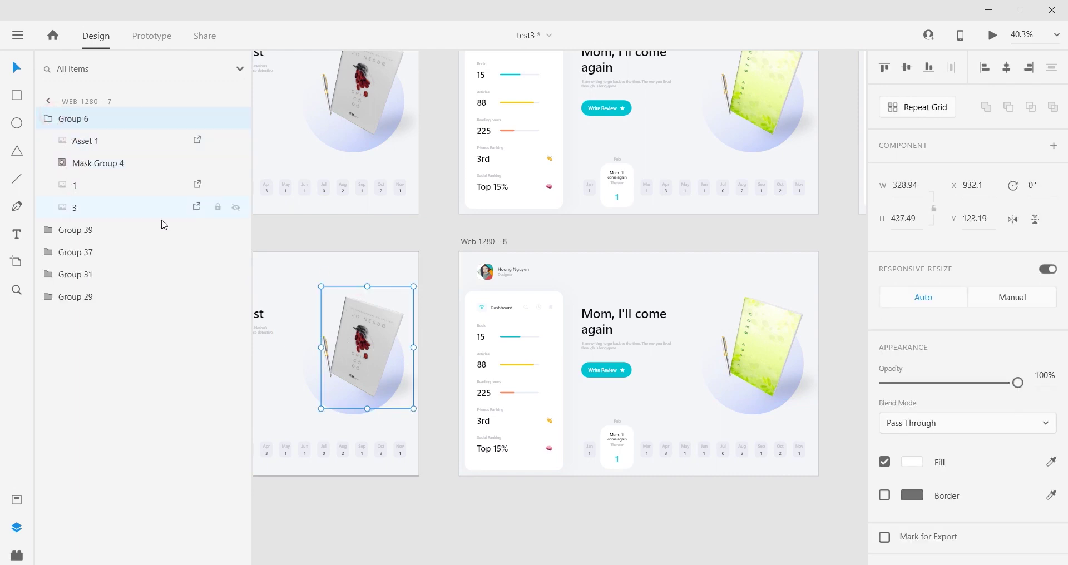
pyautogui.click(95, 189)
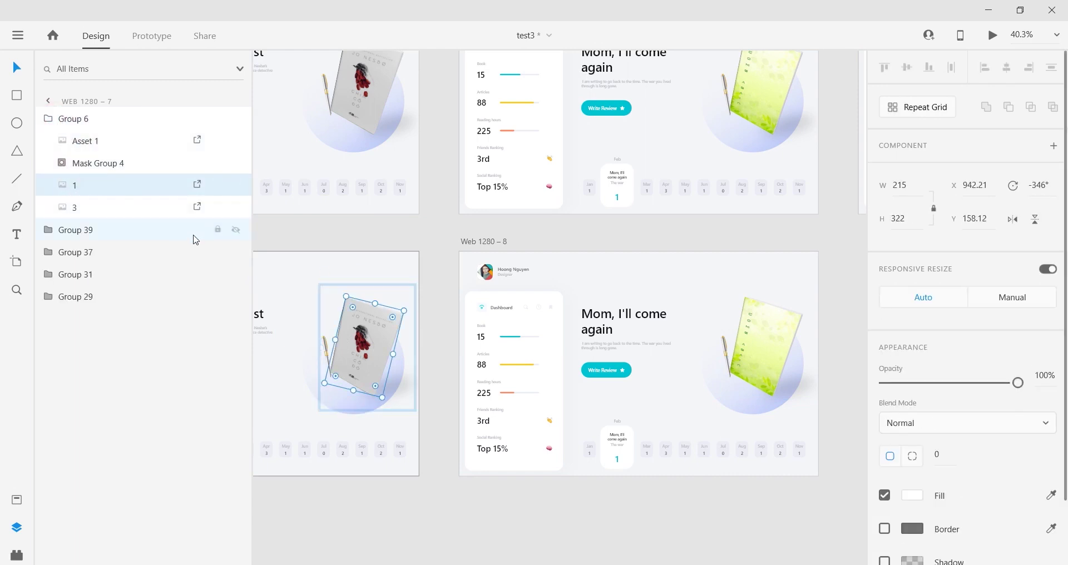
pyautogui.press('Delete')
pyautogui.click(45, 118)
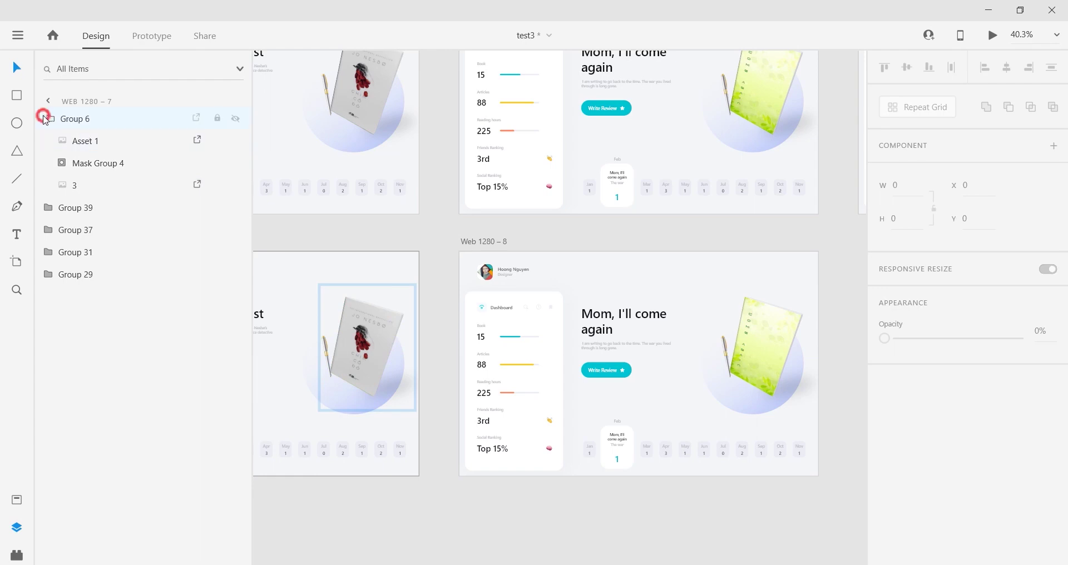
# Preview the prototype starting from Web 1280 – 4, test a transition, and close the preview
pyautogui.scroll(-6, 384, 265)
pyautogui.moveTo(383, 265); pyautogui.dragTo(438, 344)
pyautogui.click(412, 204)
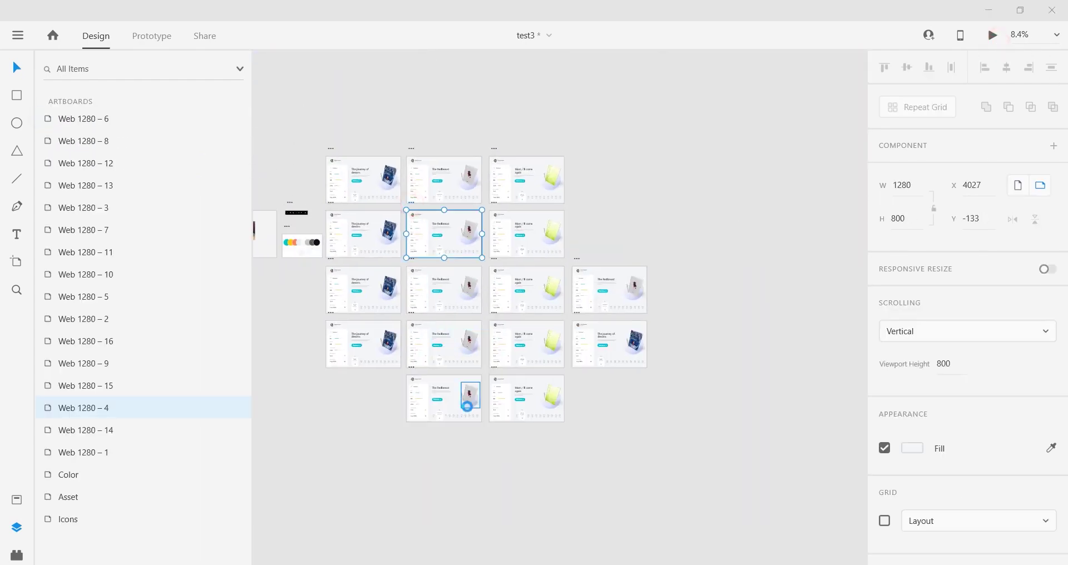
pyautogui.hotkey('ctrl', 'Return')
pyautogui.click(445, 473)
pyautogui.click(919, 10)
# Select the Web 1280 – 9 artboard and examine its prototype interaction and connections
pyautogui.scroll(3, 611, 340)
pyautogui.click(470, 239)
pyautogui.scroll(-1, 642, 266)
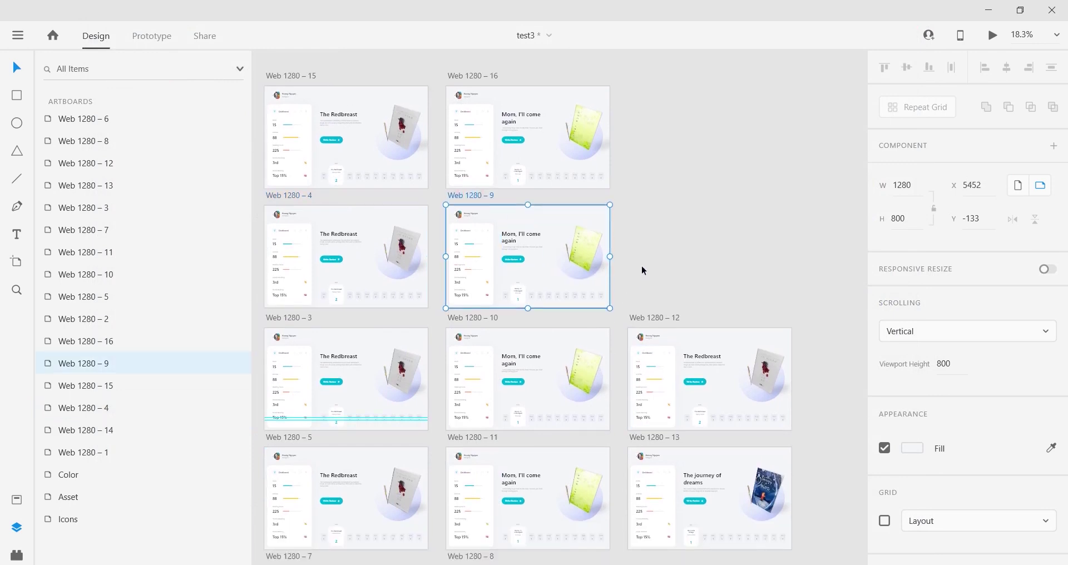
pyautogui.scroll(2, 642, 266)
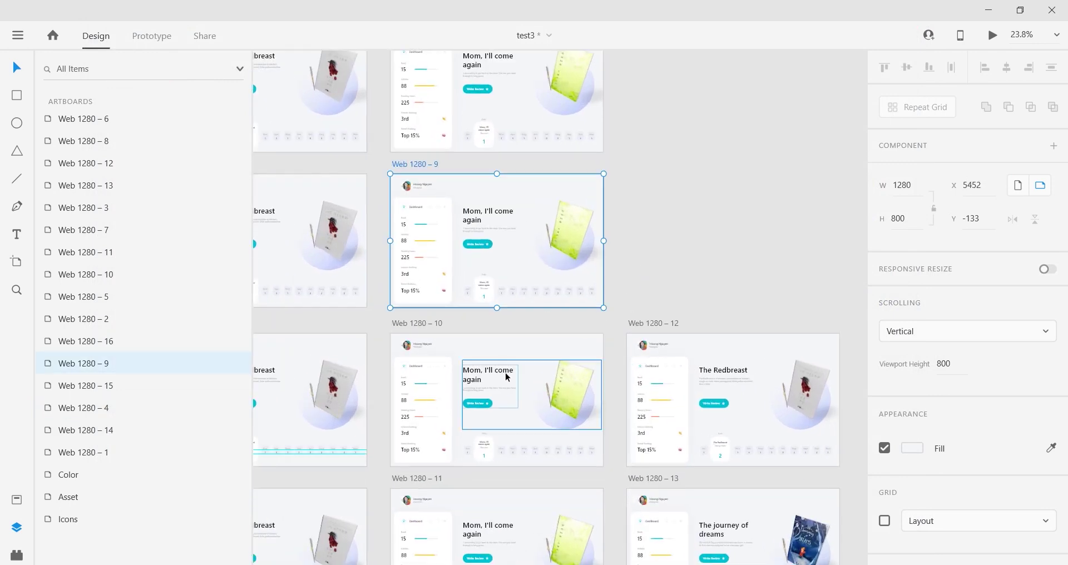
pyautogui.scroll(-1, 600, 267)
pyautogui.moveTo(373, 263); pyautogui.dragTo(467, 258)
pyautogui.click(152, 36)
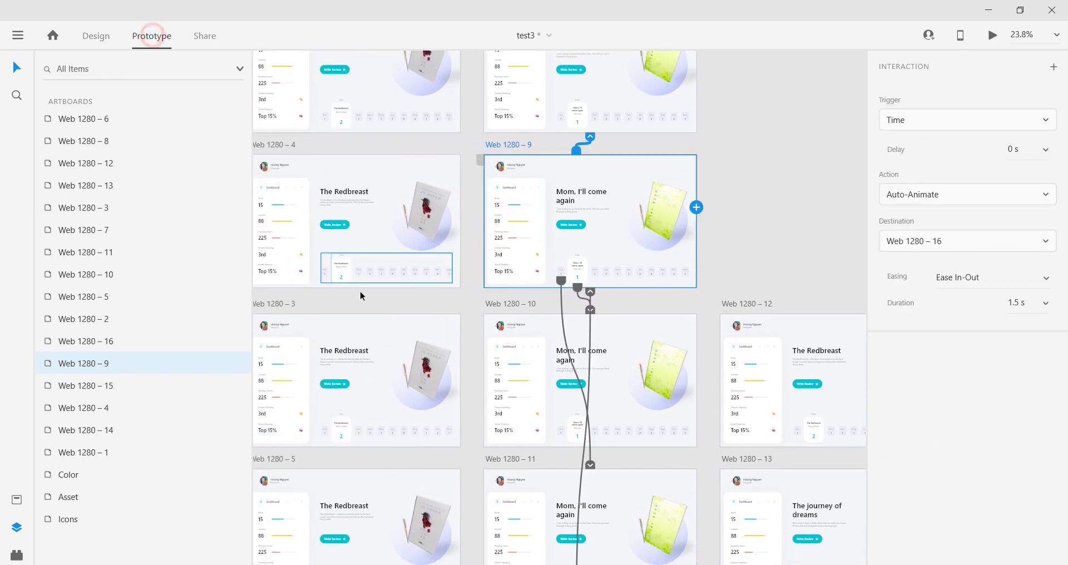
pyautogui.moveTo(280, 302); pyautogui.dragTo(342, 262)
pyautogui.click(342, 264)
# Examine the prototype interactions of Web 1280 – 11, Web 1280 – 8 and Web 1280 – 10
pyautogui.scroll(-3, 453, 273)
pyautogui.click(495, 406)
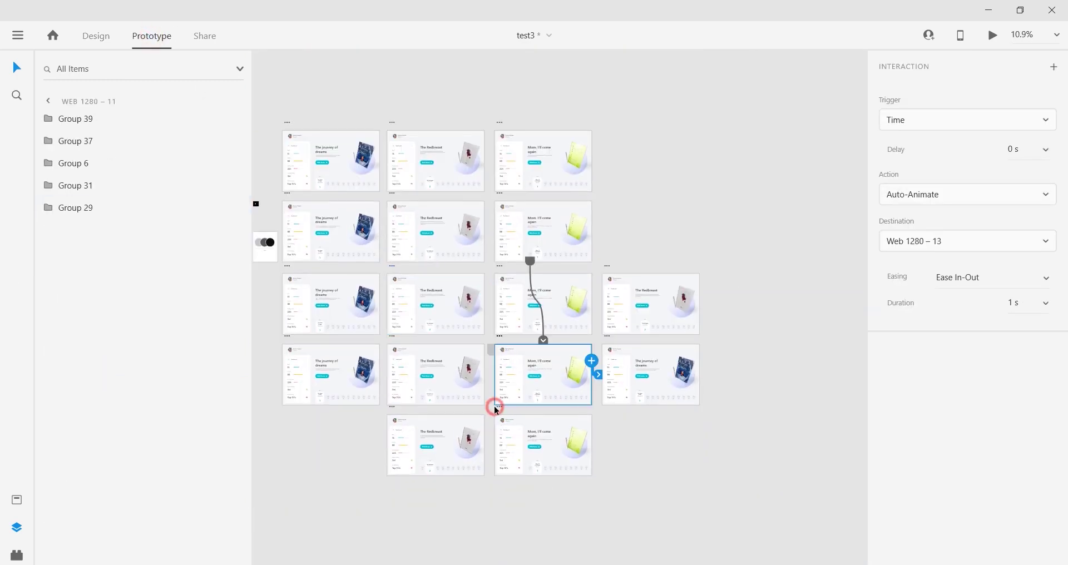
pyautogui.click(501, 411)
pyautogui.scroll(2, 548, 400)
pyautogui.scroll(2, 523, 195)
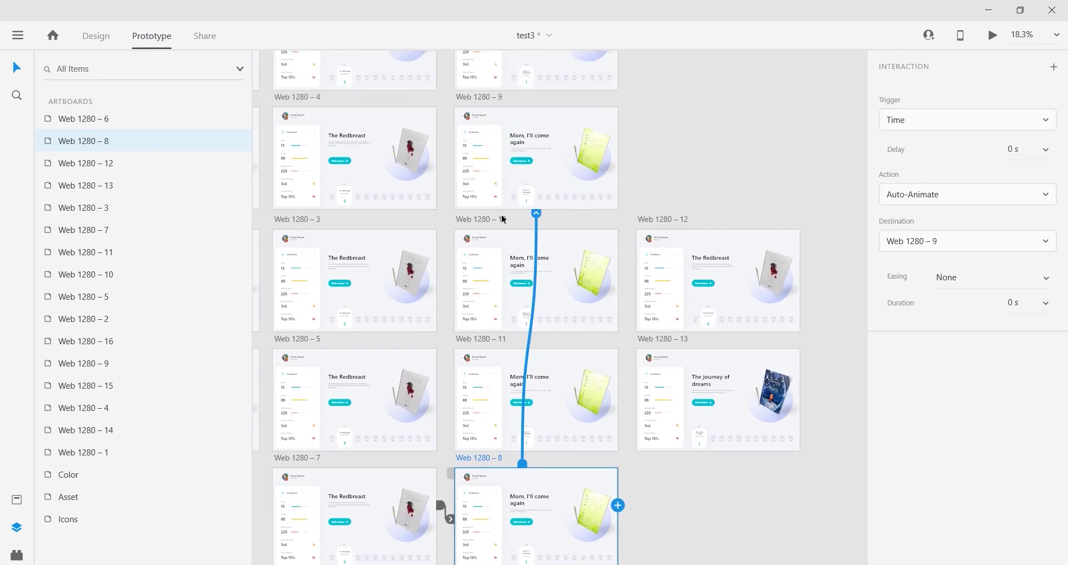
pyautogui.click(483, 221)
pyautogui.click(484, 221)
pyautogui.scroll(4, 569, 231)
pyautogui.scroll(-1, 639, 284)
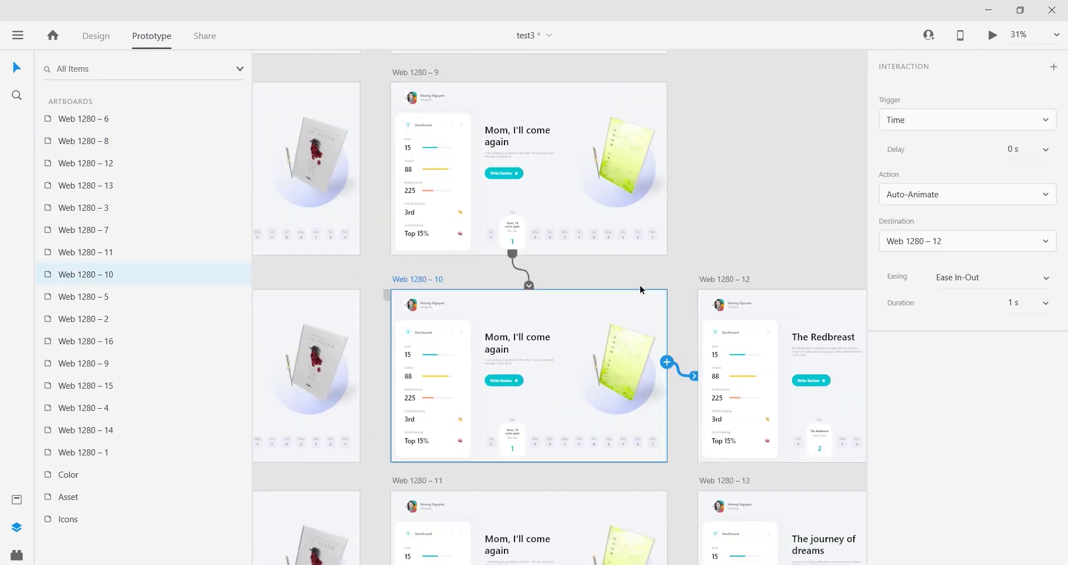
pyautogui.moveTo(757, 211); pyautogui.dragTo(721, 235)
pyautogui.hscroll(3, 633, 209)
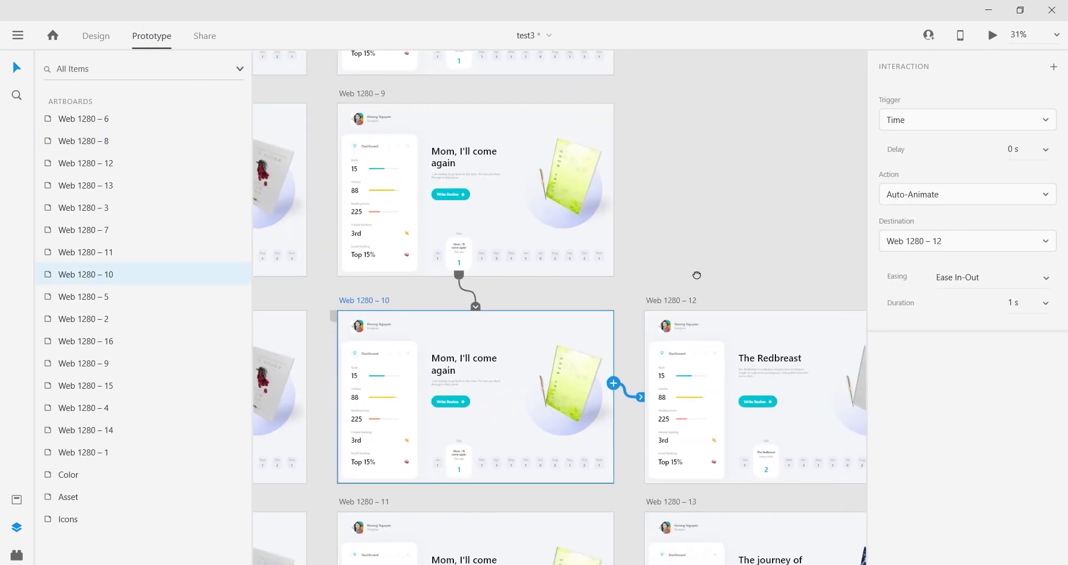
# Return to design mode and compare the Group 6 layer order on Web 1280 – 2 and Web 1280 – 10, inspecting Mask Group 5
pyautogui.click(86, 35)
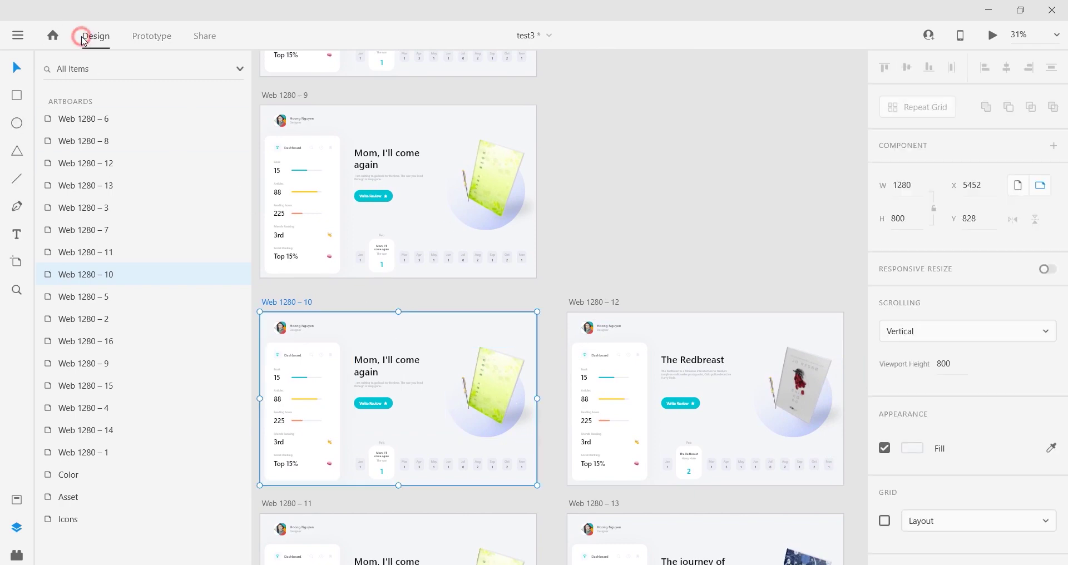
pyautogui.hscroll(-2, 553, 309)
pyautogui.scroll(-3, 509, 326)
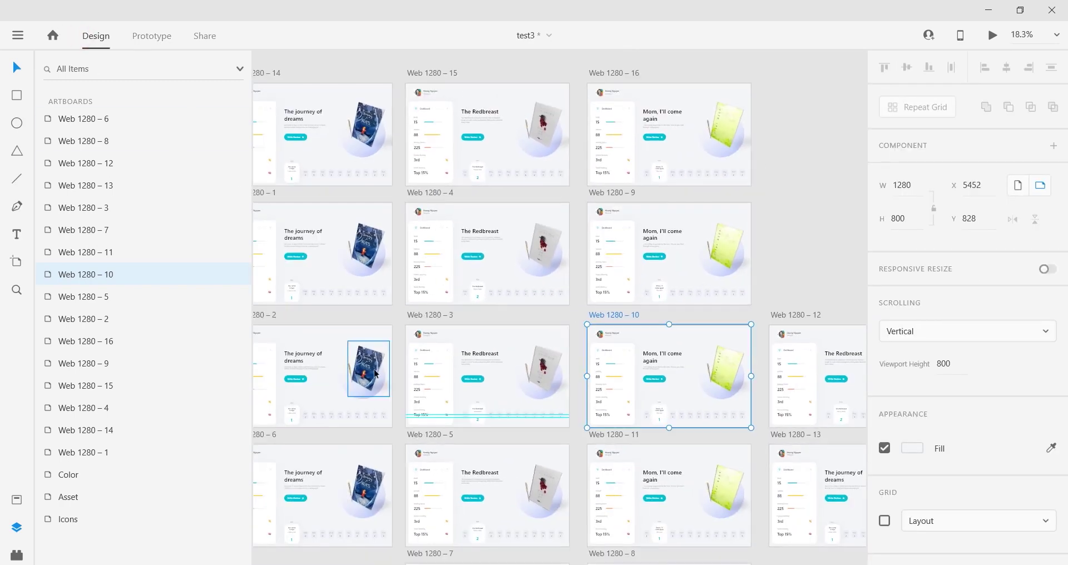
pyautogui.click(376, 367)
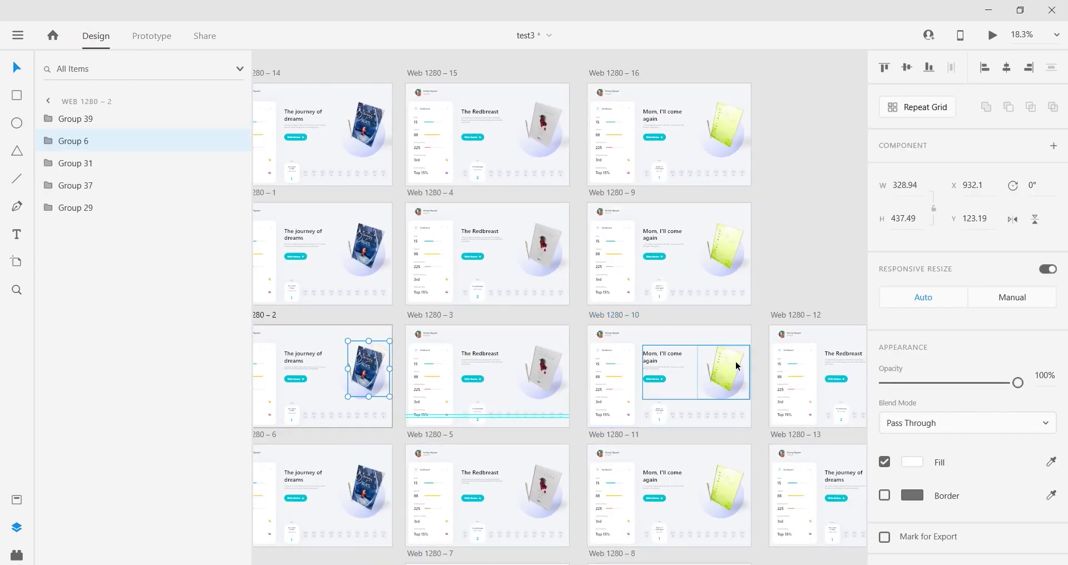
pyautogui.click(730, 350)
pyautogui.click(58, 163)
pyautogui.scroll(3, 696, 369)
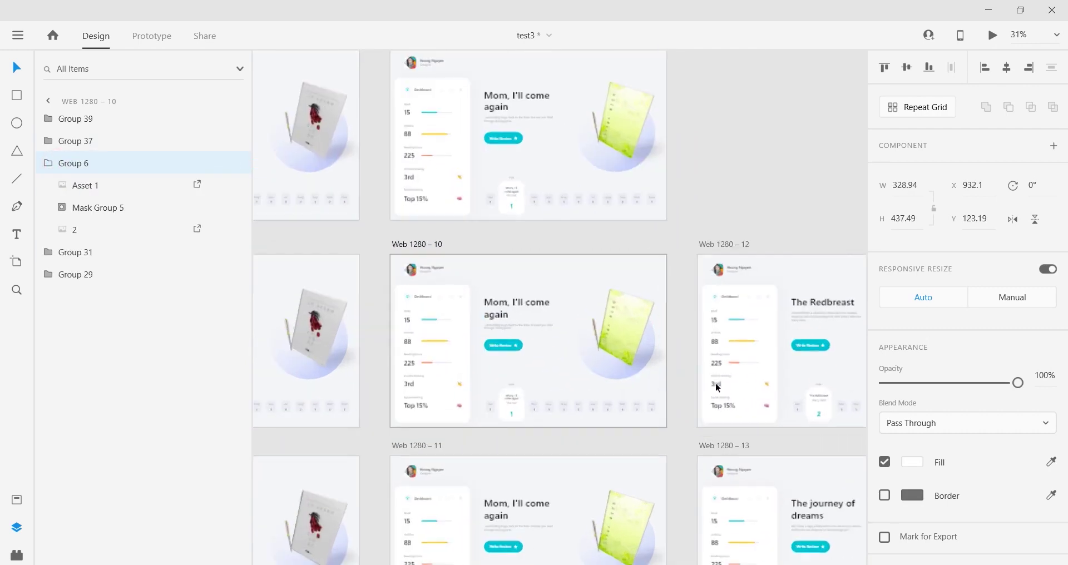
pyautogui.moveTo(660, 345); pyautogui.dragTo(563, 330)
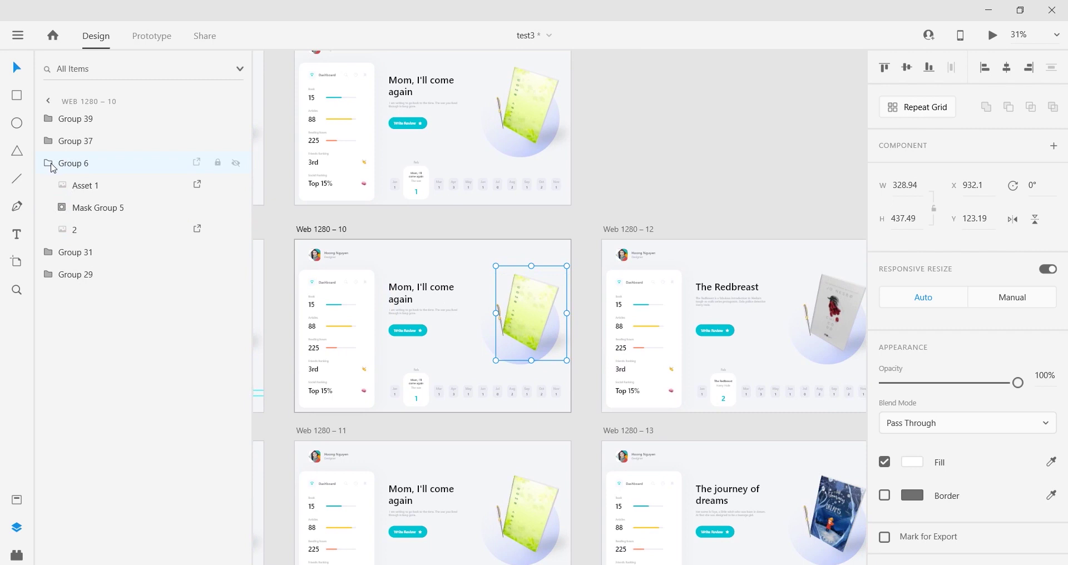
pyautogui.click(61, 210)
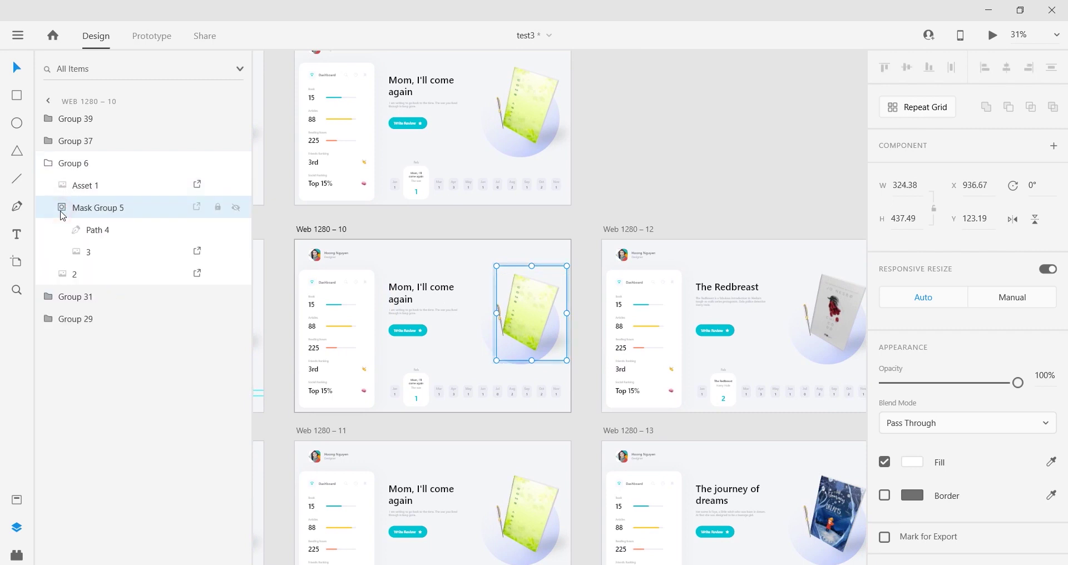
# Move Group 6 above Group 37 in the layer order of Web 1280 – 10 and collapse it
pyautogui.click(80, 142)
pyautogui.click(80, 165)
pyautogui.moveTo(79, 165); pyautogui.dragTo(79, 137)
pyautogui.click(48, 142)
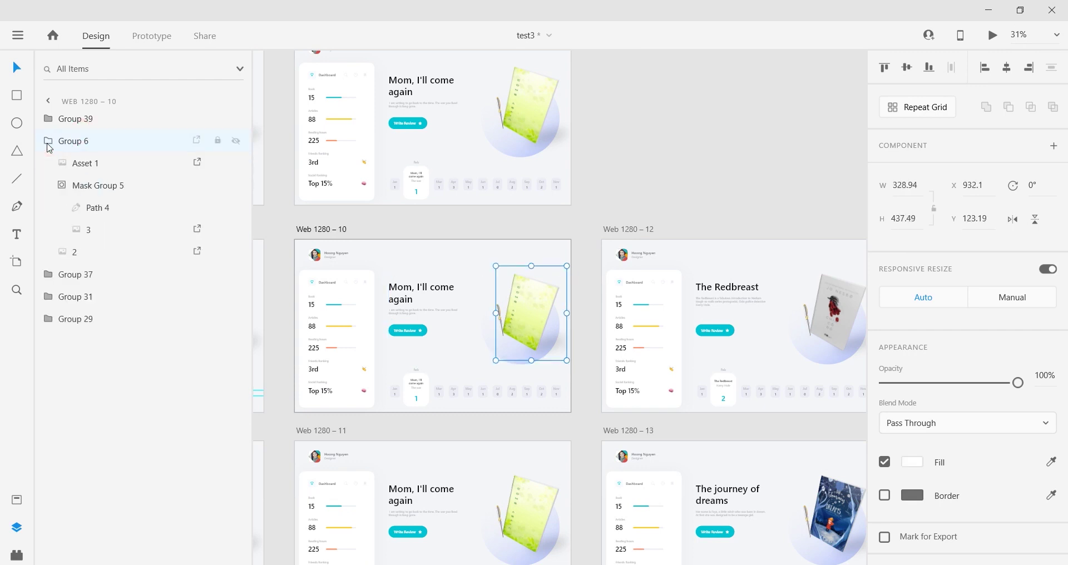
pyautogui.click(47, 142)
pyautogui.click(48, 142)
pyautogui.click(48, 142)
# Move Group 6 directly below Group 39 in the layer order of Web 1280 – 12 and collapse it
pyautogui.click(700, 328)
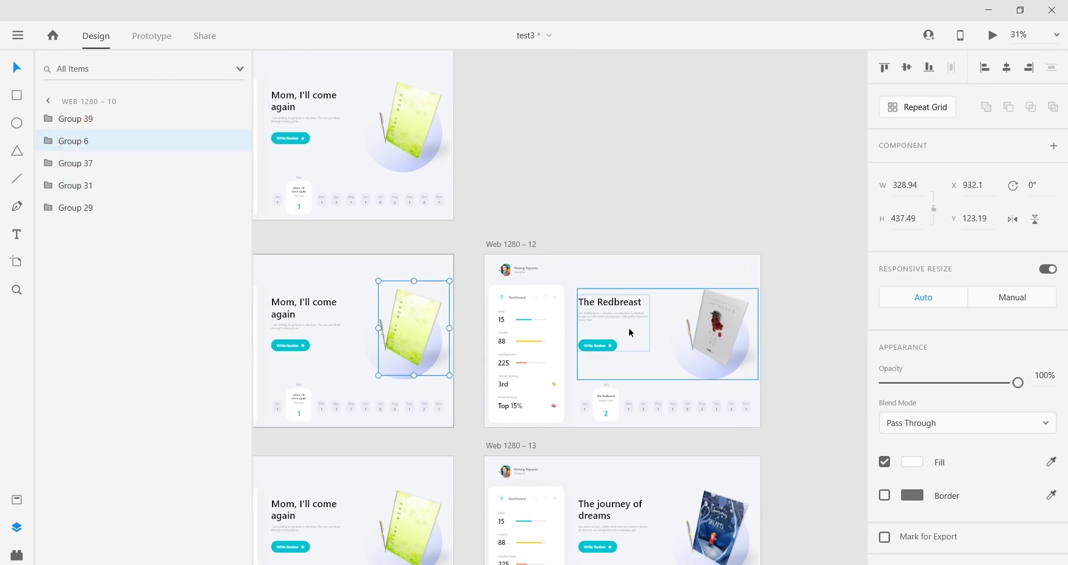
pyautogui.click(48, 142)
pyautogui.moveTo(83, 161); pyautogui.dragTo(85, 133)
pyautogui.click(45, 143)
# Select the book image Group 6 on Web 1280 – 13
pyautogui.scroll(-4, 543, 264)
pyautogui.click(623, 384)
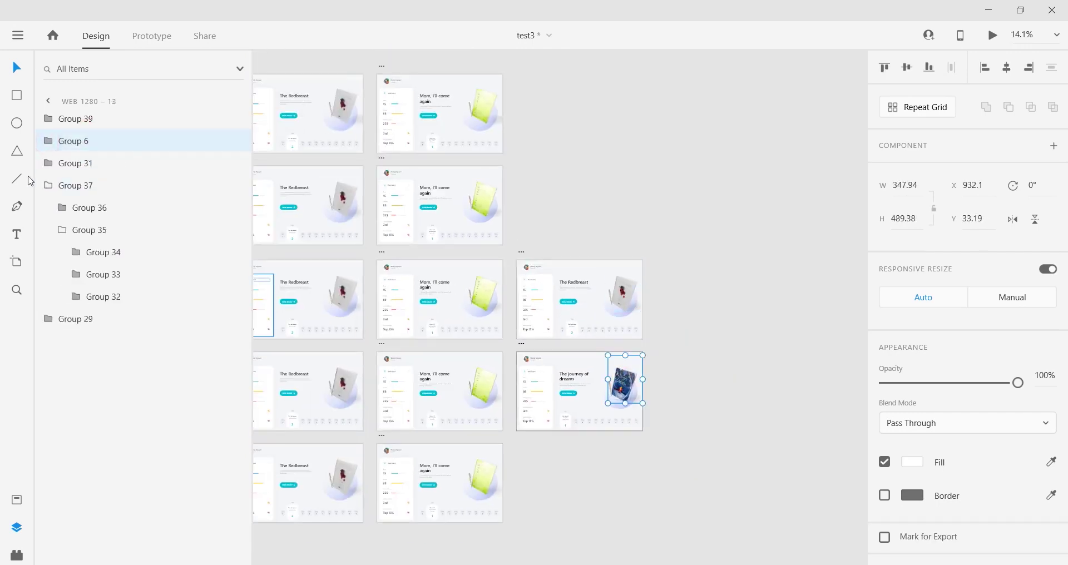
# Collapse Group 37 and its nested Group 35 in the layers of the Web 1280 – 13 artboard
pyautogui.click(61, 226)
pyautogui.click(47, 187)
pyautogui.click(75, 142)
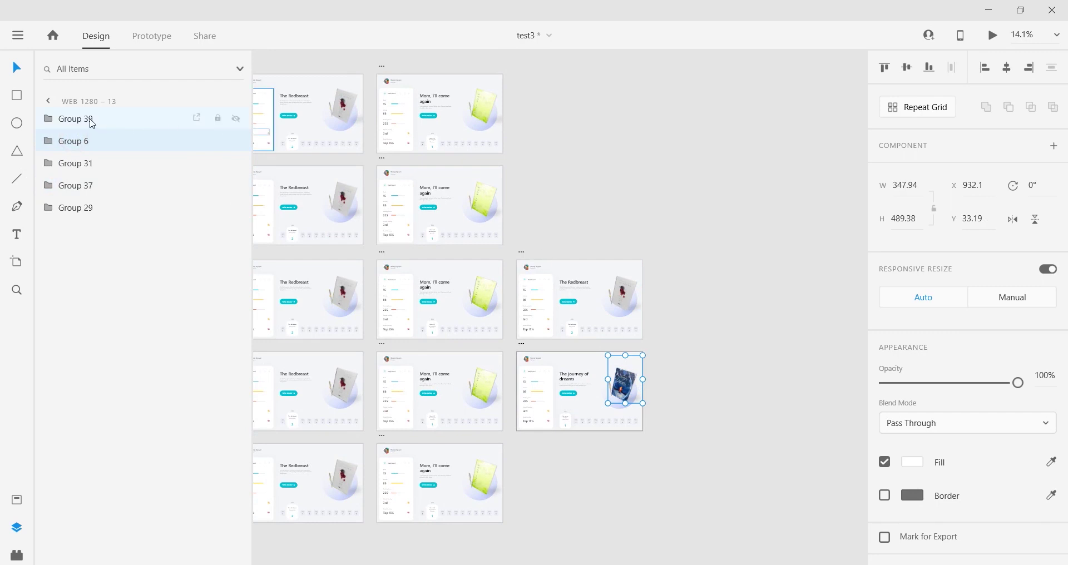
# Collapse Group 39 and its nested groups in the layers of the Web 1280 – 9 artboard
pyautogui.click(476, 109)
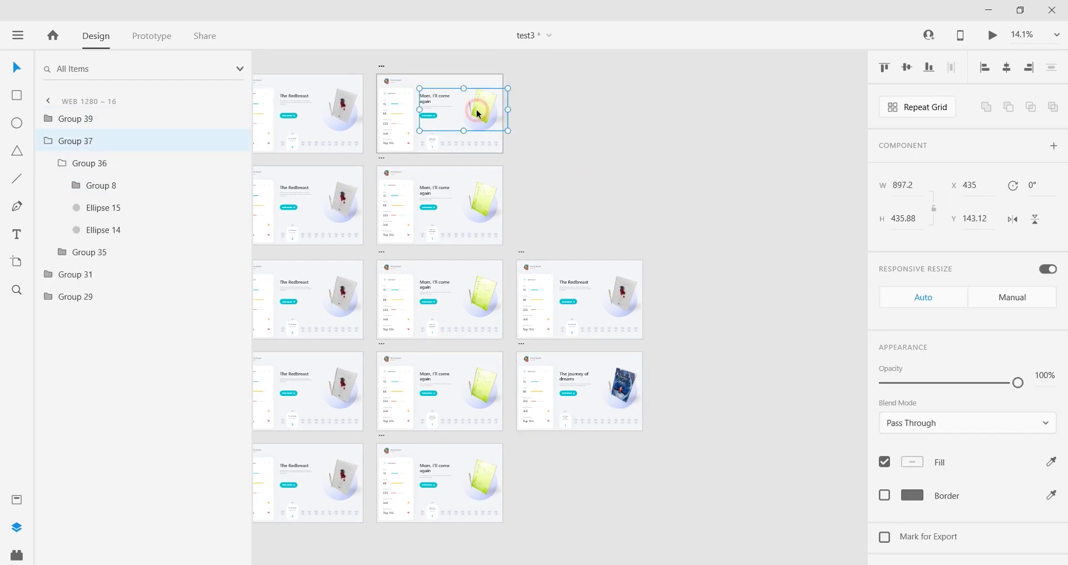
pyautogui.click(465, 191)
pyautogui.click(76, 497)
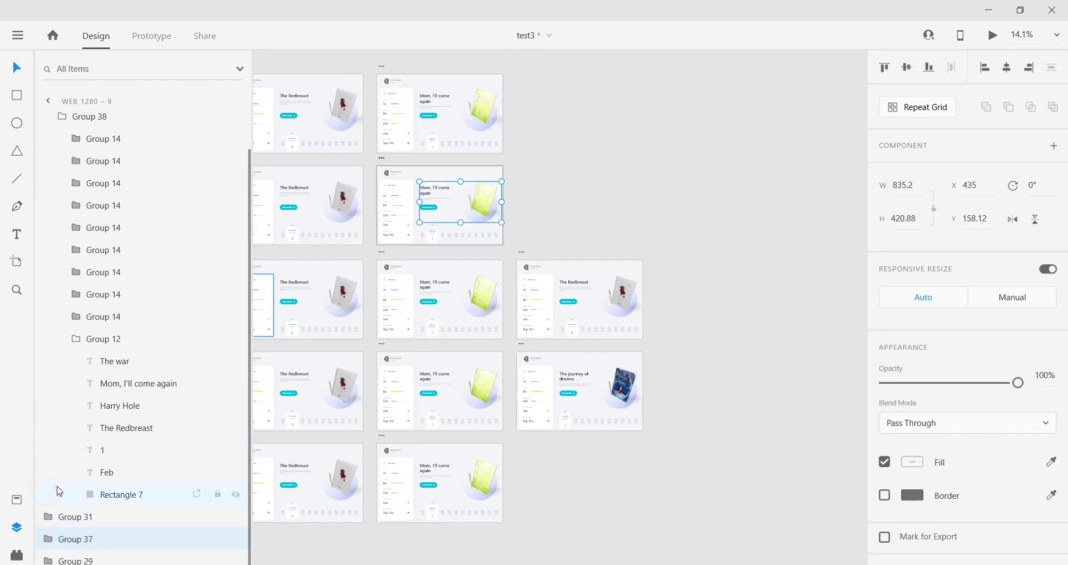
pyautogui.click(78, 341)
pyautogui.click(62, 164)
pyautogui.click(48, 120)
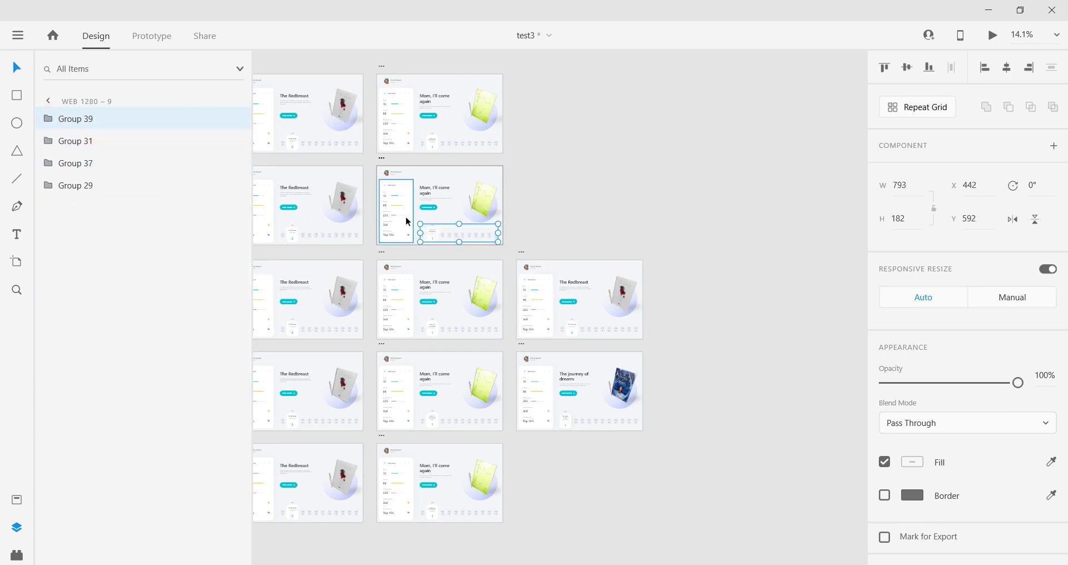
# Move the book's Group 6 above Group 37 in the layer order of the Web 1280 – 11 artboard
pyautogui.scroll(3, 412, 275)
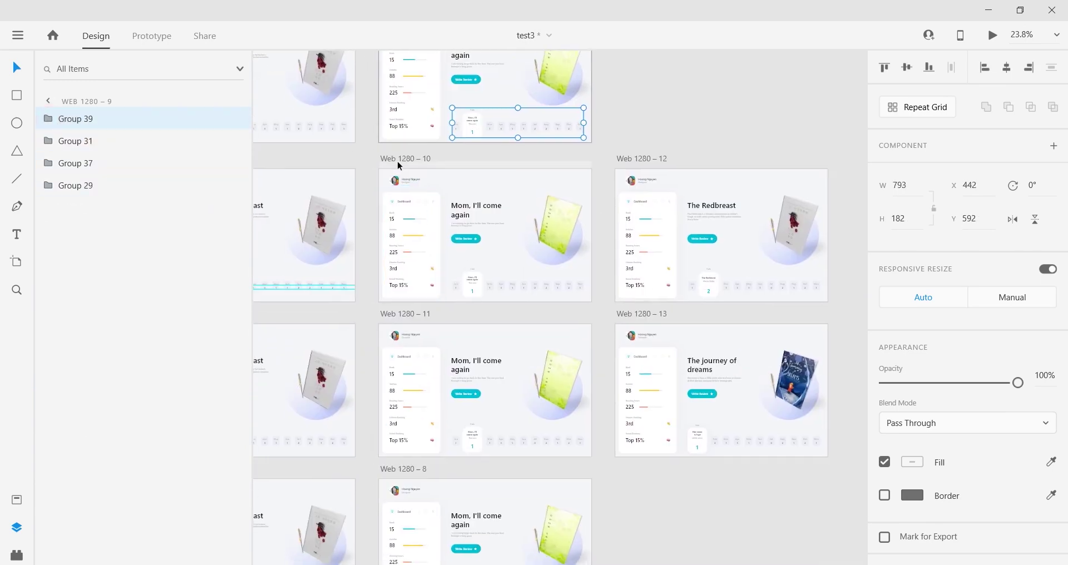
pyautogui.press('Escape')
pyautogui.click(554, 223)
pyautogui.scroll(-2, 501, 278)
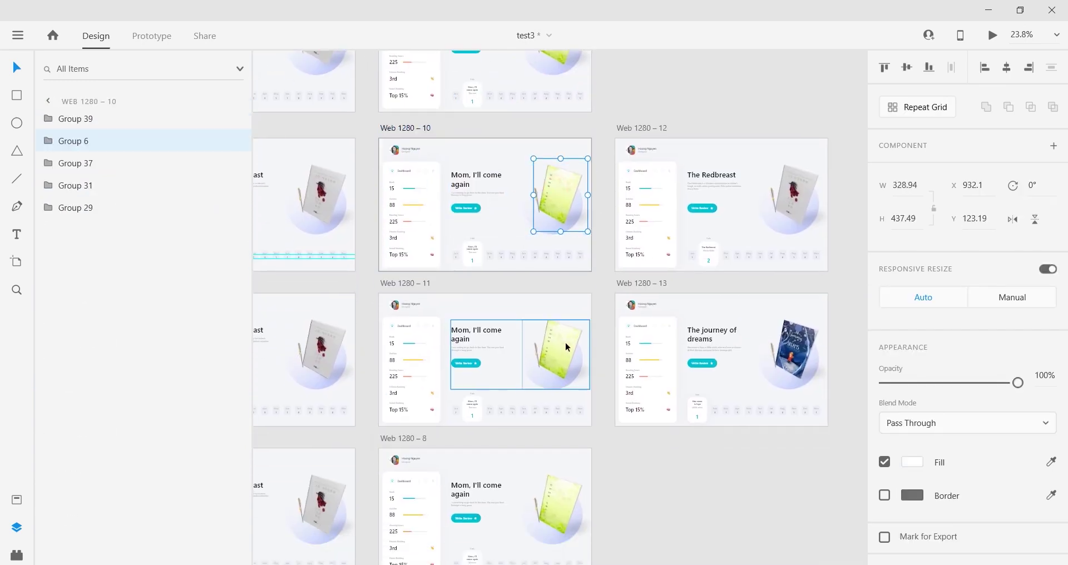
pyautogui.click(520, 341)
pyautogui.scroll(-3, 409, 300)
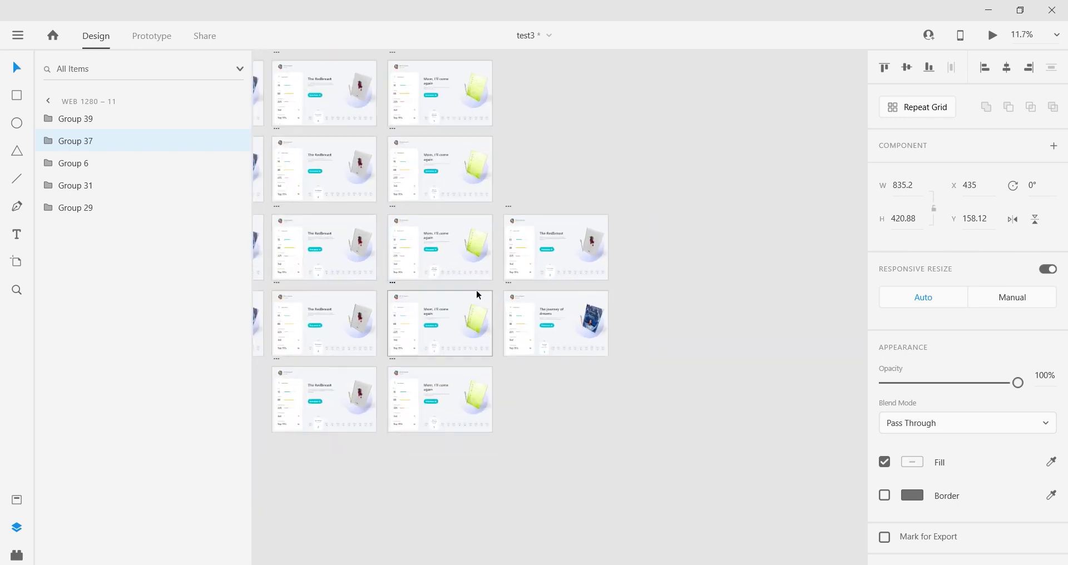
pyautogui.scroll(3, 476, 292)
pyautogui.doubleClick(45, 163)
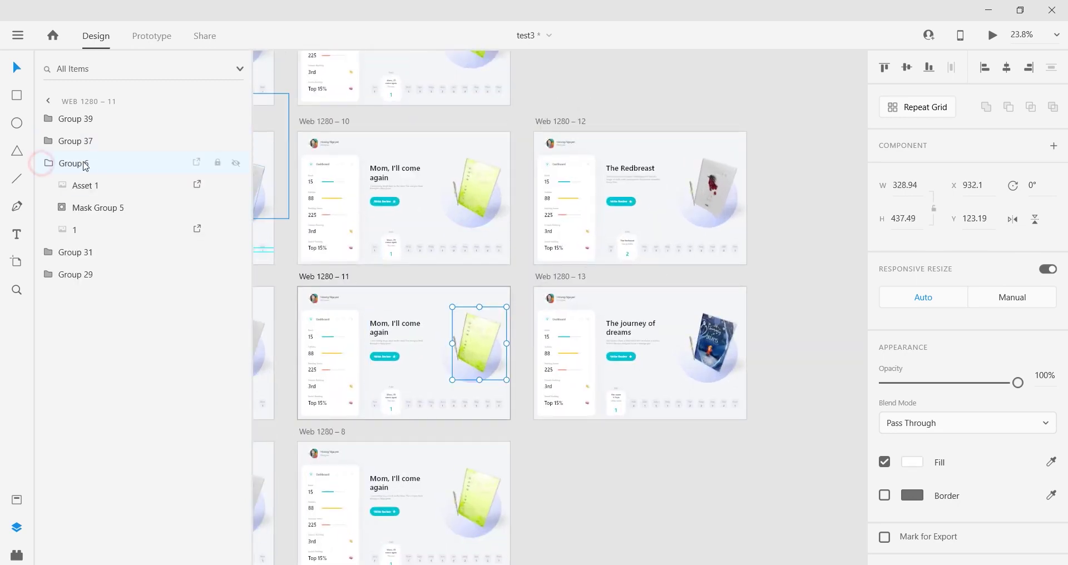
pyautogui.moveTo(118, 165); pyautogui.dragTo(121, 131)
# Check the layer order of the book and text groups on the Web 1280 – 13 and Web 1280 – 12 artboards
pyautogui.scroll(-2, 434, 356)
pyautogui.click(462, 405)
pyautogui.click(98, 164)
pyautogui.scroll(-2, 539, 367)
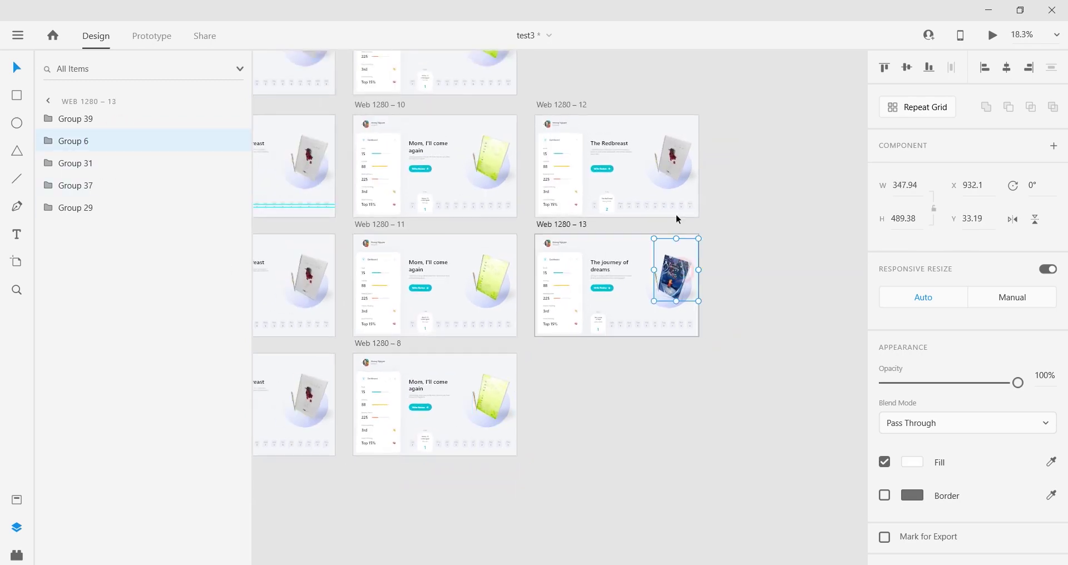
pyautogui.click(673, 170)
pyautogui.moveTo(498, 201); pyautogui.dragTo(663, 256)
pyautogui.moveTo(445, 248); pyautogui.dragTo(516, 278)
pyautogui.scroll(-2, 517, 278)
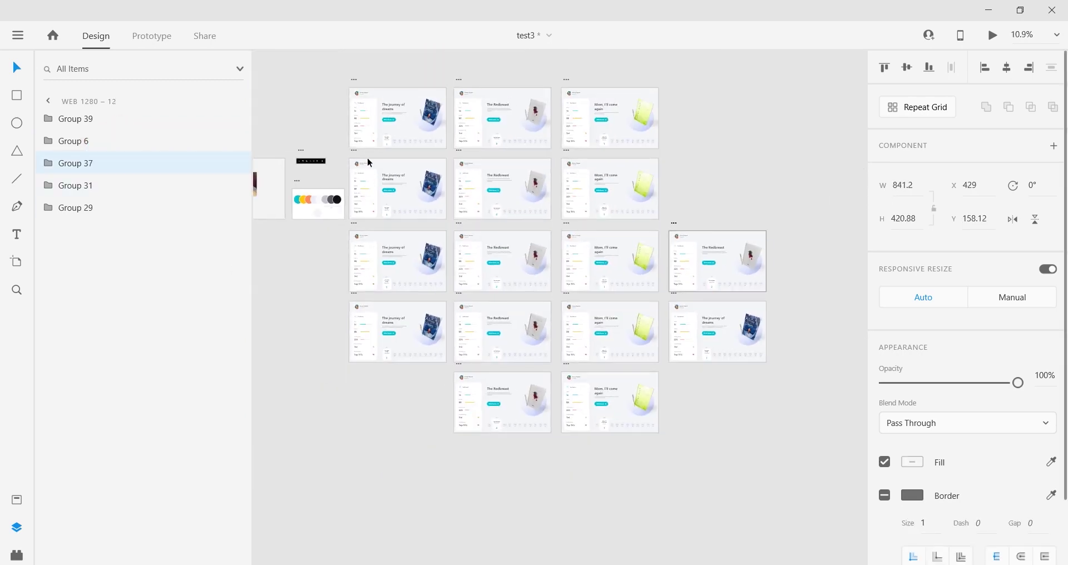
# Preview the prototype from the Web 1280 – 1 artboard and cycle through the books on the Feb card
pyautogui.click(354, 150)
pyautogui.click(1000, 37)
pyautogui.click(484, 489)
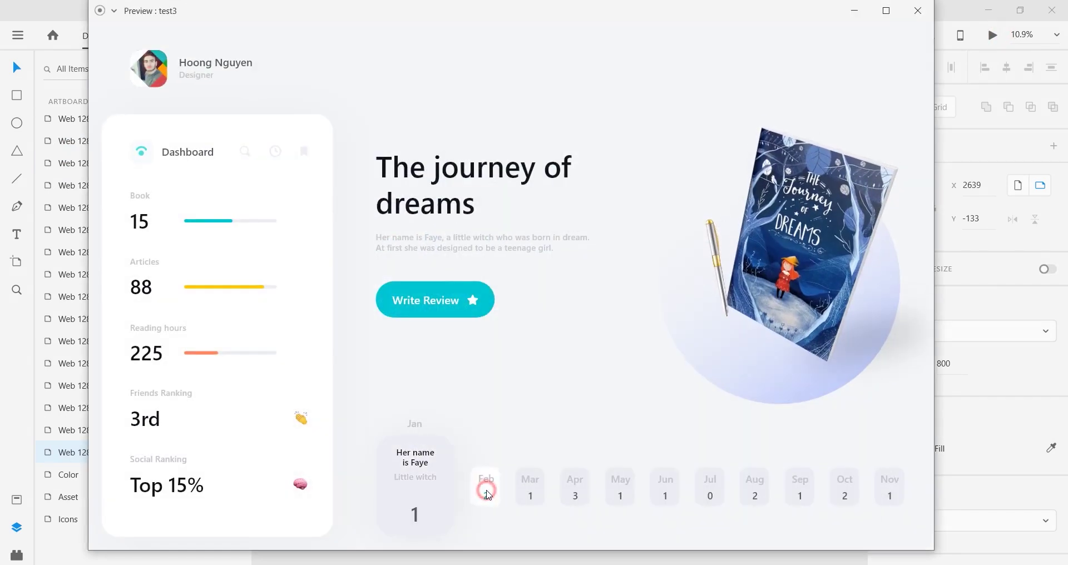
pyautogui.click(462, 481)
pyautogui.click(461, 467)
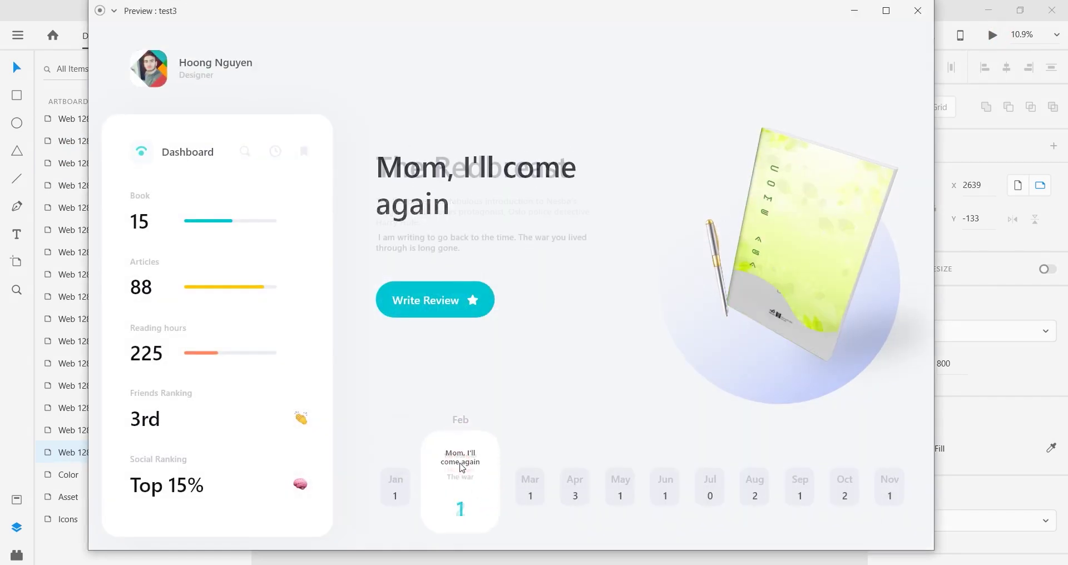
pyautogui.click(464, 462)
pyautogui.click(467, 461)
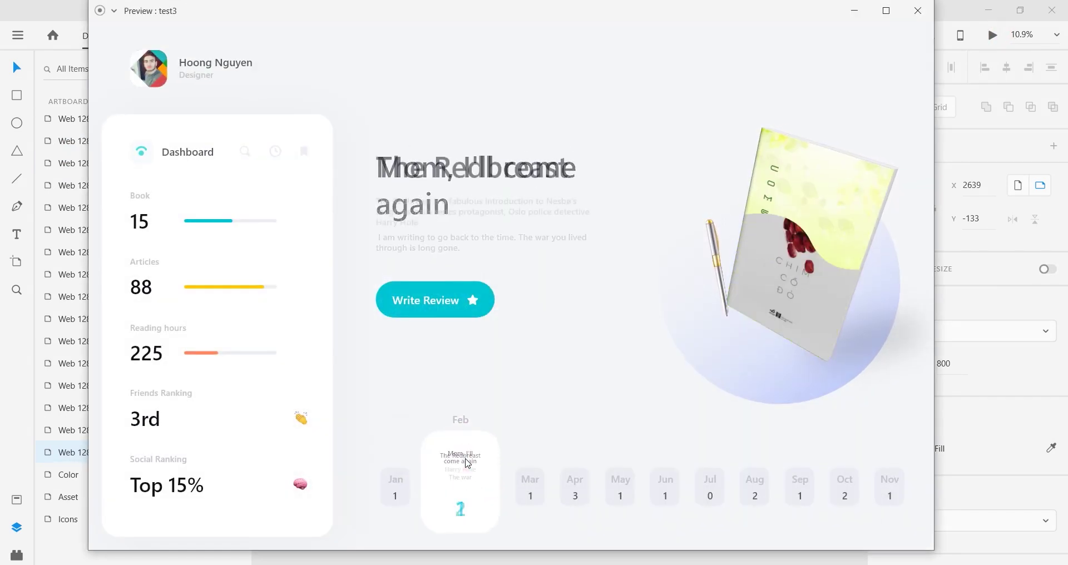
# Test switching between the Jan and Feb cards in the preview and close it
pyautogui.click(406, 488)
pyautogui.click(482, 482)
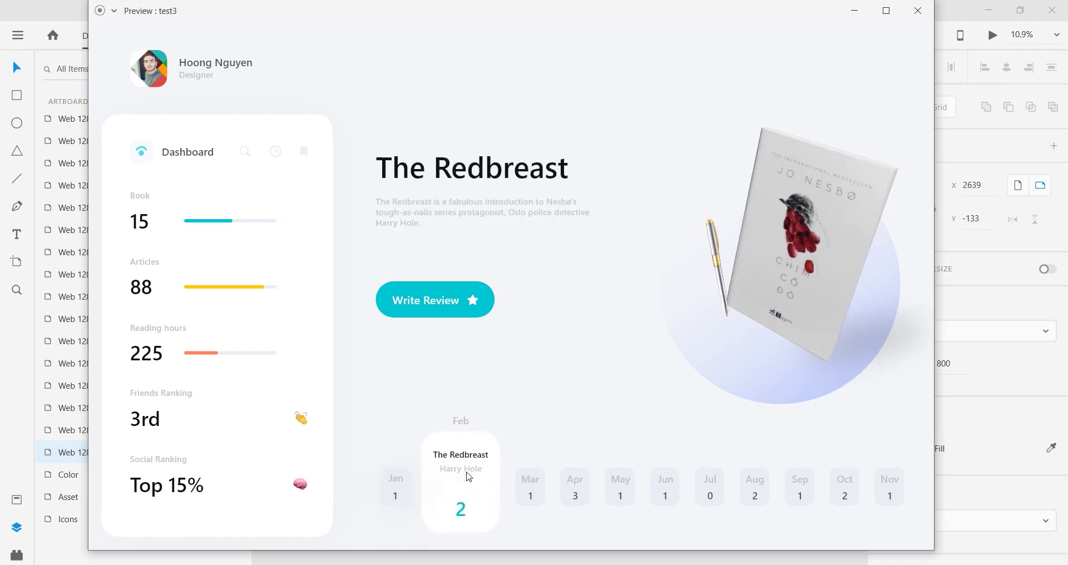
pyautogui.click(400, 493)
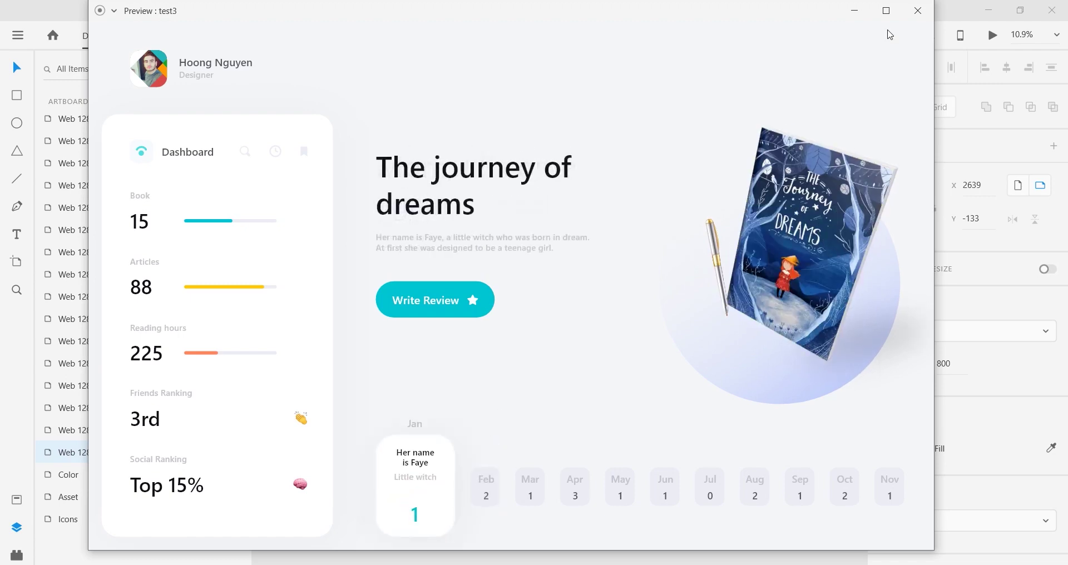
pyautogui.click(917, 10)
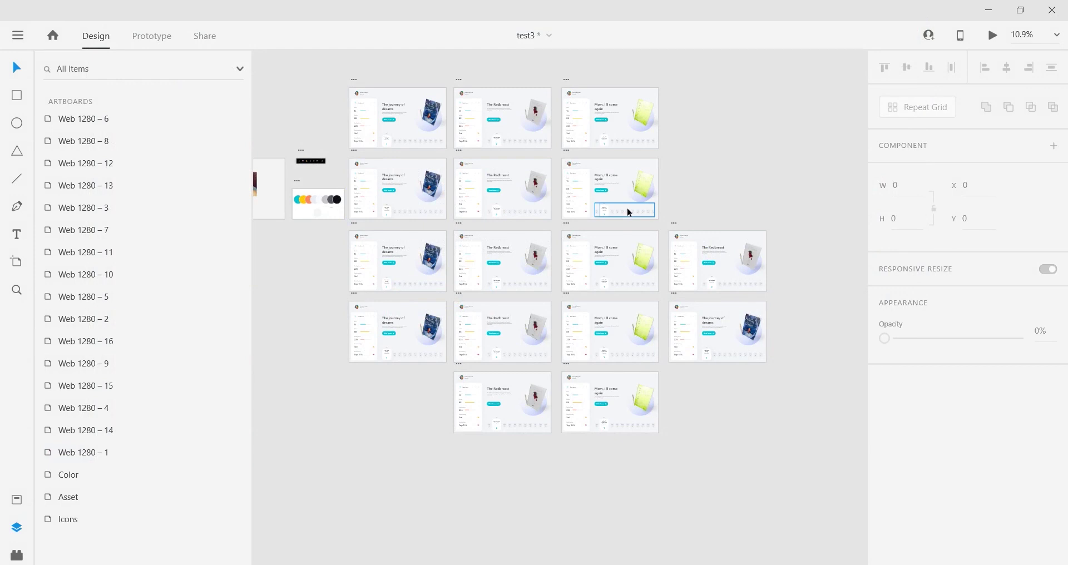
# Copy Group 33, the Redbreast title and description masks, from the Web 1280 – 4 artboard
pyautogui.scroll(5, 383, 201)
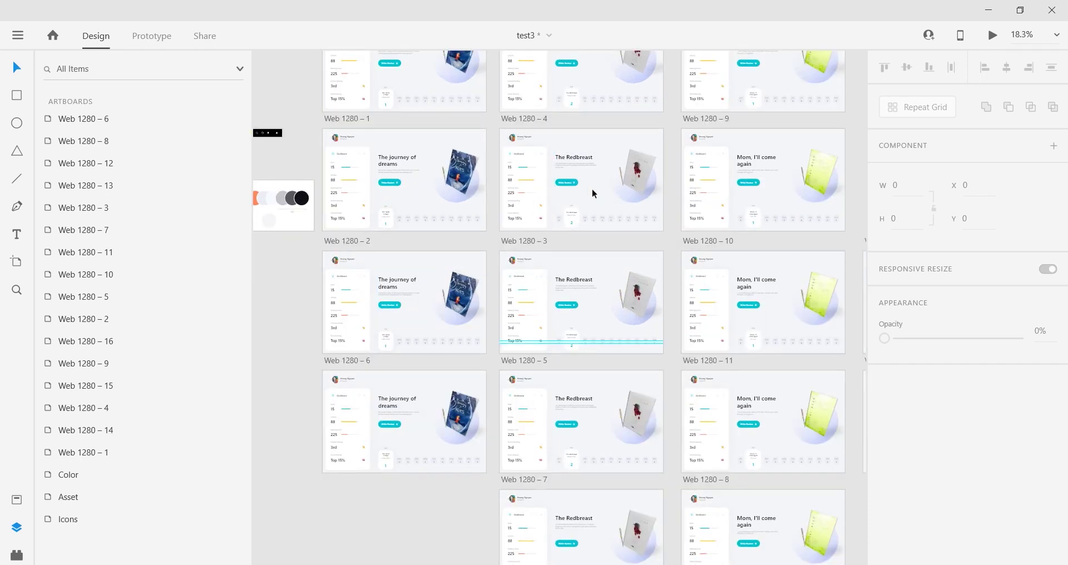
pyautogui.click(588, 157)
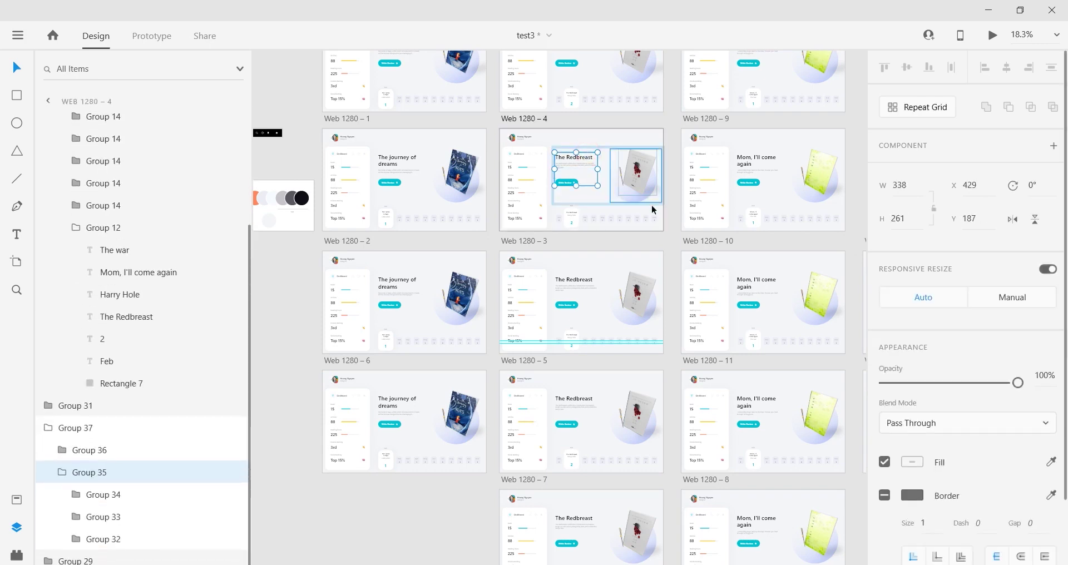
pyautogui.doubleClick(583, 158)
pyautogui.scroll(2, 729, 263)
pyautogui.moveTo(739, 269); pyautogui.dragTo(503, 388)
pyautogui.scroll(-1, 543, 248)
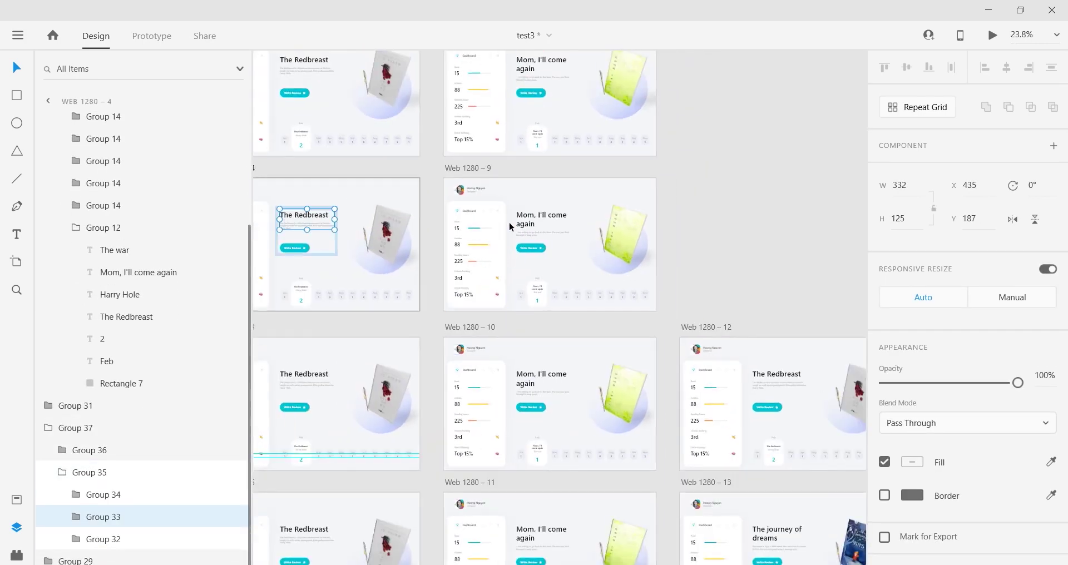
# Paste the copied text group into Group 35 on the Web 1280 – 9 artboard and place it below Group 34
pyautogui.click(521, 227)
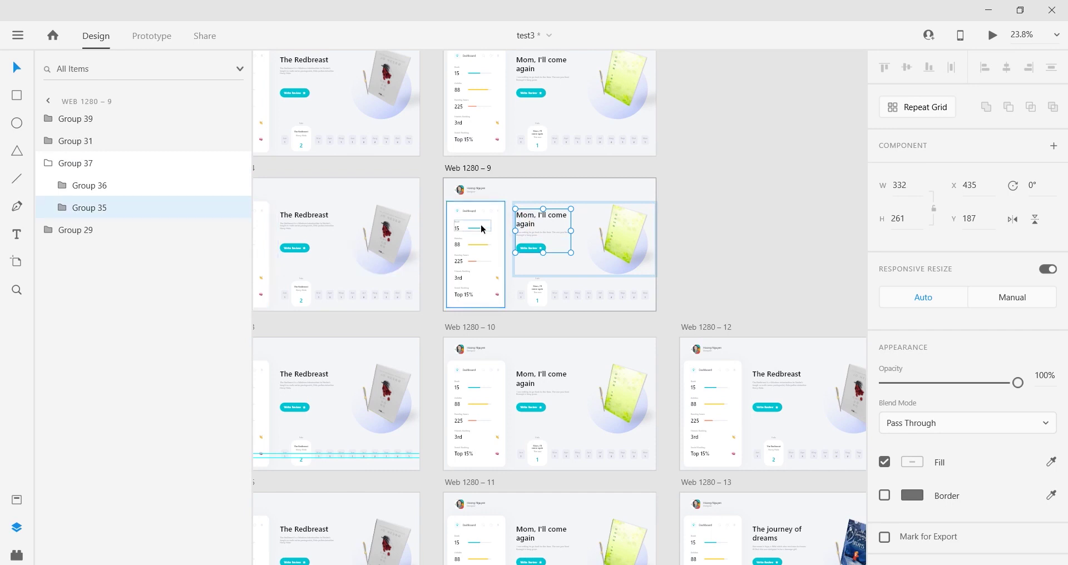
pyautogui.doubleClick(520, 219)
pyautogui.hotkey('ctrl', 'v')
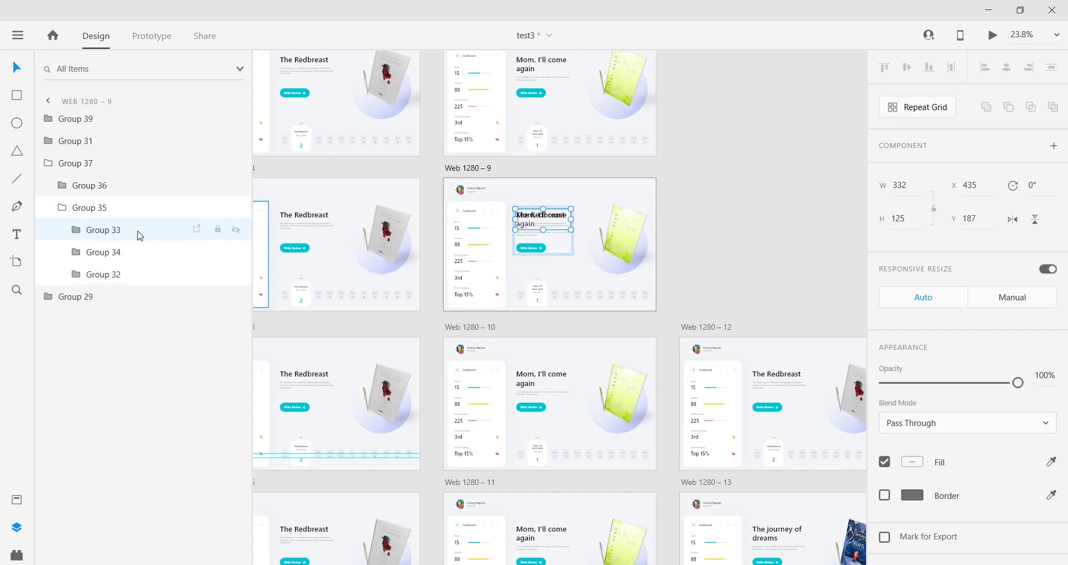
pyautogui.moveTo(135, 230); pyautogui.dragTo(142, 263)
# Move the Redbreast description text inside Mask Group 9 up 50 px to Y 212, out of its mask
pyautogui.scroll(3, 544, 221)
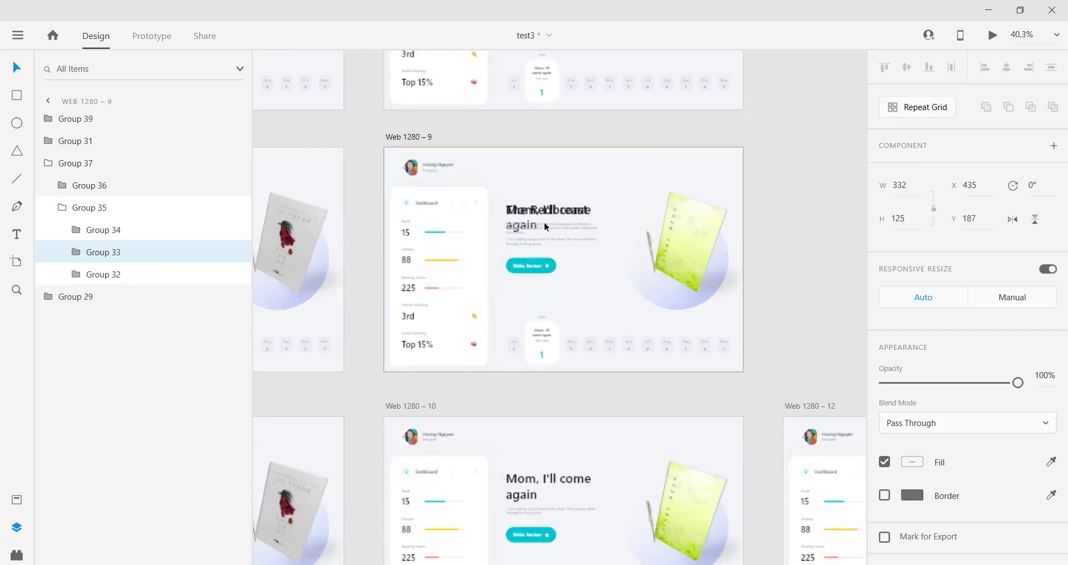
pyautogui.click(77, 253)
pyautogui.click(88, 273)
pyautogui.click(158, 318)
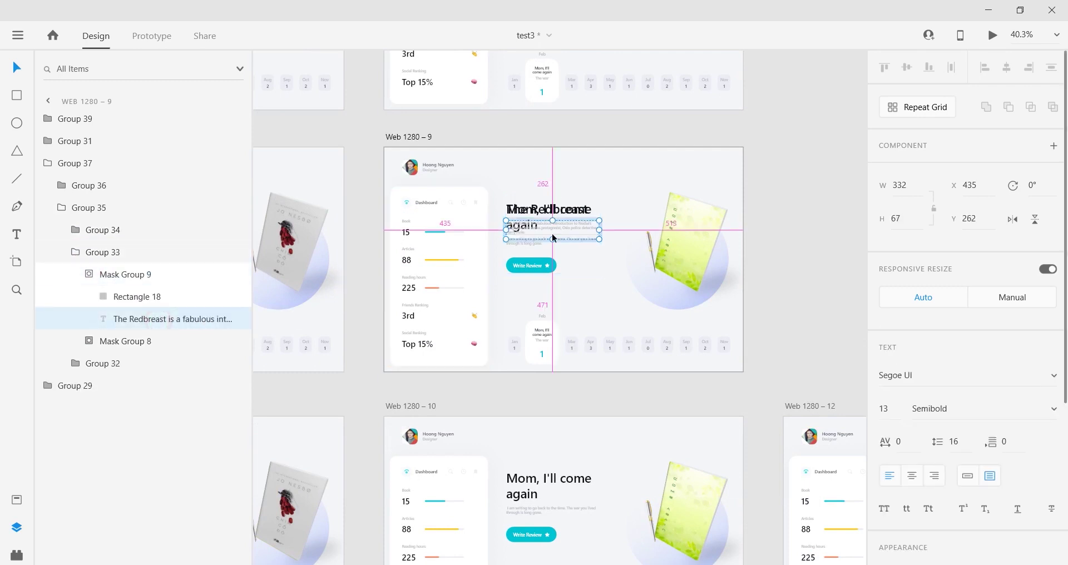
pyautogui.scroll(4, 435, 283)
pyautogui.scroll(1, 435, 283)
pyautogui.hotkey('shift', 'Up')
pyautogui.hotkey('shift', 'Up')
pyautogui.hotkey('shift', 'Up')
pyautogui.hotkey('shift', 'Up')
pyautogui.hotkey('shift', 'Up')
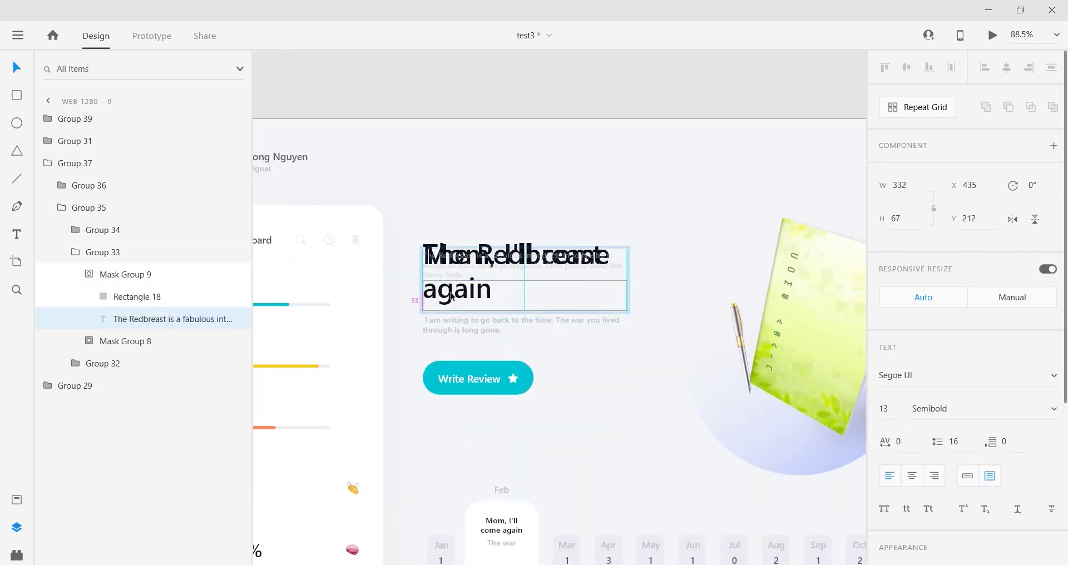
# Move the title The Redbreast inside Mask Group 8 up to Y 137 and collapse Group 33
pyautogui.click(89, 275)
pyautogui.click(89, 296)
pyautogui.click(129, 341)
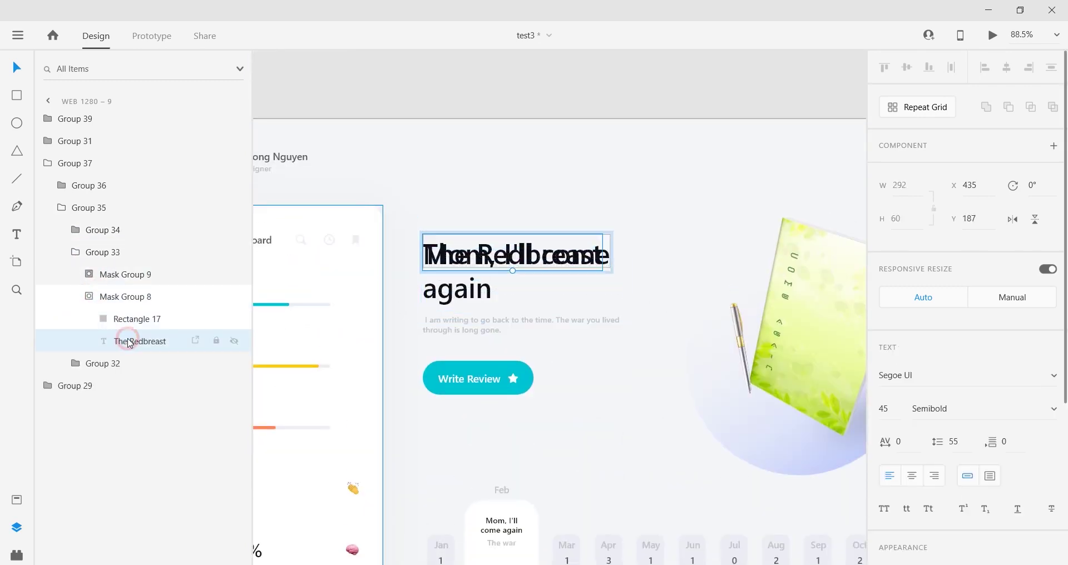
pyautogui.hotkey('shift', 'Up')
pyautogui.hotkey('shift', 'Up')
pyautogui.hotkey('shift', 'Up')
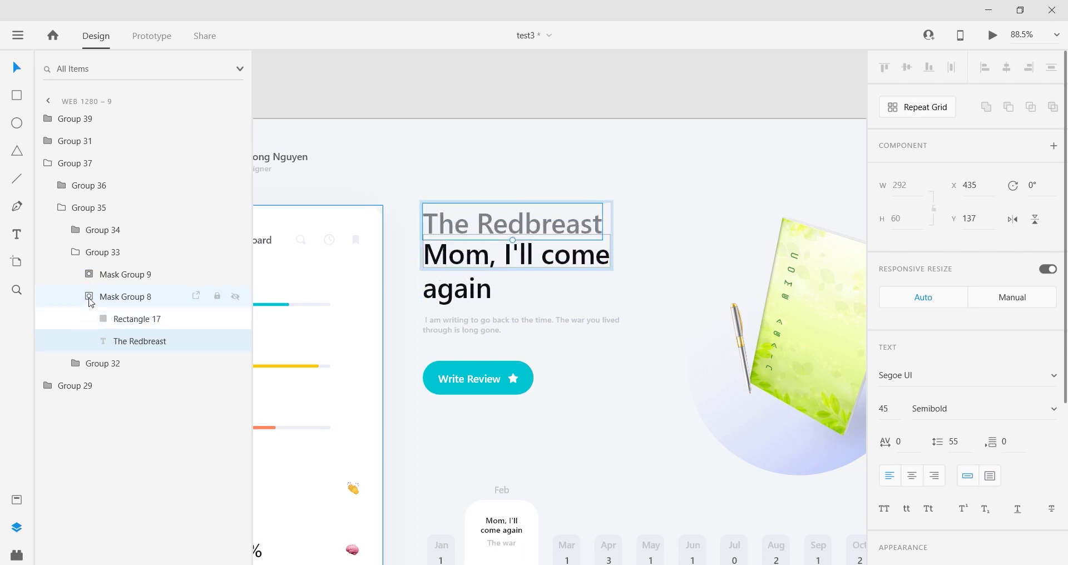
pyautogui.click(88, 296)
pyautogui.click(75, 252)
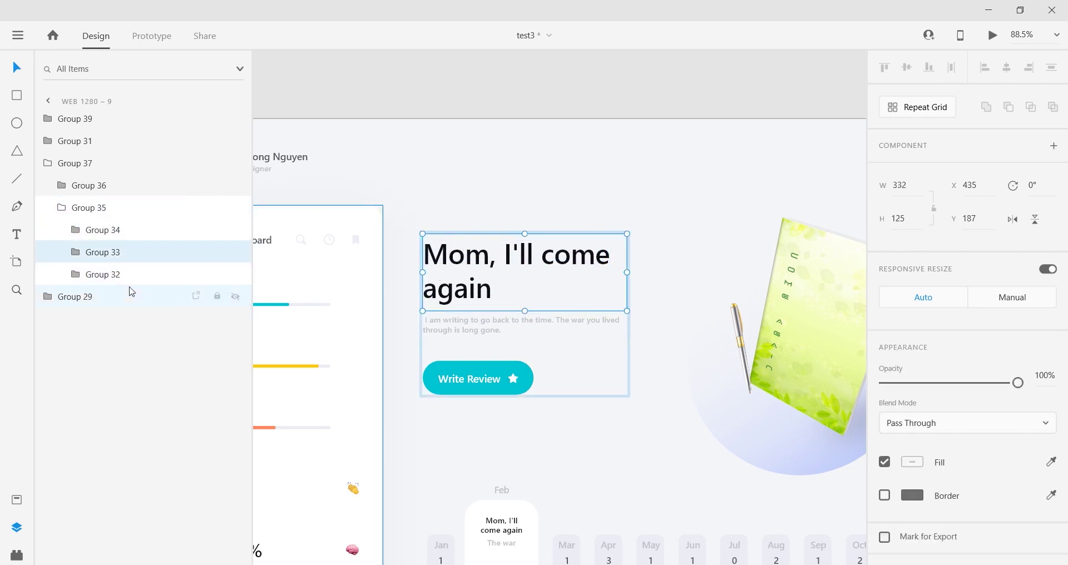
# Draw a rectangle about 321 × 115 over the title "Mom, I'll come again" inside Group 32
pyautogui.click(76, 275)
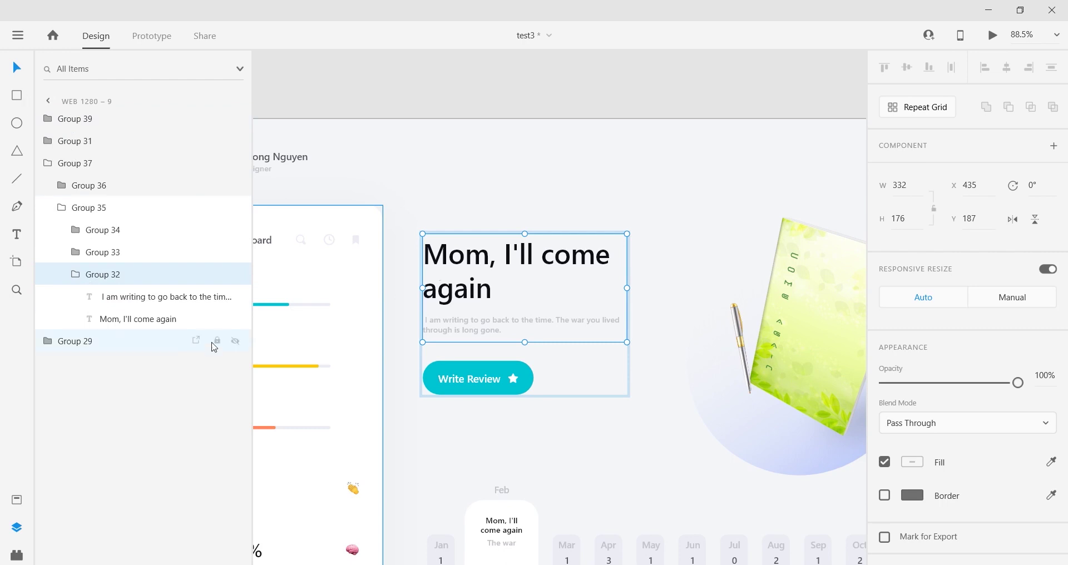
pyautogui.click(125, 298)
pyautogui.click(122, 323)
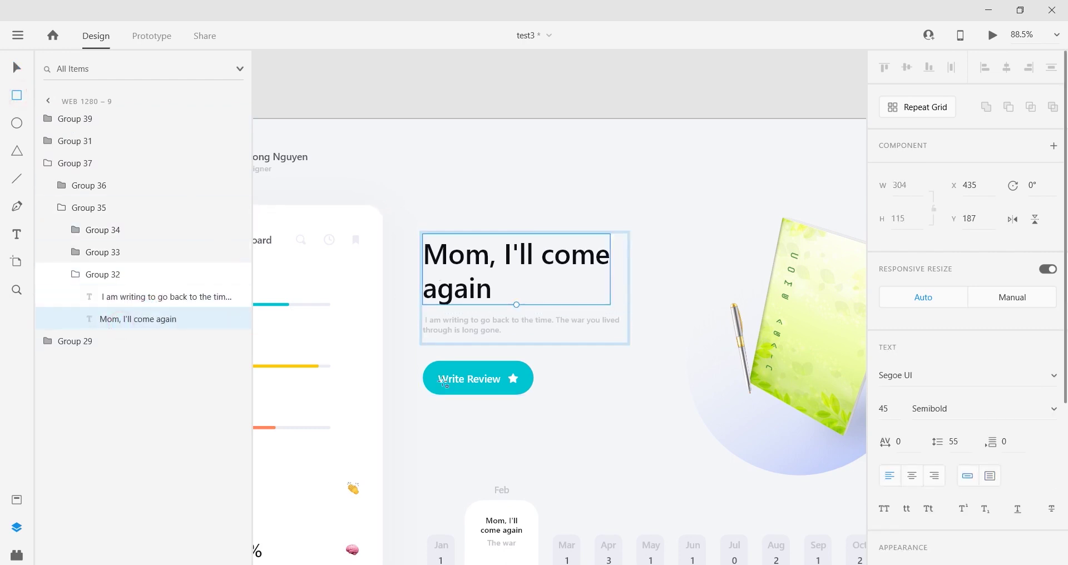
pyautogui.scroll(4, 491, 287)
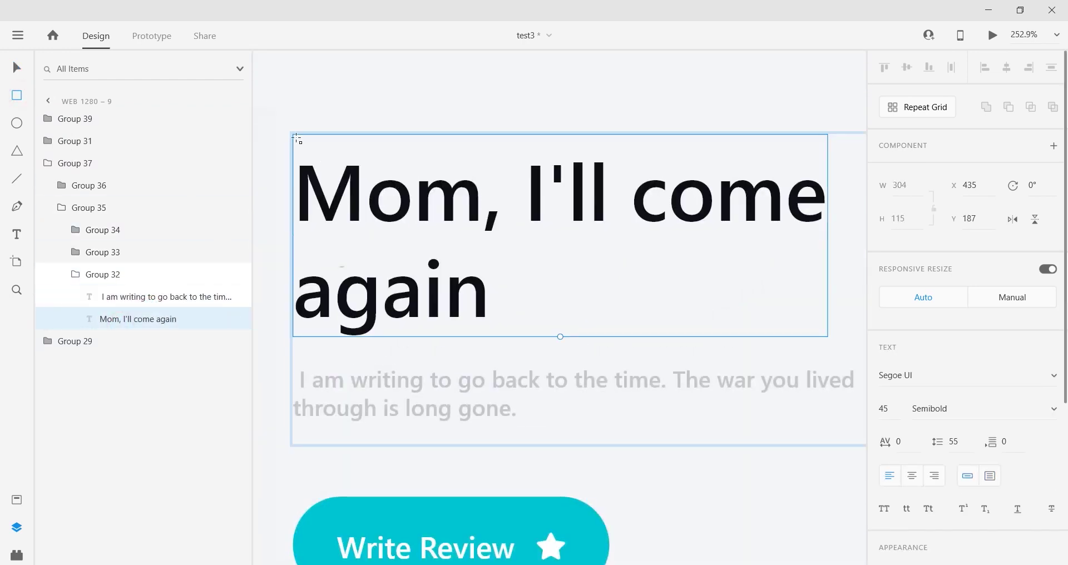
pyautogui.moveTo(295, 136)
pyautogui.mouseDown()
pyautogui.moveTo(639, 322)
pyautogui.moveTo(858, 340)
pyautogui.mouseUp()
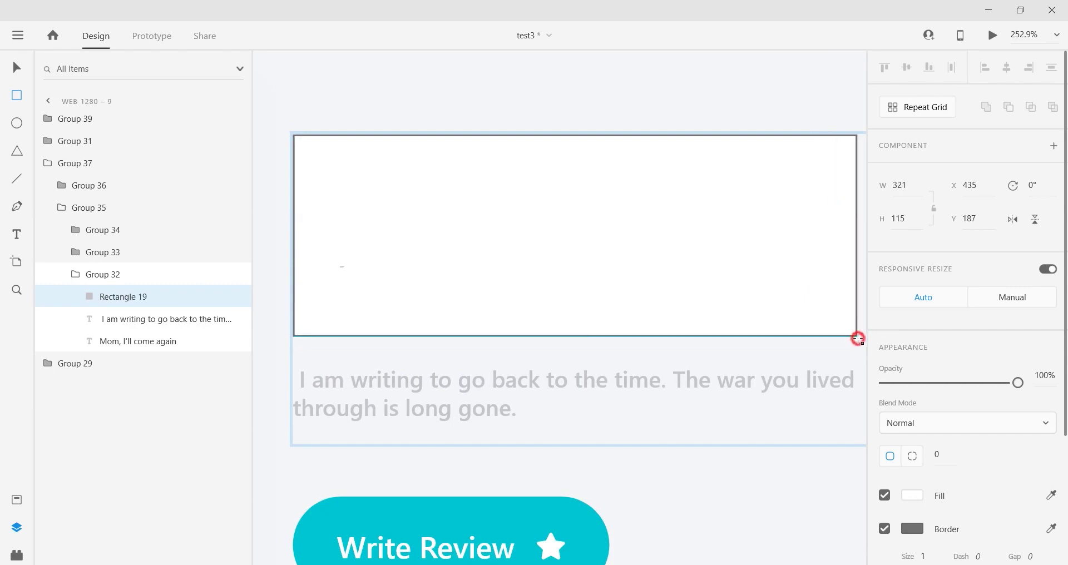
# Place the new rectangle directly above the "Mom, I'll come again" text layer and mask the title with it
pyautogui.moveTo(145, 339); pyautogui.dragTo(145, 338)
pyautogui.keyDown('shift'); pyautogui.click(149, 333); pyautogui.keyUp('shift')
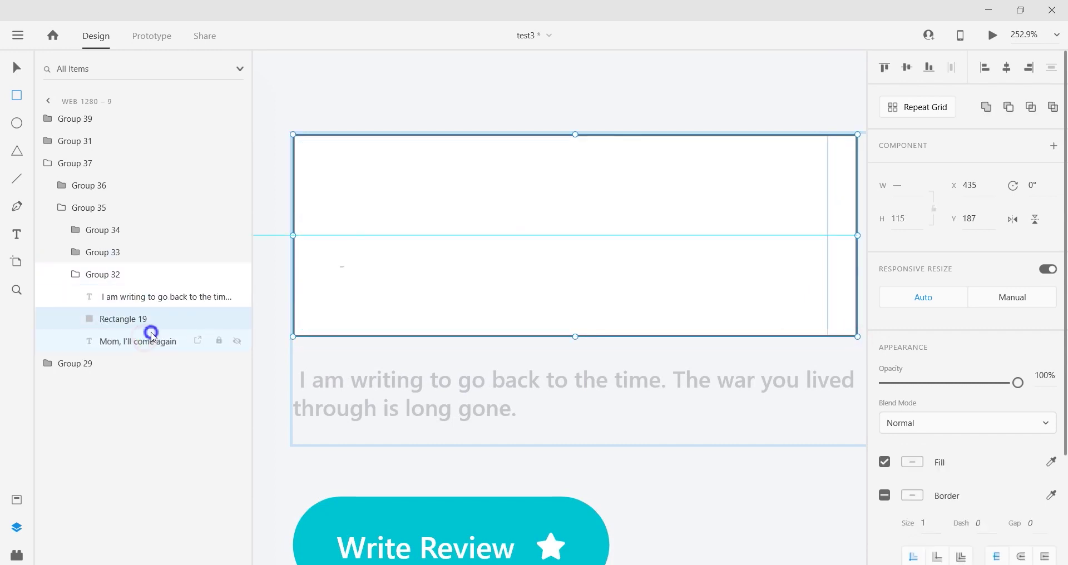
pyautogui.rightClick(150, 332)
pyautogui.click(231, 319)
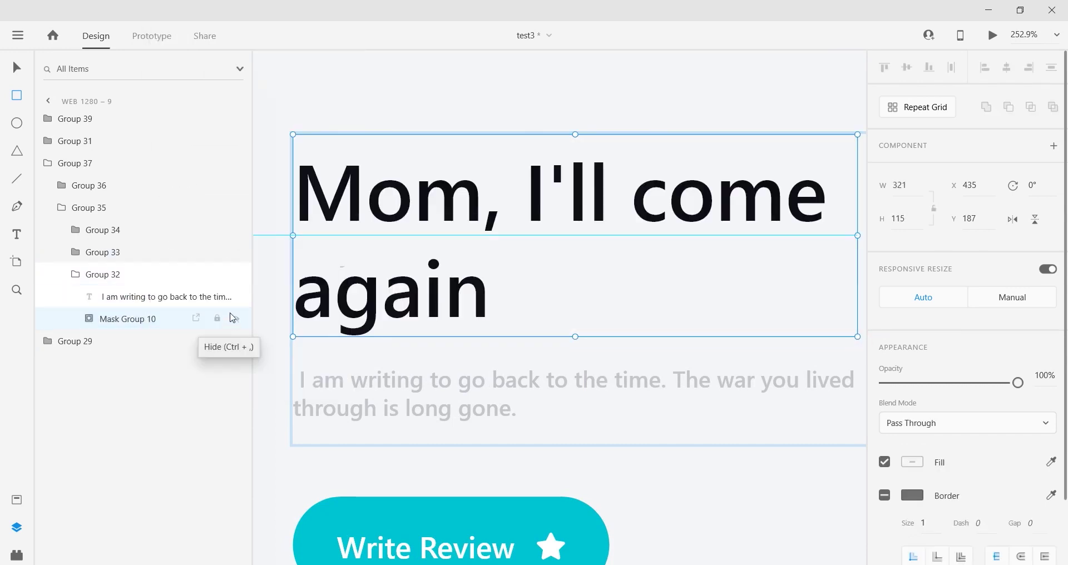
# Draw a rectangle about 361 × 33 covering the description text below the title "Mom, I'll come again" at X 435, Y 317
pyautogui.click(119, 296)
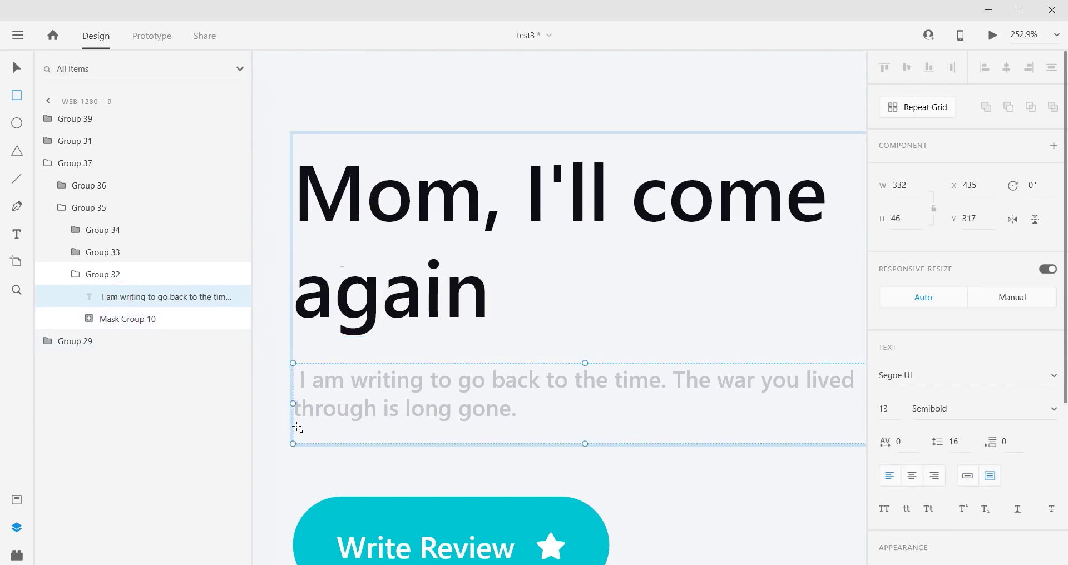
pyautogui.moveTo(296, 422); pyautogui.dragTo(927, 362)
pyautogui.moveTo(651, 411); pyautogui.dragTo(346, 382)
pyautogui.scroll(-1, 450, 382)
pyautogui.moveTo(457, 374); pyautogui.dragTo(666, 381)
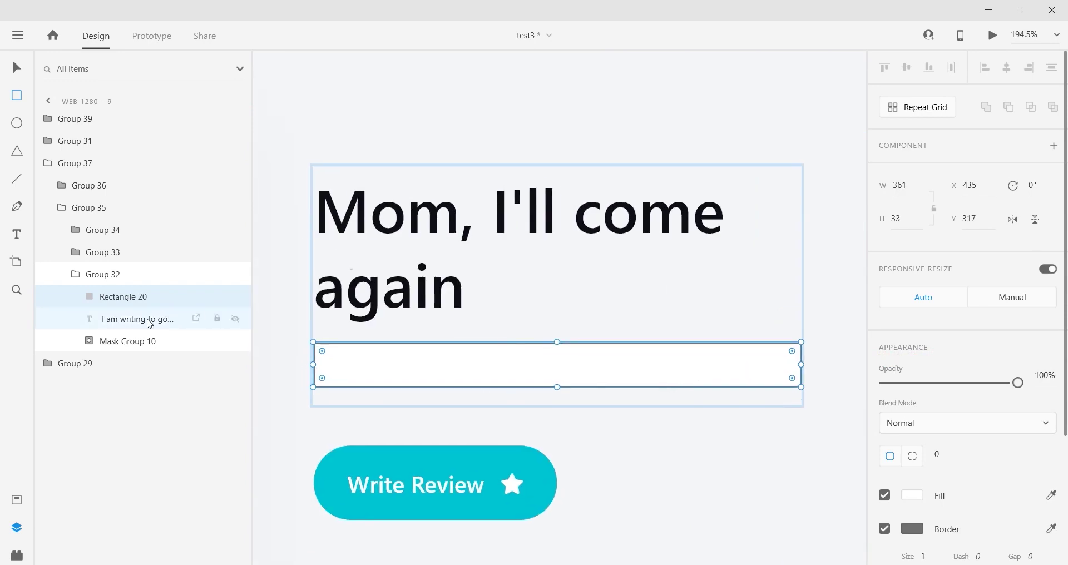
# Mask the description text "I am writing to go..." with the rectangle above it in Group 32 and collapse the group
pyautogui.keyDown('shift'); pyautogui.click(148, 321); pyautogui.keyUp('shift')
pyautogui.rightClick(153, 311)
pyautogui.click(205, 324)
pyautogui.click(72, 274)
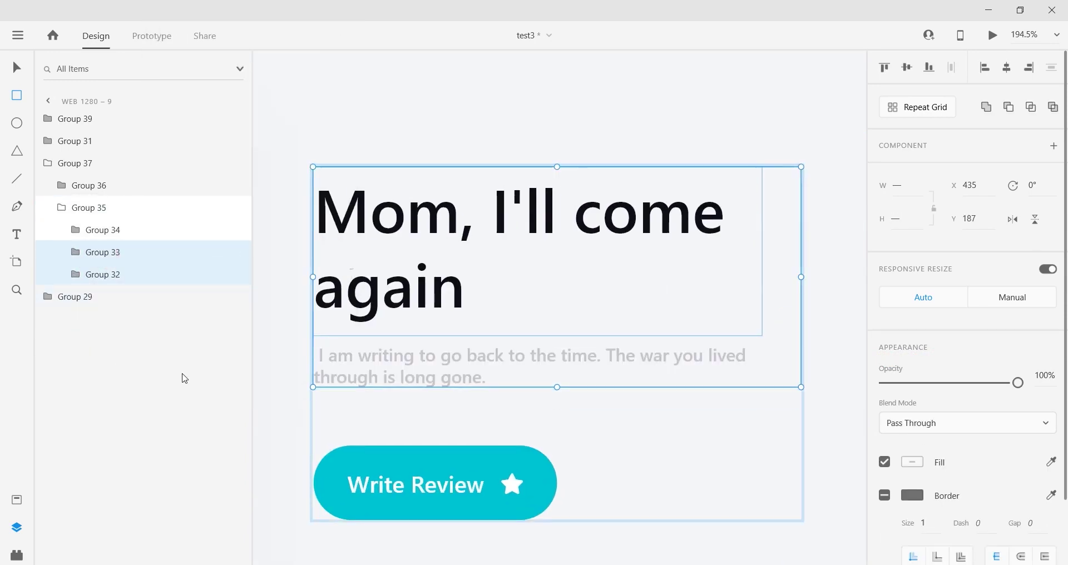
# Set the opacity of the Redbreast description text inside Mask Group 9 of Group 33 to 0%
pyautogui.click(75, 252)
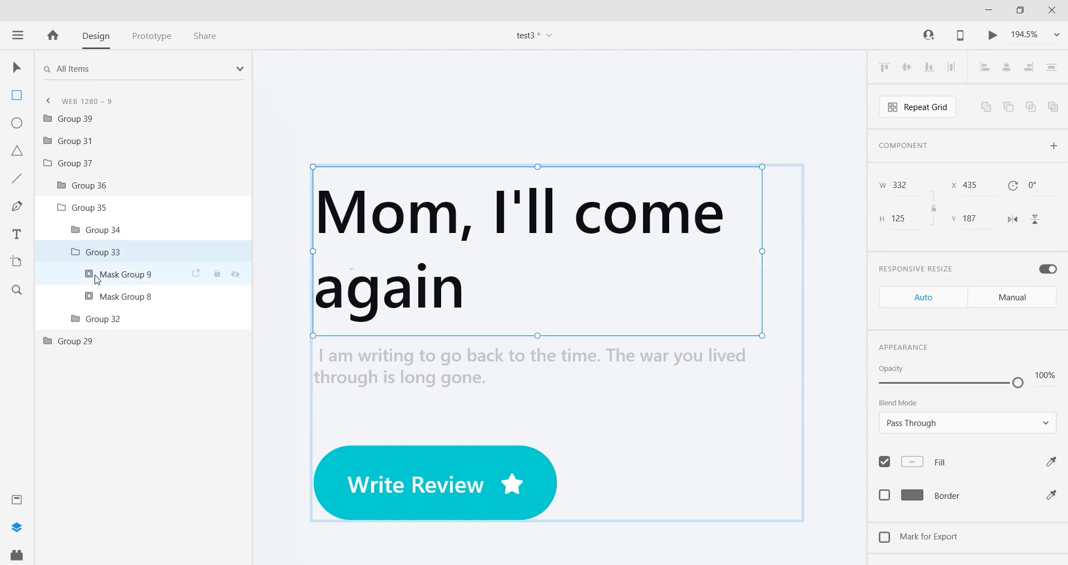
pyautogui.click(89, 274)
pyautogui.click(124, 316)
pyautogui.scroll(-4, 936, 451)
pyautogui.moveTo(1017, 348); pyautogui.dragTo(664, 348)
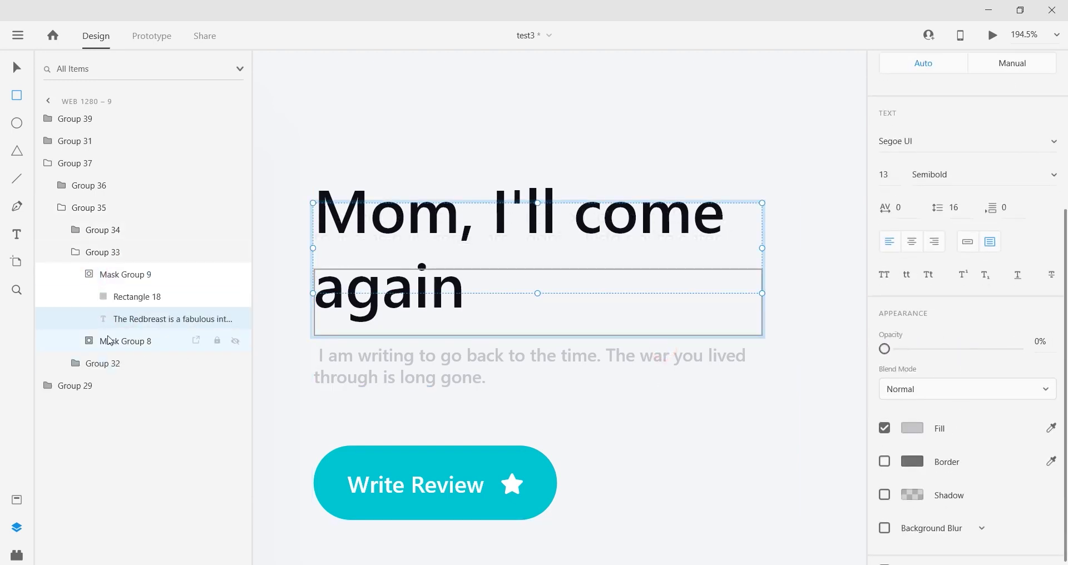
# Set the opacity of the title The Redbreast inside Mask Group 8 to 0% and collapse Group 33
pyautogui.click(89, 341)
pyautogui.click(126, 389)
pyautogui.scroll(-4, 963, 441)
pyautogui.moveTo(1018, 333); pyautogui.dragTo(742, 342)
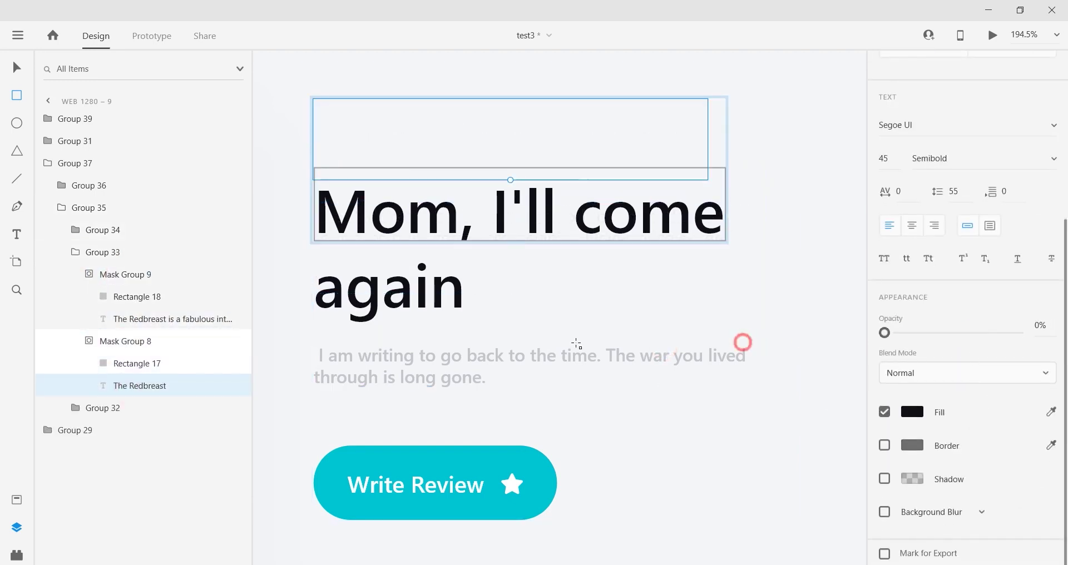
pyautogui.click(89, 341)
pyautogui.click(89, 274)
pyautogui.click(75, 253)
# Replace Group 32 on artboard Web 1280 – 10 with copies of Groups 33 and 32 from Web 1280 – 9, placed below Group 34
pyautogui.click(104, 253)
pyautogui.keyDown('shift'); pyautogui.click(107, 280); pyautogui.keyUp('shift')
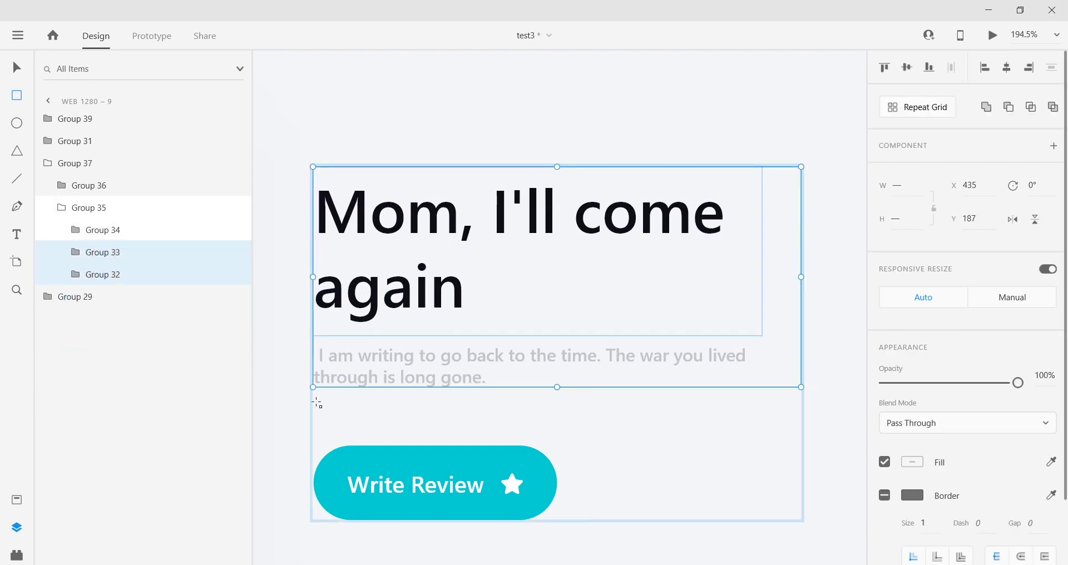
pyautogui.scroll(-2, 515, 341)
pyautogui.scroll(-7, 515, 340)
pyautogui.click(13, 67)
pyautogui.scroll(-1, 614, 238)
pyautogui.scroll(-3, 614, 238)
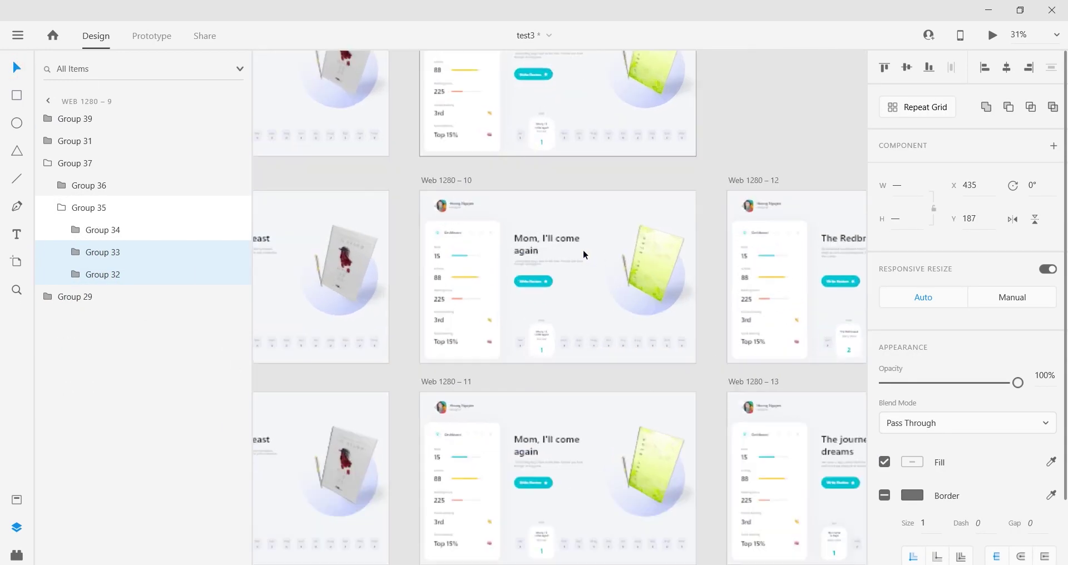
pyautogui.click(525, 248)
pyautogui.press('Delete')
pyautogui.hotkey('ctrl', 'v')
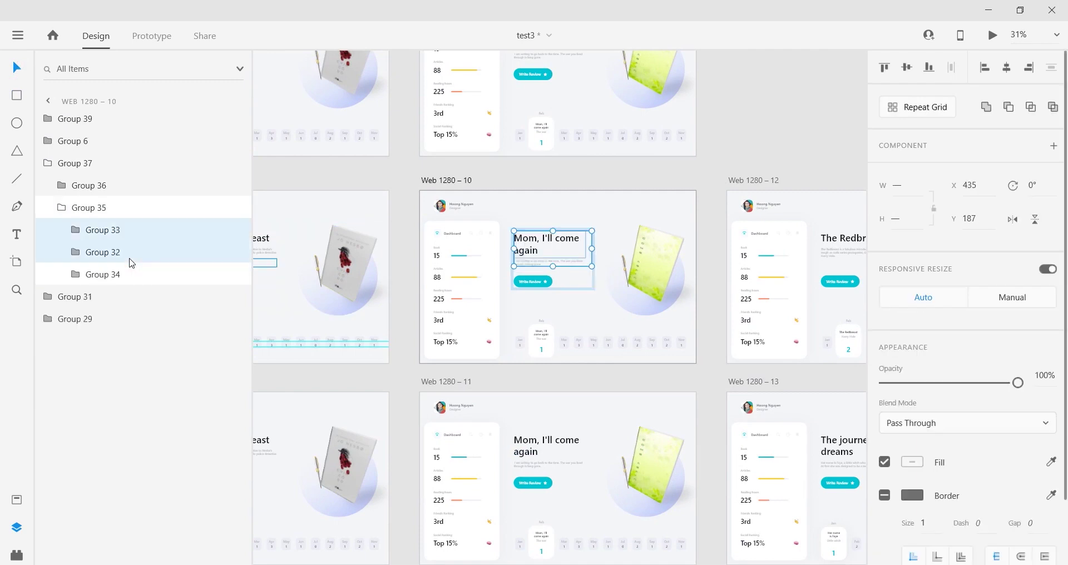
pyautogui.moveTo(145, 238); pyautogui.dragTo(137, 283)
# Replace the title group on artboard Web 1280 – 11 with the copied Groups 33 and 32, placed below Group 34
pyautogui.scroll(-3, 412, 322)
pyautogui.click(562, 322)
pyautogui.press('Delete')
pyautogui.hotkey('ctrl', 'v')
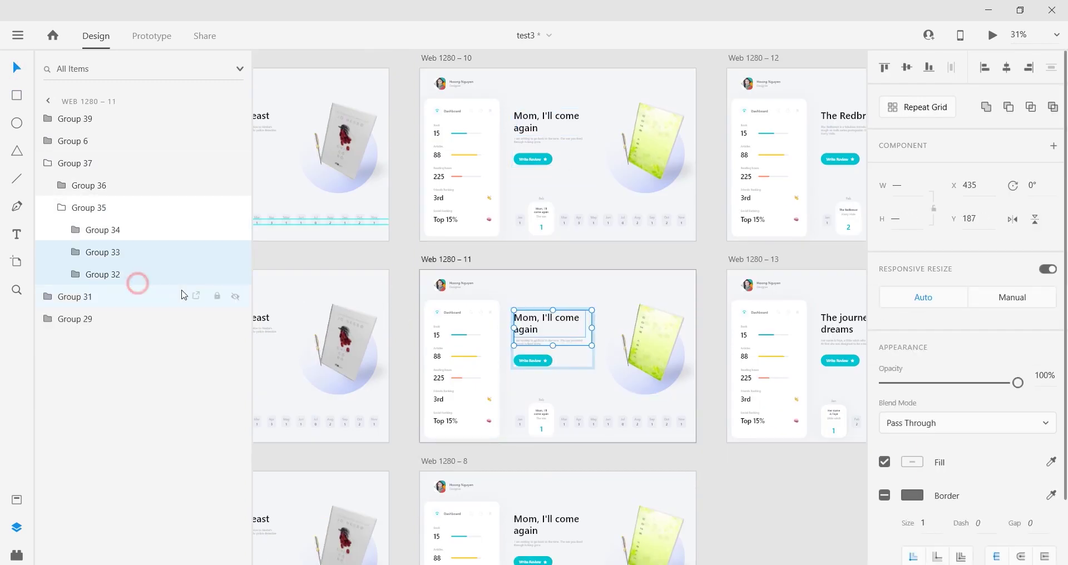
# Replace the title group on artboard Web 1280 – 8 with the copied Groups 33 and 32, placed below Group 34
pyautogui.scroll(-3, 539, 450)
pyautogui.click(555, 333)
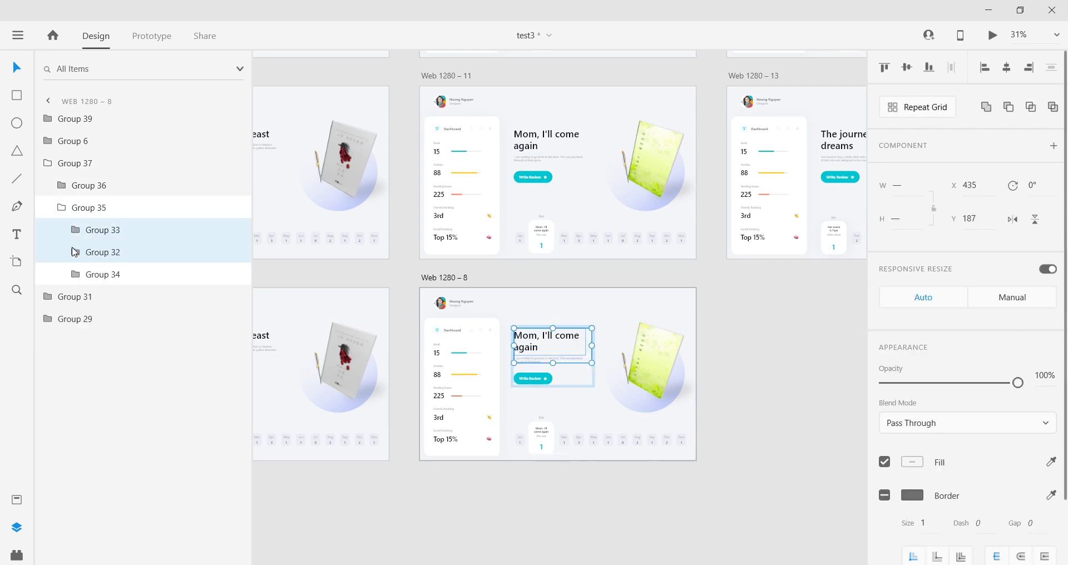
pyautogui.moveTo(120, 289); pyautogui.dragTo(126, 283)
pyautogui.scroll(-5, 483, 350)
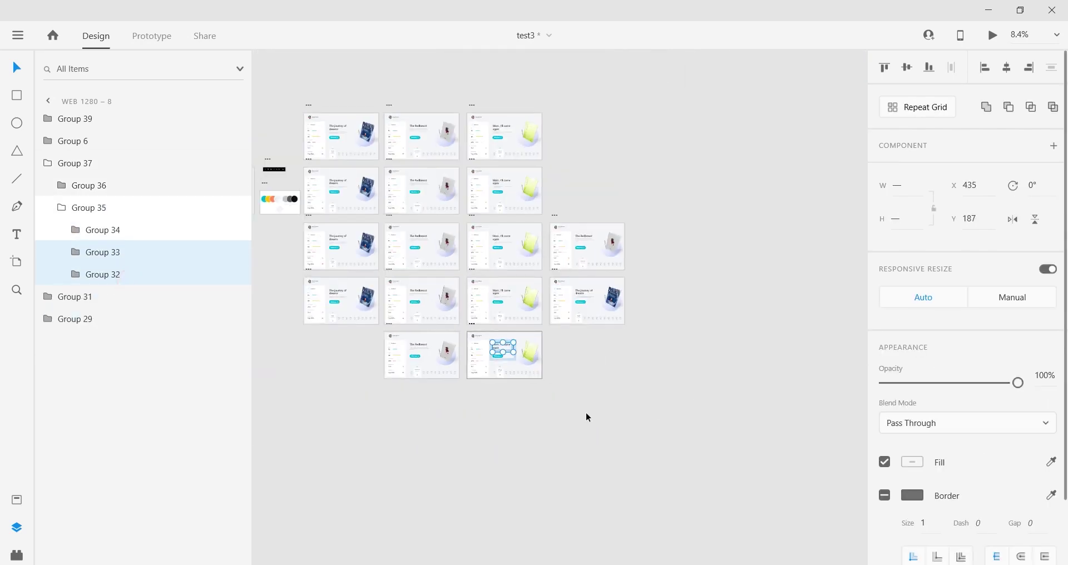
# Examine the title group on artboard Web 1280 – 12 and compare it with the neighbouring book artboards
pyautogui.click(586, 412)
pyautogui.scroll(2, 521, 365)
pyautogui.scroll(2, 515, 365)
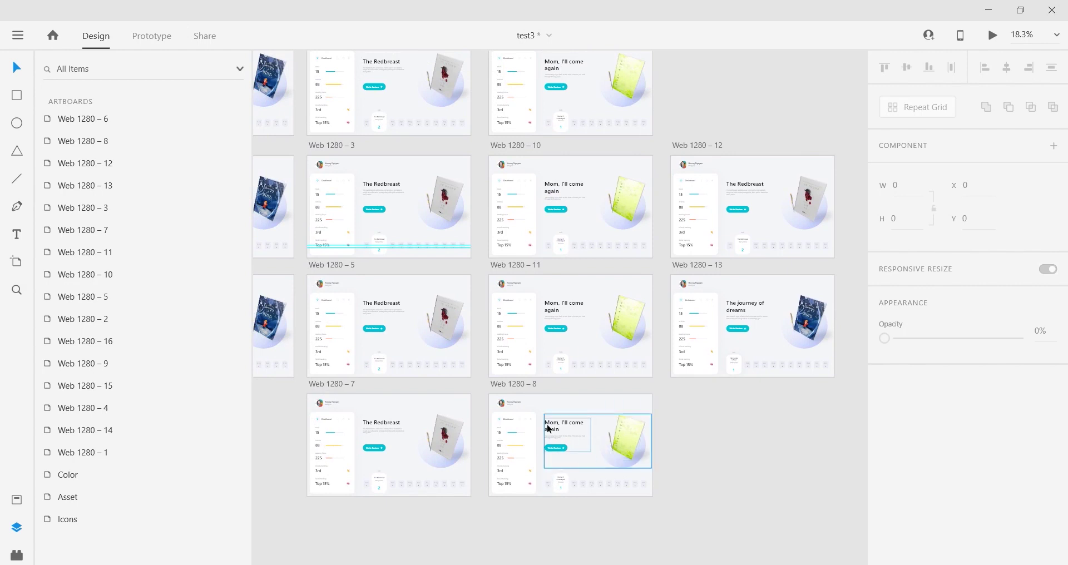
pyautogui.hscroll(2, 683, 360)
pyautogui.click(710, 192)
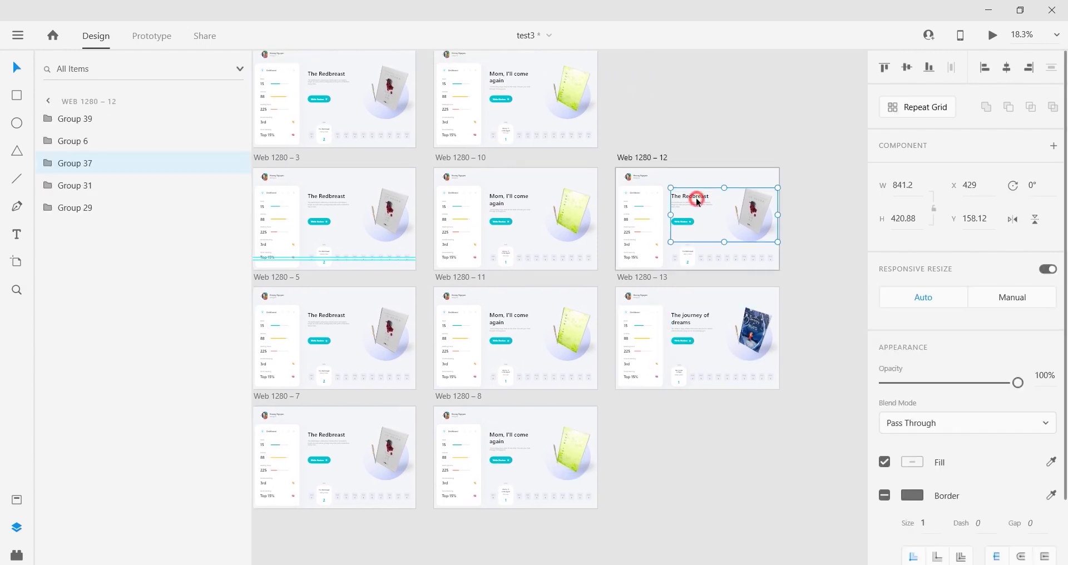
pyautogui.doubleClick(696, 198)
pyautogui.doubleClick(696, 198)
pyautogui.click(805, 104)
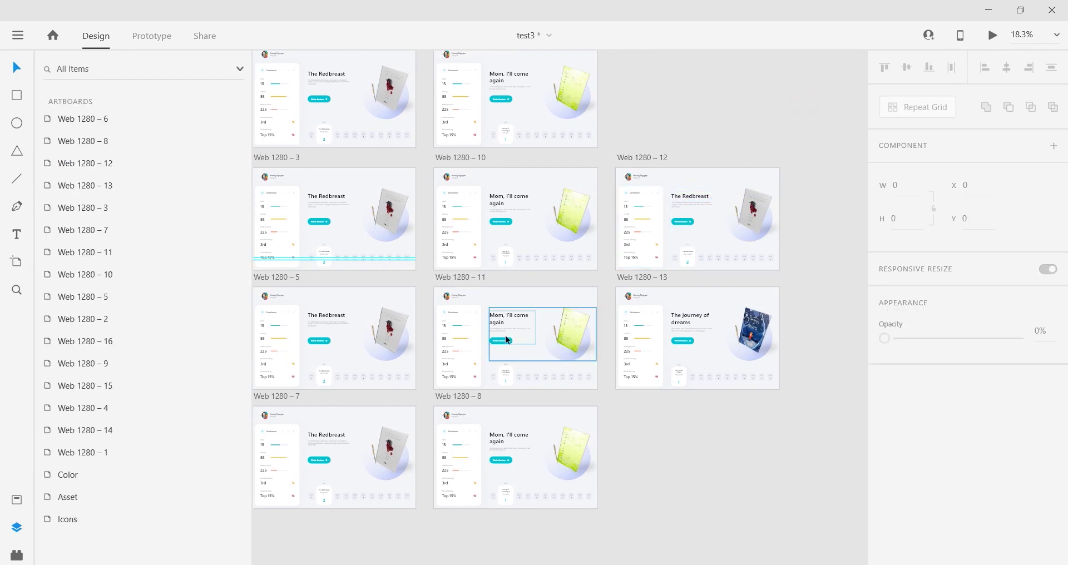
pyautogui.scroll(5, 503, 119)
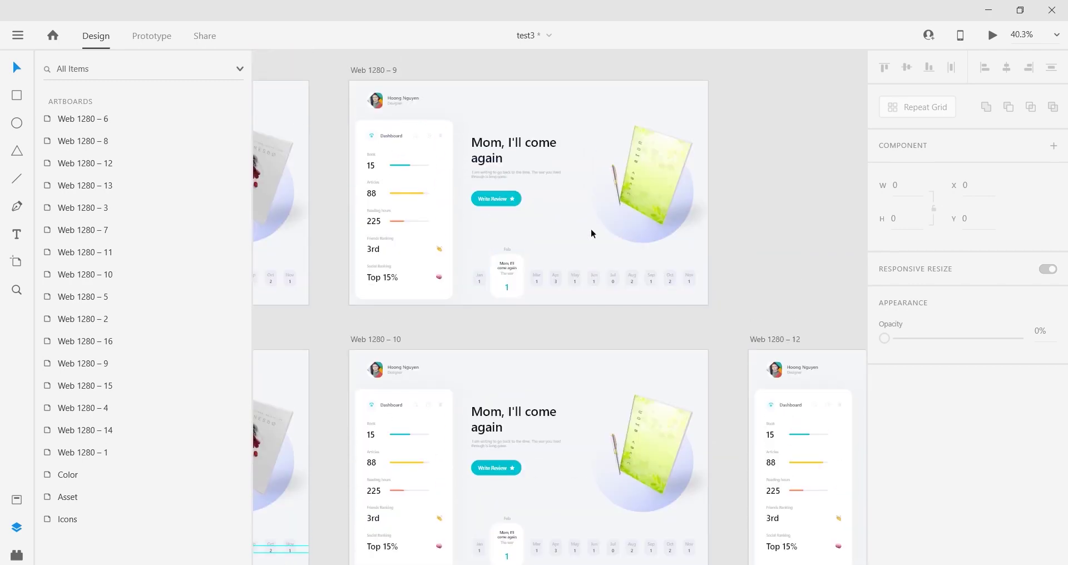
# Undo the title group replacements on artboards Web 1280 – 8 and Web 1280 – 11
pyautogui.hotkey('ctrl', 'z')
pyautogui.hotkey('ctrl', 'z')
pyautogui.hotkey('ctrl', 'z')
pyautogui.hotkey('ctrl', 'z')
pyautogui.hotkey('ctrl', 'z')
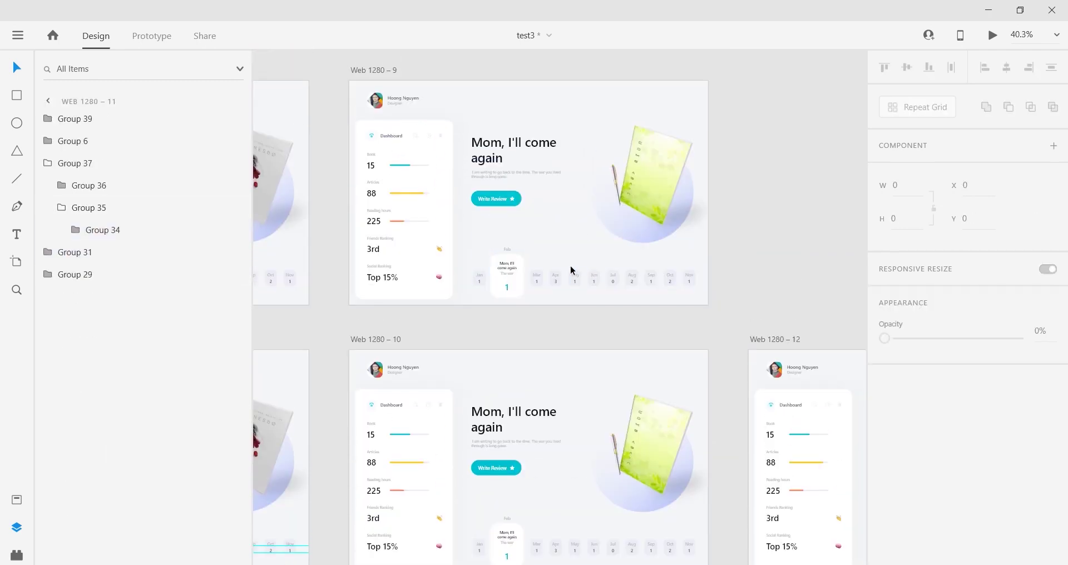
pyautogui.scroll(-2, 568, 266)
pyautogui.hotkey('ctrl', 'z')
pyautogui.hotkey('ctrl', 'z')
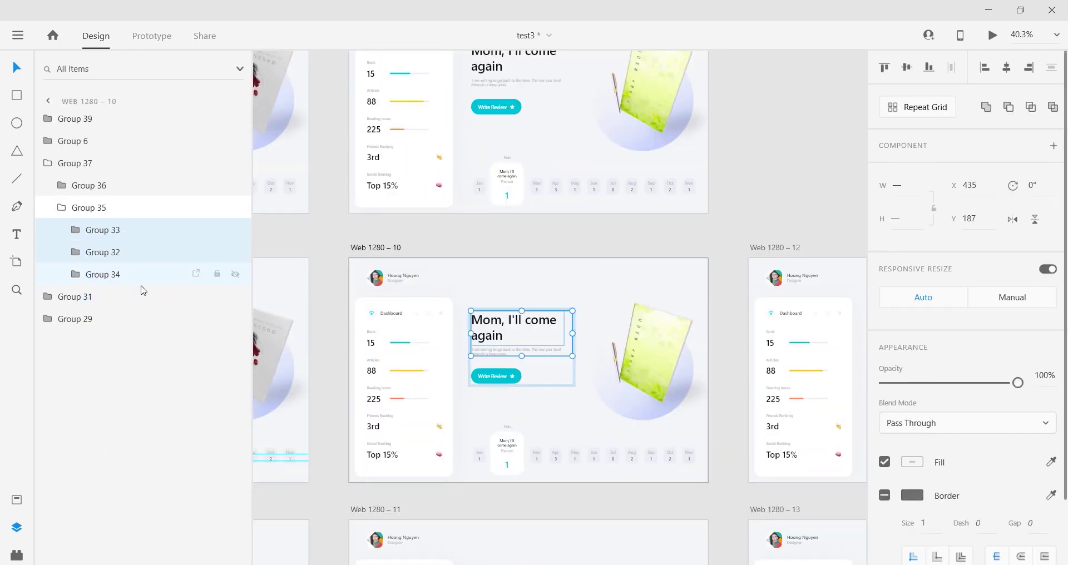
# Undo the group replacement on Web 1280 – 10 and the opacity change of the title The Redbreast on Web 1280 – 9
pyautogui.scroll(-6, 502, 263)
pyautogui.press('Delete')
pyautogui.scroll(6, 478, 195)
pyautogui.hotkey('ctrl', 'z')
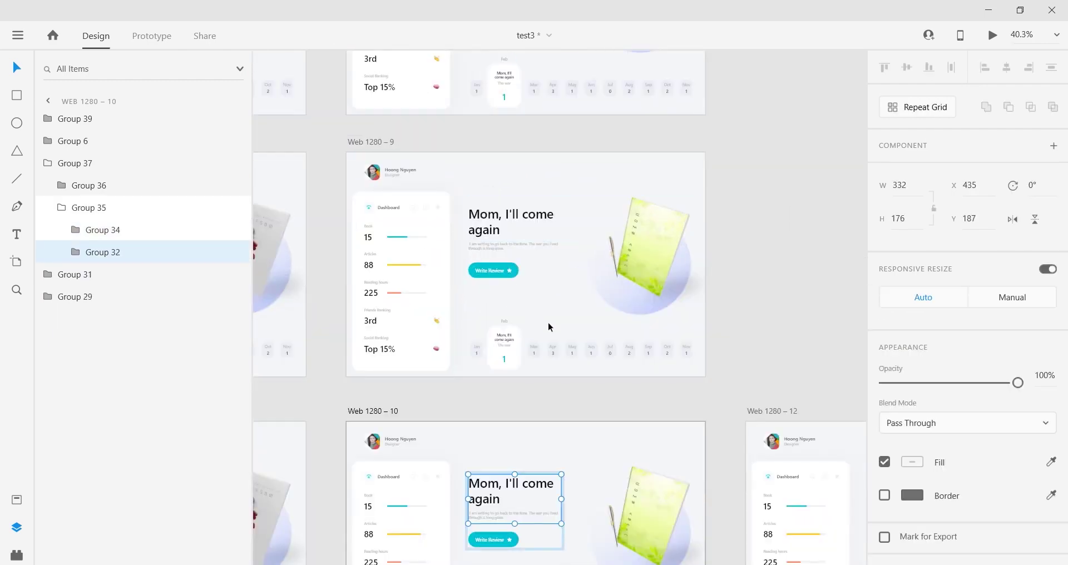
pyautogui.scroll(1, 548, 321)
pyautogui.hotkey('ctrl', 'z')
# Collapse Group 33 on artboard Web 1280 – 9 and rename Group 32 to Group 35
pyautogui.scroll(3, 498, 268)
pyautogui.scroll(-4, 984, 374)
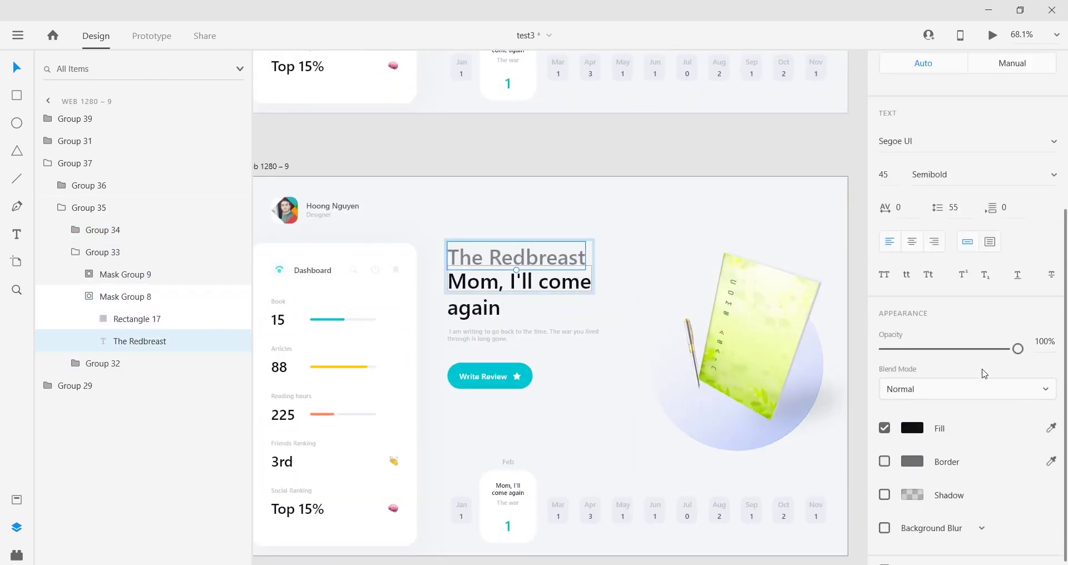
pyautogui.click(78, 252)
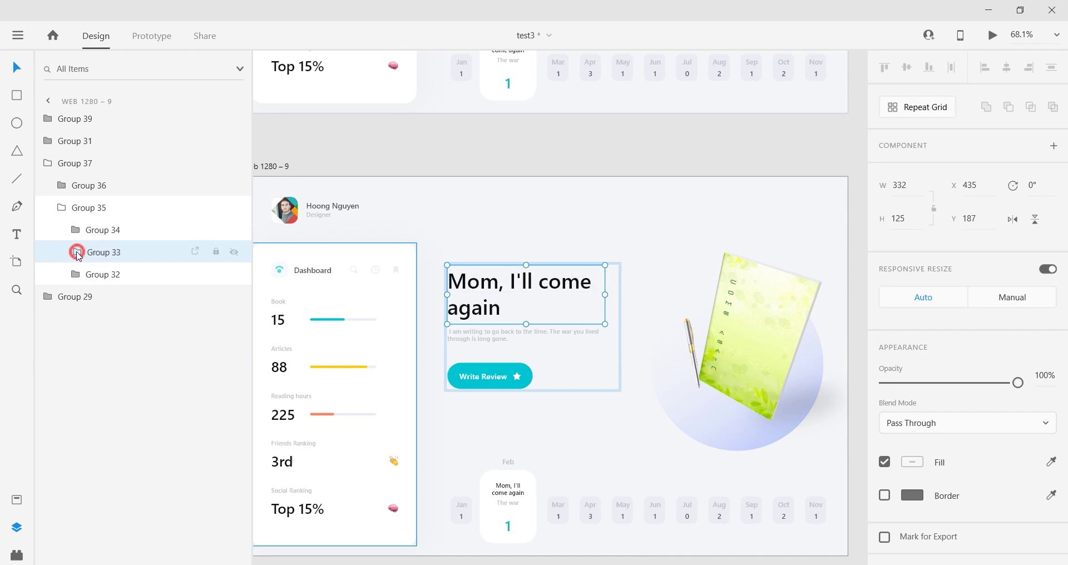
pyautogui.click(119, 276)
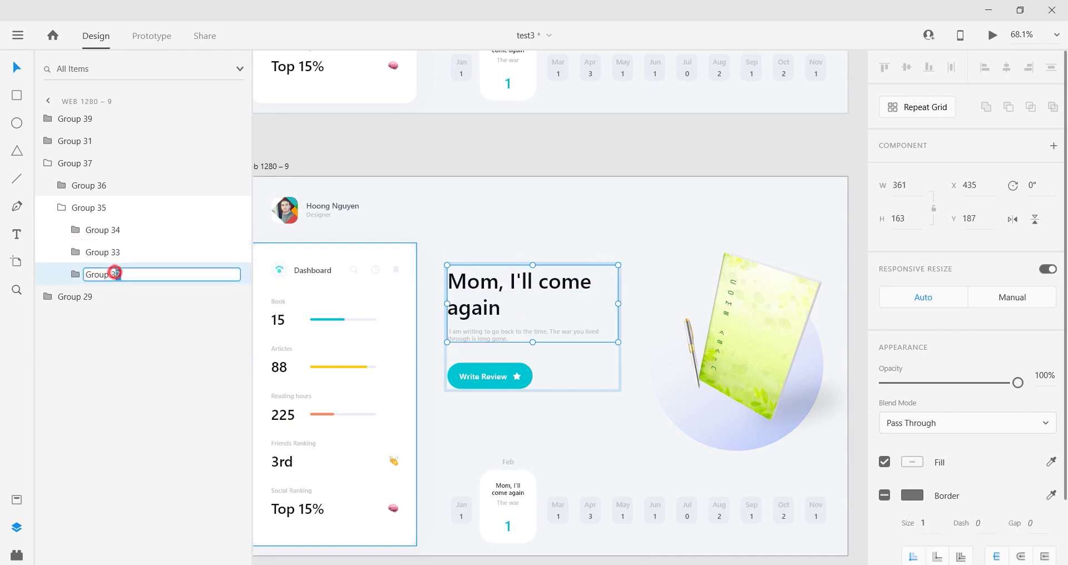
pyautogui.write('5')
# Replace Group 32 on artboard Web 1280 – 10 with copies of Groups 33 and 35 from Web 1280 – 9, placed below Group 34
pyautogui.keyDown('shift'); pyautogui.click(128, 260); pyautogui.keyUp('shift')
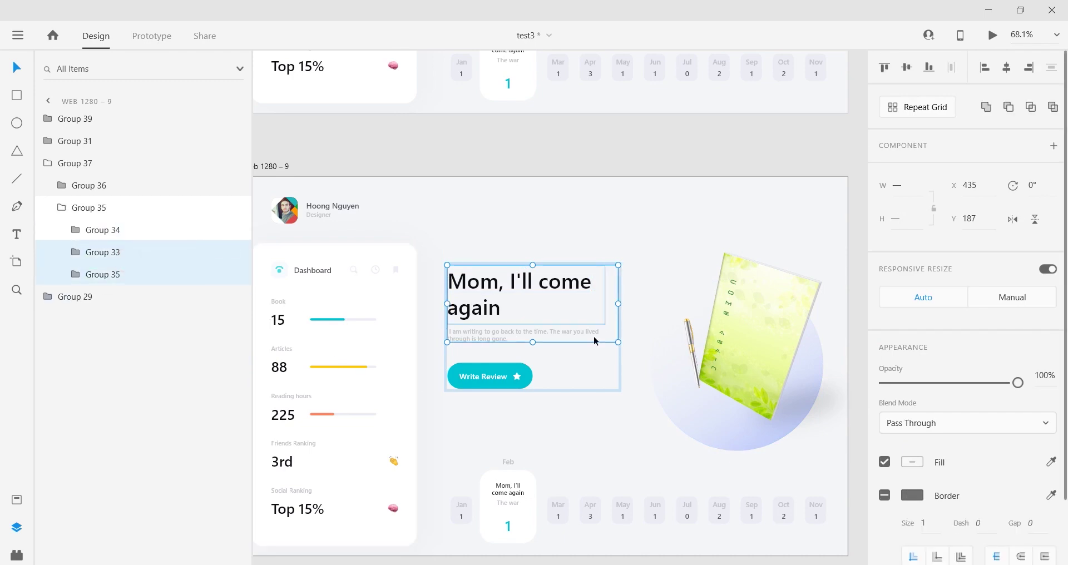
pyautogui.scroll(-5, 593, 333)
pyautogui.click(559, 370)
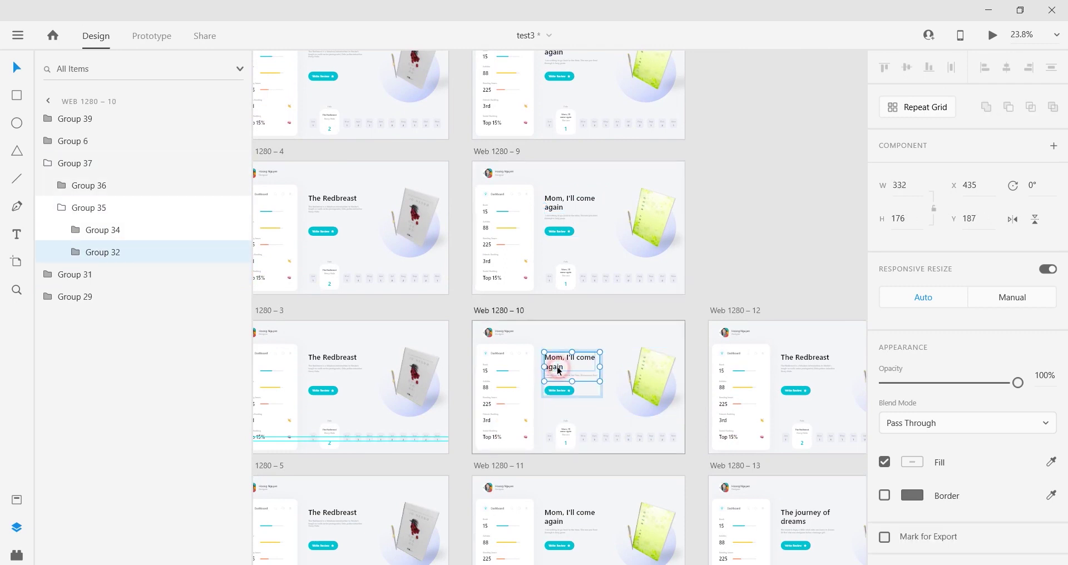
pyautogui.press('Delete')
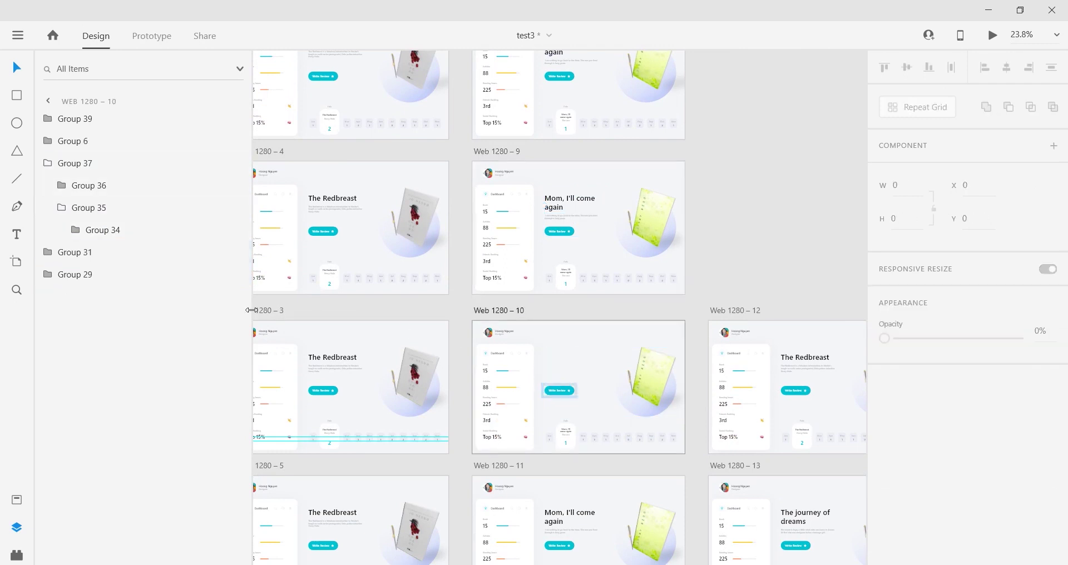
pyautogui.hotkey('ctrl', 'v')
pyautogui.moveTo(99, 237); pyautogui.dragTo(111, 282)
# Replace Group 32 on artboard Web 1280 – 11 with the copied Groups 33 and 35, placed below Group 34
pyautogui.scroll(-2, 575, 386)
pyautogui.click(575, 385)
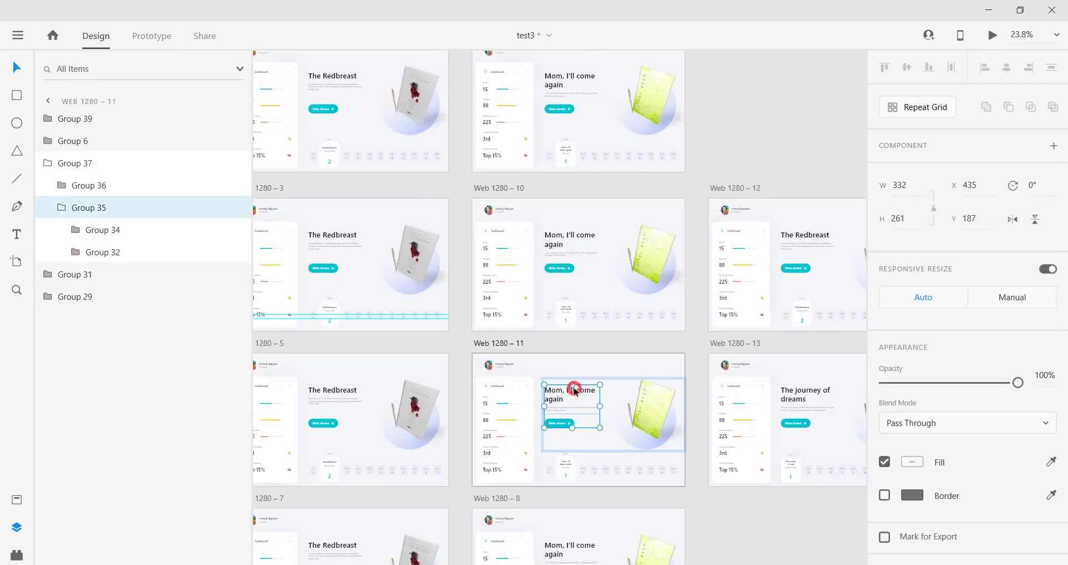
pyautogui.moveTo(132, 285); pyautogui.dragTo(128, 278)
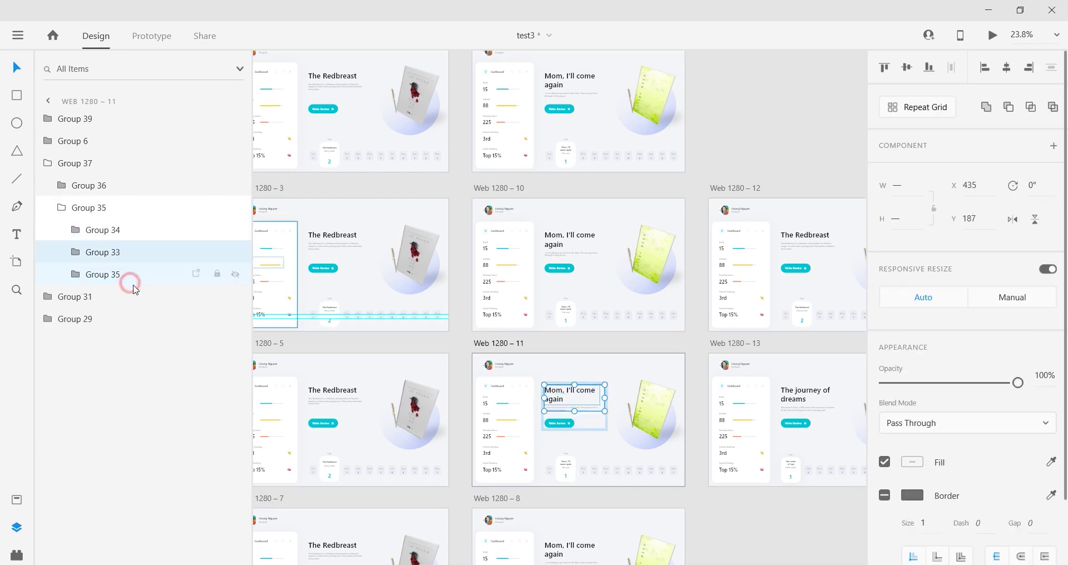
# Replace the title group on artboard Web 1280 – 8 with the copied Groups 33 and 35, move them below Group 34 and deselect
pyautogui.scroll(-2, 577, 439)
pyautogui.click(575, 441)
pyautogui.press('Delete')
pyautogui.hotkey('ctrl', 'v')
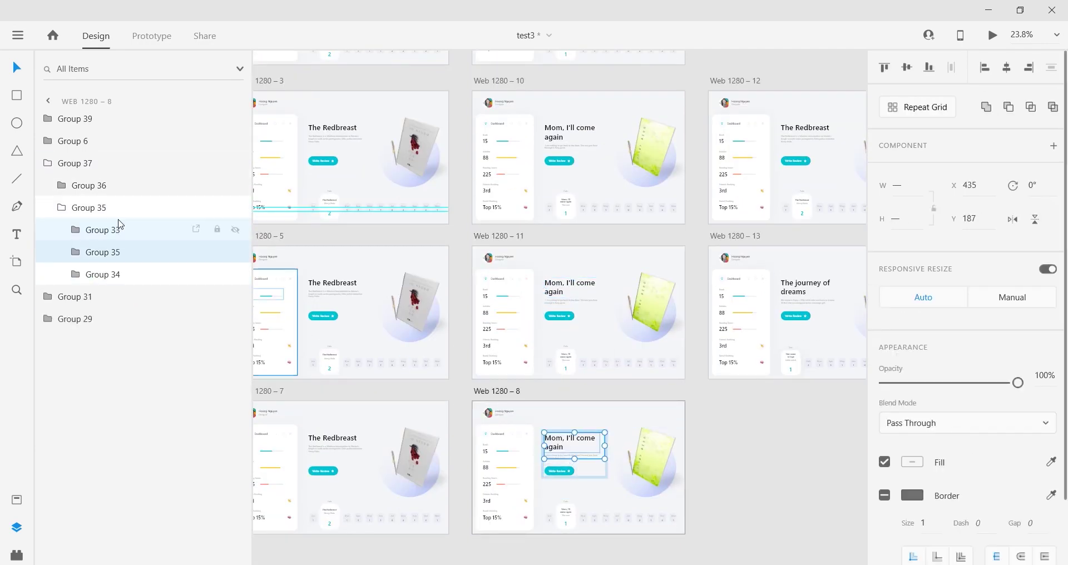
pyautogui.moveTo(118, 224); pyautogui.dragTo(124, 281)
pyautogui.scroll(-4, 720, 464)
pyautogui.click(761, 477)
pyautogui.scroll(3, 759, 481)
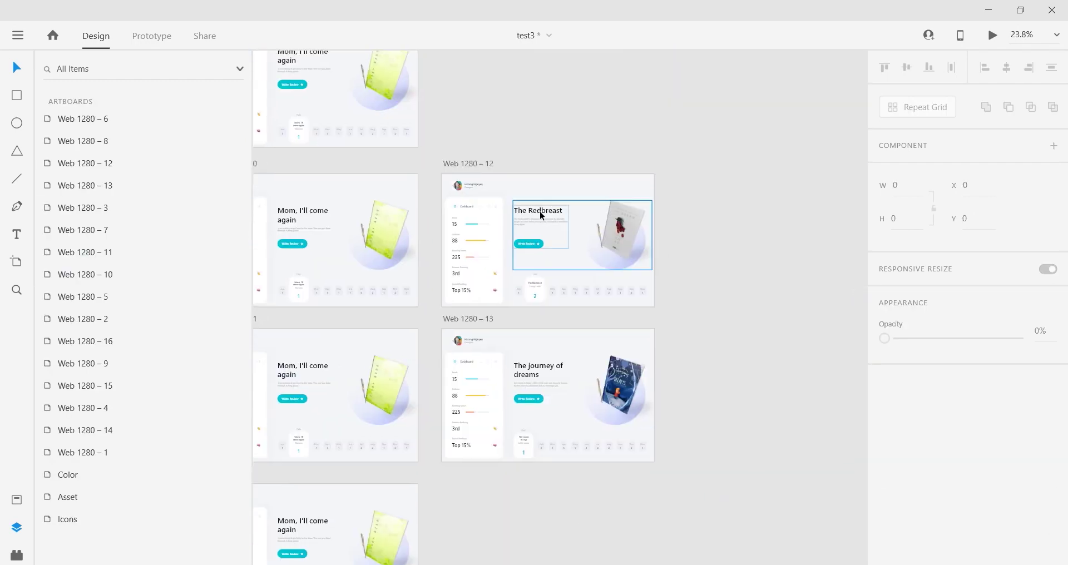
pyautogui.scroll(-1, 501, 383)
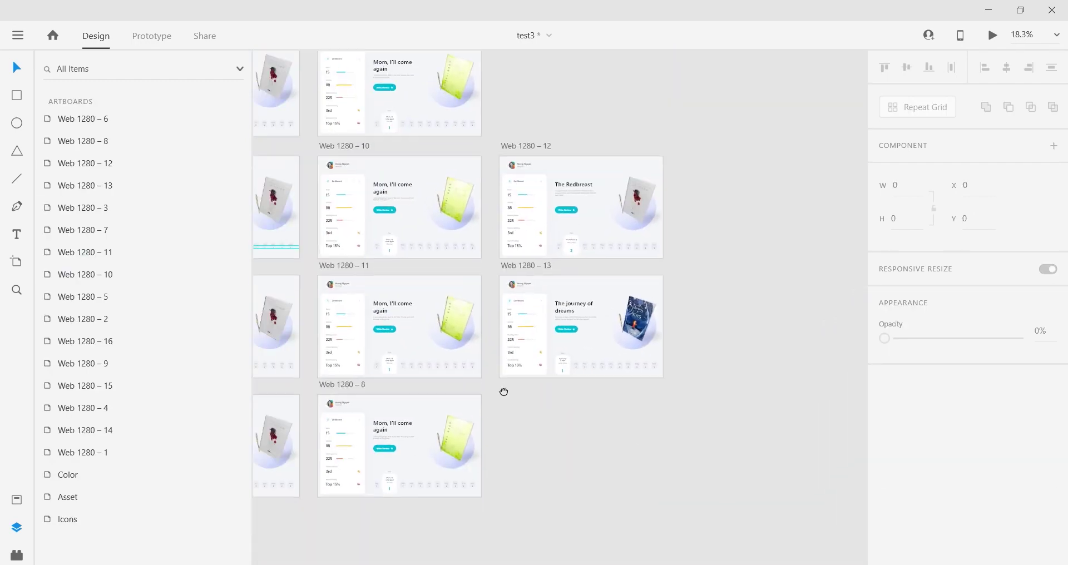
pyautogui.scroll(-2, 557, 344)
pyautogui.scroll(4, 589, 319)
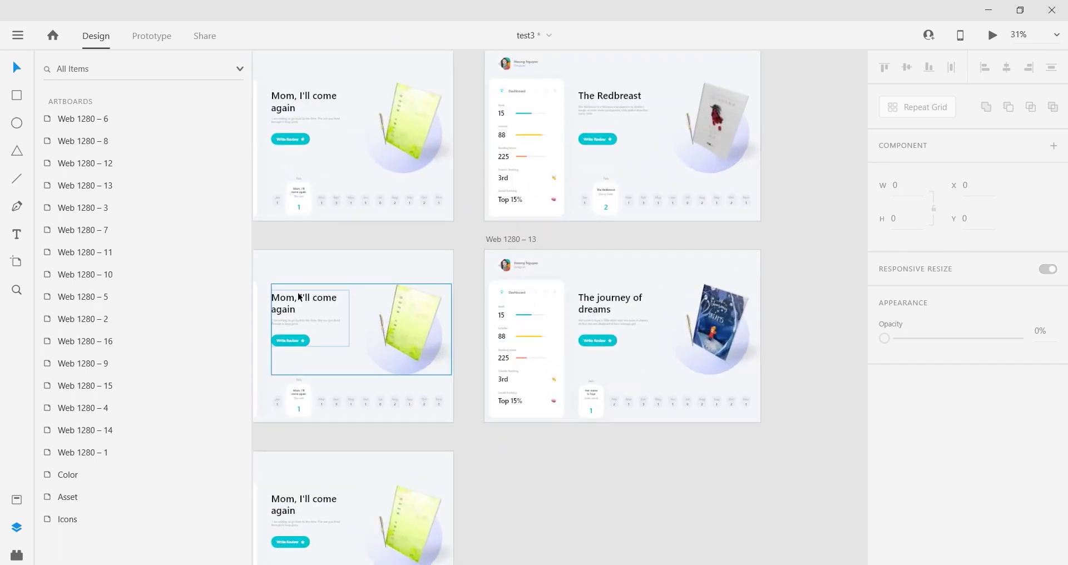
pyautogui.scroll(-2, 309, 306)
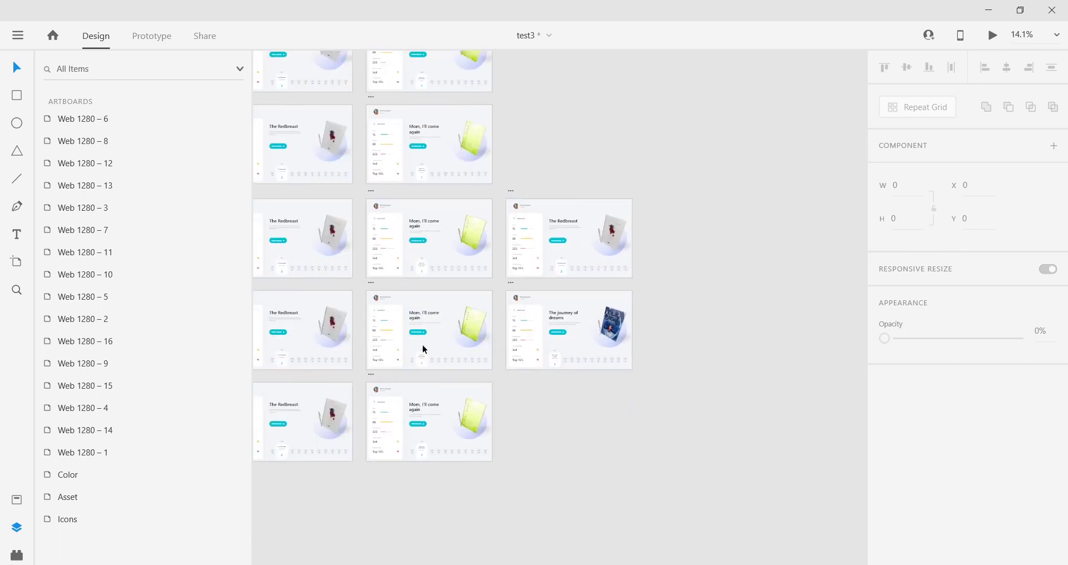
# Copy the inner title group Group 35 from artboard Web 1280 – 9 into Group 35 on Web 1280 – 4
pyautogui.doubleClick(429, 132)
pyautogui.scroll(2, 461, 222)
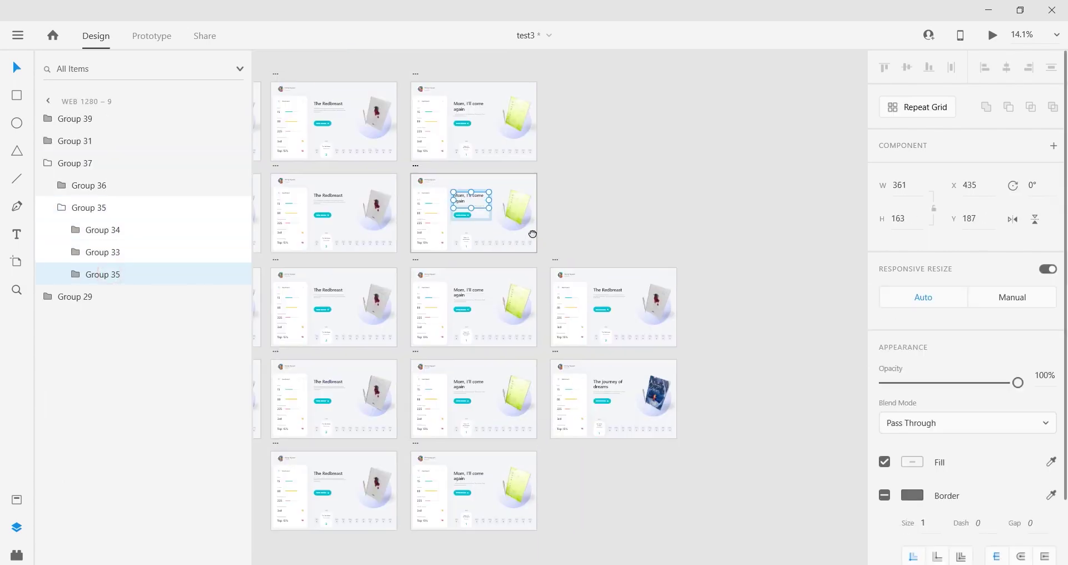
pyautogui.scroll(4, 473, 211)
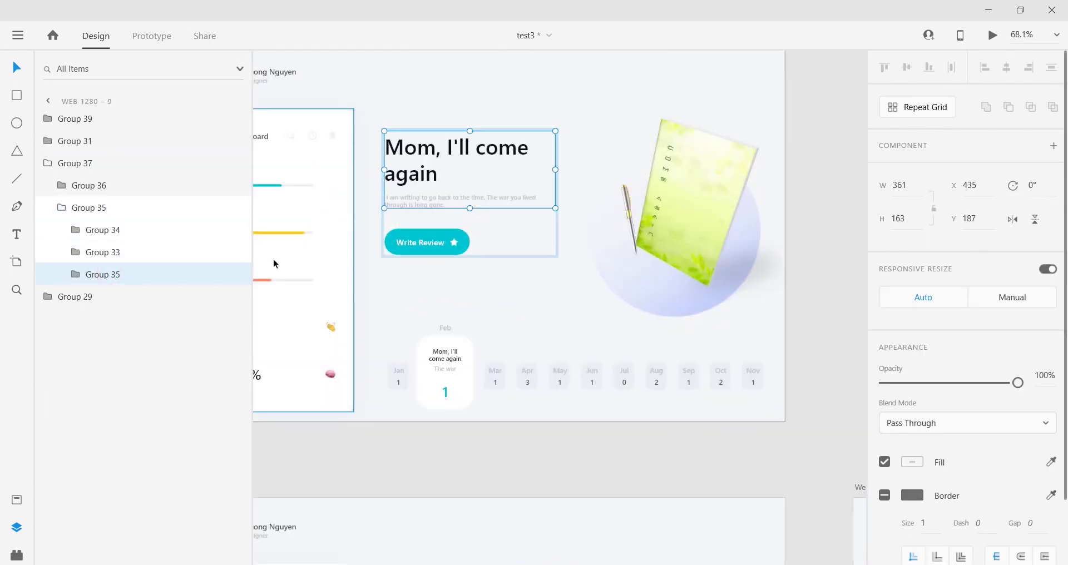
pyautogui.click(235, 274)
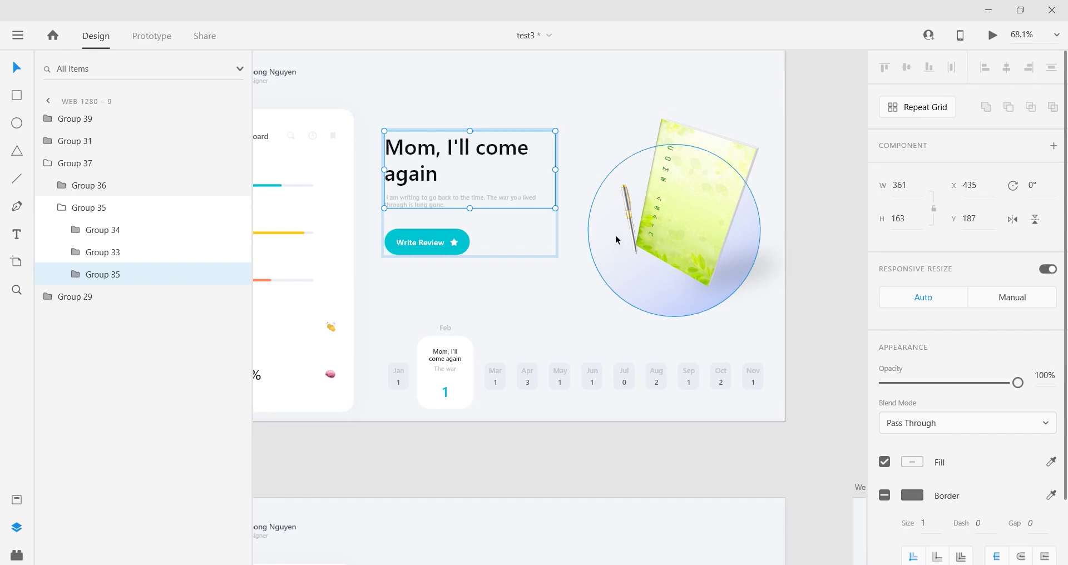
pyautogui.scroll(-5, 616, 239)
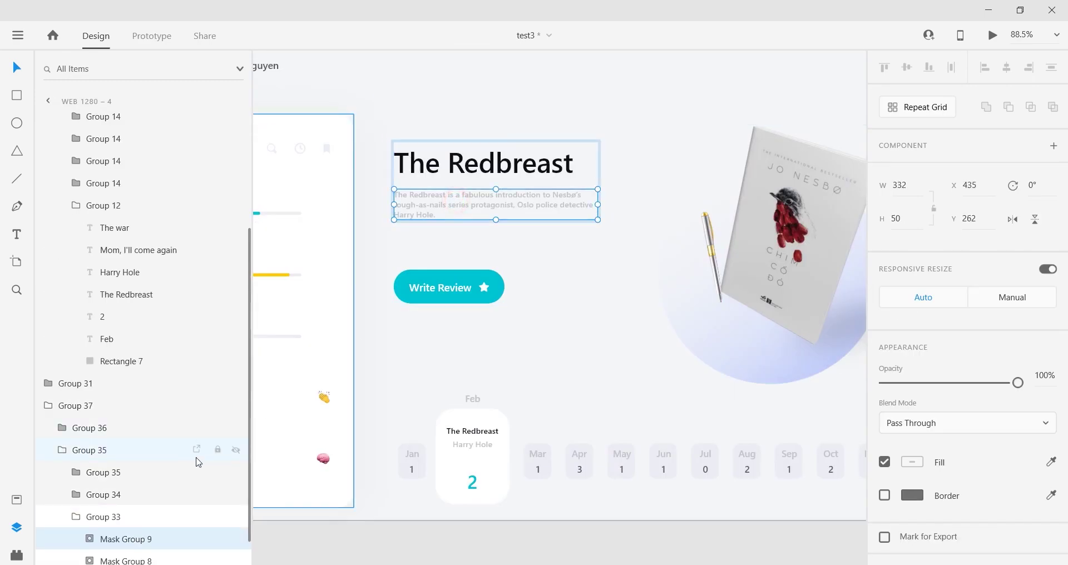
# In the inner Group 35 on Web 1280 – 4, set the description text in Mask Group 11 to 100% opacity
pyautogui.scroll(-1, 194, 464)
pyautogui.click(75, 472)
pyautogui.click(75, 473)
pyautogui.click(89, 494)
pyautogui.scroll(-2, 155, 485)
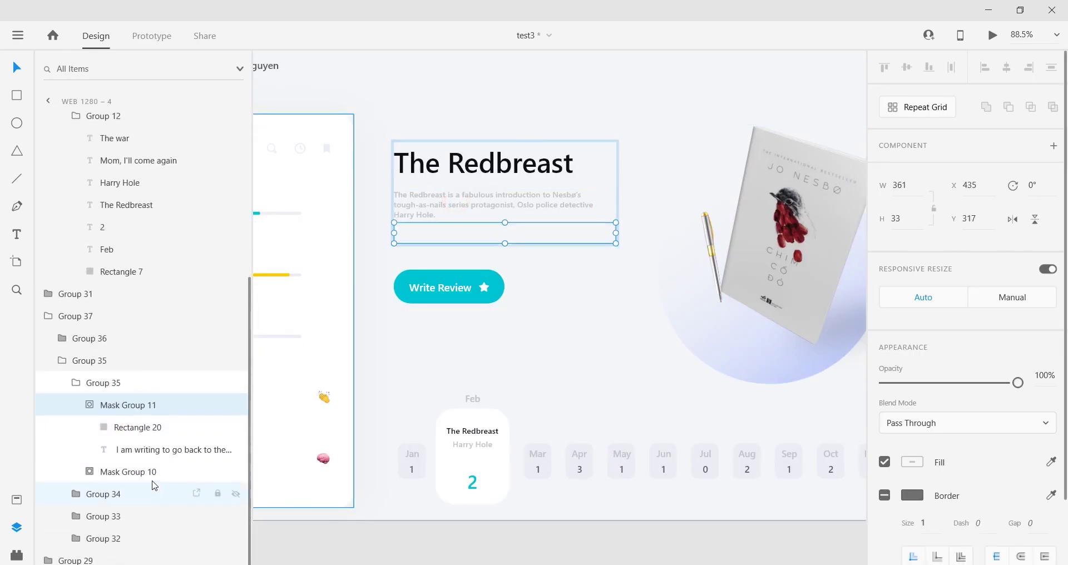
pyautogui.click(139, 452)
pyautogui.scroll(-5, 970, 445)
pyautogui.moveTo(884, 332); pyautogui.dragTo(1067, 346)
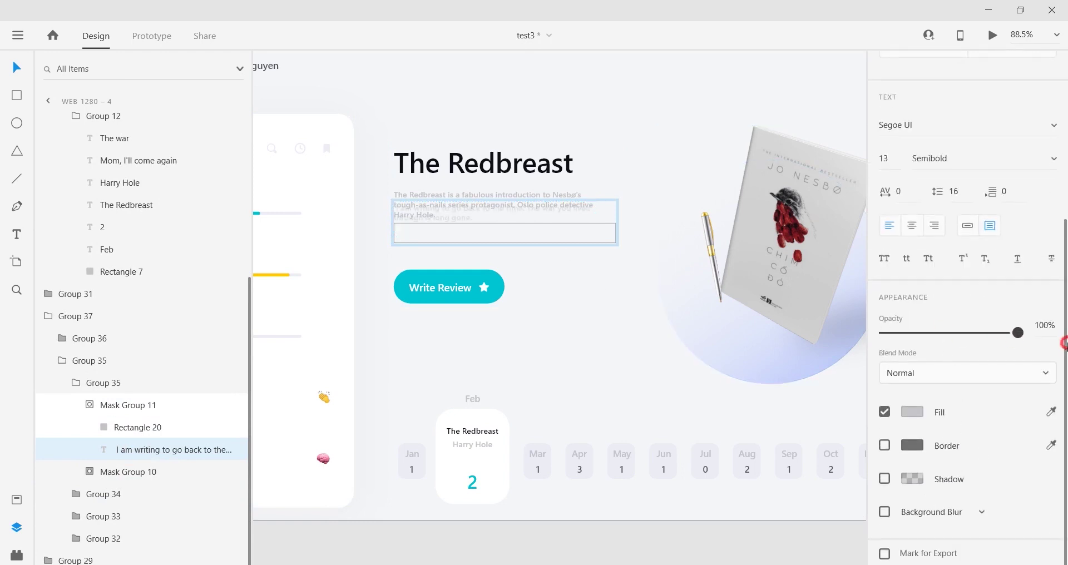
# Move the description text in Mask Group 11 down until it sits directly below its mask rectangle
pyautogui.scroll(4, 496, 194)
pyautogui.hotkey('shift', 'Down')
pyautogui.hotkey('shift', 'Down')
pyautogui.hotkey('shift', 'Down')
pyautogui.hotkey('shift', 'Down')
pyautogui.hotkey('shift', 'Down')
pyautogui.hotkey('shift', 'Down')
pyautogui.hotkey('shift', 'Down')
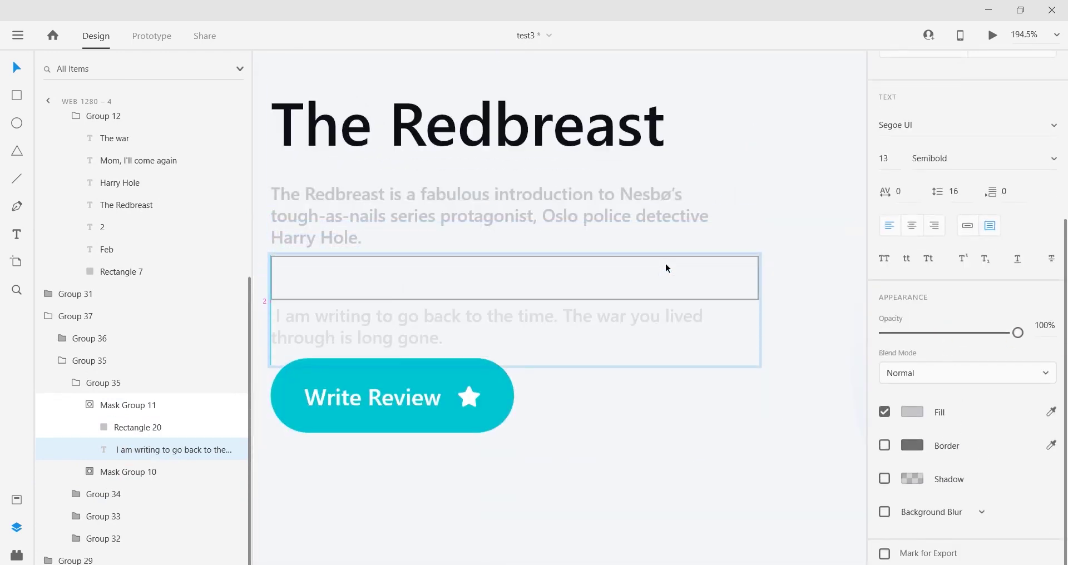
pyautogui.press('Up')
pyautogui.press('Up')
pyautogui.hotkey('shift', 'Up')
pyautogui.hotkey('shift', 'Down')
pyautogui.press('Up')
pyautogui.press('Up')
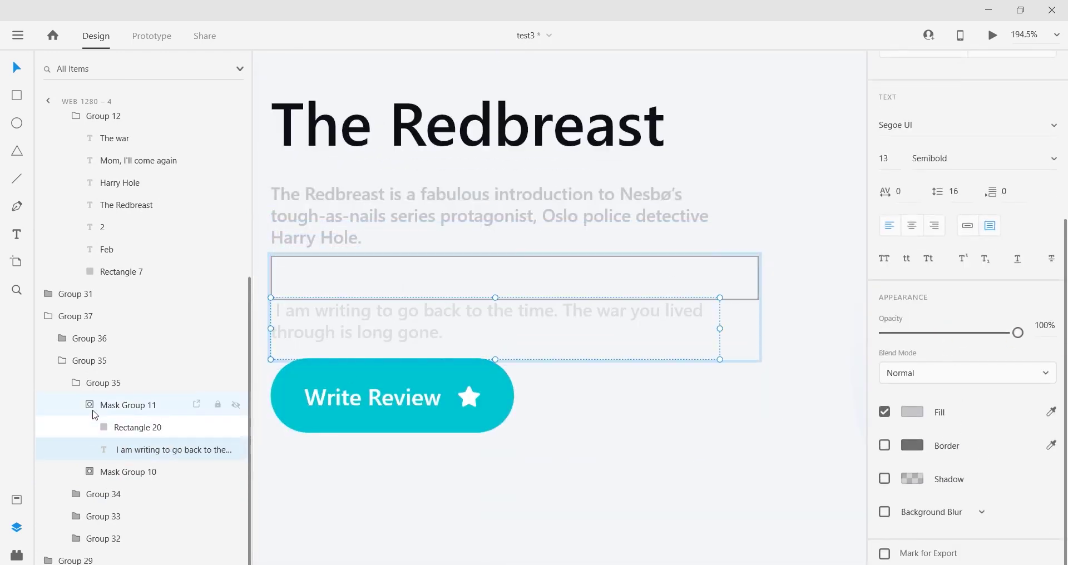
# Set the title "Mom, I'll come again" in Mask Group 10 to 100% opacity and move it down below its mask rectangle
pyautogui.click(89, 406)
pyautogui.click(89, 474)
pyautogui.click(135, 519)
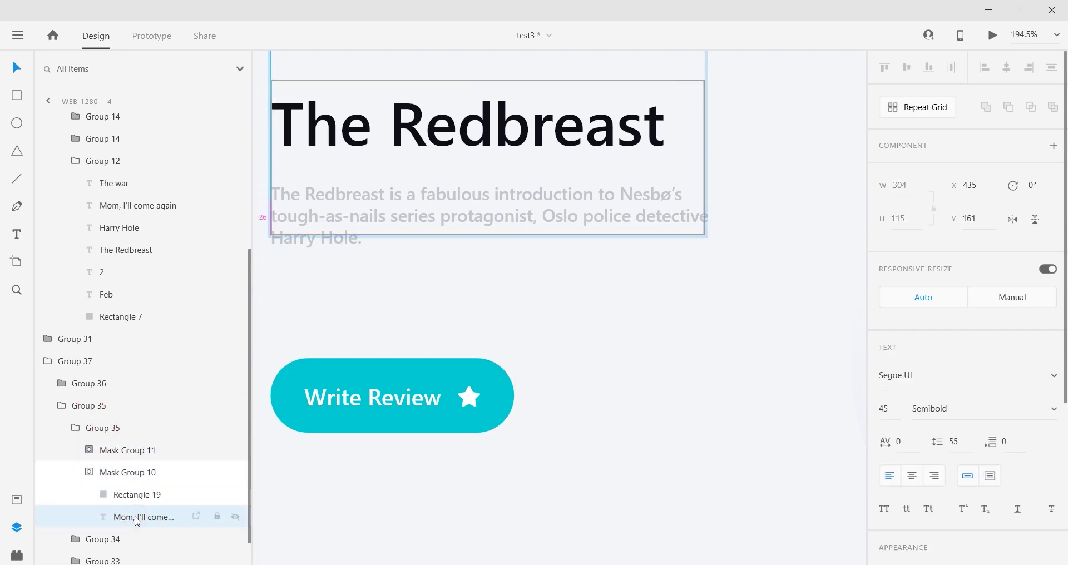
pyautogui.hotkey('shift', 'Down')
pyautogui.hotkey('shift', 'Down')
pyautogui.hotkey('shift', 'Down')
pyautogui.scroll(-5, 965, 355)
pyautogui.moveTo(884, 332); pyautogui.dragTo(1064, 346)
pyautogui.hotkey('shift', 'Down')
pyautogui.hotkey('shift', 'Down')
pyautogui.hotkey('shift', 'Down')
pyautogui.hotkey('shift', 'Down')
pyautogui.hotkey('shift', 'Down')
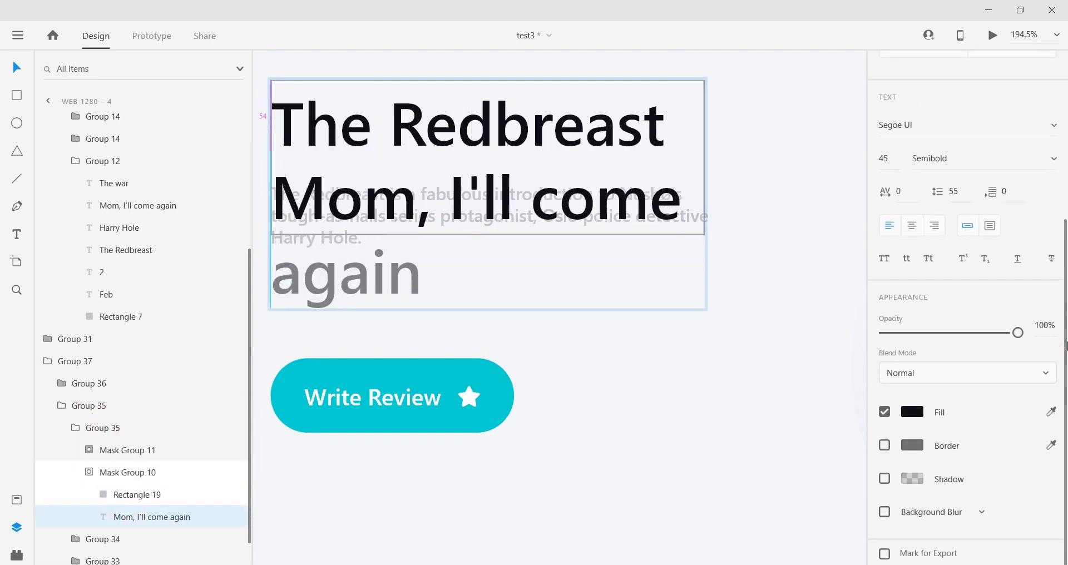
pyautogui.hotkey('shift', 'Down')
pyautogui.hotkey('shift', 'Down')
pyautogui.hotkey('shift', 'Down')
pyautogui.hotkey('shift', 'Down')
pyautogui.hotkey('shift', 'Down')
pyautogui.hotkey('shift', 'Down')
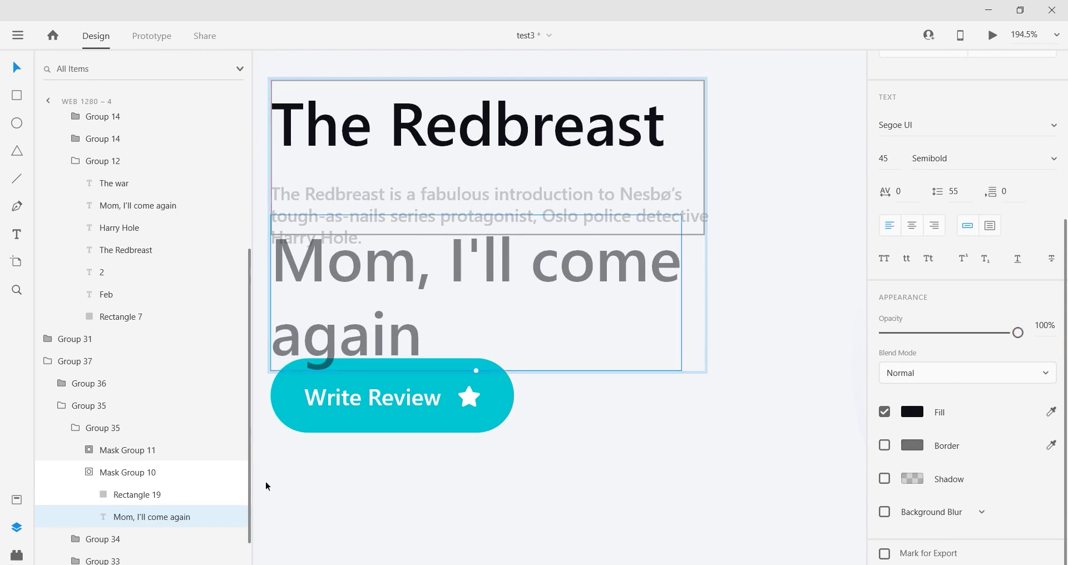
# Copy the inner Group 35 from Web 1280 – 4 and replace the matching group on Web 1280 – 3 with it
pyautogui.click(89, 472)
pyautogui.click(100, 427)
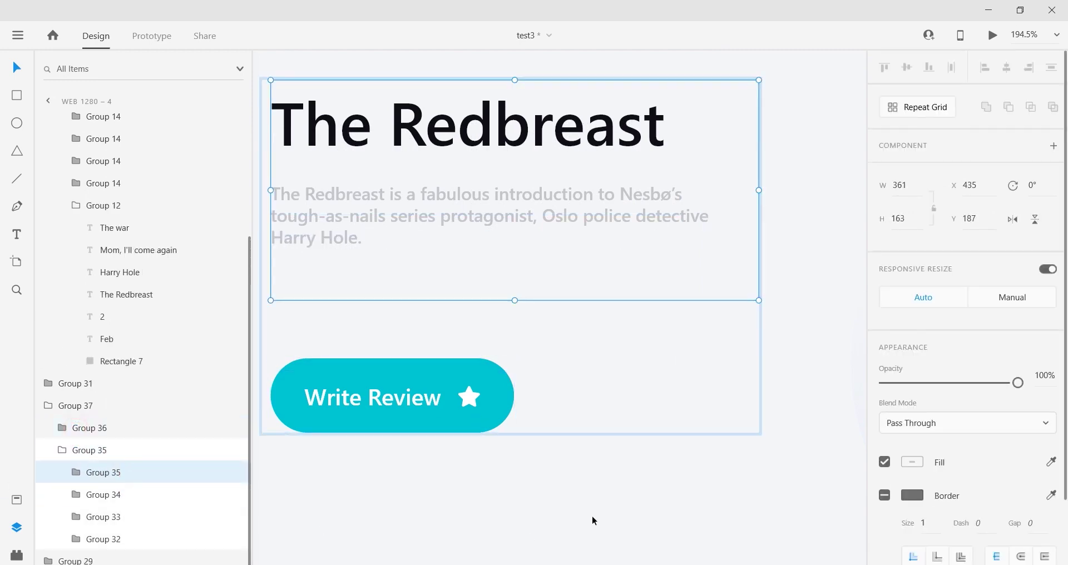
pyautogui.scroll(-10, 552, 336)
pyautogui.click(564, 306)
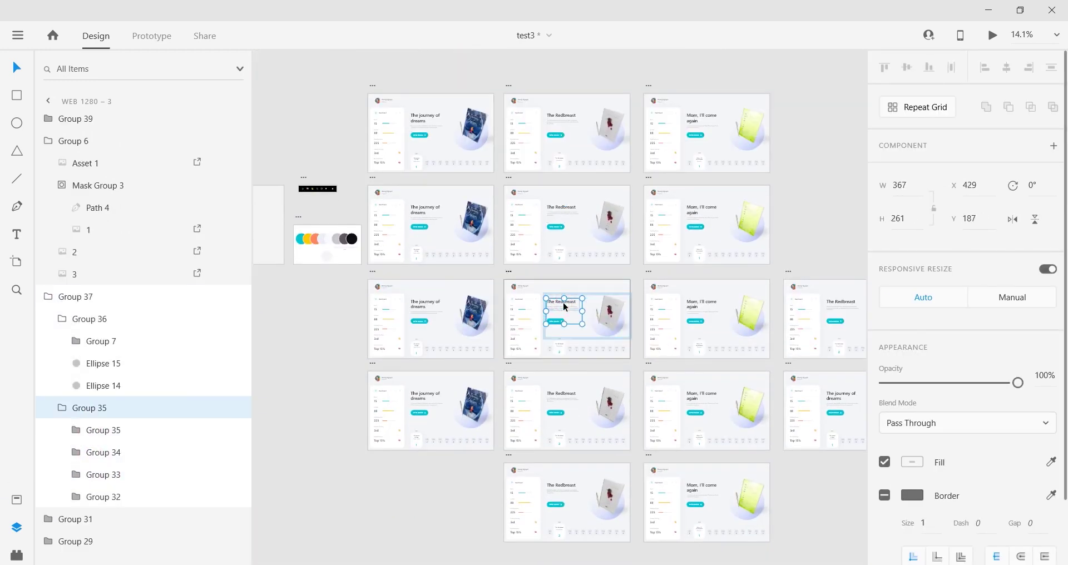
pyautogui.click(142, 431)
# Replace the inner Group 35 on artboard Web 1280 – 5 with the copied version
pyautogui.scroll(-2, 543, 339)
pyautogui.click(572, 333)
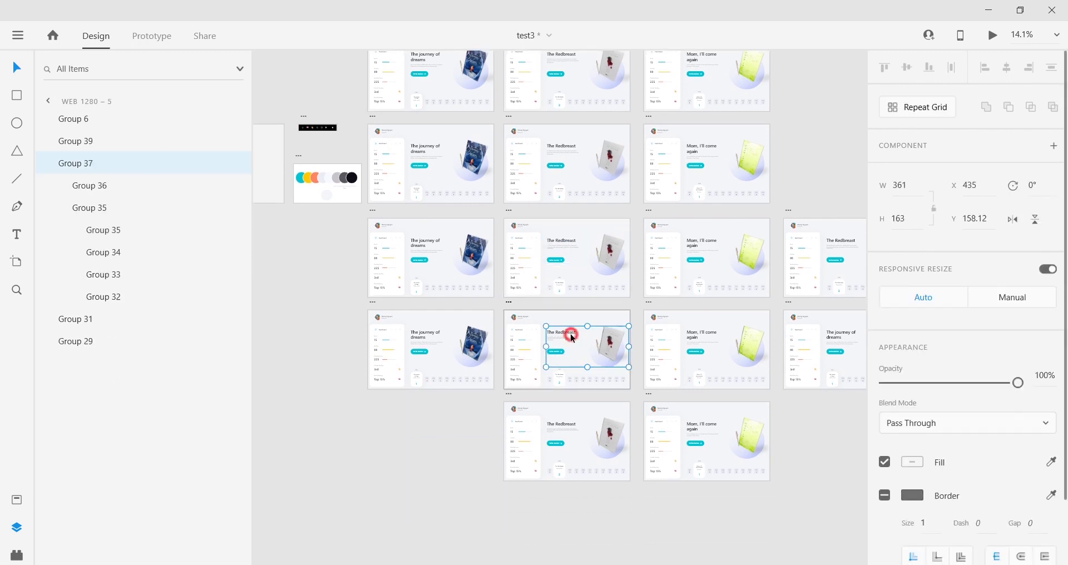
pyautogui.doubleClick(572, 334)
pyautogui.click(119, 230)
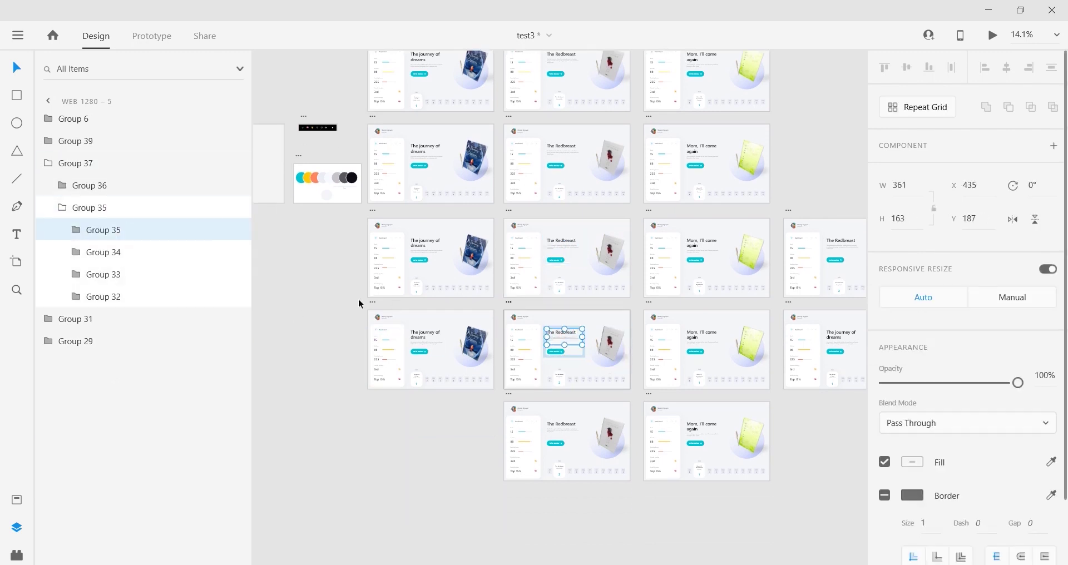
# Replace the inner Group 35 on artboard Web 1280 – 7 with the copied version
pyautogui.doubleClick(564, 425)
pyautogui.click(109, 232)
pyautogui.press('Delete')
pyautogui.hotkey('ctrl', 'v')
# Replace the inner Group 35 on artboard Web 1280 – 12 with the copied version
pyautogui.moveTo(849, 245); pyautogui.dragTo(673, 260)
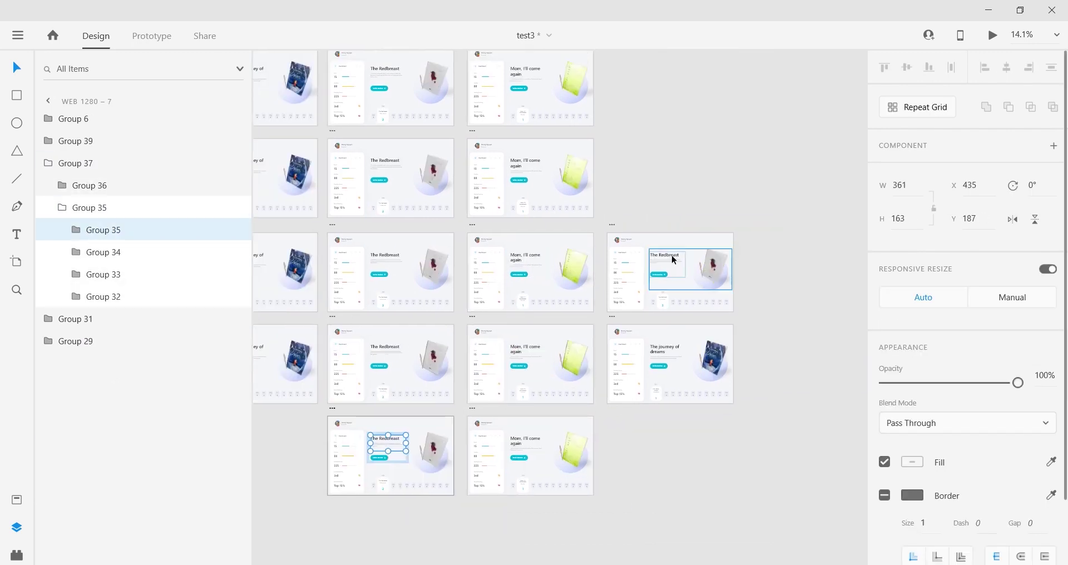
pyautogui.doubleClick(673, 260)
pyautogui.click(92, 231)
pyautogui.press('Delete')
pyautogui.hotkey('ctrl', 'v')
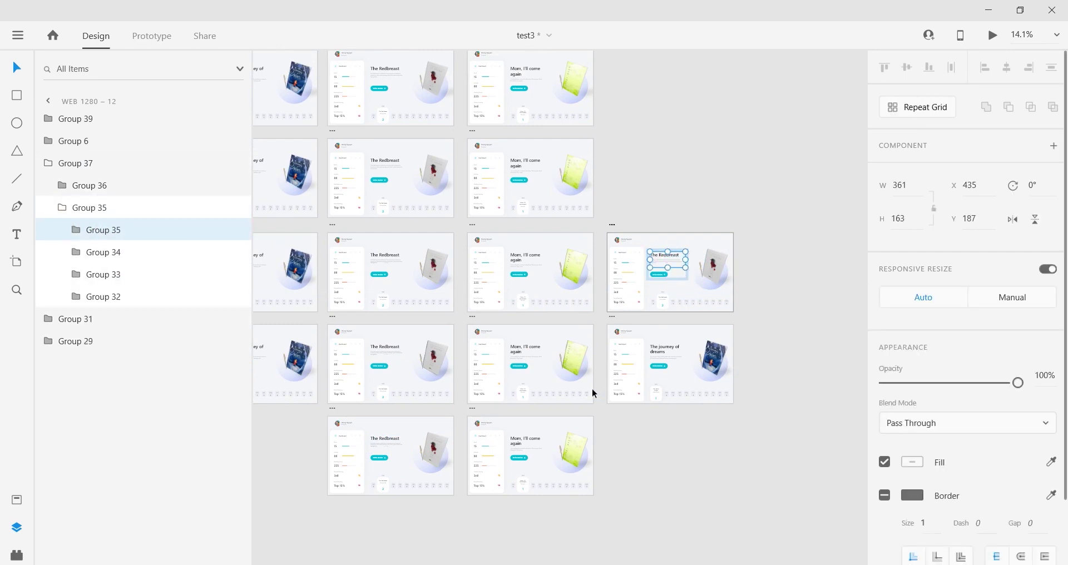
# Copy Group 32 from Web 1280 – 4 into Group 35 on Web 1280 – 9 and place it below the inner Group 35
pyautogui.doubleClick(382, 156)
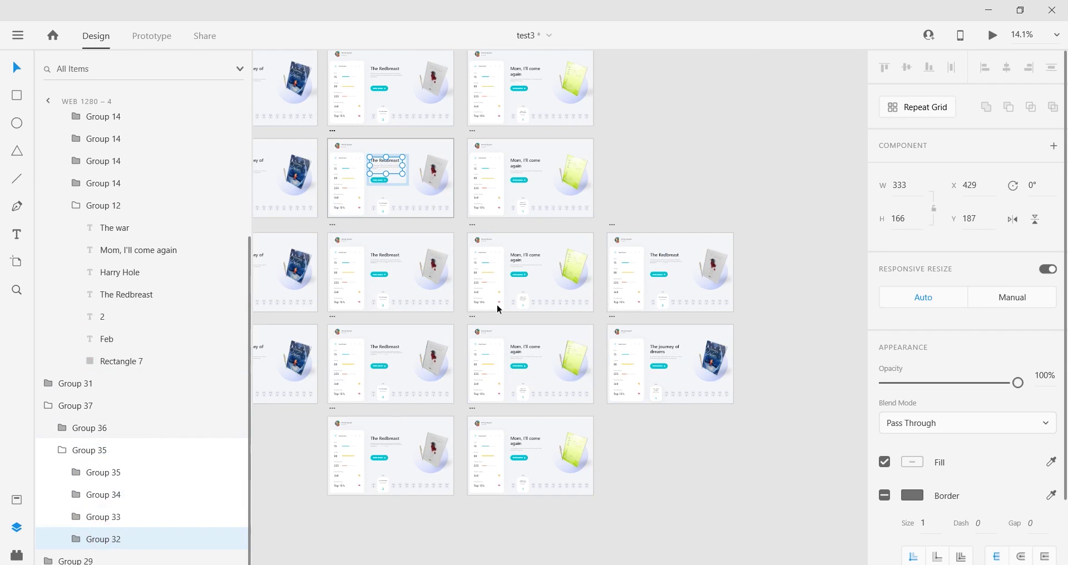
pyautogui.click(96, 444)
pyautogui.scroll(2, 580, 153)
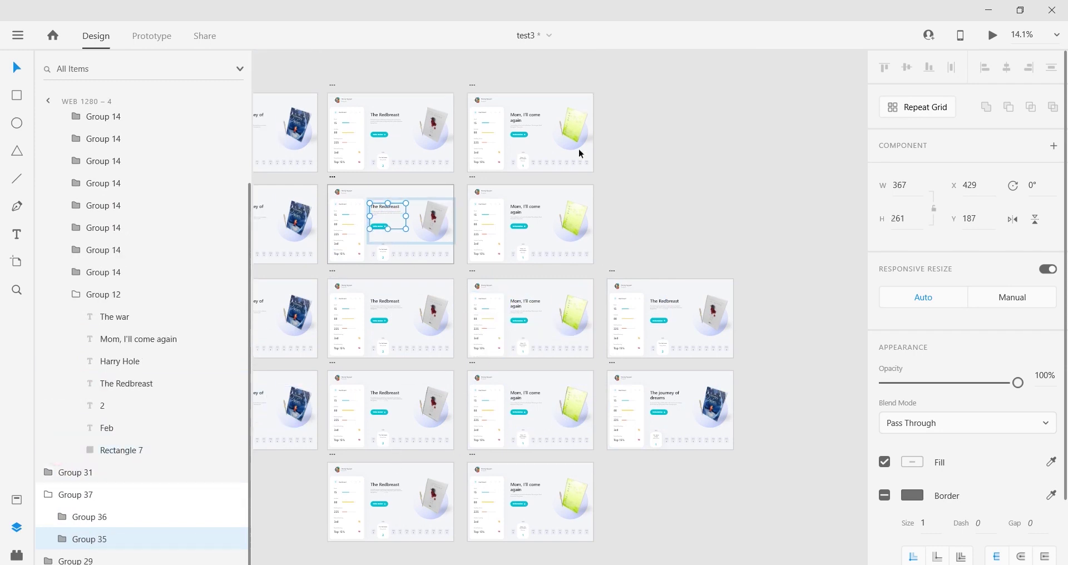
pyautogui.doubleClick(526, 216)
pyautogui.click(126, 276)
pyautogui.hotkey('ctrl', 'v')
pyautogui.moveTo(129, 233); pyautogui.dragTo(136, 306)
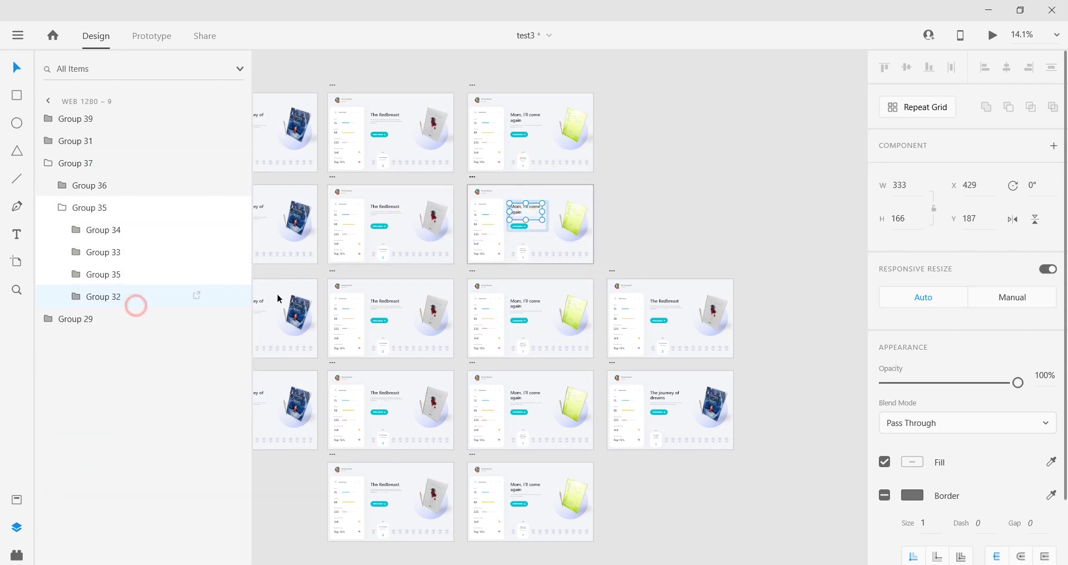
# Paste Group 32 into Group 35 on artboard Web 1280 – 10 and place it below the inner Group 35
pyautogui.click(515, 305)
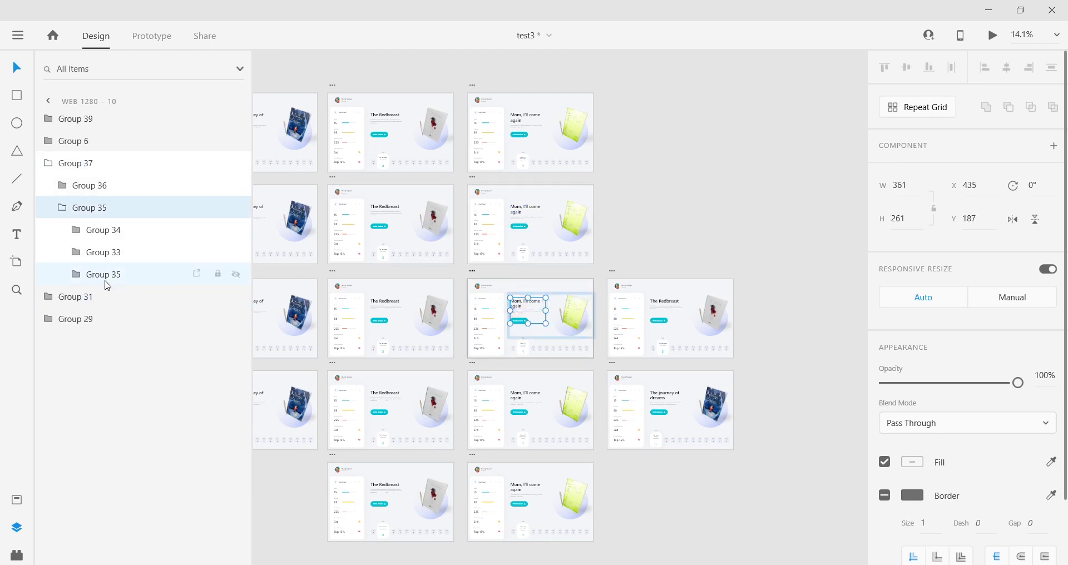
pyautogui.click(105, 281)
pyautogui.hotkey('ctrl', 'v')
pyautogui.moveTo(125, 232); pyautogui.dragTo(136, 306)
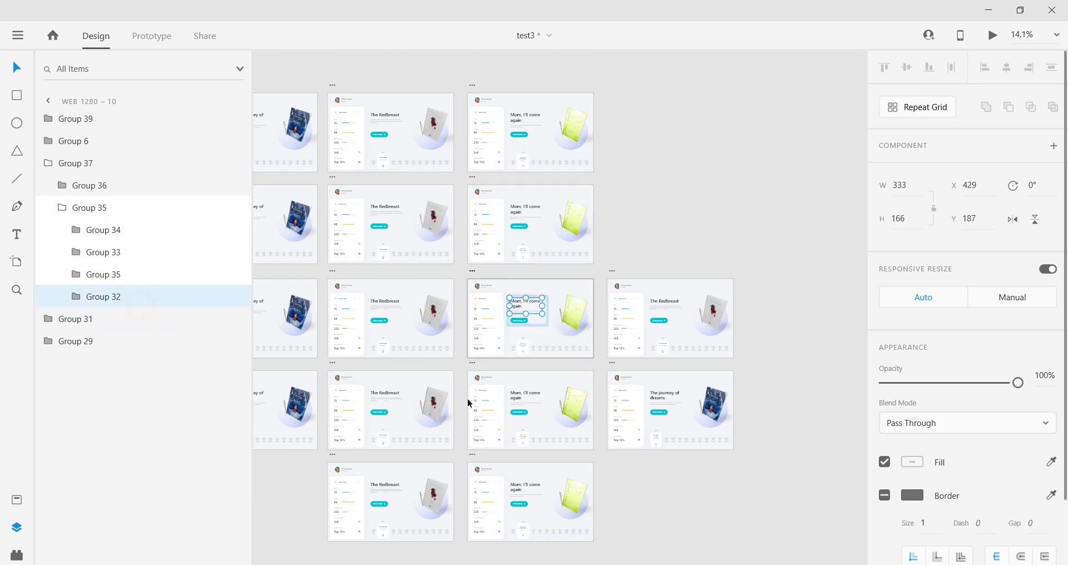
# Paste Group 32 into Group 35 on artboard Web 1280 – 11 and place it below the inner Group 35
pyautogui.doubleClick(527, 396)
pyautogui.hotkey('ctrl', 'v')
pyautogui.moveTo(135, 193); pyautogui.dragTo(148, 306)
# Paste Group 32 into Group 35 on artboard Web 1280 – 8, place it below the inner Group 35 and collapse the groups
pyautogui.doubleClick(518, 489)
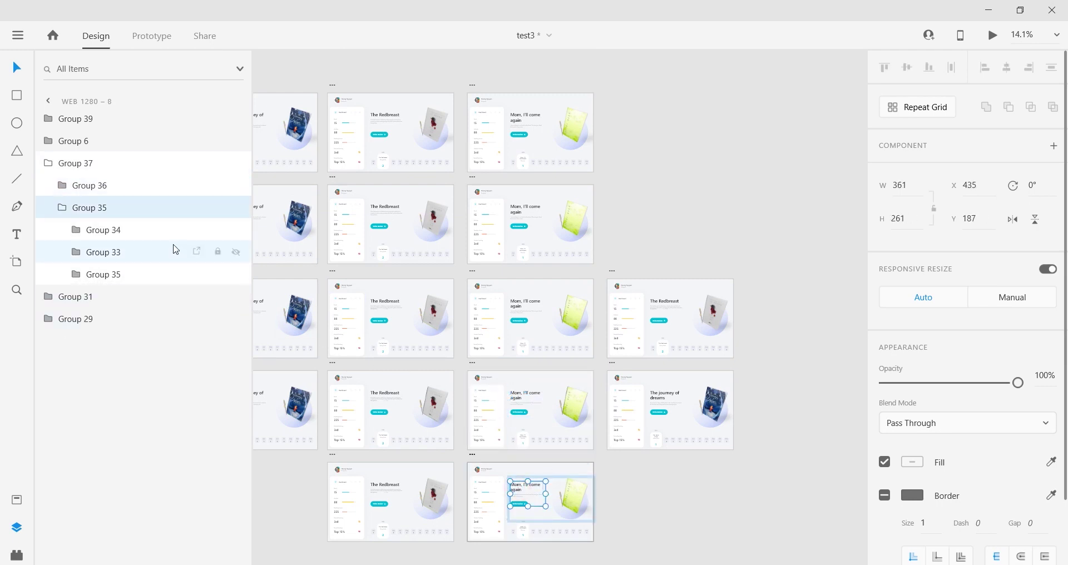
pyautogui.hotkey('ctrl', 'v')
pyautogui.moveTo(139, 192); pyautogui.dragTo(146, 305)
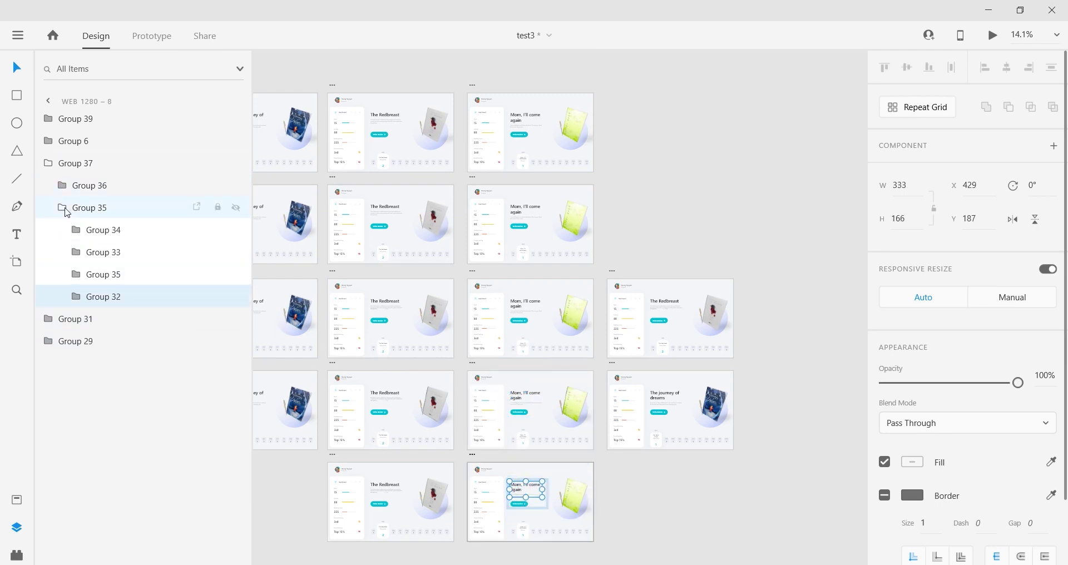
pyautogui.click(62, 208)
pyautogui.click(48, 163)
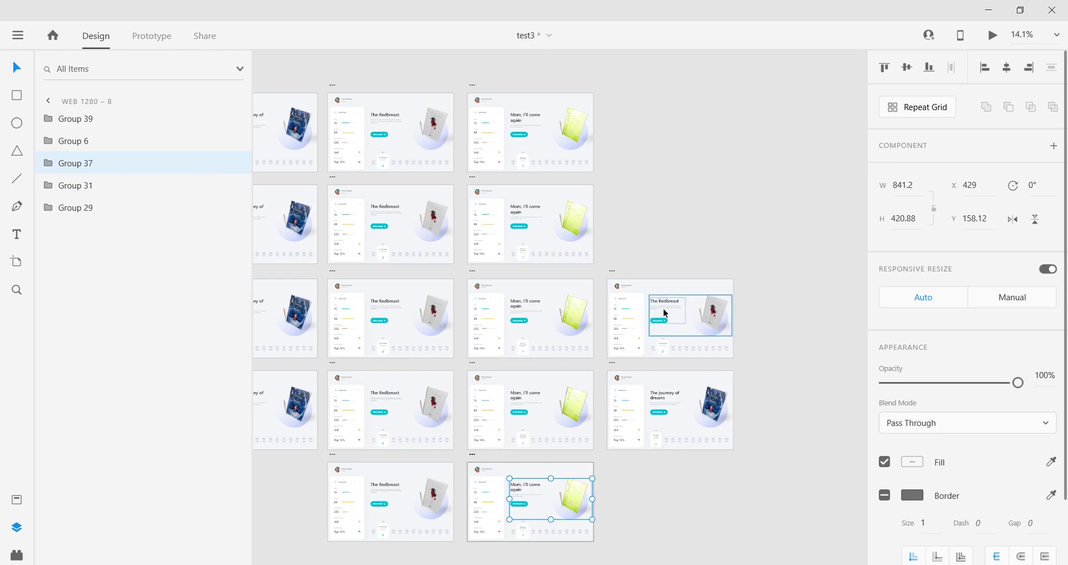
# Preview the prototype from Web 1280 – 1, switch between the February books and back to January, and close the preview
pyautogui.scroll(5, 664, 310)
pyautogui.scroll(-7, 548, 277)
pyautogui.click(589, 183)
pyautogui.click(290, 206)
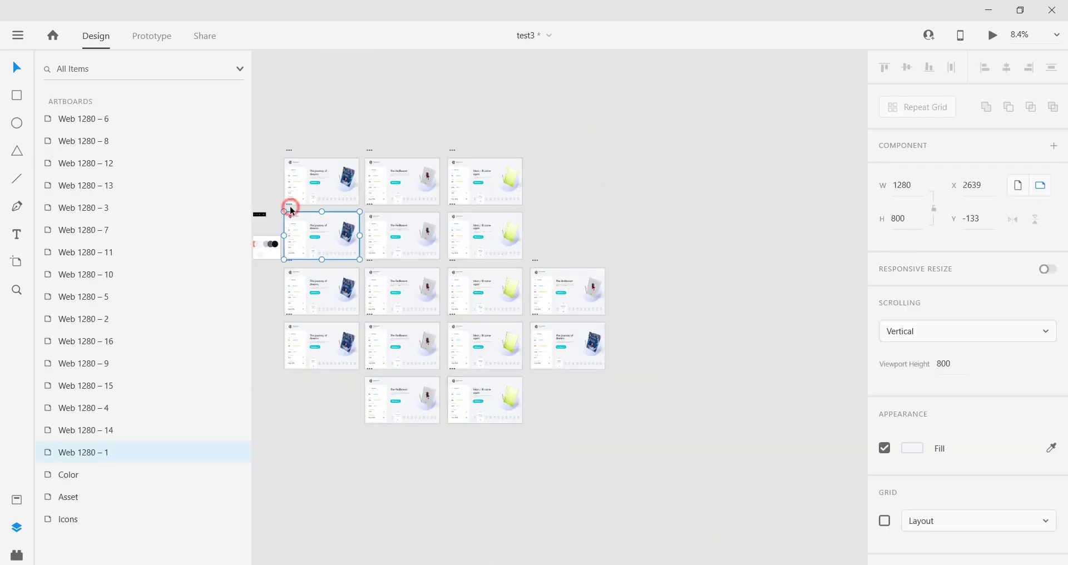
pyautogui.click(992, 35)
pyautogui.click(424, 494)
pyautogui.click(382, 474)
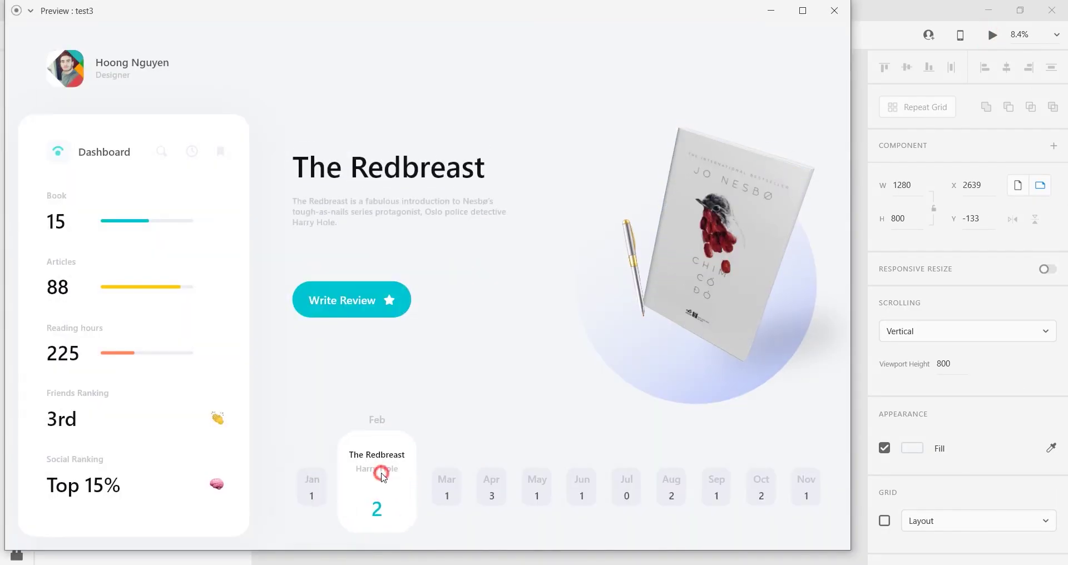
pyautogui.click(365, 469)
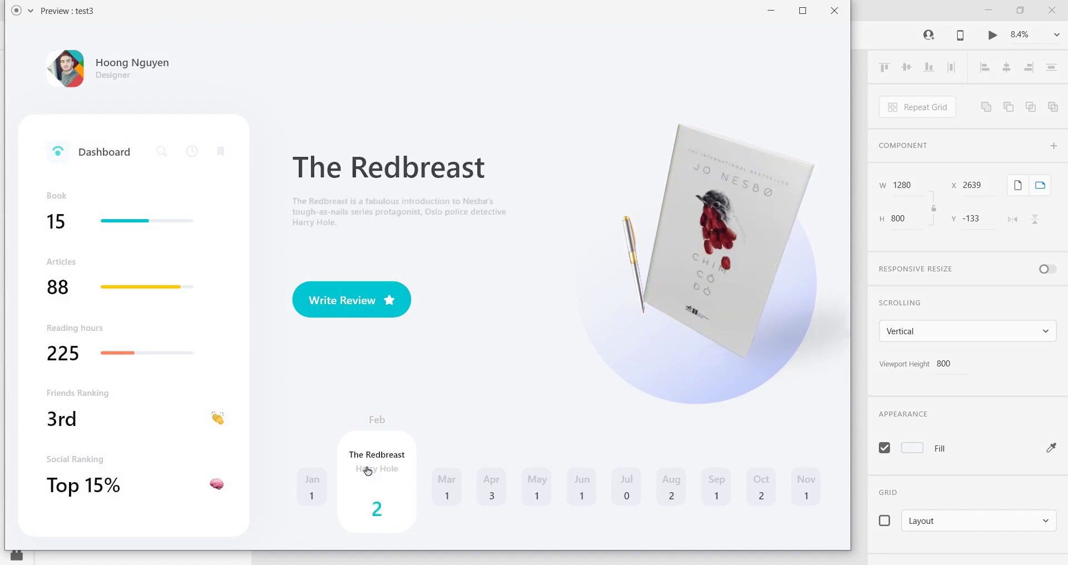
pyautogui.click(366, 470)
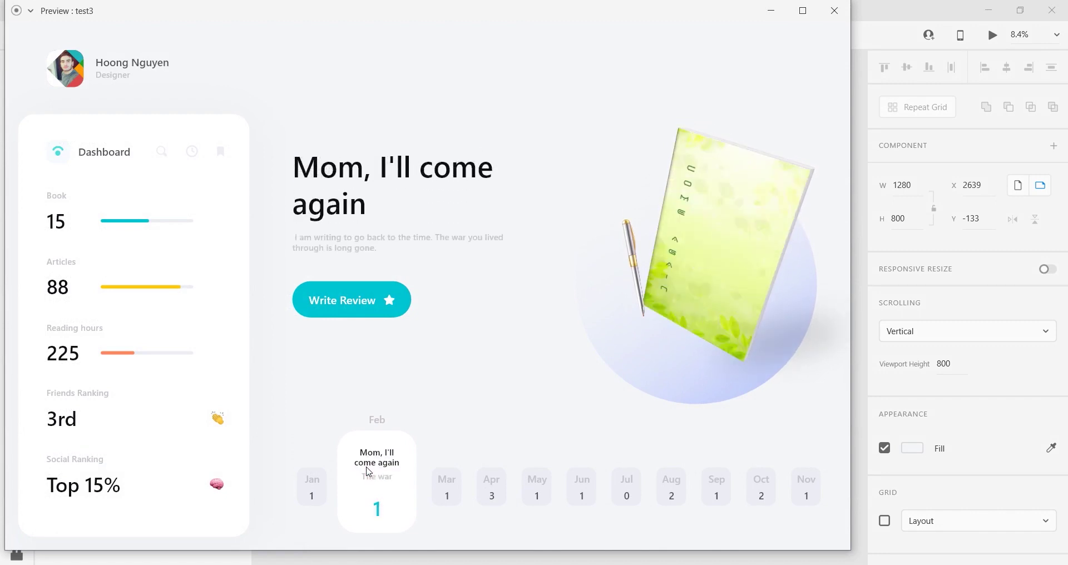
pyautogui.click(380, 469)
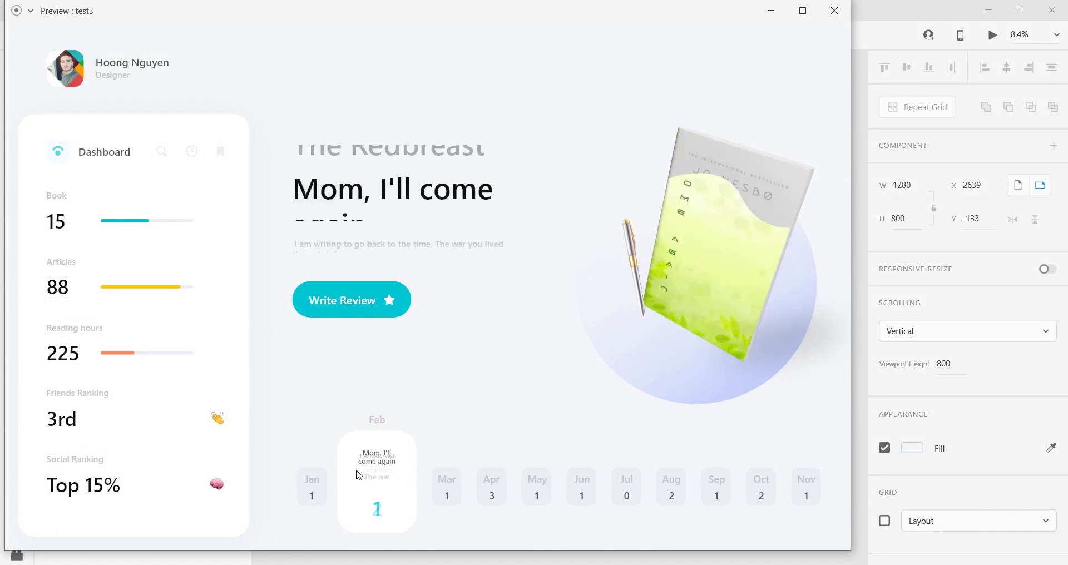
pyautogui.click(310, 487)
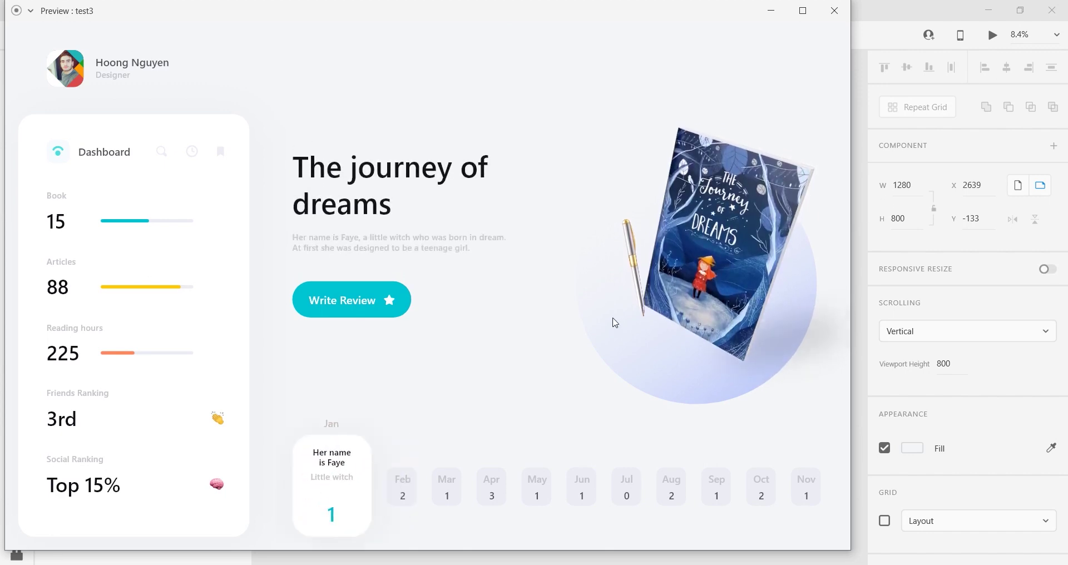
pyautogui.click(834, 10)
# In Group 32 on Web 1280 – 9, set the description text in Mask Group 7 to 100% opacity
pyautogui.scroll(8, 563, 362)
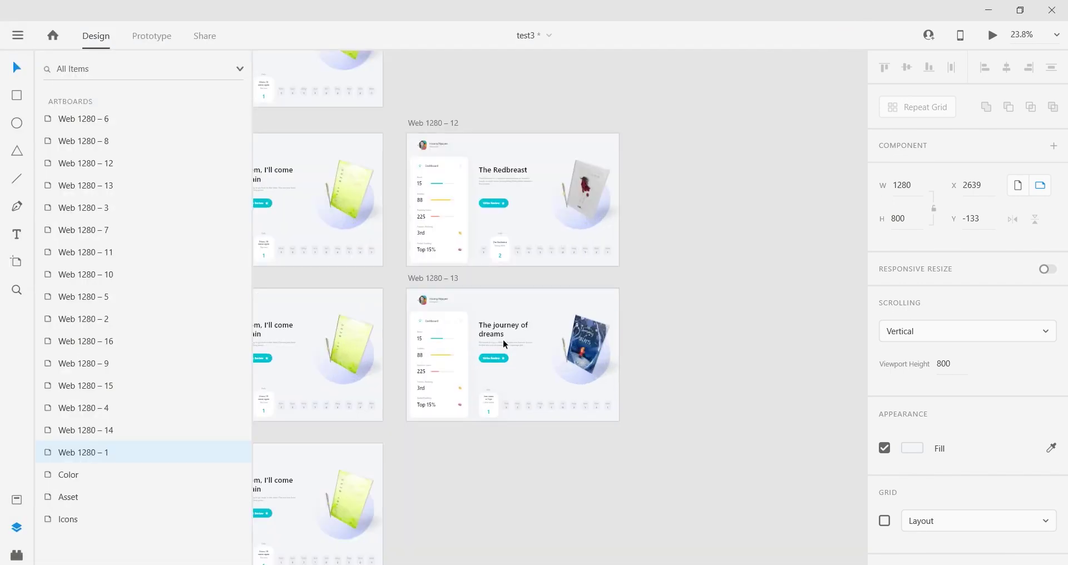
pyautogui.scroll(-8, 503, 339)
pyautogui.scroll(4, 402, 331)
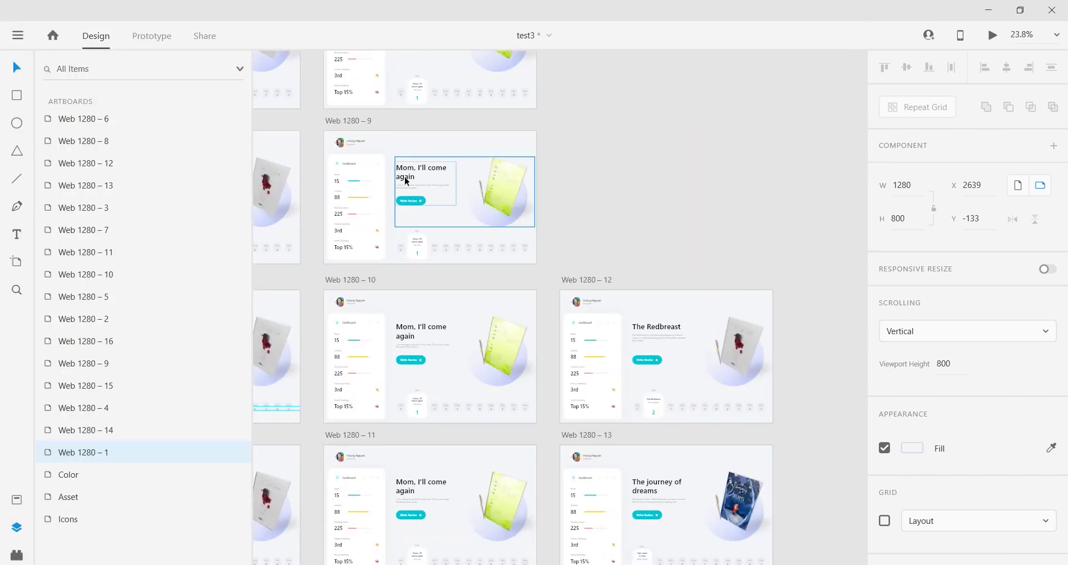
pyautogui.doubleClick(407, 172)
pyautogui.click(77, 298)
pyautogui.click(89, 318)
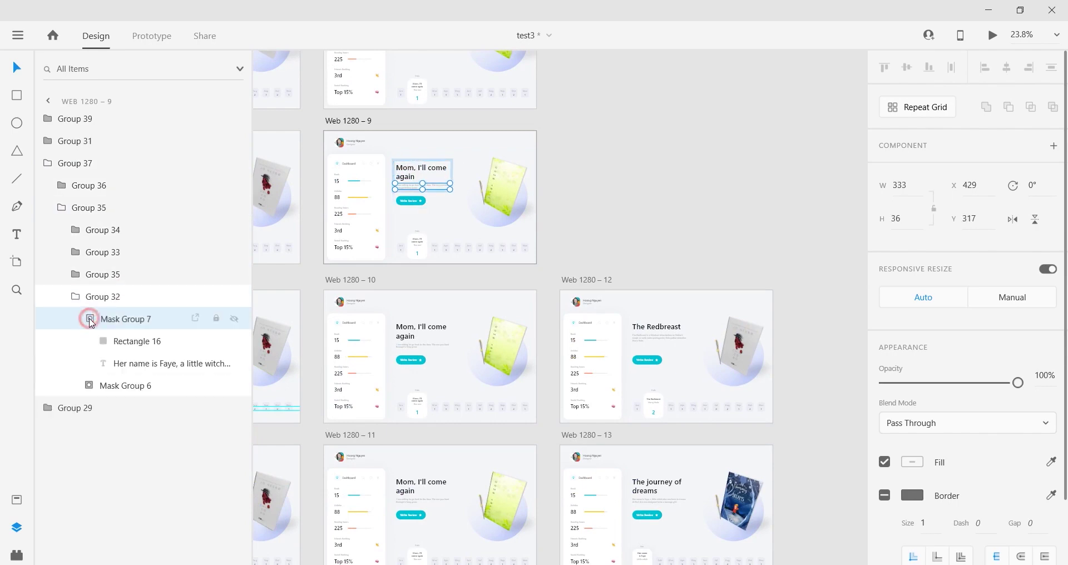
pyautogui.click(104, 363)
pyautogui.scroll(5, 484, 191)
pyautogui.scroll(-5, 887, 466)
pyautogui.click(941, 333)
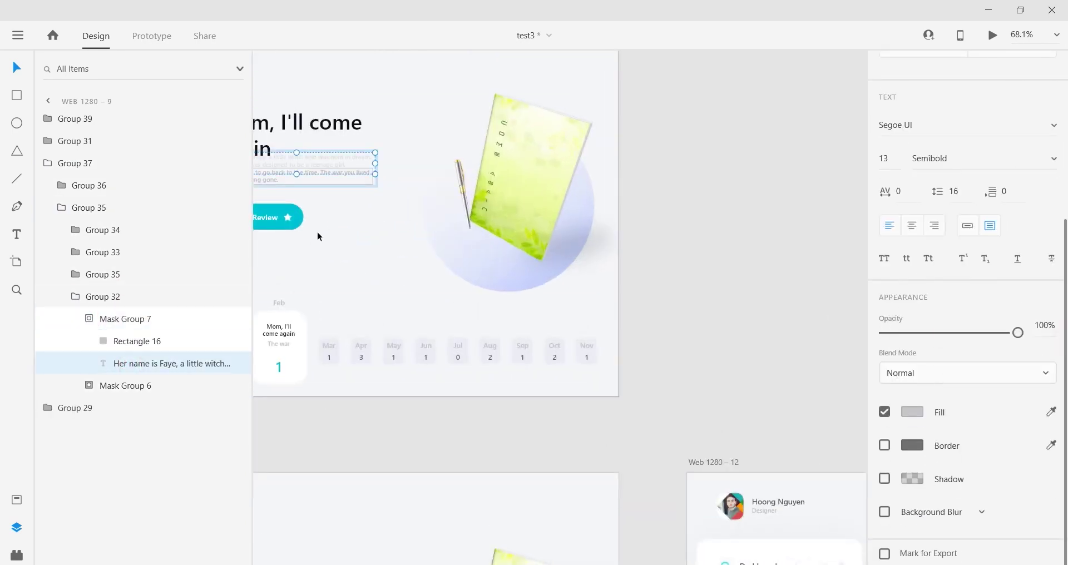
# Move the description text in Mask Group 7 down until it sits below its mask rectangle
pyautogui.moveTo(337, 161); pyautogui.dragTo(640, 215)
pyautogui.scroll(2, 639, 215)
pyautogui.hotkey('shift', 'Down')
pyautogui.hotkey('shift', 'Down')
pyautogui.hotkey('shift', 'Down')
pyautogui.hotkey('shift', 'Down')
pyautogui.hotkey('shift', 'Down')
pyautogui.hotkey('shift', 'Down')
pyautogui.hotkey('shift', 'Down')
pyautogui.hotkey('shift', 'Down')
pyautogui.hotkey('shift', 'Down')
pyautogui.hotkey('shift', 'Up')
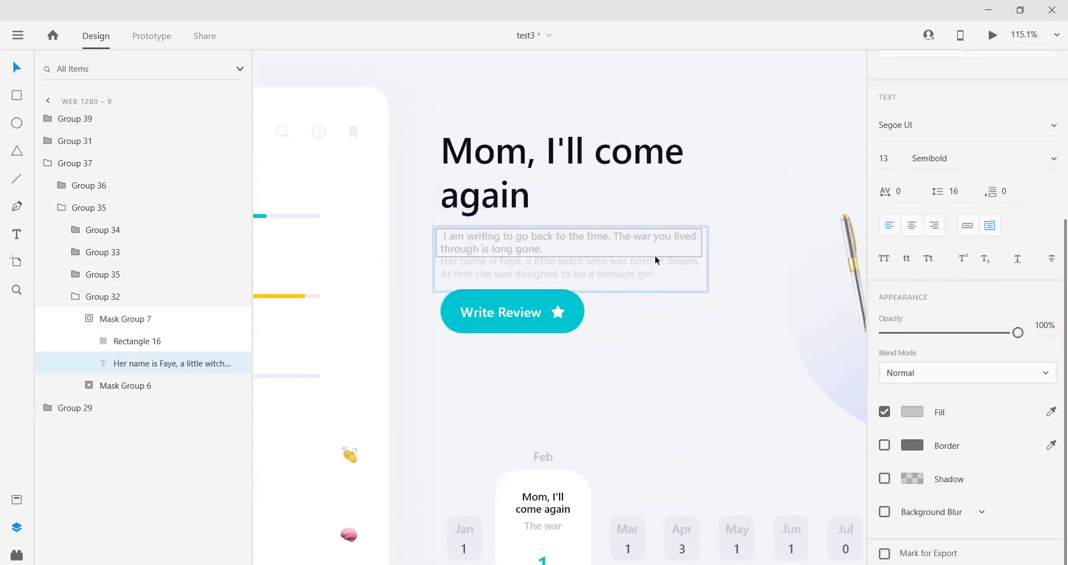
# Set the title "The journey of dreams" in Mask Group 6 to 100% opacity and move it down below its mask rectangle
pyautogui.click(89, 319)
pyautogui.click(89, 341)
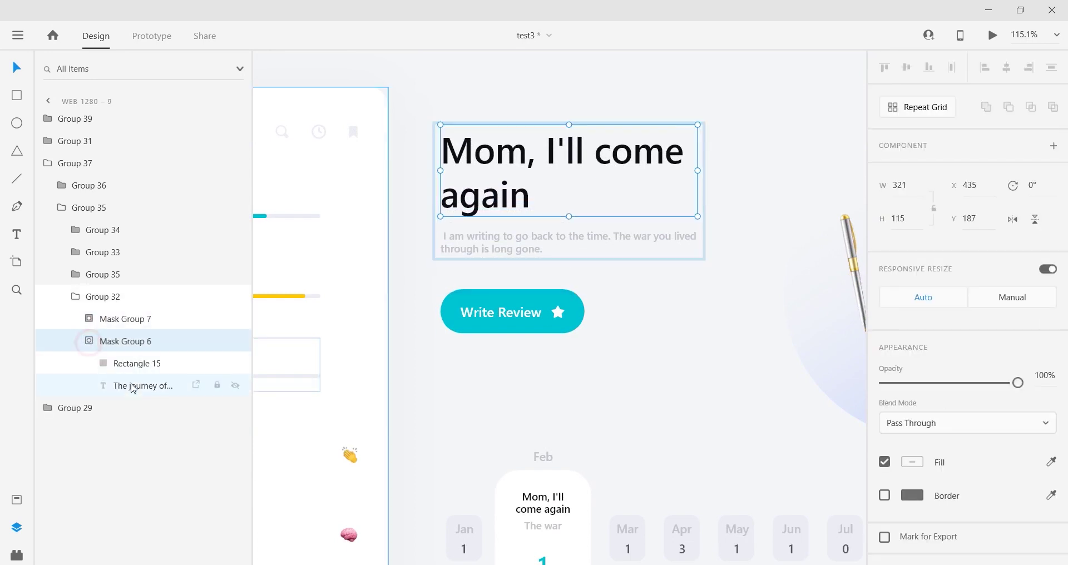
pyautogui.click(133, 388)
pyautogui.scroll(-2, 965, 338)
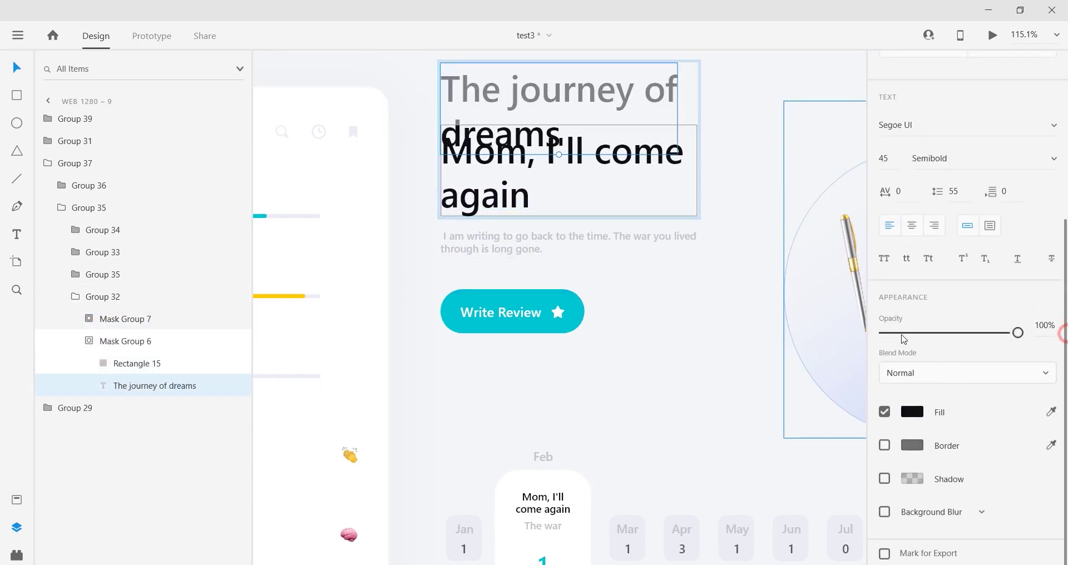
pyautogui.hotkey('shift', 'Down')
pyautogui.hotkey('shift', 'Down')
pyautogui.hotkey('shift', 'Down')
pyautogui.hotkey('shift', 'Down')
pyautogui.hotkey('shift', 'Down')
pyautogui.hotkey('shift', 'Down')
pyautogui.hotkey('shift', 'Down')
pyautogui.hotkey('shift', 'Down')
pyautogui.hotkey('shift', 'Down')
pyautogui.hotkey('shift', 'Down')
pyautogui.moveTo(498, 296); pyautogui.dragTo(498, 328)
# In Group 32 on Web 1280 – 9, set the title "The journey of dreams" and the description text in Mask Group 7 to 0% opacity
pyautogui.moveTo(1017, 333); pyautogui.dragTo(765, 334)
pyautogui.click(89, 319)
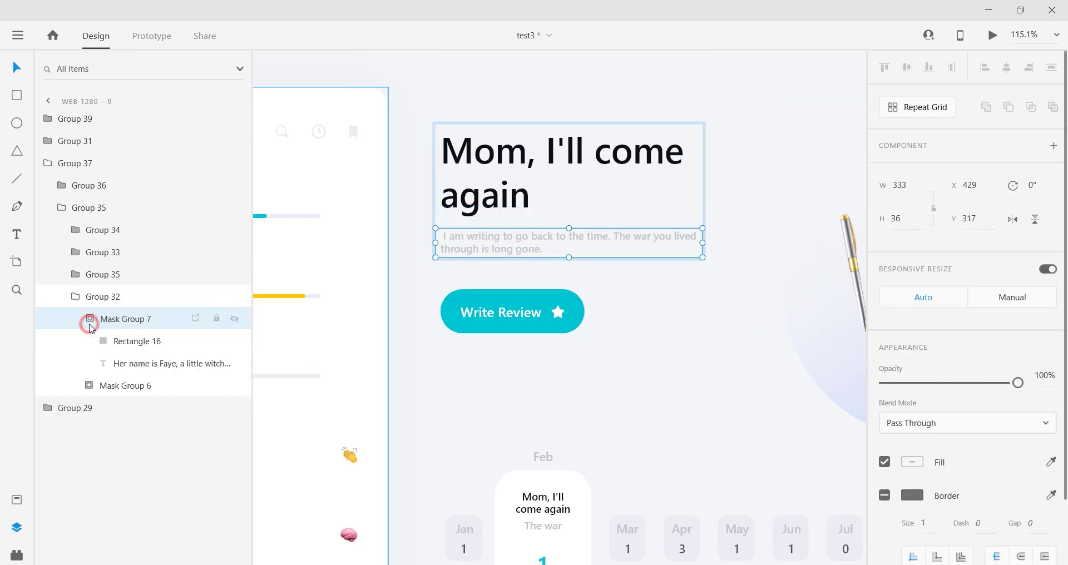
pyautogui.click(133, 364)
pyautogui.scroll(-5, 965, 348)
pyautogui.moveTo(1017, 333); pyautogui.dragTo(778, 332)
pyautogui.click(89, 319)
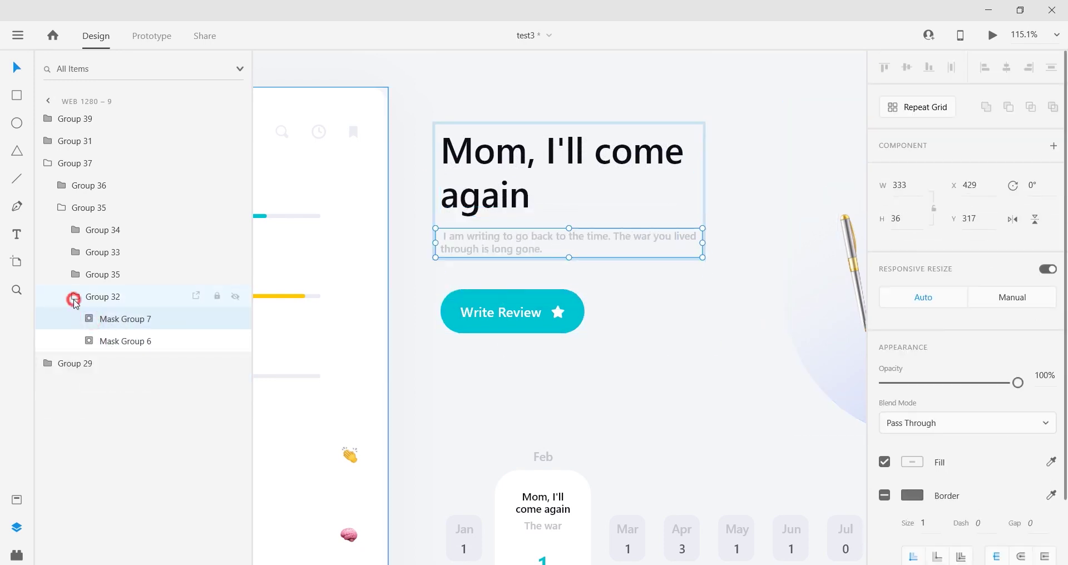
pyautogui.click(76, 297)
# Copy Group 32 from Web 1280 – 9 and replace the old Group 32 on Web 1280 – 10 with it, last inside Group 35
pyautogui.click(129, 299)
pyautogui.scroll(-5, 569, 291)
pyautogui.doubleClick(578, 406)
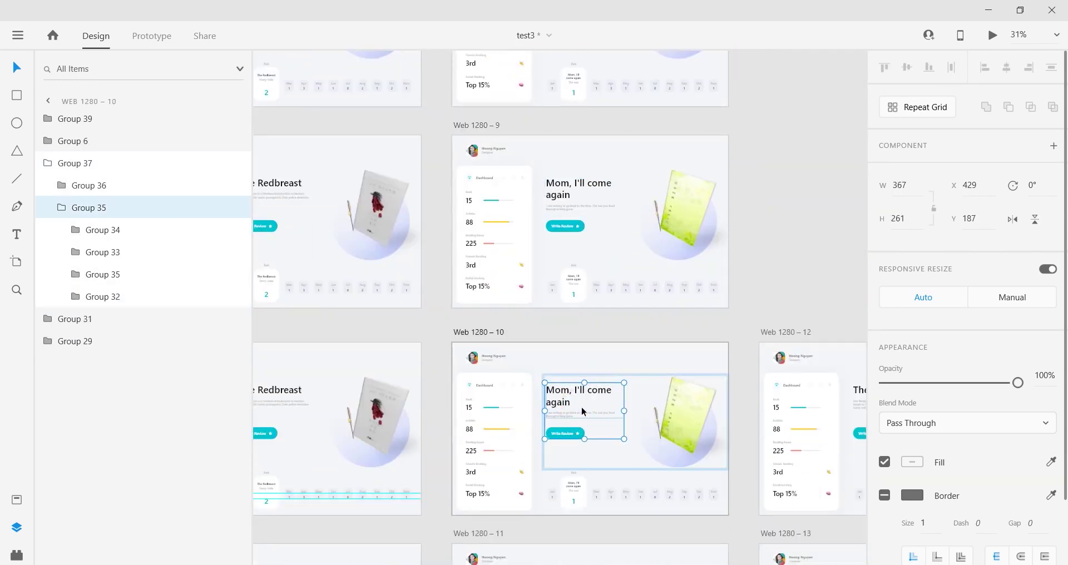
pyautogui.doubleClick(581, 407)
pyautogui.click(125, 298)
pyautogui.press('Delete')
pyautogui.hotkey('ctrl', 'v')
pyautogui.moveTo(123, 231); pyautogui.dragTo(131, 304)
pyautogui.scroll(-4, 612, 374)
# Paste the copied Group 32 as the last item inside Group 35 on Web 1280 – 8 and delete the old Group 32
pyautogui.click(593, 367)
pyautogui.scroll(-4, 529, 405)
pyautogui.click(575, 393)
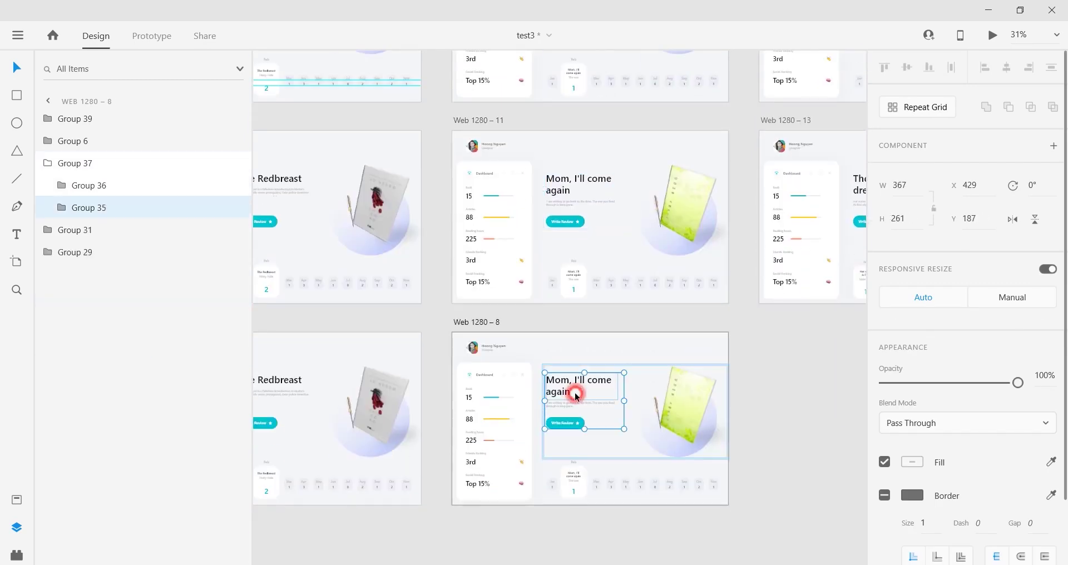
pyautogui.hotkey('ctrl', 'v')
pyautogui.moveTo(118, 231); pyautogui.dragTo(115, 327)
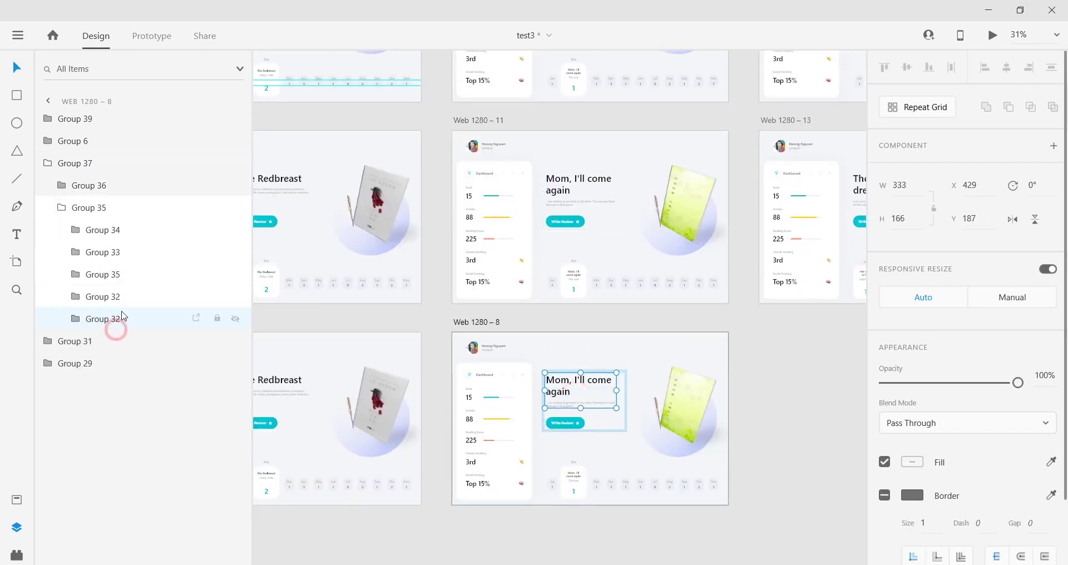
pyautogui.click(119, 299)
pyautogui.press('Delete')
# Preview the prototype from Web 1280 – 1, switch between the February books, return to January, and close the preview
pyautogui.scroll(-5, 669, 345)
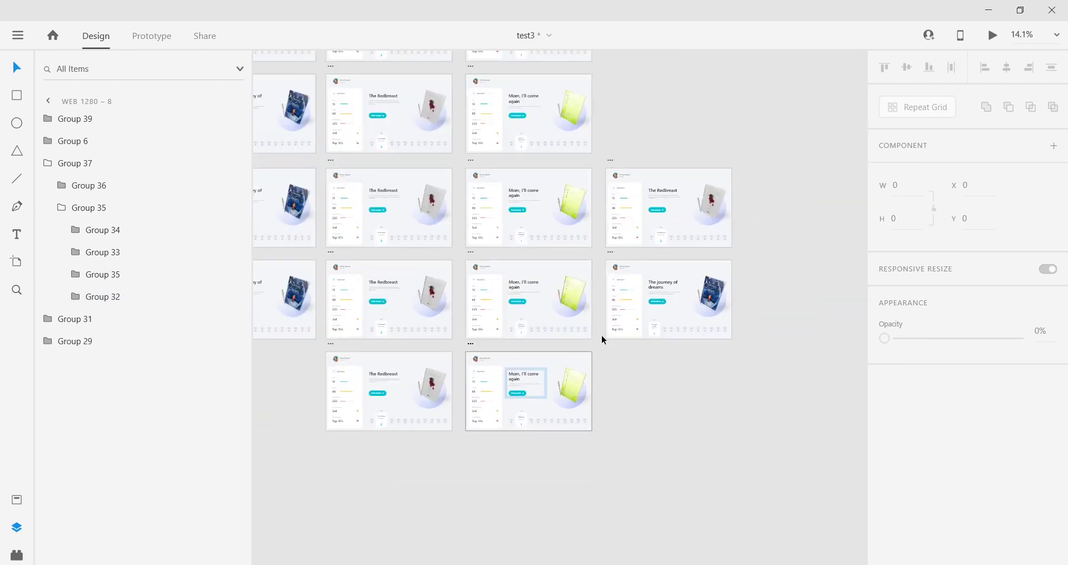
pyautogui.scroll(3, 582, 296)
pyautogui.hscroll(-4, 582, 296)
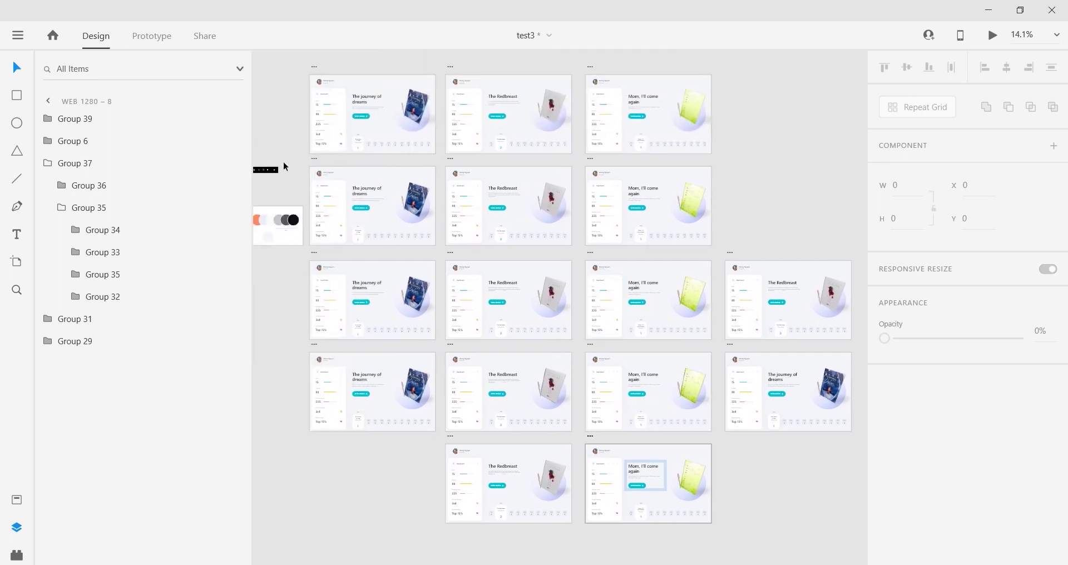
pyautogui.click(314, 161)
pyautogui.click(992, 35)
pyautogui.click(488, 478)
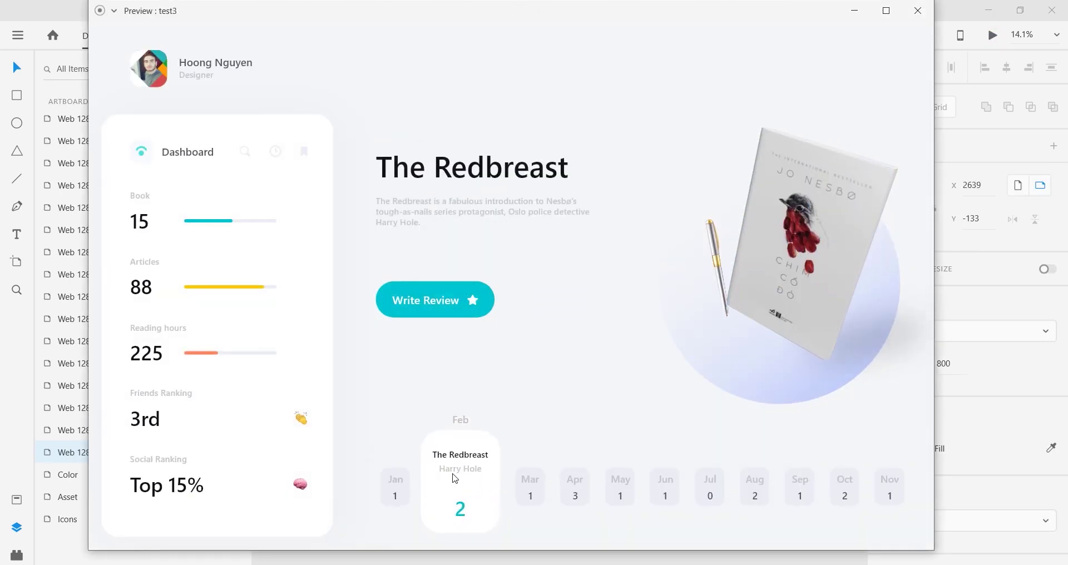
pyautogui.click(461, 471)
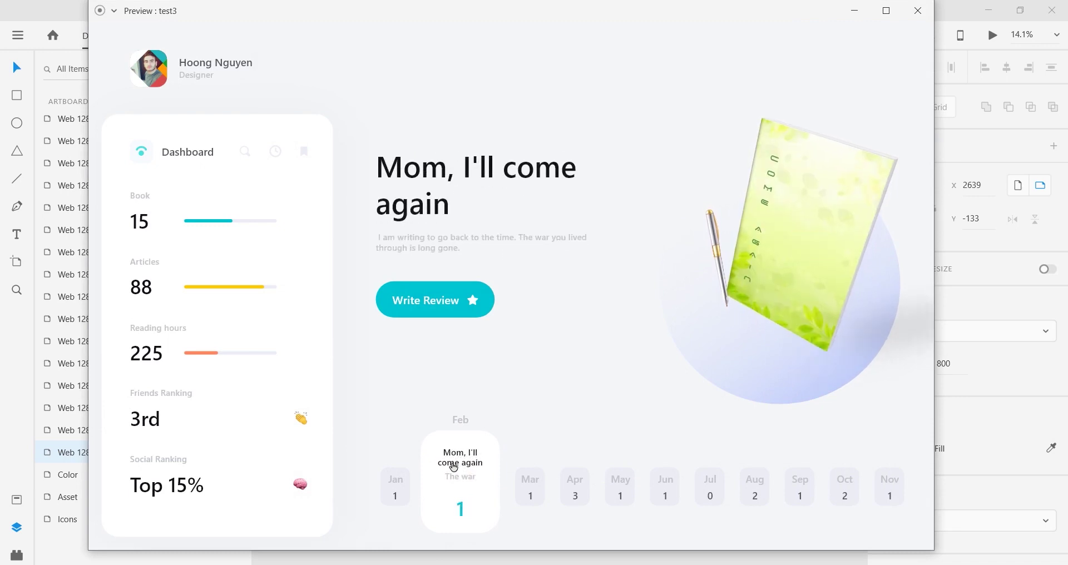
pyautogui.click(463, 469)
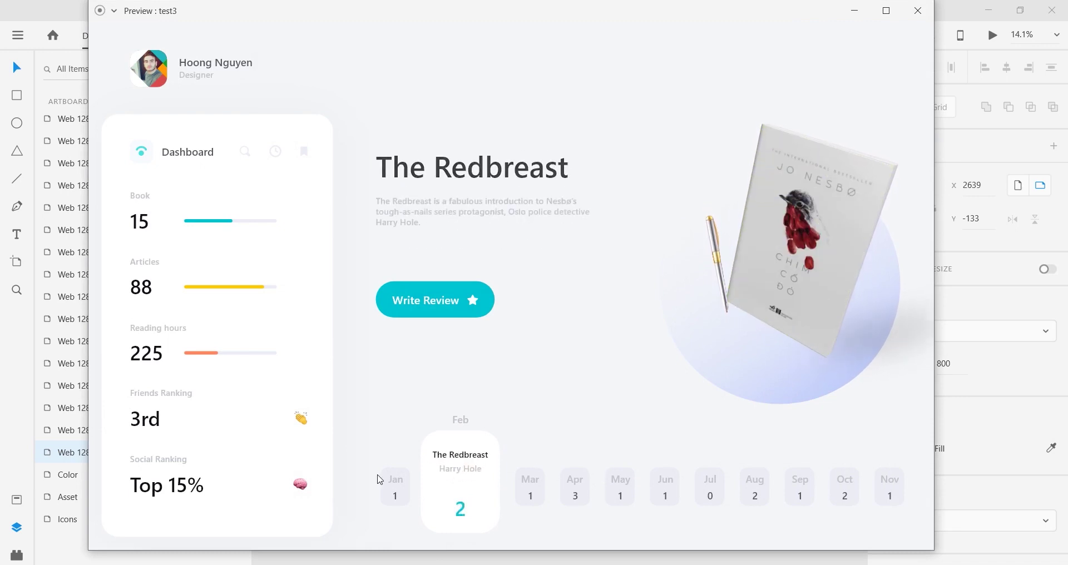
pyautogui.click(401, 487)
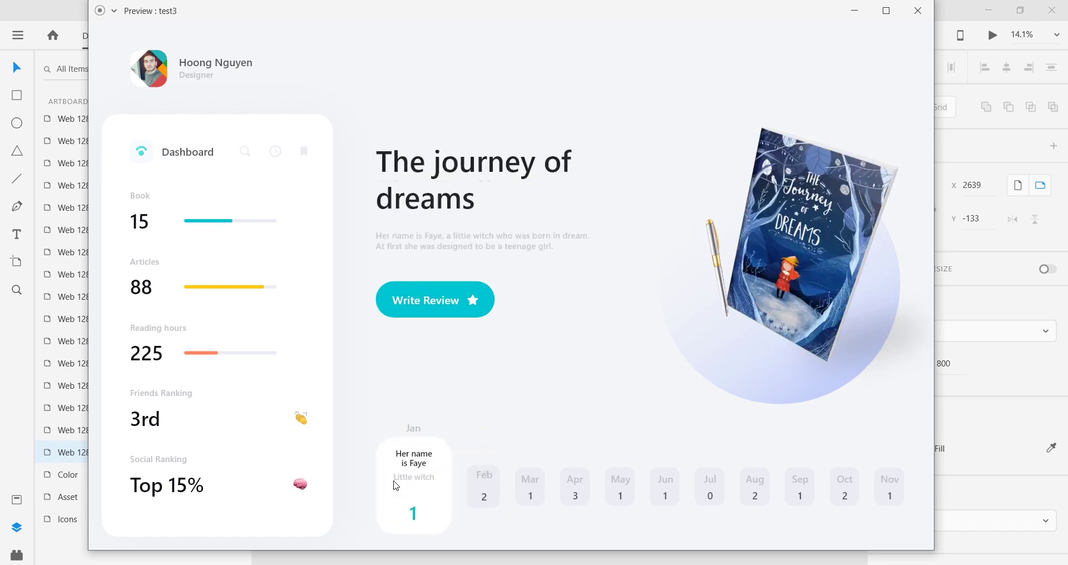
pyautogui.click(918, 10)
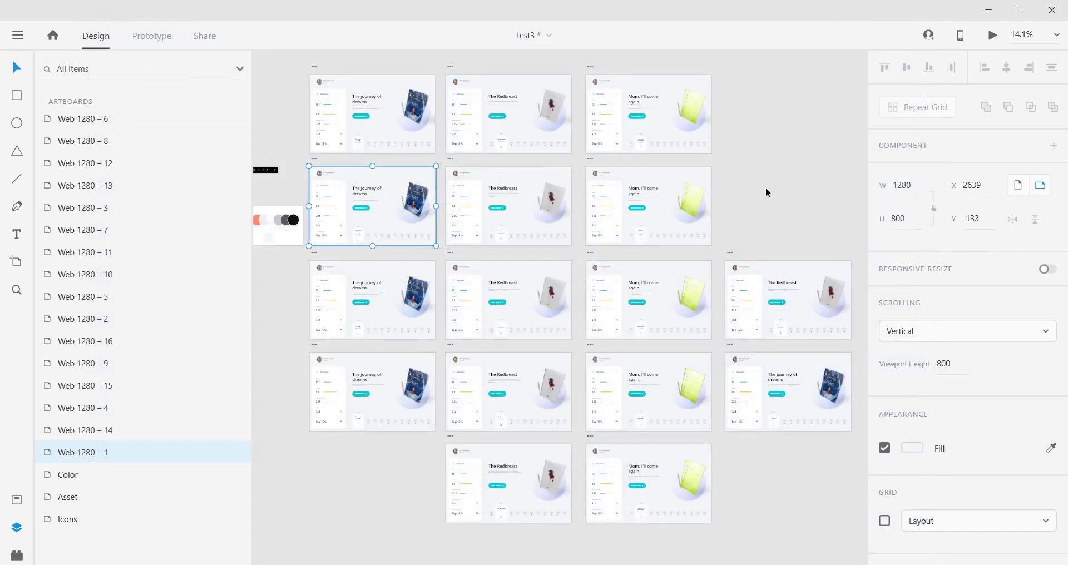
# Preview the prototype again from January through The Redbreast to "Mom, I'll come again", and close the preview
pyautogui.click(992, 35)
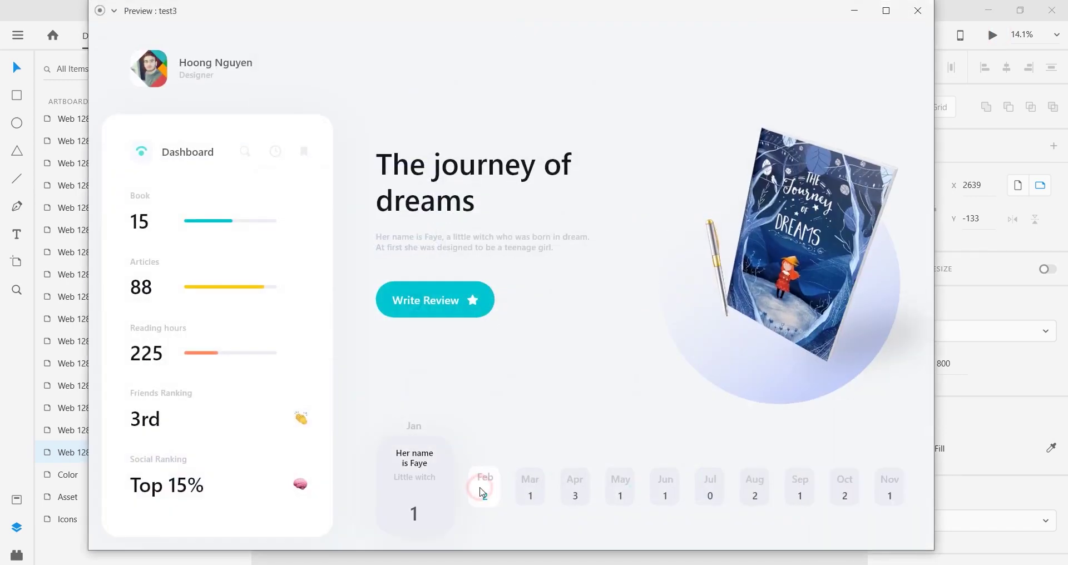
pyautogui.click(461, 475)
pyautogui.click(461, 476)
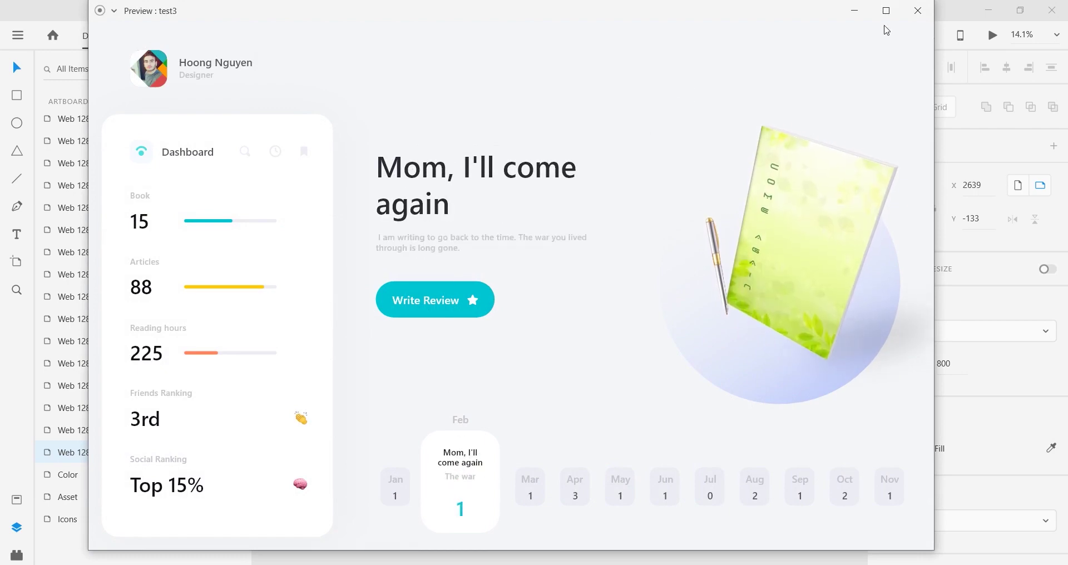
pyautogui.click(917, 11)
# In the nested Group 35 on Web 1280 – 4, set the description text in Mask Group 11 to 0% opacity
pyautogui.click(506, 184)
pyautogui.doubleClick(499, 196)
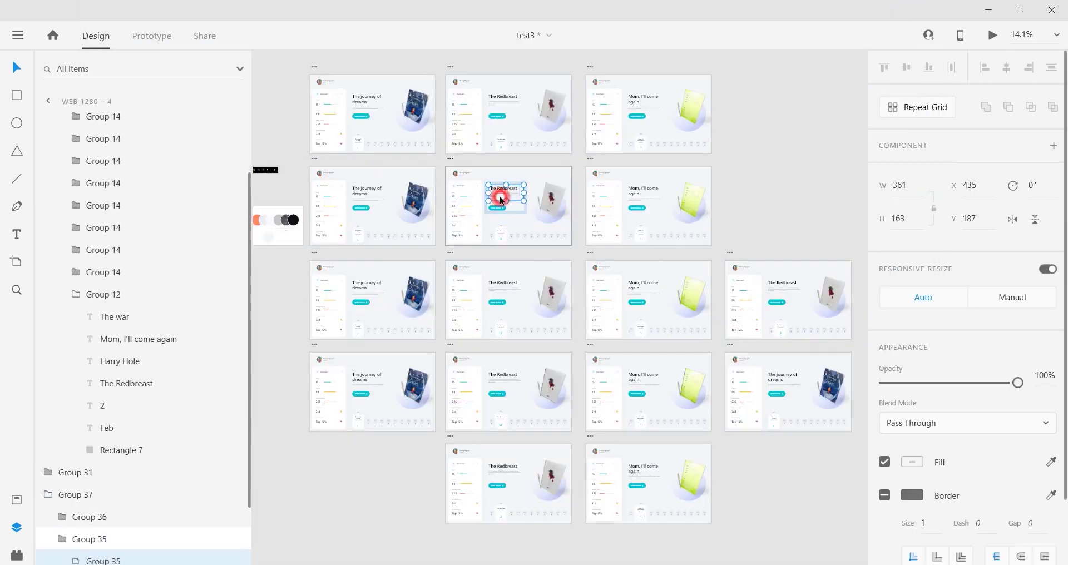
pyautogui.scroll(3, 499, 271)
pyautogui.scroll(2, 381, 305)
pyautogui.doubleClick(500, 164)
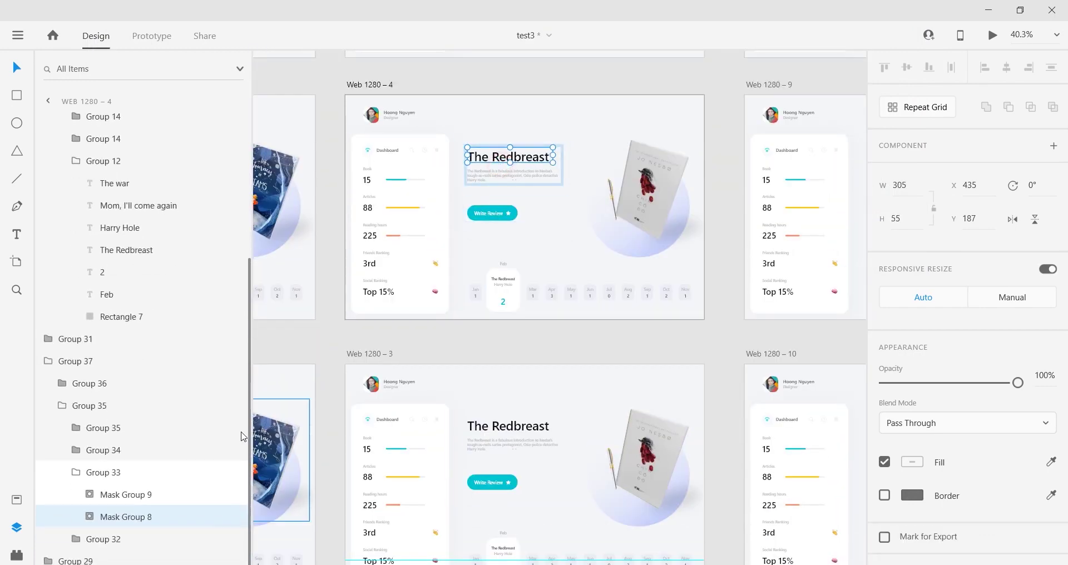
pyautogui.click(75, 474)
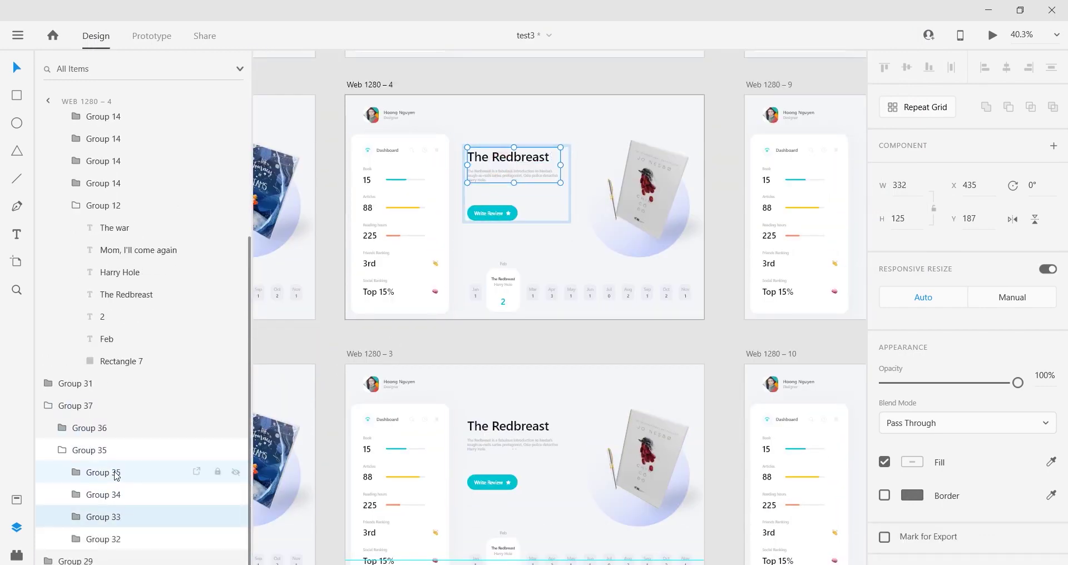
pyautogui.click(74, 474)
pyautogui.click(91, 494)
pyautogui.click(127, 537)
pyautogui.scroll(-5, 922, 451)
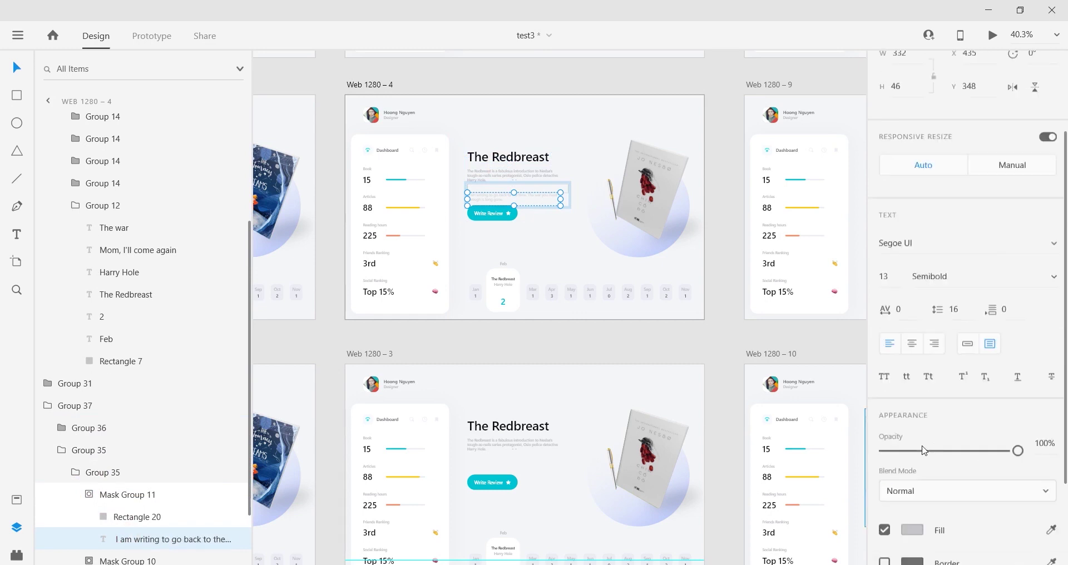
pyautogui.moveTo(918, 333); pyautogui.dragTo(694, 356)
pyautogui.scroll(-2, 119, 490)
# Set the title "Mom, I'll come again" in Mask Group 10 on Web 1280 – 4 to 0% opacity
pyautogui.click(92, 405)
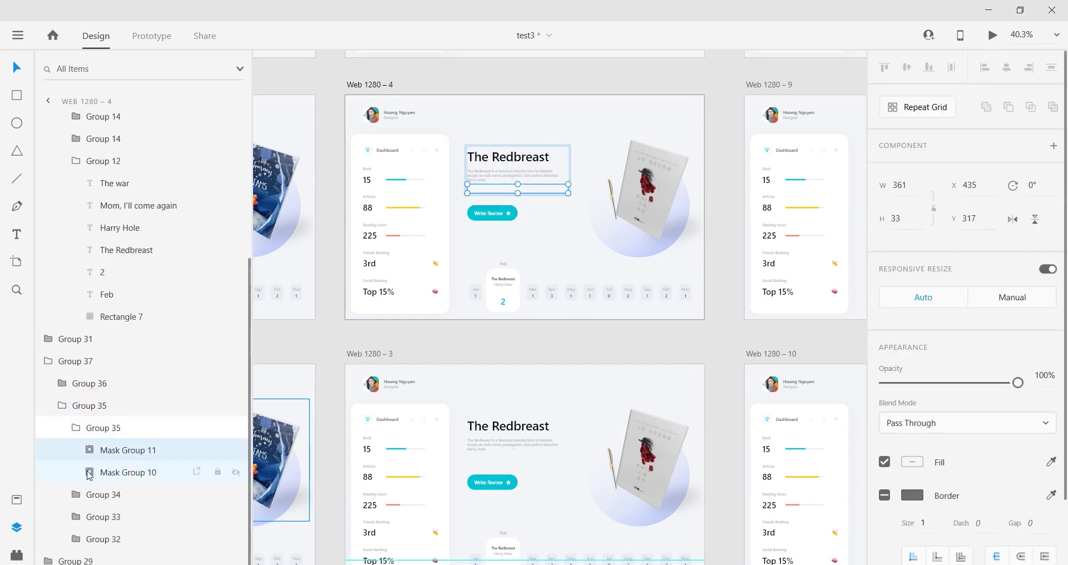
pyautogui.click(89, 472)
pyautogui.click(192, 516)
pyautogui.scroll(-5, 1029, 465)
pyautogui.moveTo(1018, 333); pyautogui.dragTo(765, 361)
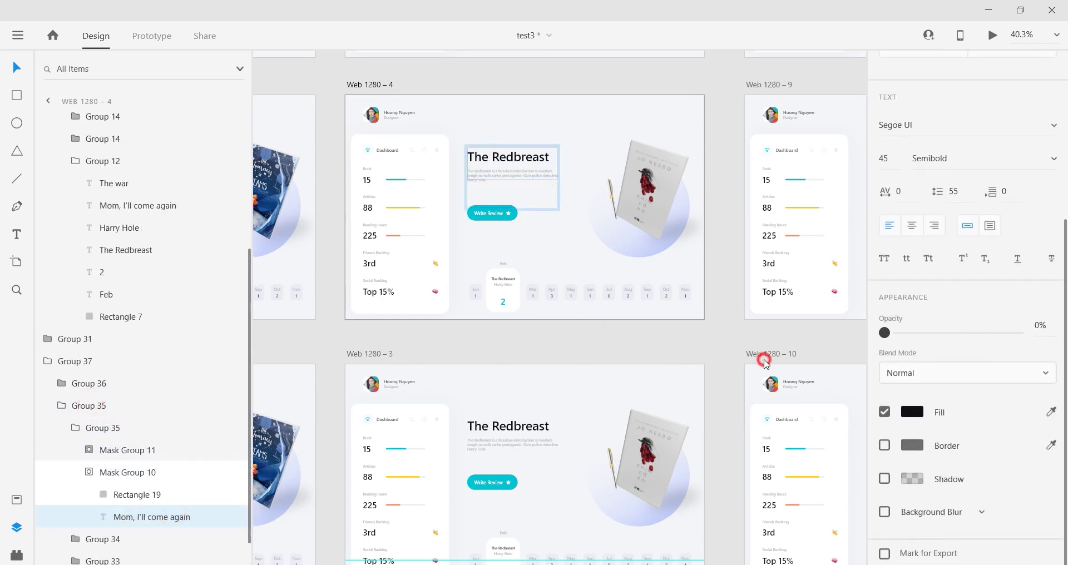
pyautogui.click(102, 474)
# Copy the nested Group 35 from Web 1280 – 4 and replace the matching nested group on Web 1280 – 3 with it
pyautogui.click(120, 476)
pyautogui.scroll(-1, 505, 373)
pyautogui.doubleClick(496, 343)
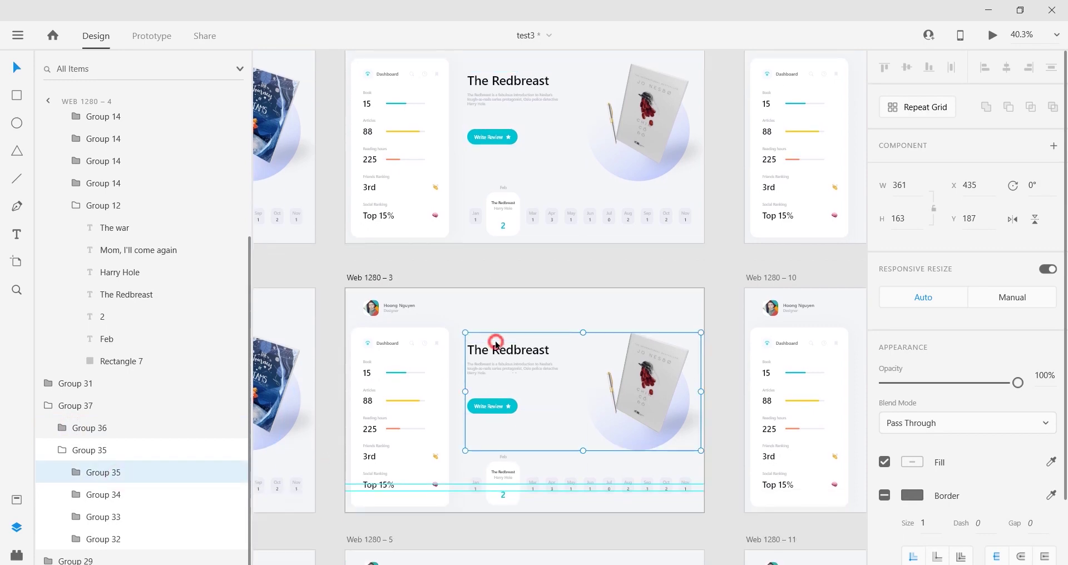
pyautogui.doubleClick(497, 345)
pyautogui.click(134, 430)
pyautogui.scroll(-4, 503, 445)
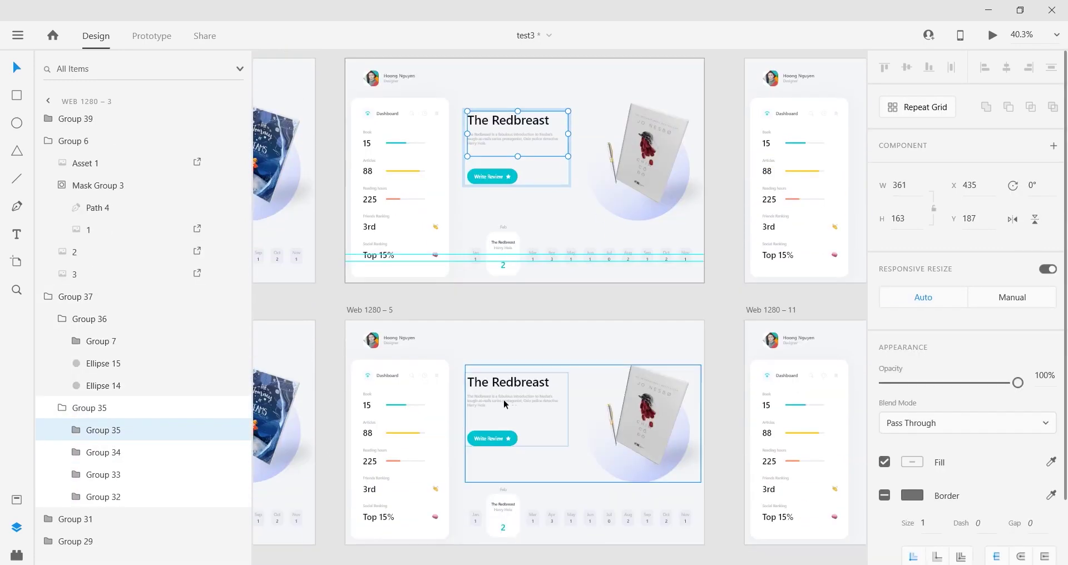
# Replace the nested Group 35 on Web 1280 – 5 and Web 1280 – 7 with the copied group
pyautogui.doubleClick(511, 383)
pyautogui.doubleClick(512, 382)
pyautogui.click(96, 231)
pyautogui.press('Delete')
pyautogui.scroll(-6, 446, 400)
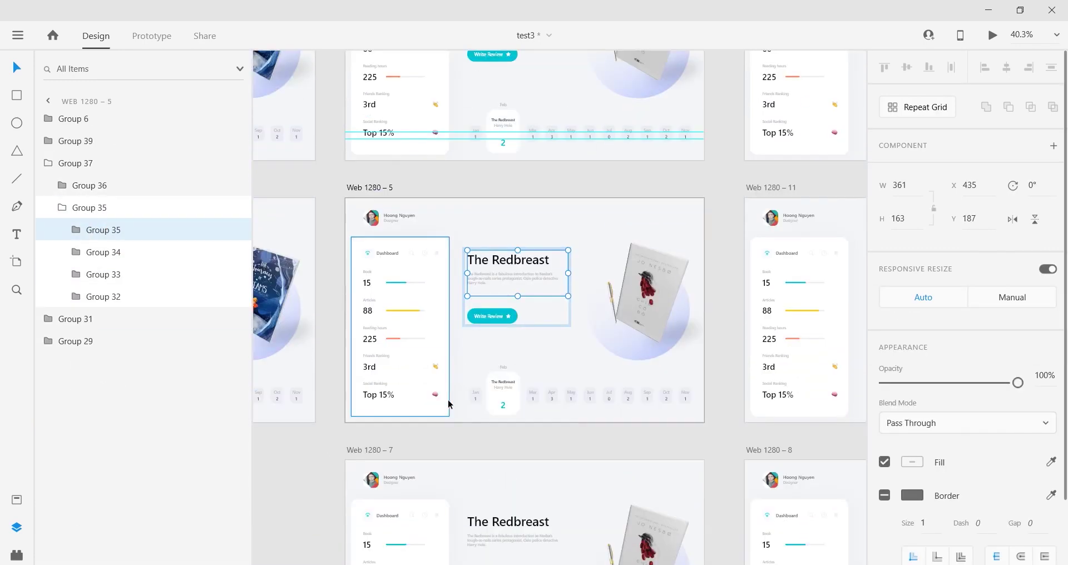
pyautogui.click(508, 432)
# Delete the Group 35 nested inside the Group 35 of Group 37 on Web 1280 – 12
pyautogui.scroll(-5, 746, 279)
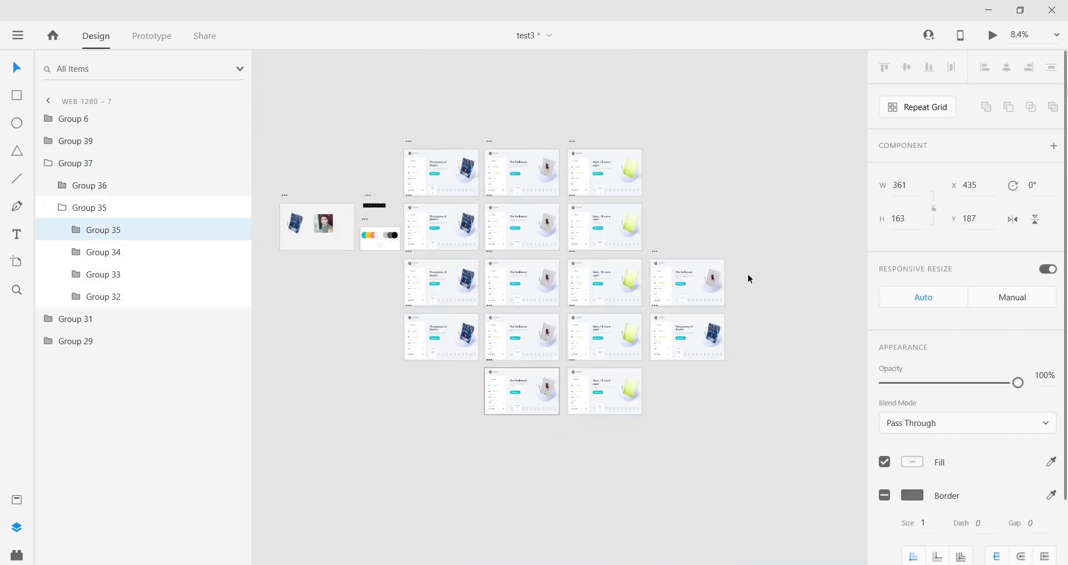
pyautogui.scroll(6, 746, 279)
pyautogui.click(584, 255)
pyautogui.click(80, 240)
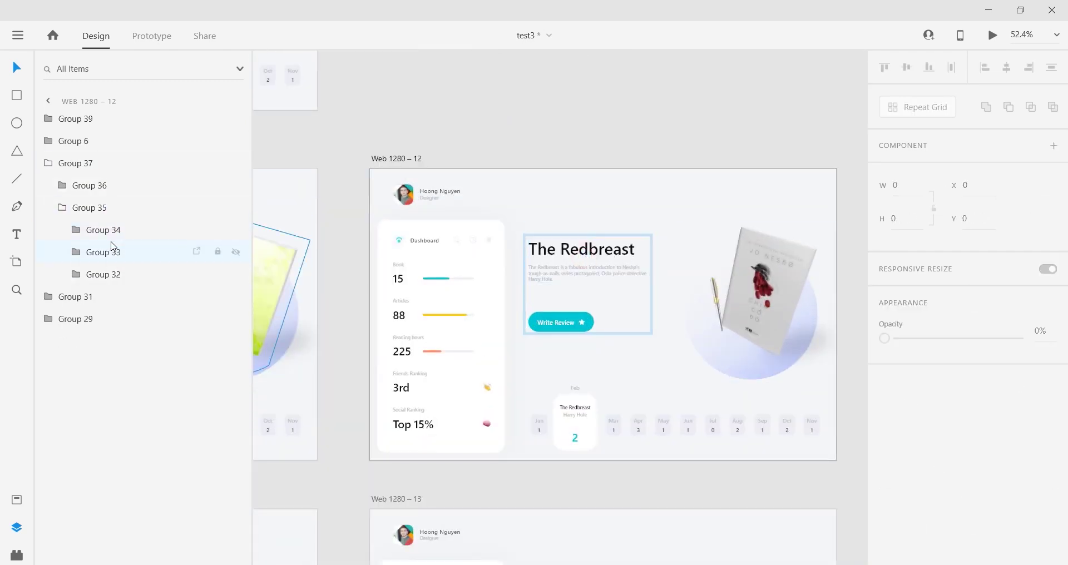
# Preview the prototype from Web 1280 – 1, toggle repeatedly between the two February books and January to check the text animations, and close it
pyautogui.scroll(-5, 479, 313)
pyautogui.click(298, 252)
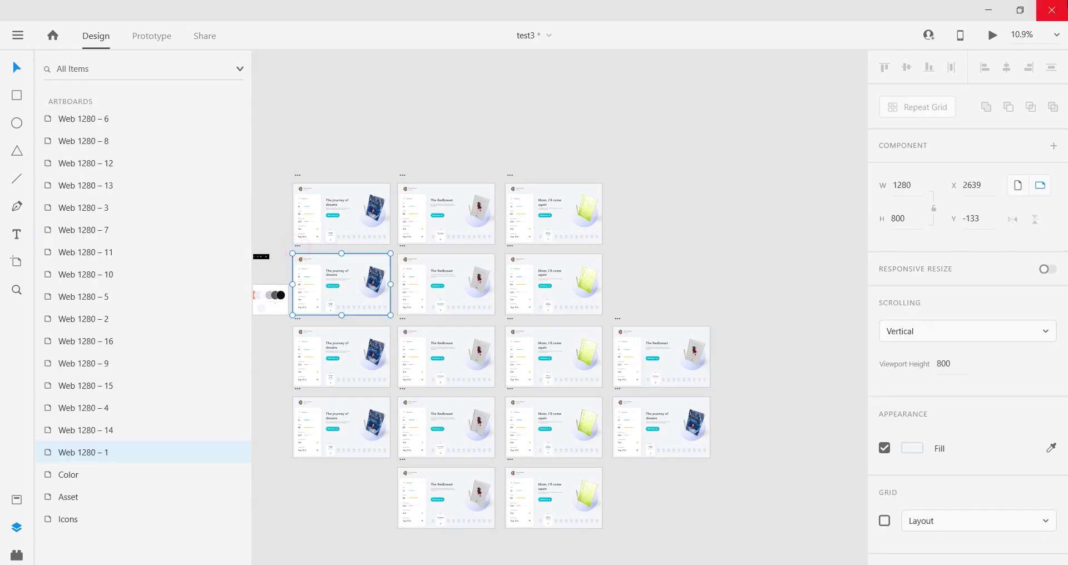
pyautogui.click(991, 41)
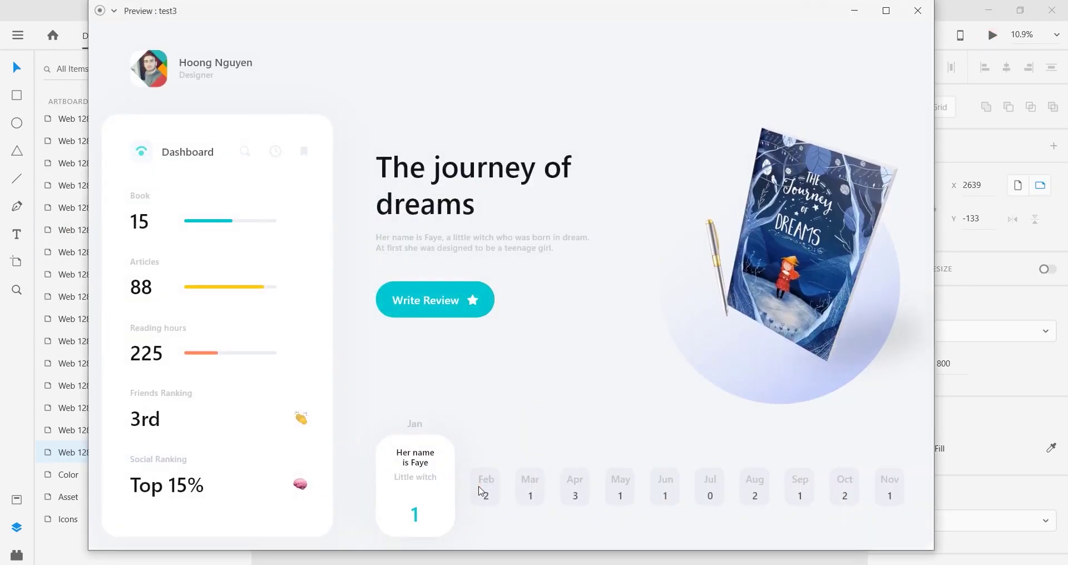
pyautogui.click(489, 487)
pyautogui.click(470, 466)
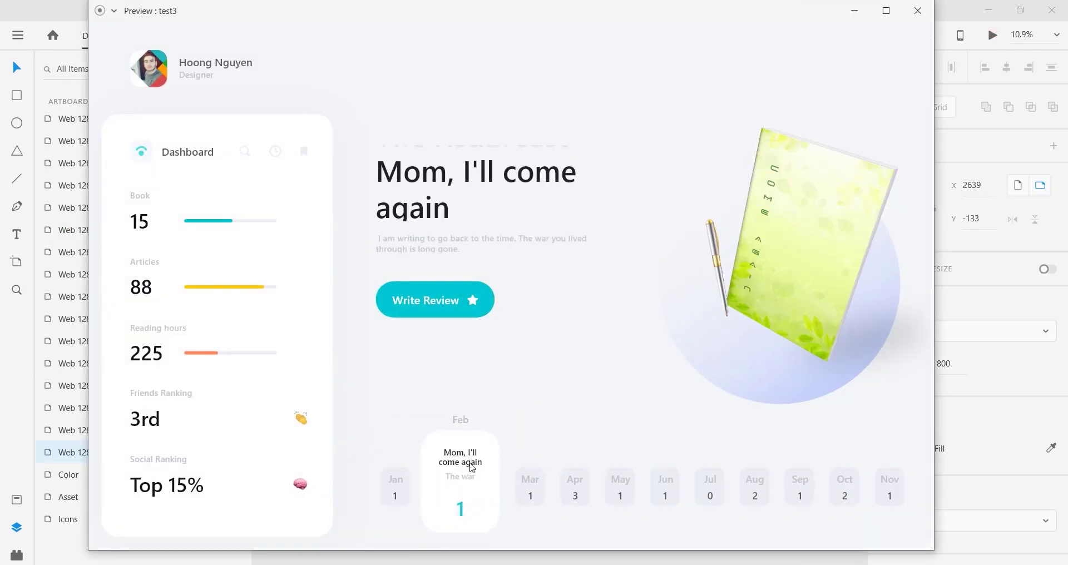
pyautogui.click(459, 456)
pyautogui.click(465, 469)
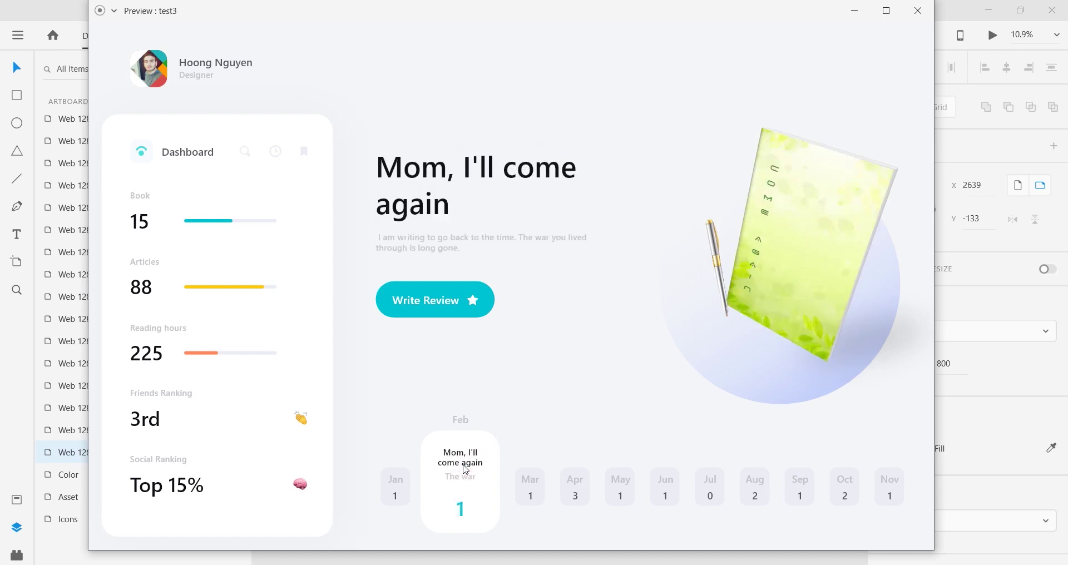
pyautogui.click(396, 483)
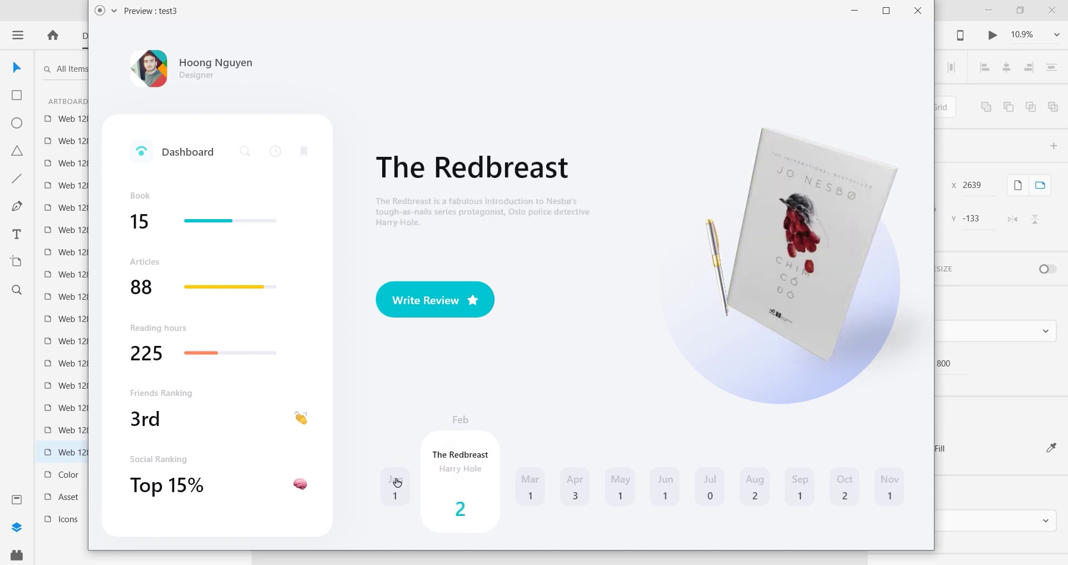
pyautogui.click(469, 479)
pyautogui.click(457, 463)
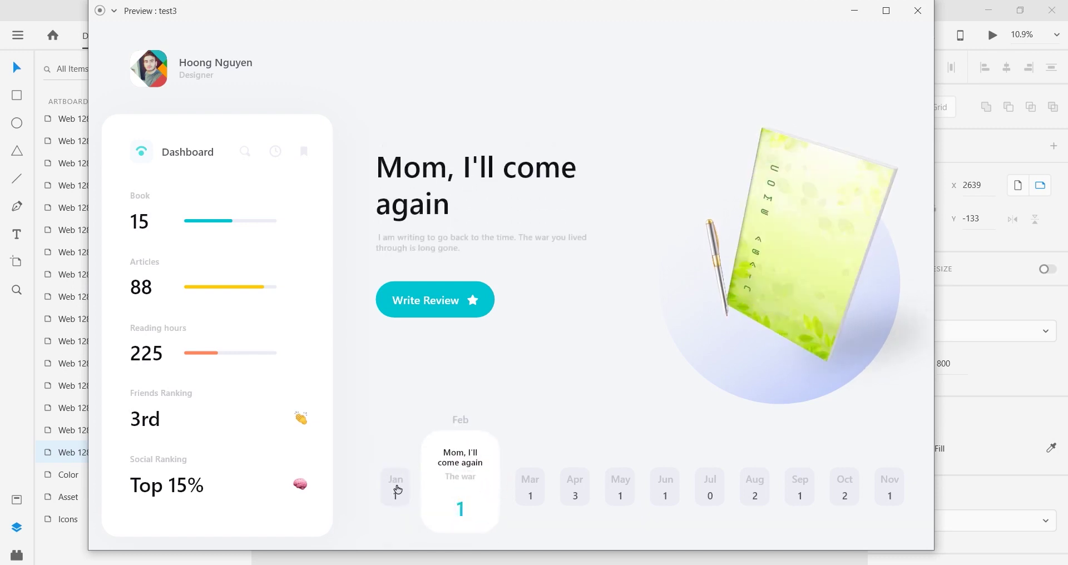
pyautogui.click(391, 488)
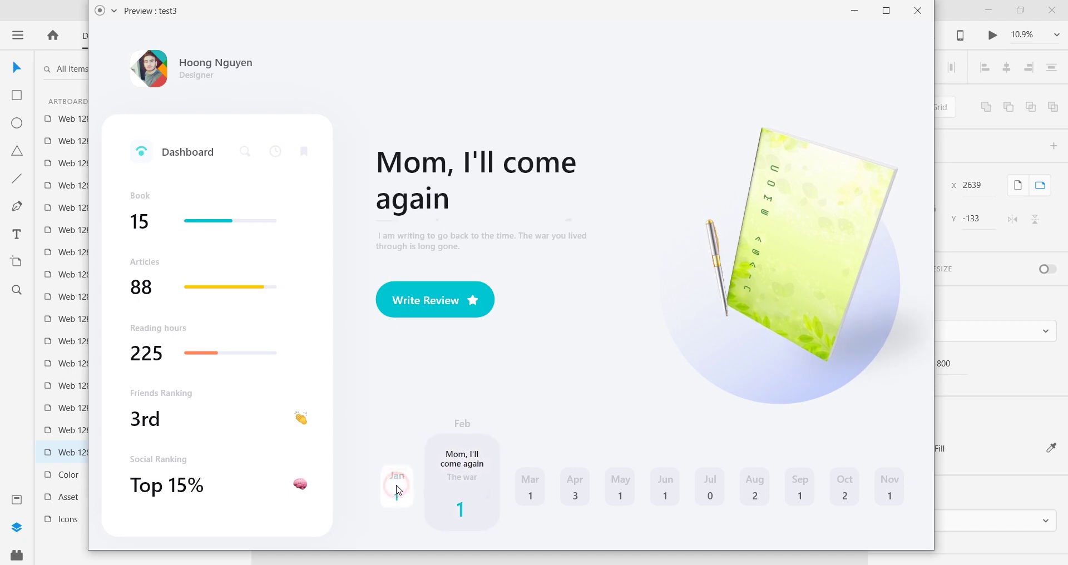
pyautogui.click(928, 11)
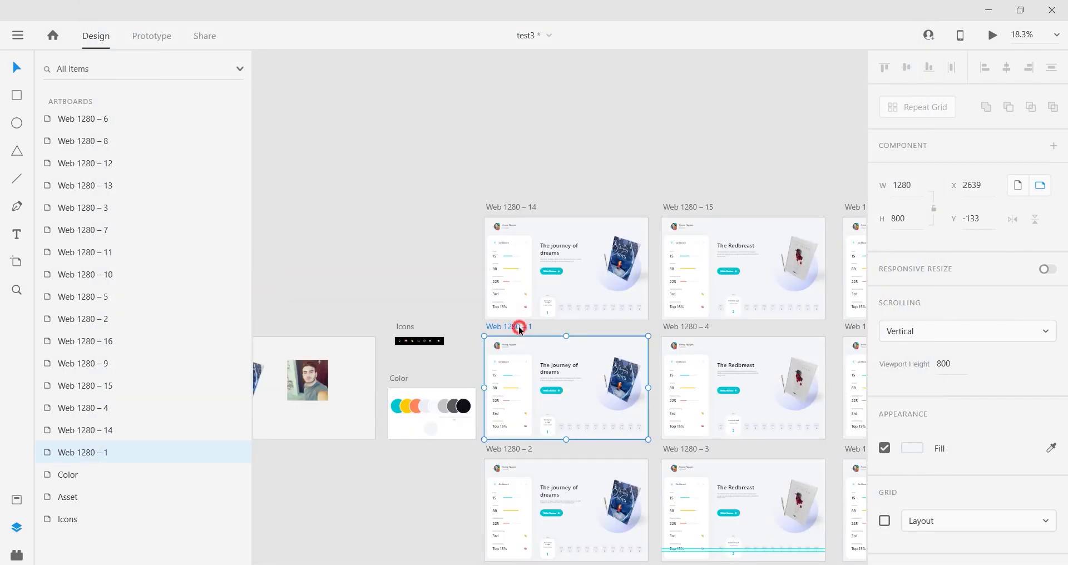
# Duplicate the Web 1280 – 1 artboard and place the copy above the Asset artboard
pyautogui.moveTo(518, 327); pyautogui.dragTo(262, 198)
pyautogui.moveTo(333, 187); pyautogui.dragTo(407, 236)
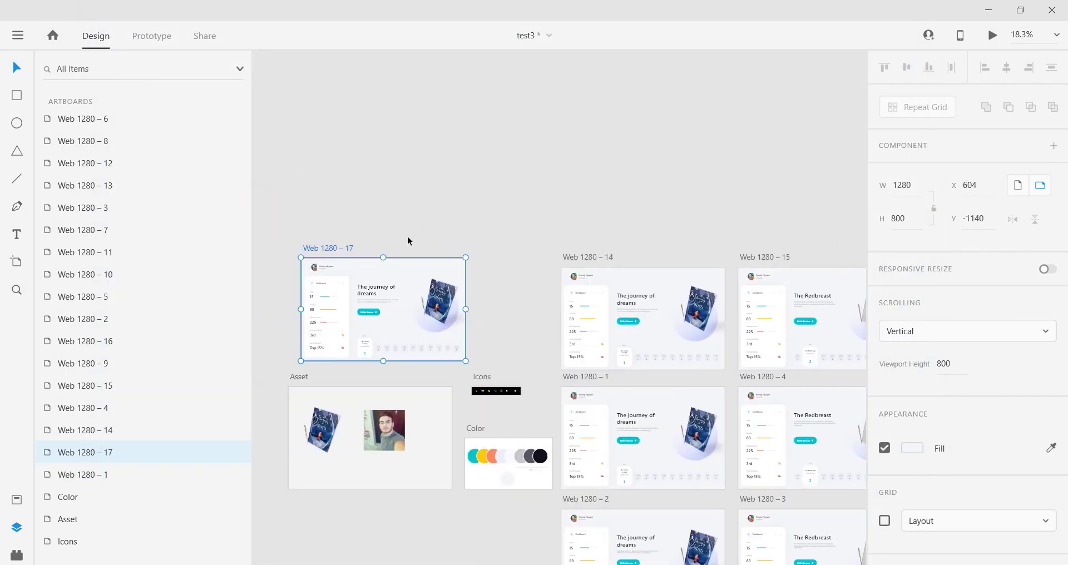
pyautogui.moveTo(334, 248); pyautogui.dragTo(318, 248)
# Shorten the teal Book progress bar on Web 1280 – 17 to a dot at its left end
pyautogui.scroll(7, 278, 289)
pyautogui.scroll(6, 430, 250)
pyautogui.doubleClick(432, 238)
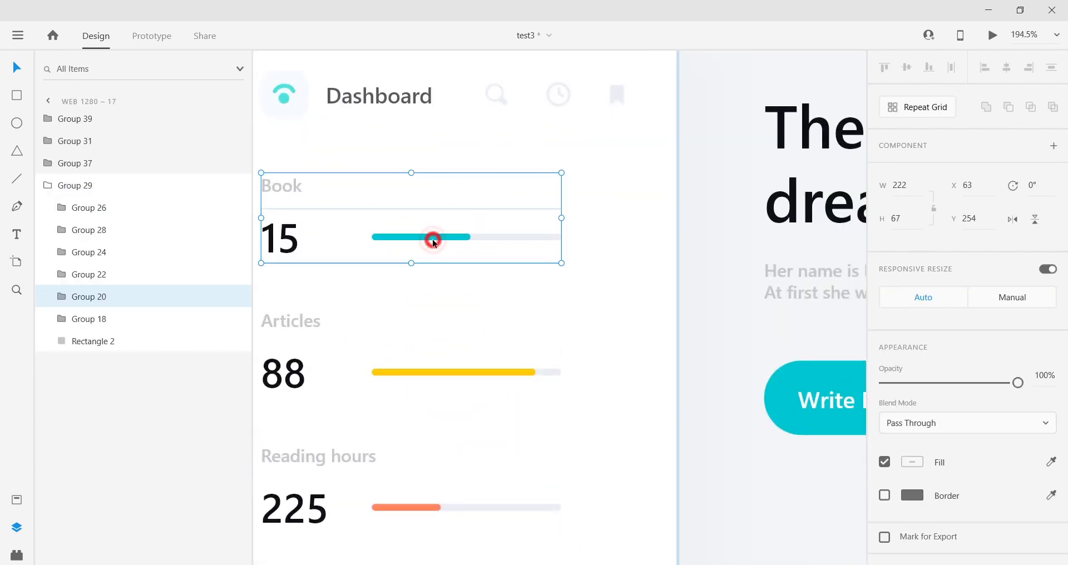
pyautogui.doubleClick(433, 238)
pyautogui.doubleClick(433, 238)
pyautogui.scroll(4, 439, 241)
pyautogui.doubleClick(508, 223)
pyautogui.moveTo(419, 229); pyautogui.dragTo(542, 271)
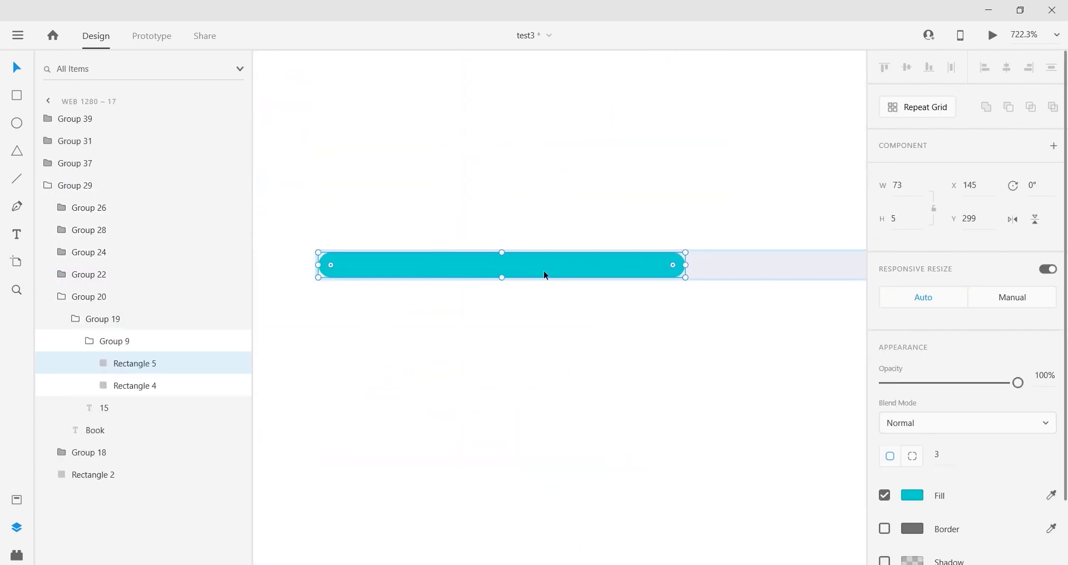
pyautogui.moveTo(685, 266); pyautogui.dragTo(400, 281)
pyautogui.scroll(-8, 473, 306)
pyautogui.click(344, 163)
pyautogui.scroll(-5, 354, 161)
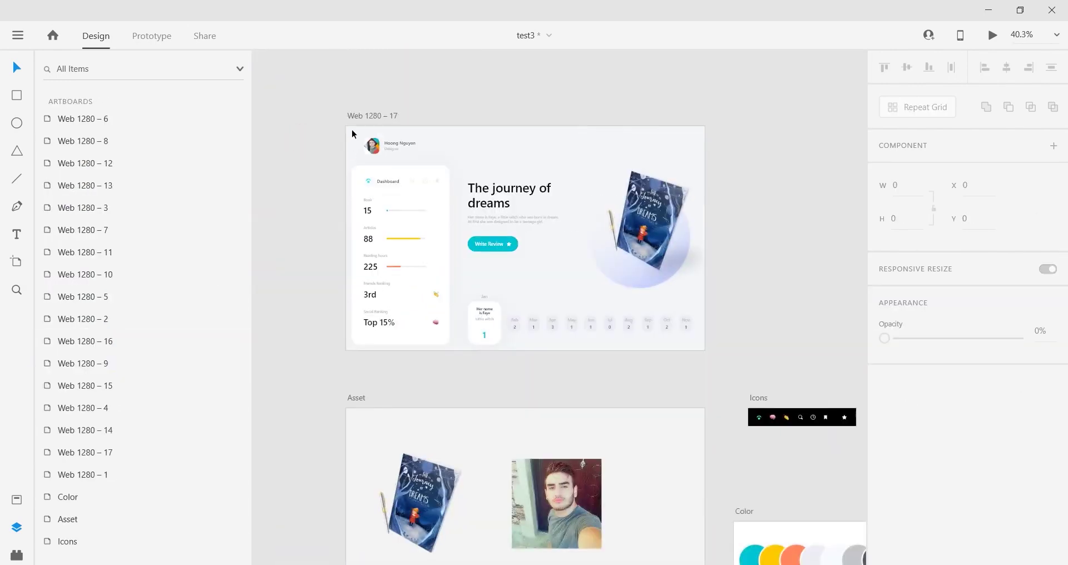
# Link Web 1280 – 17 to Web 1280 – 1 with a timed Auto-Animate transition, 0.2 s delay and 1 s duration, and preview it
pyautogui.click(360, 115)
pyautogui.moveTo(674, 309); pyautogui.dragTo(424, 250)
pyautogui.click(145, 35)
pyautogui.moveTo(737, 418); pyautogui.dragTo(740, 420)
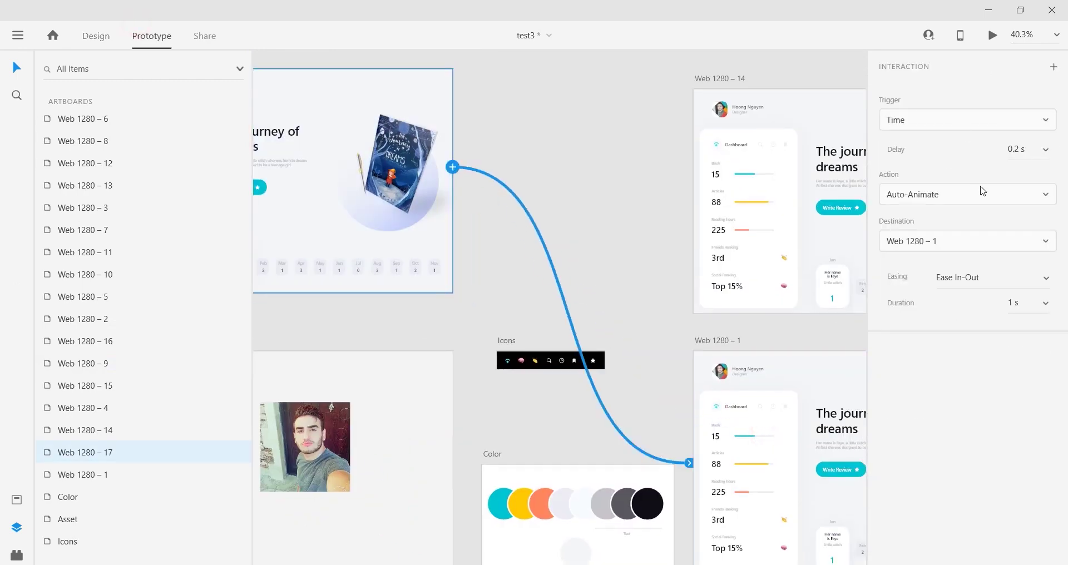
pyautogui.click(993, 37)
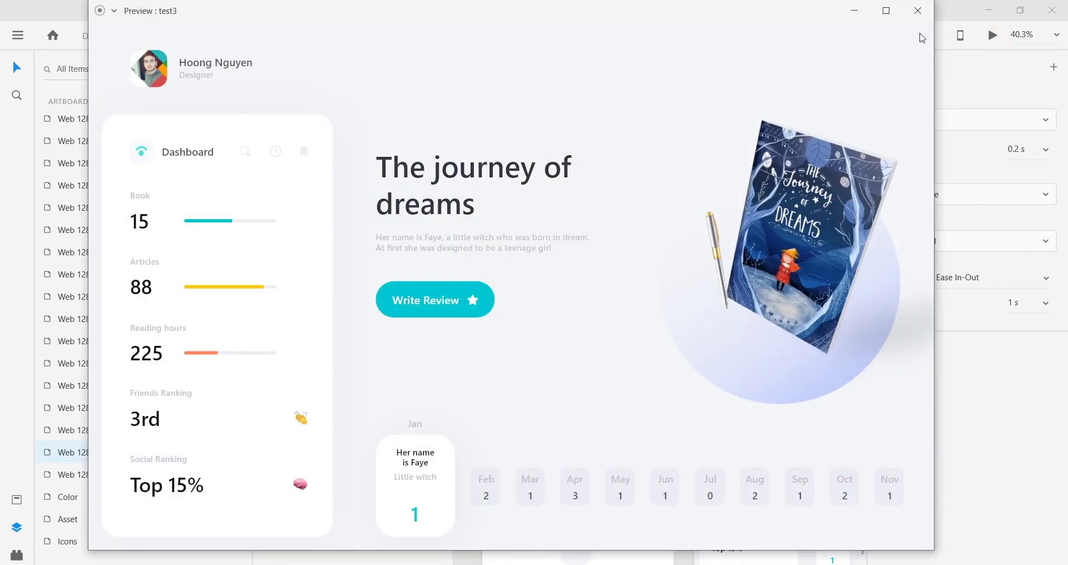
pyautogui.click(919, 12)
# Shorten the yellow Articles progress bar on Web 1280 – 17 to a dot at its left end
pyautogui.moveTo(457, 258); pyautogui.dragTo(535, 354)
pyautogui.scroll(-2, 410, 375)
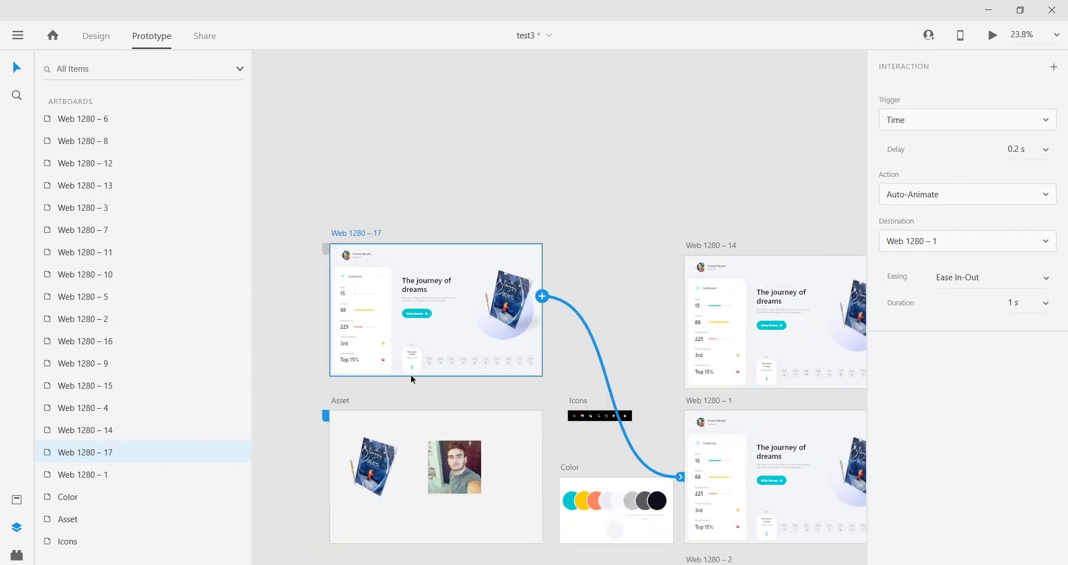
pyautogui.scroll(8, 652, 338)
pyautogui.click(632, 339)
pyautogui.click(94, 36)
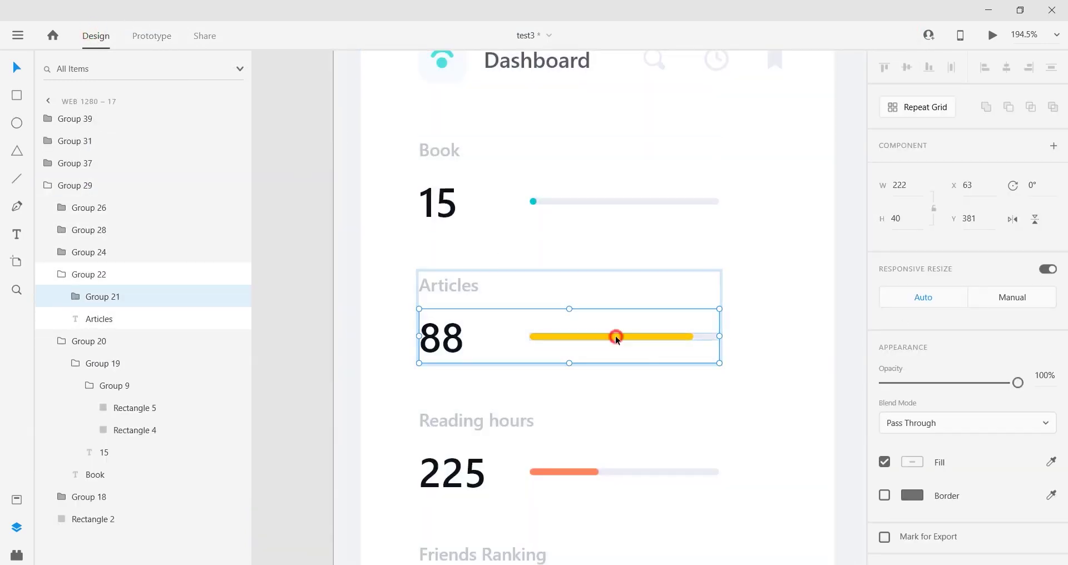
pyautogui.doubleClick(615, 336)
pyautogui.hotkey('ctrl', '3')
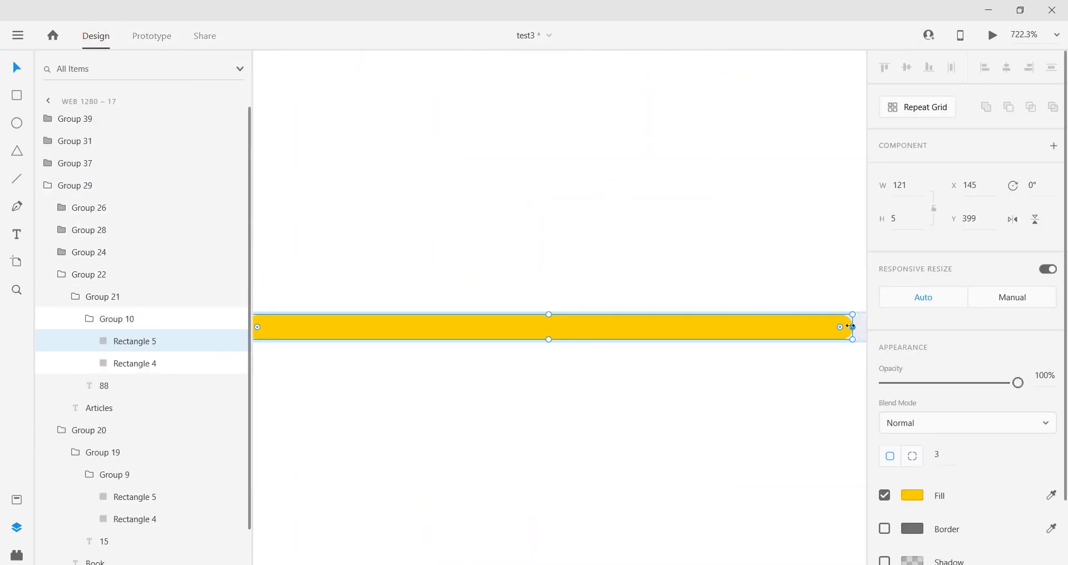
pyautogui.moveTo(851, 326); pyautogui.dragTo(267, 334)
pyautogui.scroll(-3, 432, 408)
# Shorten the orange Reading hours progress bar on Web 1280 – 17 to a dot at its left end
pyautogui.scroll(3, 360, 446)
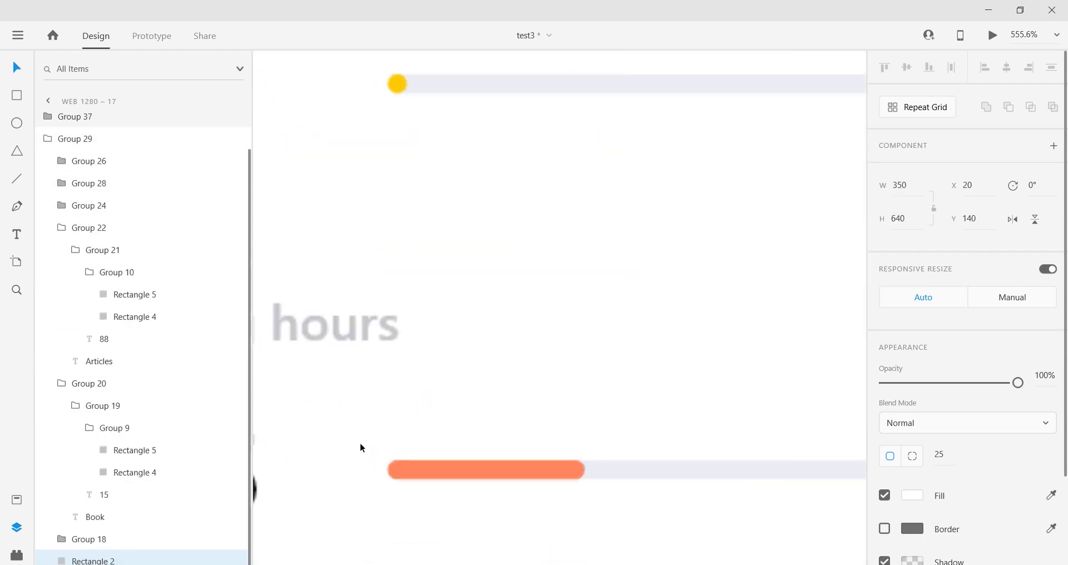
pyautogui.click(499, 474)
pyautogui.doubleClick(498, 477)
pyautogui.moveTo(584, 470); pyautogui.dragTo(538, 474)
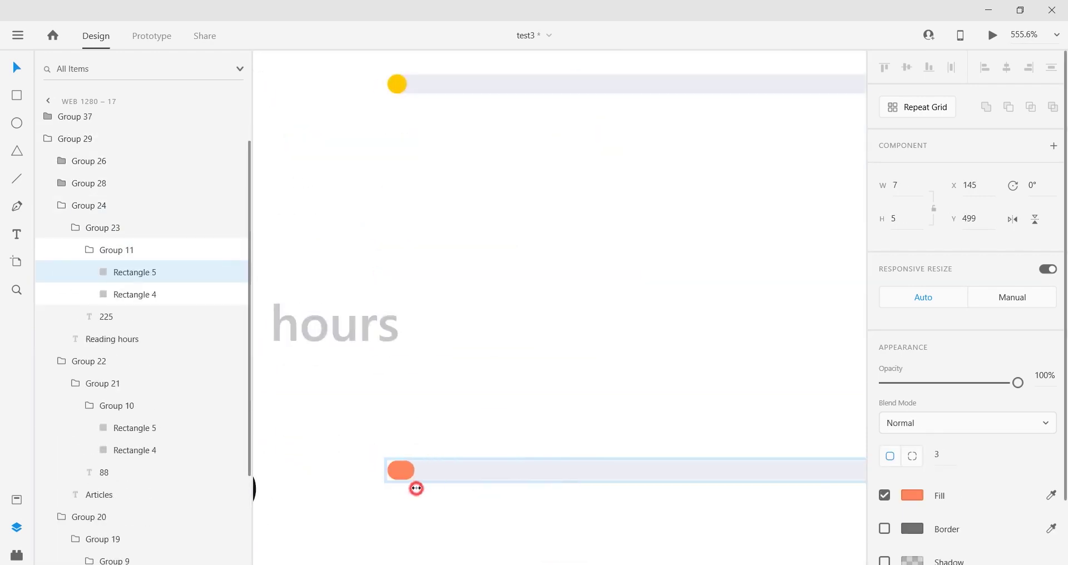
pyautogui.click(460, 393)
# Draw a 49 × 40 rectangle covering the "3rd" text under Friends Ranking on Web 1280 – 17
pyautogui.scroll(-3, 445, 400)
pyautogui.scroll(3, 429, 410)
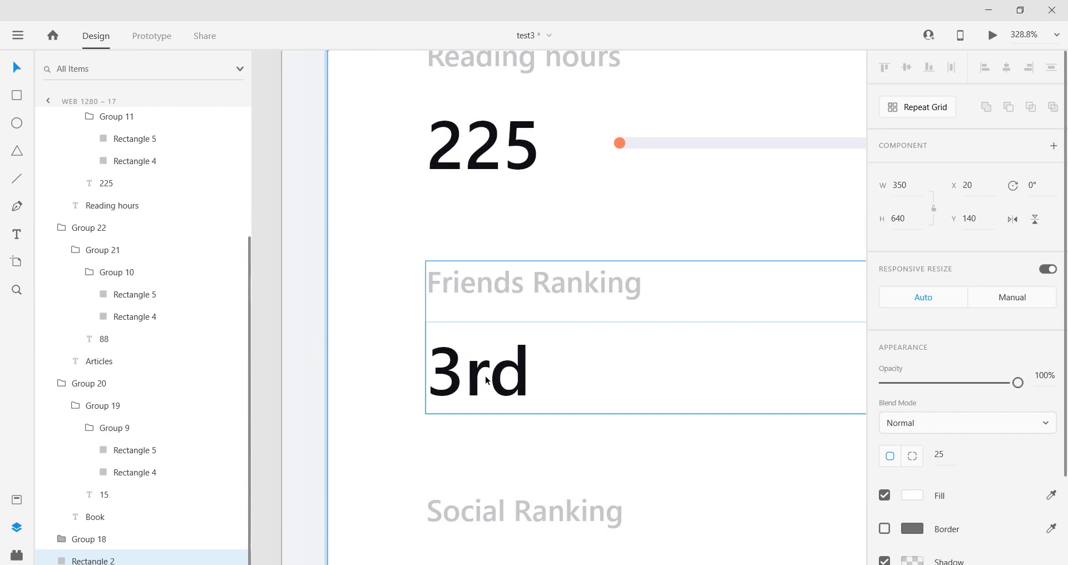
pyautogui.scroll(-3, 486, 381)
pyautogui.scroll(2, 481, 378)
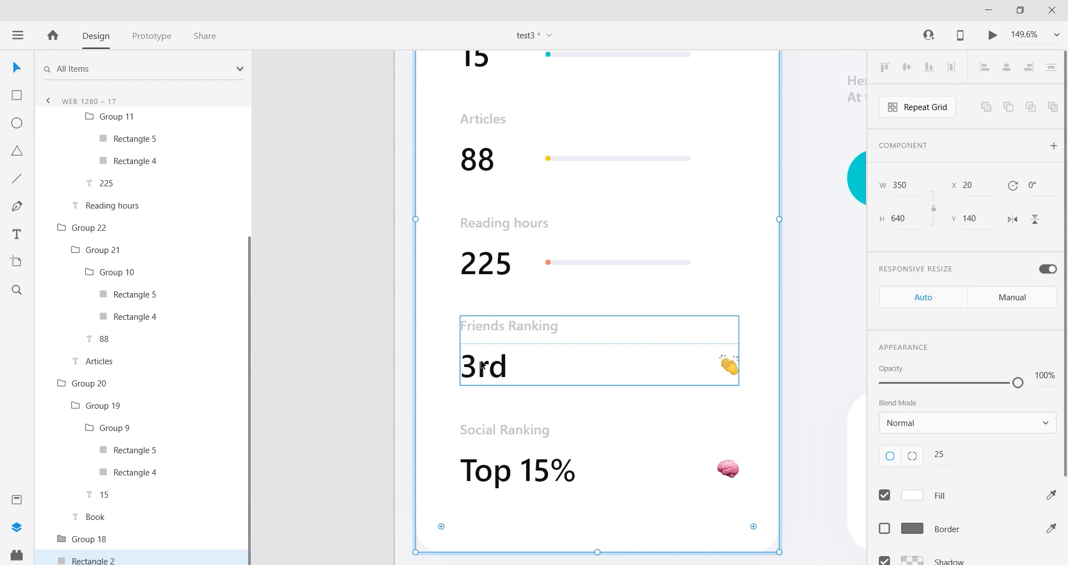
pyautogui.click(488, 365)
pyautogui.click(487, 366)
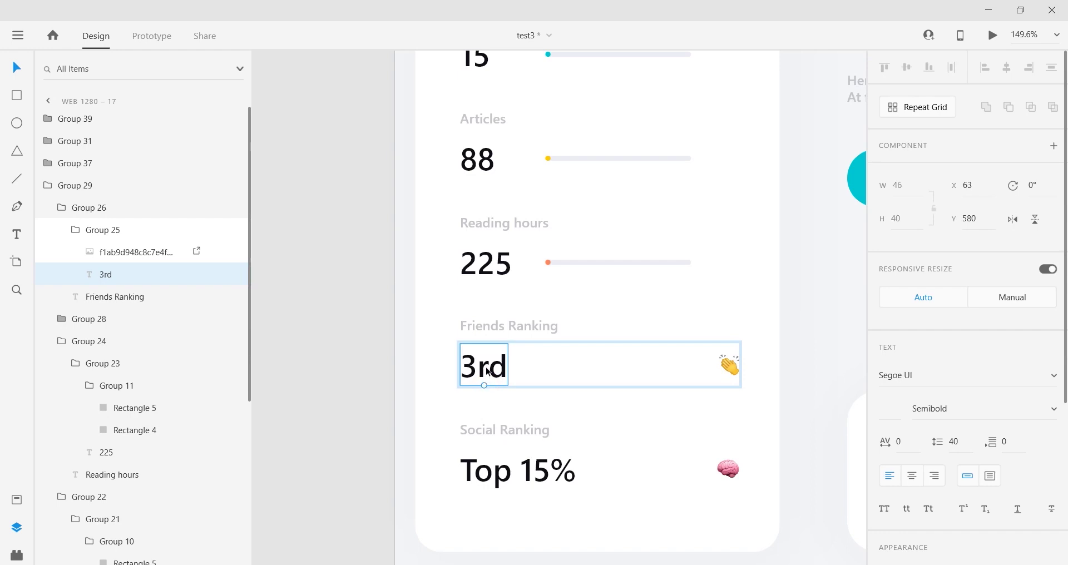
pyautogui.scroll(1, 513, 371)
pyautogui.hscroll(-1, 514, 371)
pyautogui.scroll(4, 515, 406)
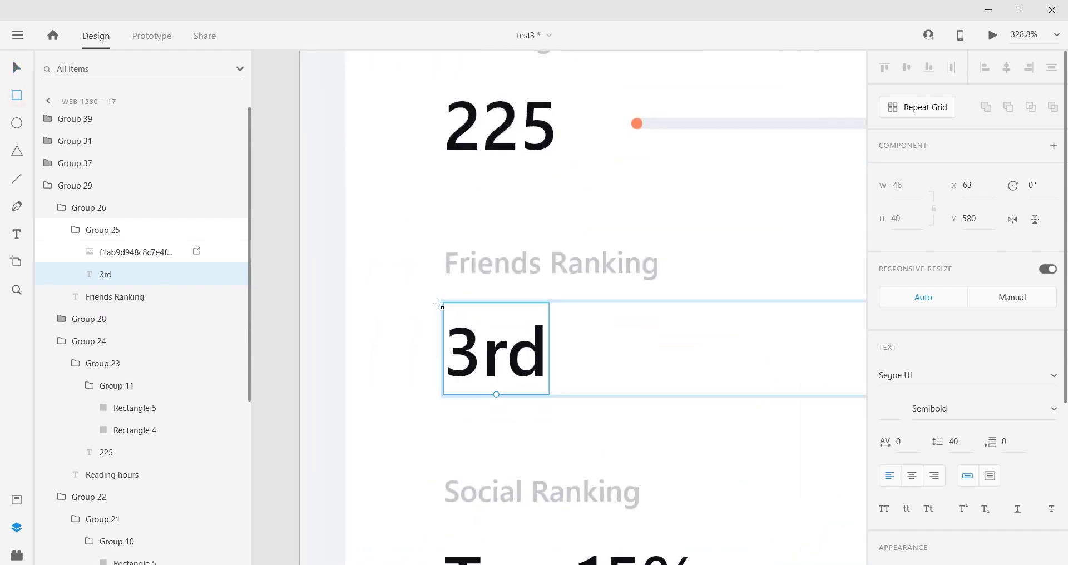
pyautogui.click(458, 316)
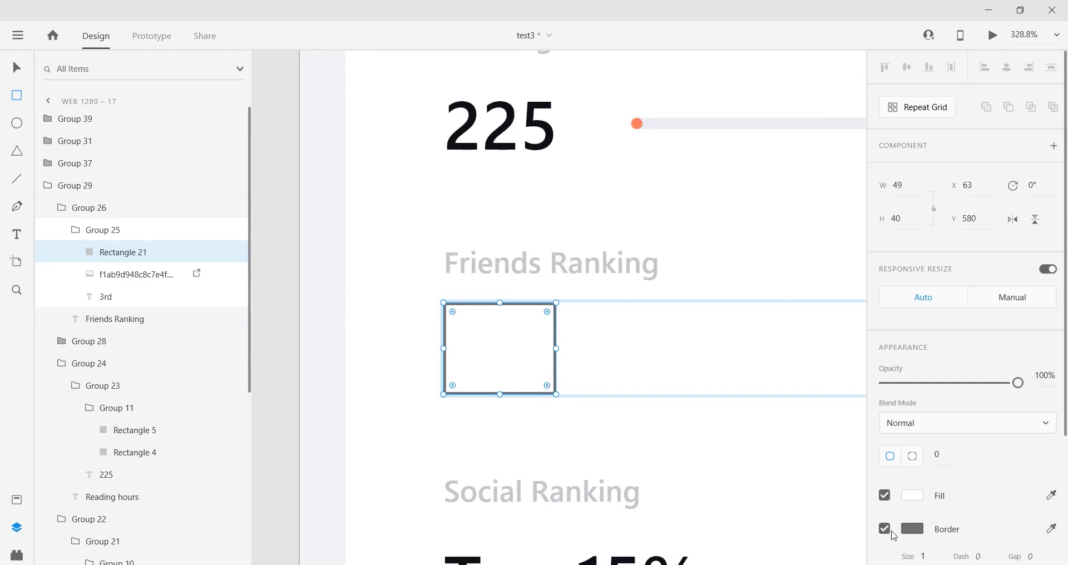
pyautogui.click(892, 532)
# Move the rectangle directly above the "3rd" text in the layer order and mask the text with it
pyautogui.moveTo(129, 253); pyautogui.dragTo(134, 287)
pyautogui.keyDown('shift'); pyautogui.click(120, 298); pyautogui.keyUp('shift')
pyautogui.rightClick(143, 284)
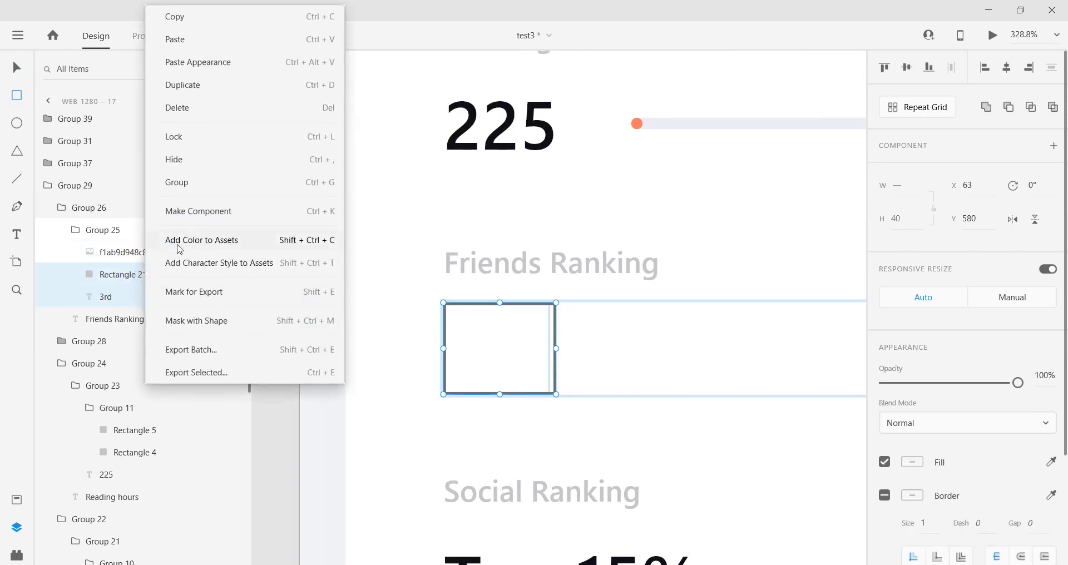
pyautogui.click(194, 320)
pyautogui.click(17, 67)
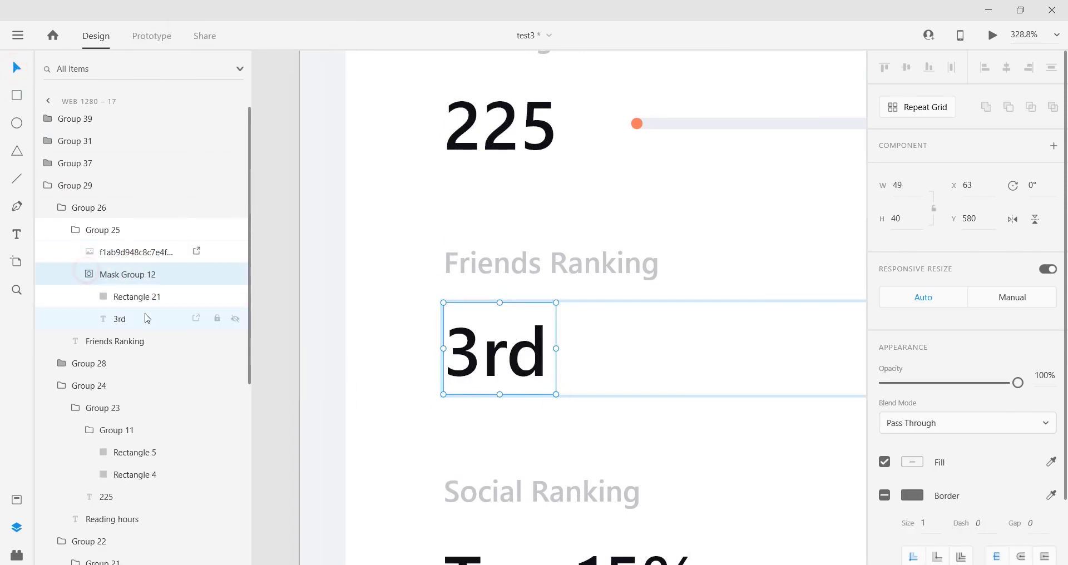
# Move the "3rd" text left out of its mask to X 18 and set its opacity to 0%
pyautogui.doubleClick(465, 352)
pyautogui.moveTo(465, 351); pyautogui.dragTo(361, 349)
pyautogui.keyDown('ctrl'); pyautogui.scroll(-3, 493, 381); pyautogui.keyUp('ctrl')
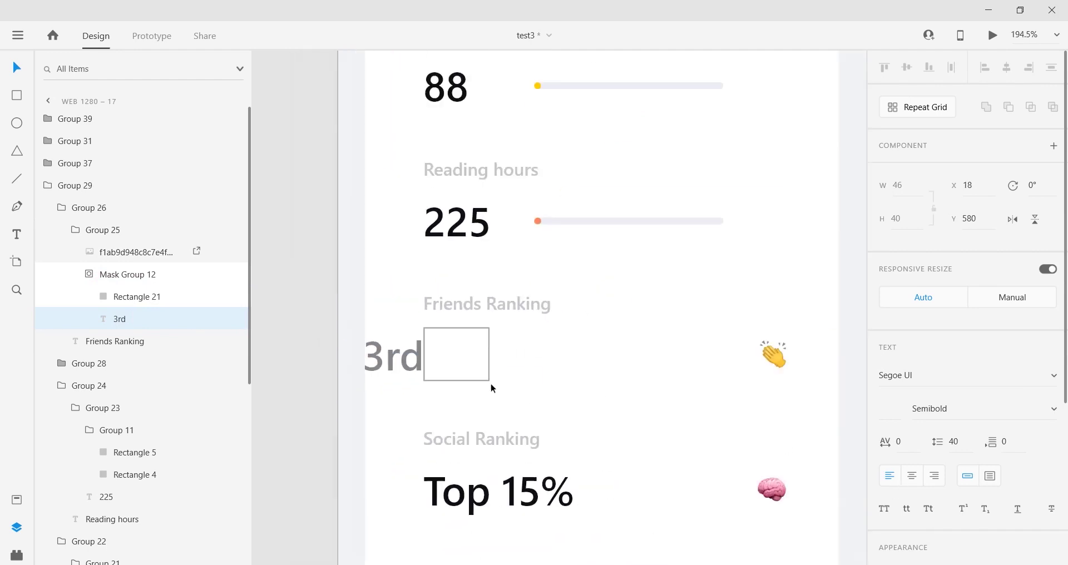
pyautogui.scroll(-4, 931, 336)
pyautogui.scroll(-3, 558, 463)
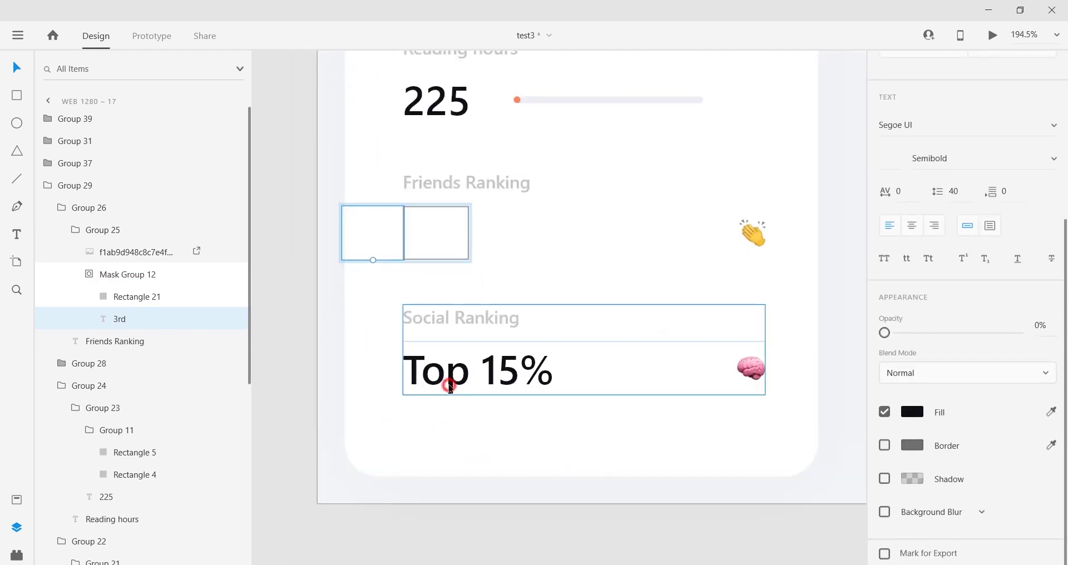
# Draw a 112 × 40 rectangle without a border over the "Top 15%" text under Social Ranking
pyautogui.doubleClick(435, 384)
pyautogui.keyDown('ctrl'); pyautogui.scroll(4, 426, 292); pyautogui.keyUp('ctrl')
pyautogui.moveTo(358, 290); pyautogui.dragTo(690, 409)
pyautogui.click(888, 529)
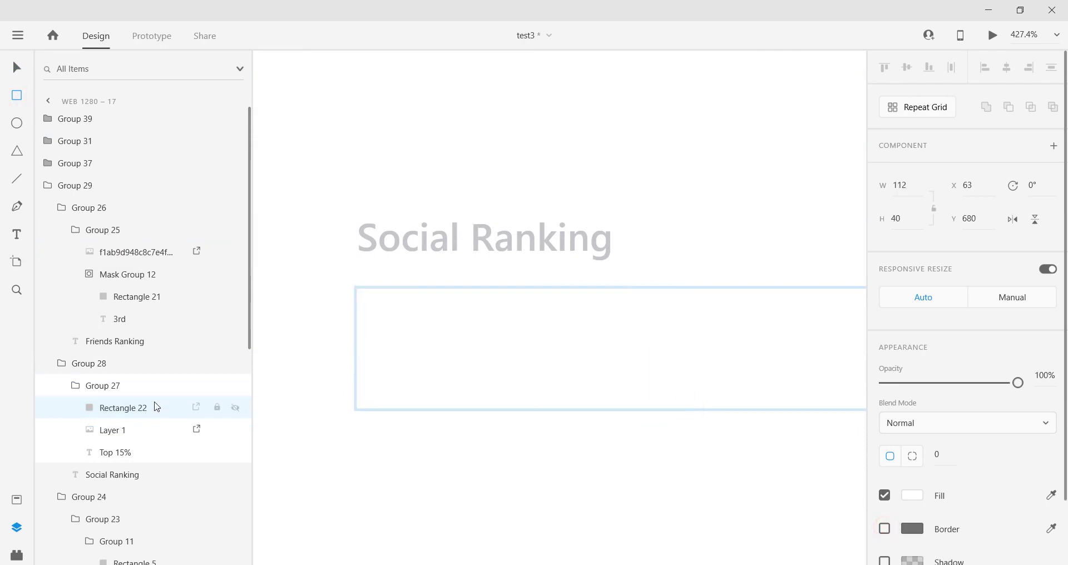
# Move the rectangle directly above the "Top 15%" text in the layer order and mask the text with it
pyautogui.moveTo(156, 406); pyautogui.dragTo(148, 439)
pyautogui.keyDown('shift'); pyautogui.click(141, 452); pyautogui.keyUp('shift')
pyautogui.rightClick(146, 437)
pyautogui.click(194, 376)
pyautogui.click(14, 64)
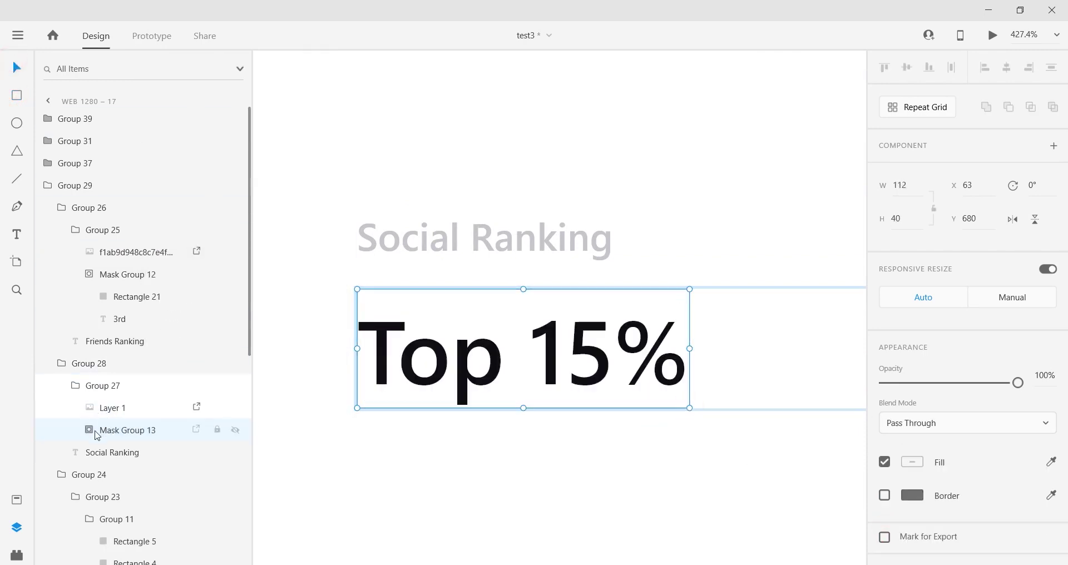
# Move the "Top 15%" text left out of its mask to about X -48
pyautogui.click(91, 430)
pyautogui.click(109, 473)
pyautogui.moveTo(465, 379); pyautogui.dragTo(611, 383)
pyautogui.moveTo(611, 382); pyautogui.dragTo(261, 382)
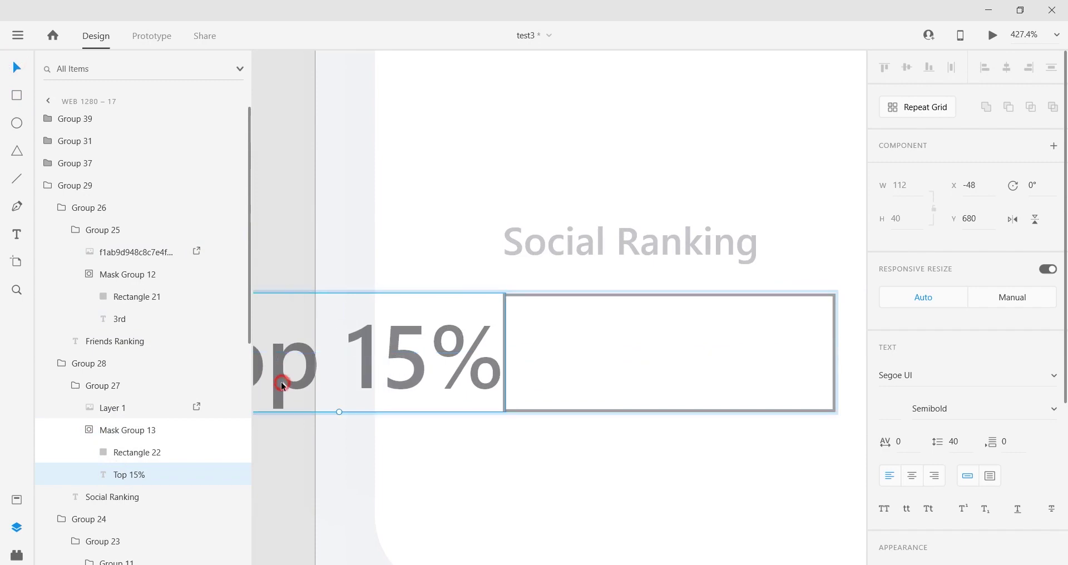
pyautogui.scroll(-5, 982, 345)
pyautogui.keyDown('ctrl'); pyautogui.scroll(-2, 467, 315); pyautogui.keyUp('ctrl')
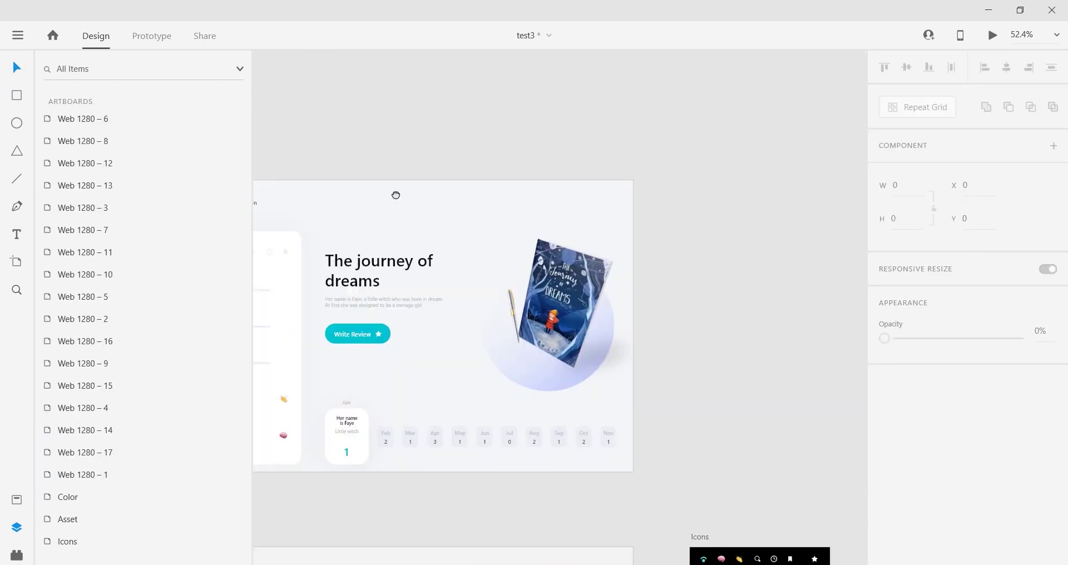
# Preview the prototype from Web 1280 – 17 to check the progress bar and ranking animations, and close the preview
pyautogui.click(375, 199)
pyautogui.click(992, 35)
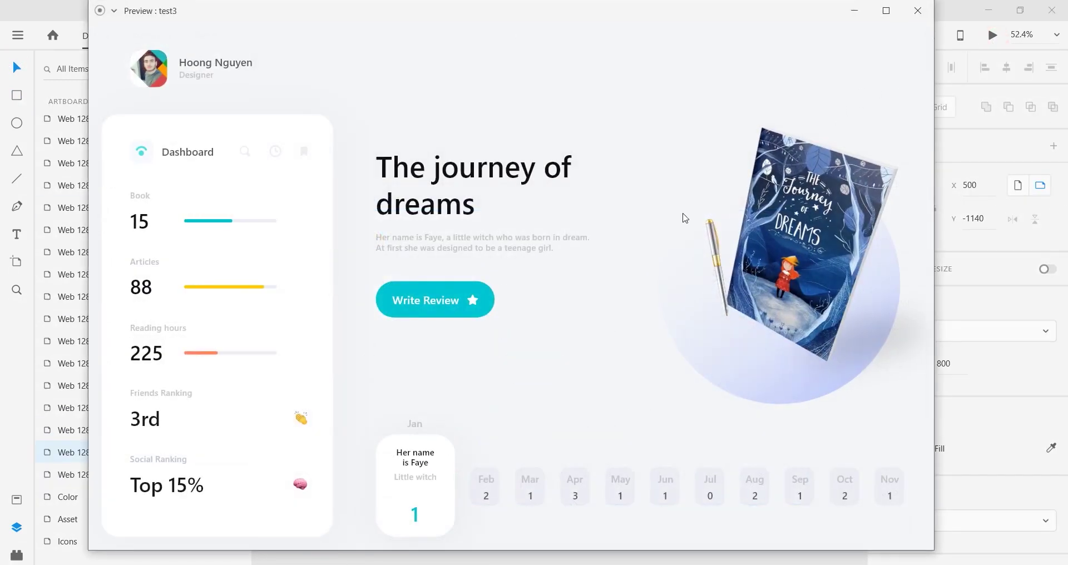
pyautogui.click(923, 20)
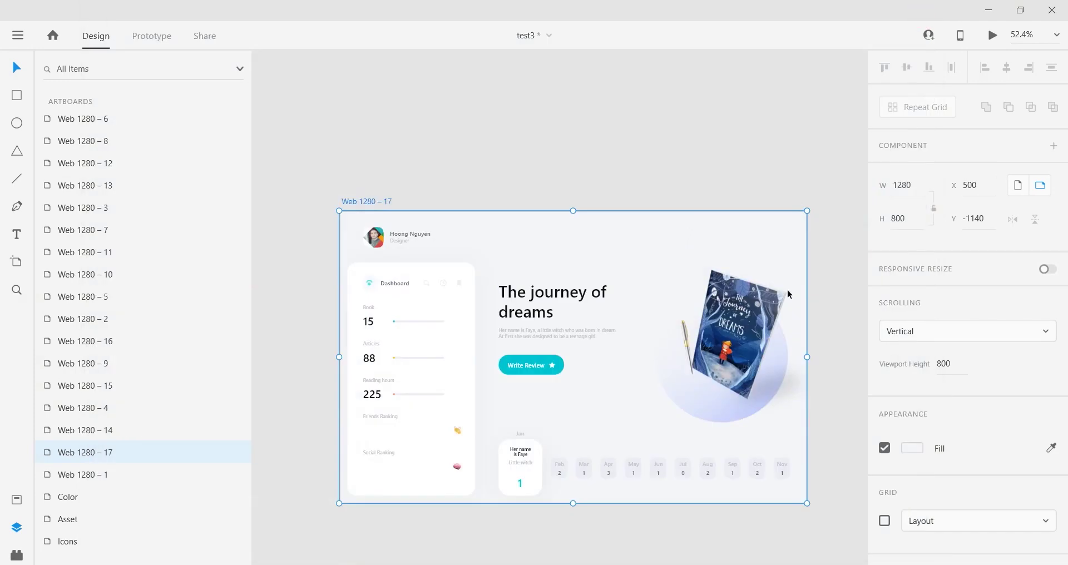
# Move the "Her name is Faye" description in Mask Group 7 down below its mask to Y 353
pyautogui.scroll(3, 575, 298)
pyautogui.doubleClick(521, 285)
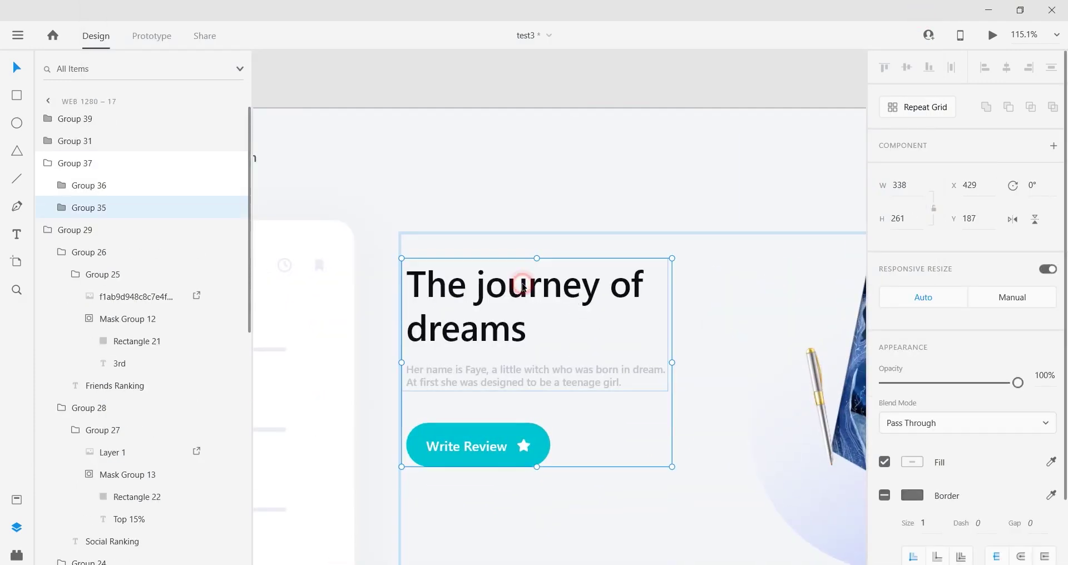
pyautogui.doubleClick(522, 285)
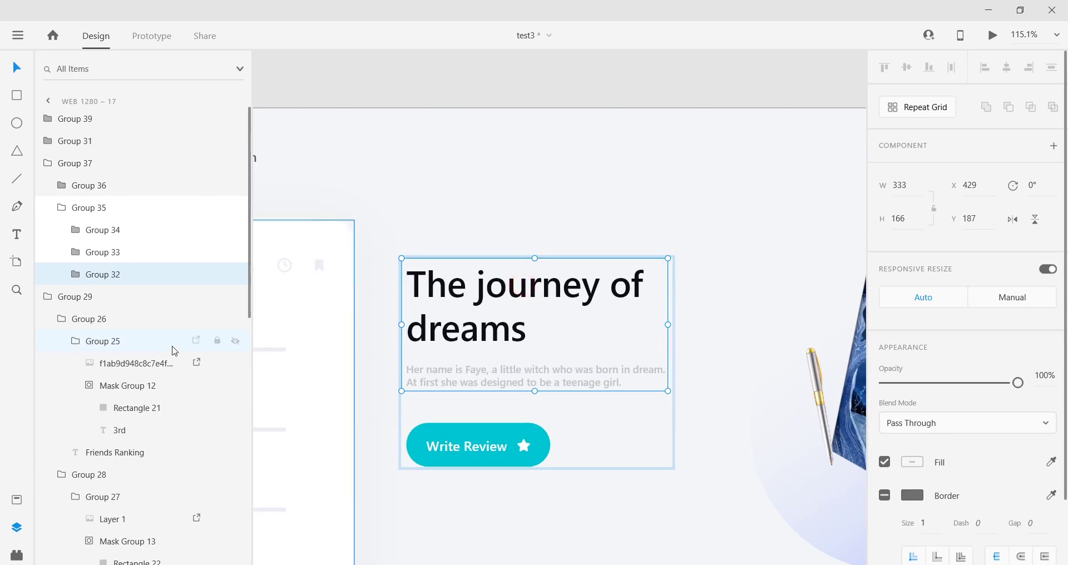
pyautogui.click(76, 274)
pyautogui.click(89, 296)
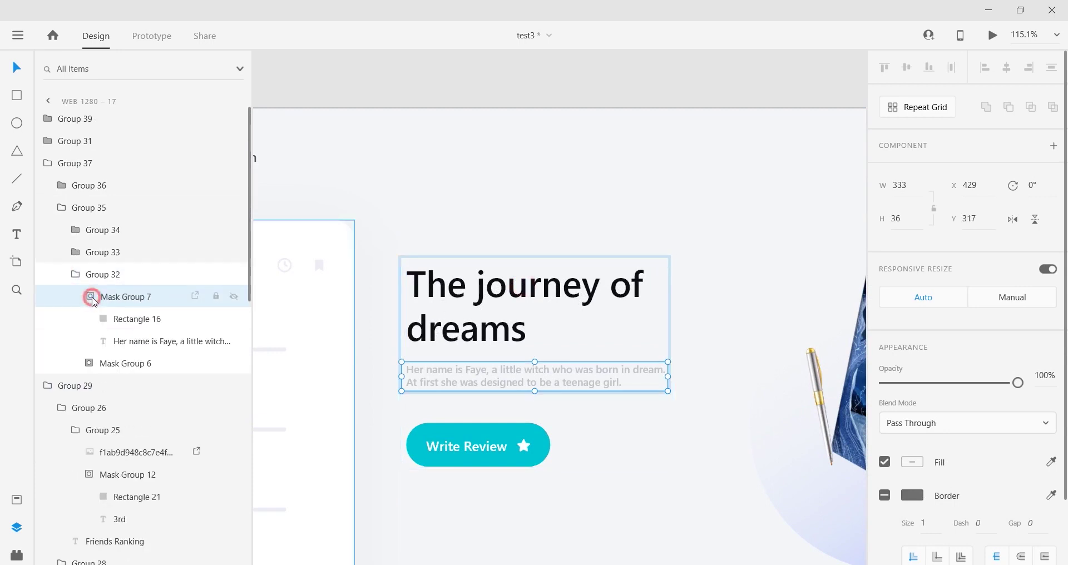
pyautogui.click(125, 343)
pyautogui.scroll(2, 482, 381)
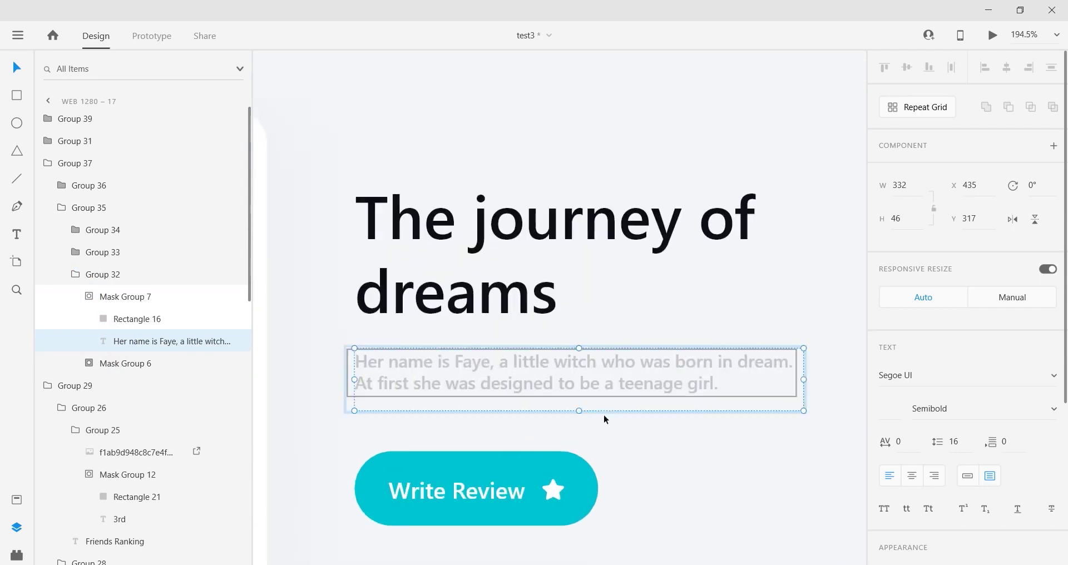
pyautogui.hotkey('shift', 'Down')
pyautogui.hotkey('shift', 'Down')
pyautogui.hotkey('shift', 'Down')
pyautogui.hotkey('shift', 'Down')
pyautogui.press('Up')
pyautogui.press('Up')
pyautogui.press('Up')
pyautogui.press('Up')
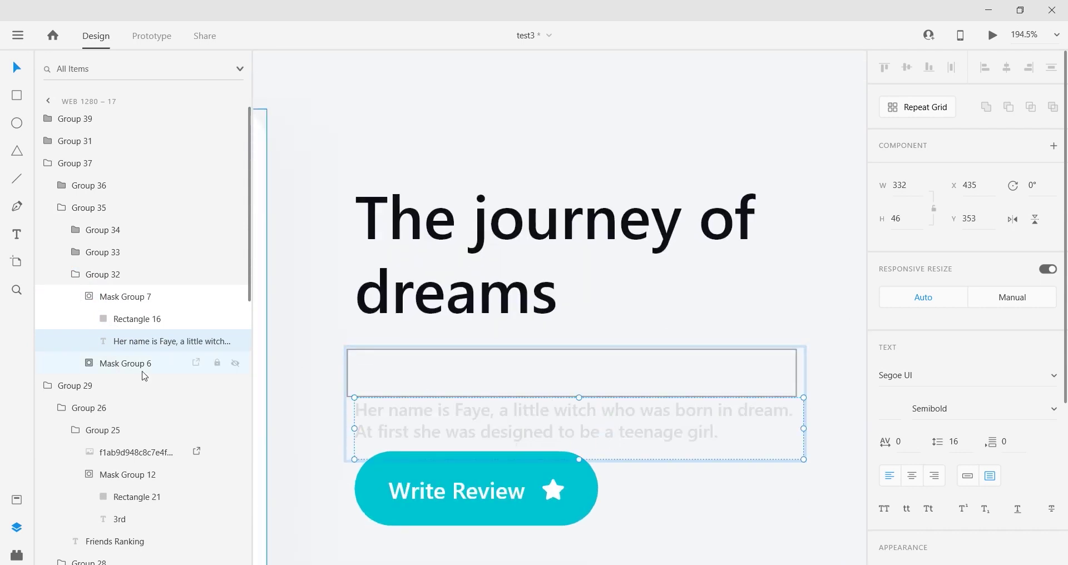
# Set the opacity of the "Her name is Faye" description in Mask Group 7 to 0%
pyautogui.click(89, 299)
pyautogui.click(89, 299)
pyautogui.click(122, 343)
pyautogui.scroll(-4, 984, 449)
pyautogui.moveTo(1017, 349); pyautogui.dragTo(601, 369)
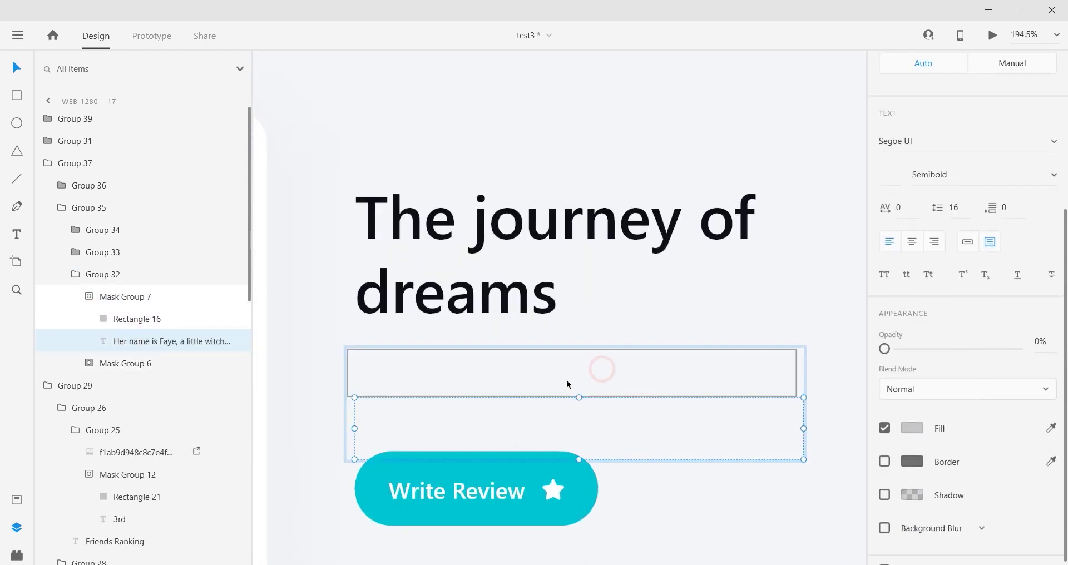
# Move "The journey of dreams" title in Mask Group 6 down to Y 287
pyautogui.click(89, 364)
pyautogui.click(129, 410)
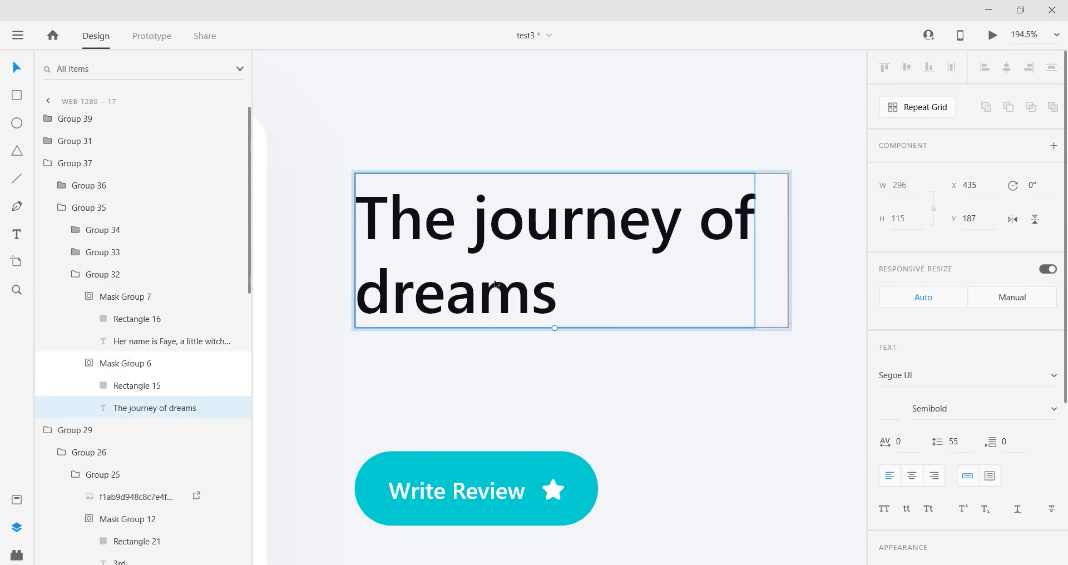
pyautogui.hotkey('shift', 'Down')
pyautogui.hotkey('shift', 'Down')
pyautogui.hotkey('shift', 'Down')
pyautogui.hotkey('shift', 'Down')
pyautogui.hotkey('shift', 'Down')
pyautogui.hotkey('shift', 'Down')
pyautogui.hotkey('shift', 'Down')
pyautogui.hotkey('shift', 'Down')
pyautogui.hotkey('shift', 'Down')
pyautogui.hotkey('shift', 'Down')
# Fade "The journey of dreams" title out completely by lowering its opacity
pyautogui.scroll(-3, 988, 392)
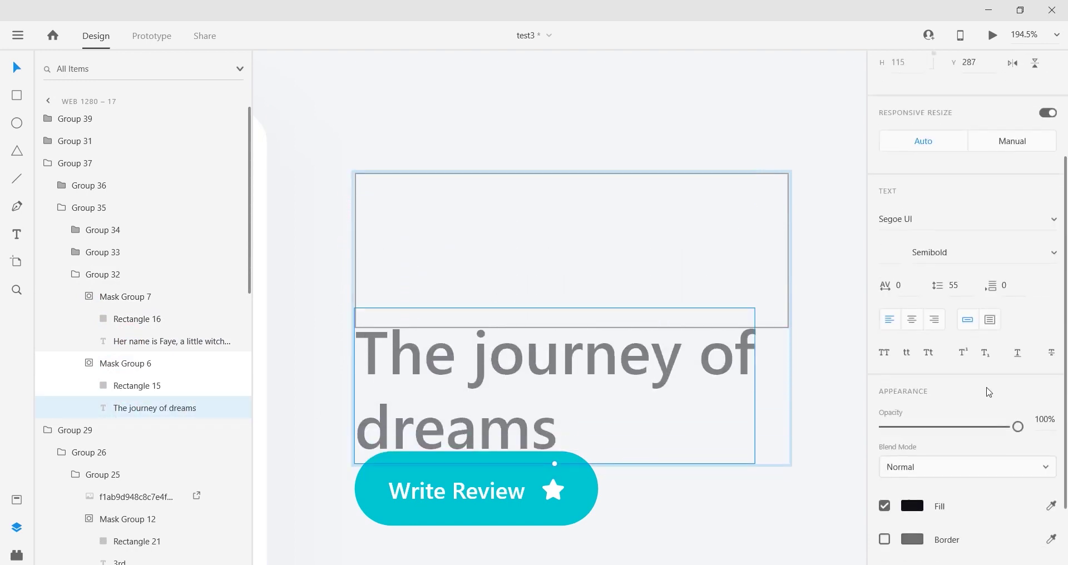
pyautogui.moveTo(1018, 427); pyautogui.dragTo(660, 431)
pyautogui.scroll(-4, 411, 362)
pyautogui.moveTo(382, 365); pyautogui.dragTo(546, 343)
pyautogui.click(520, 121)
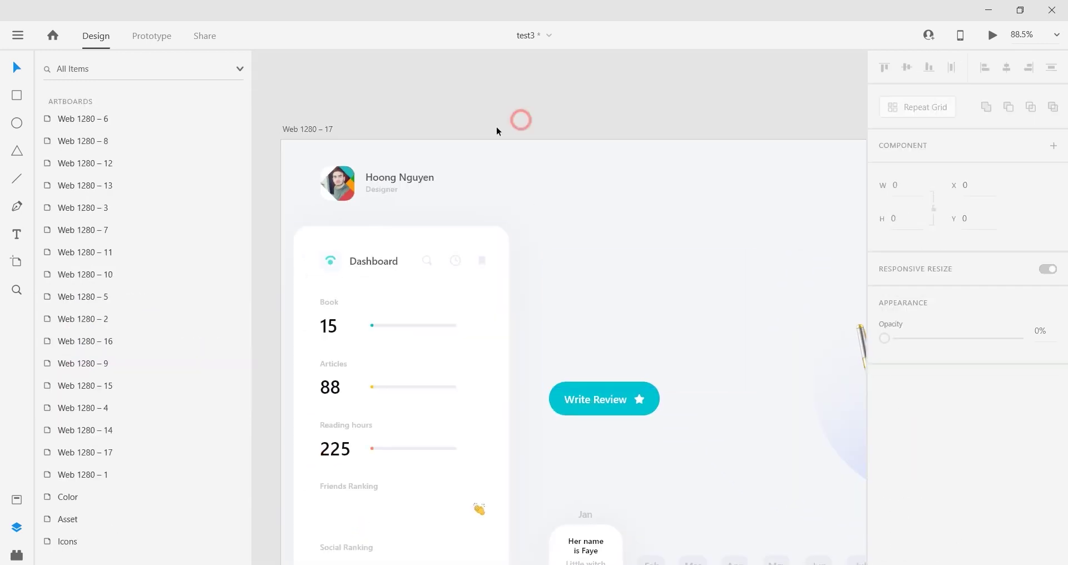
# Collapse Mask Group 6, Mask Group 7 and Group 32 in the layer list of Web 1280 – 17
pyautogui.doubleClick(648, 317)
pyautogui.click(89, 364)
pyautogui.click(89, 297)
pyautogui.click(75, 274)
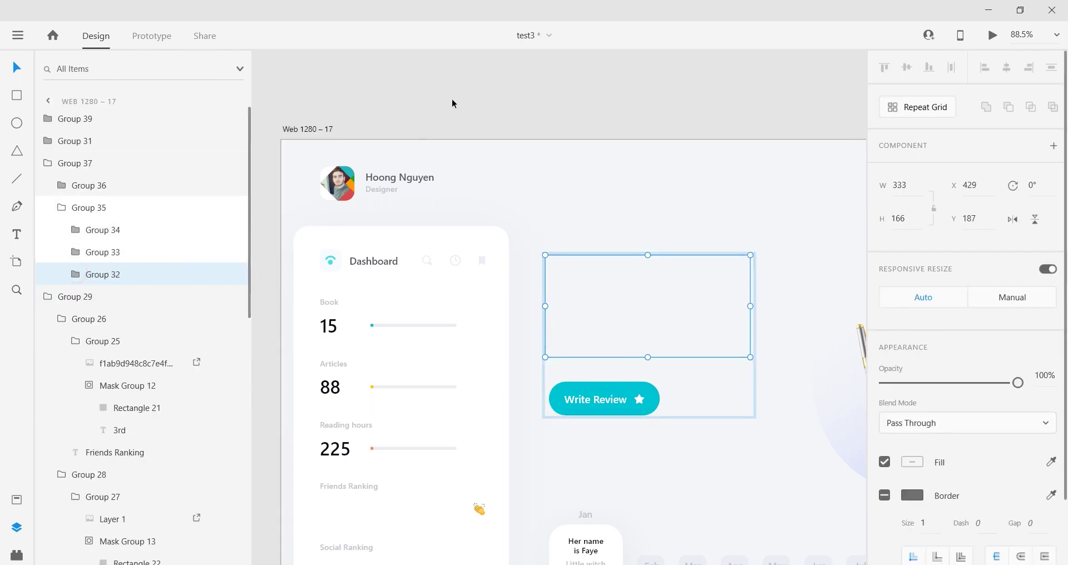
# Review the overall layout of the Web 1280 – 17 artboard alongside its neighbouring artboards
pyautogui.click(451, 103)
pyautogui.scroll(-4, 601, 400)
pyautogui.scroll(-2, 601, 400)
pyautogui.scroll(-4, 565, 477)
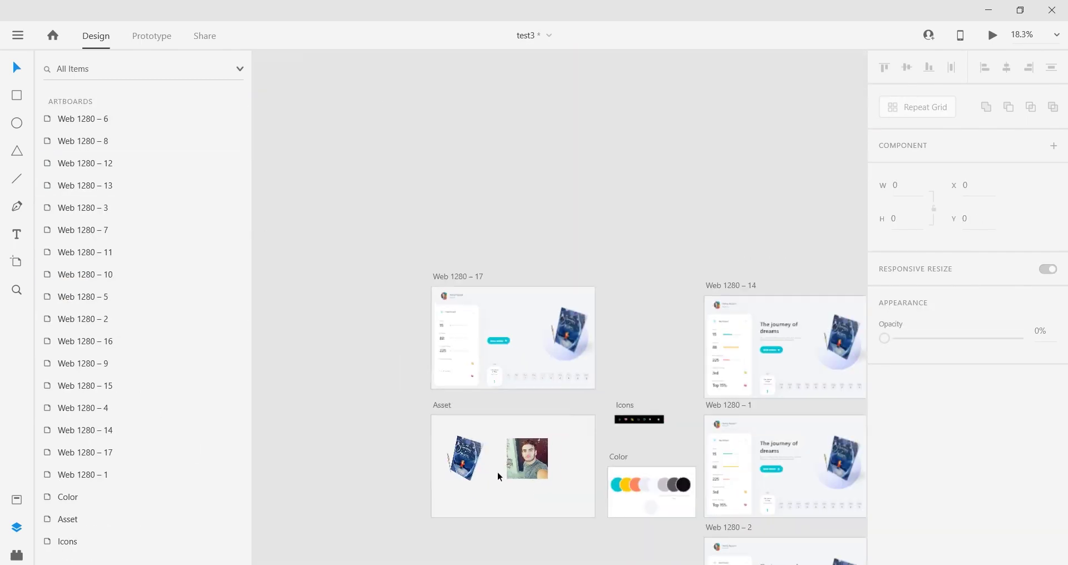
pyautogui.scroll(-3, 497, 474)
pyautogui.scroll(3, 558, 469)
pyautogui.scroll(3, 457, 374)
pyautogui.scroll(5, 511, 297)
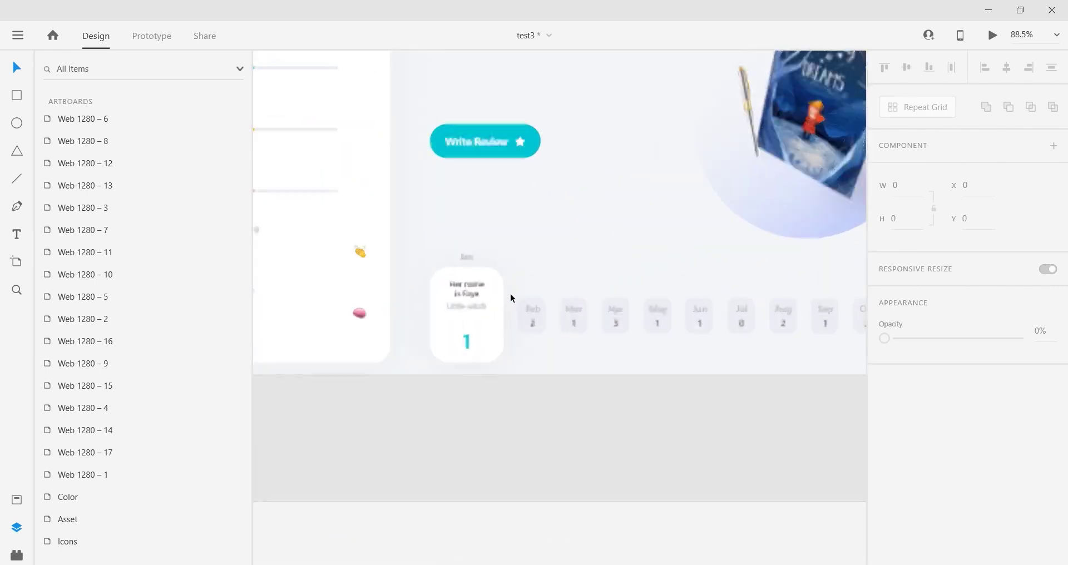
pyautogui.scroll(1, 505, 366)
pyautogui.scroll(-3, 591, 334)
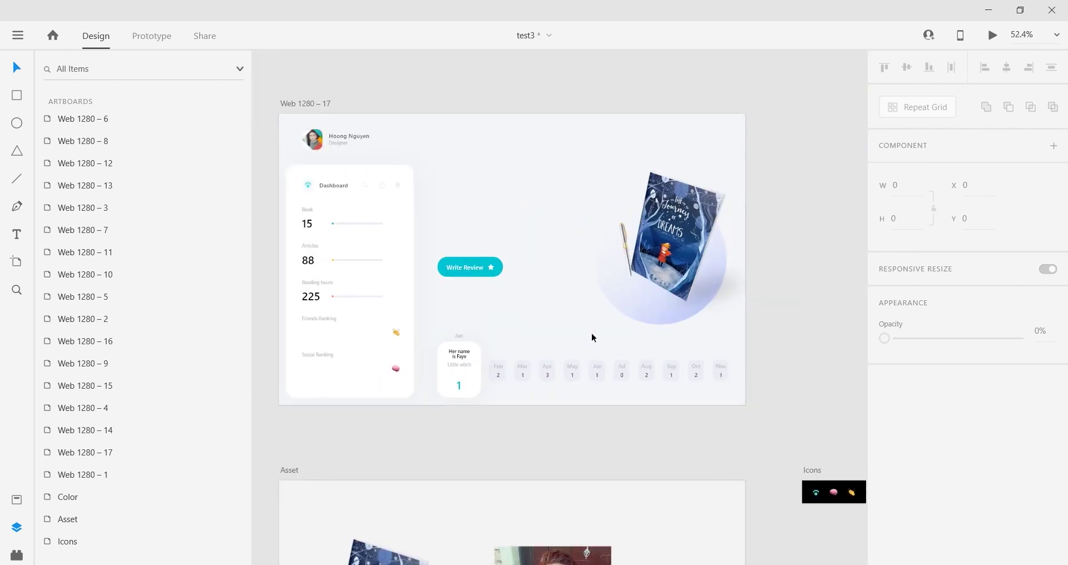
# Move the book and pen artwork, Group 6 inside Group 36, up to Y 107.12 and set its opacity to 0%
pyautogui.doubleClick(670, 256)
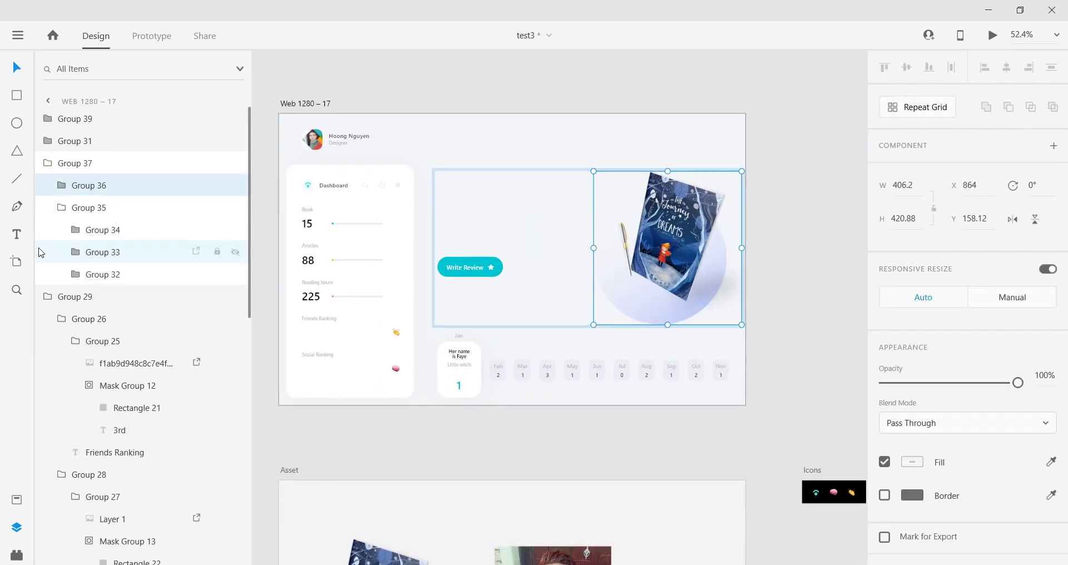
pyautogui.click(60, 207)
pyautogui.click(88, 187)
pyautogui.click(79, 207)
pyautogui.click(86, 188)
pyautogui.click(61, 185)
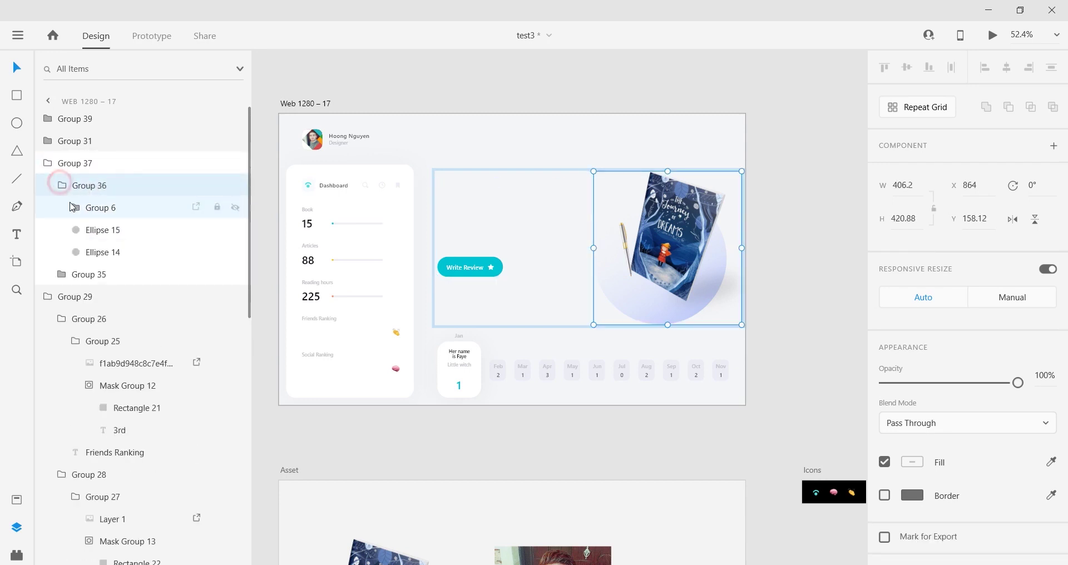
pyautogui.click(75, 207)
pyautogui.moveTo(679, 233); pyautogui.dragTo(670, 225)
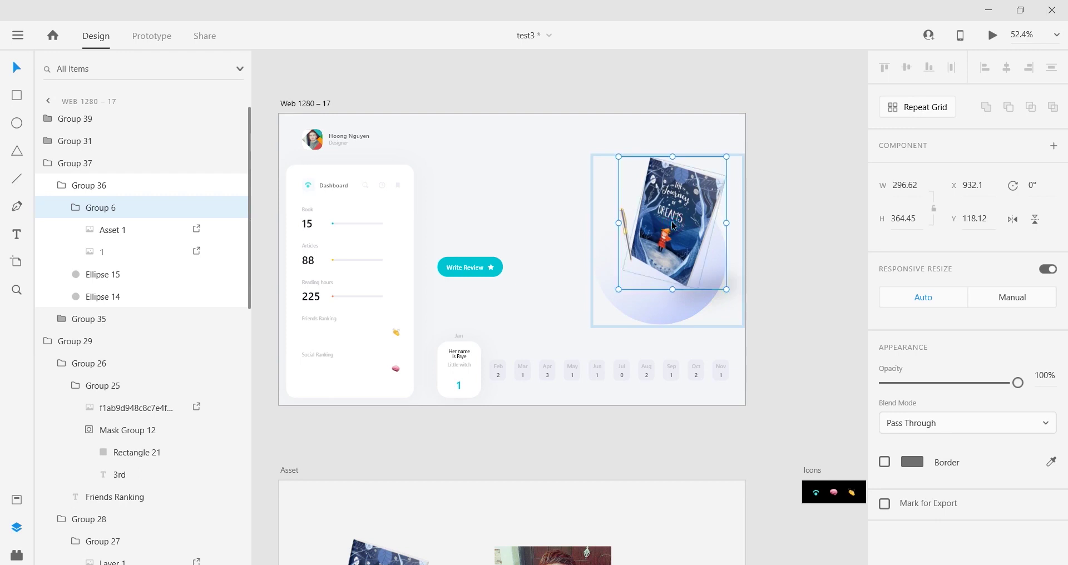
pyautogui.press('Up')
pyautogui.moveTo(956, 383); pyautogui.dragTo(782, 394)
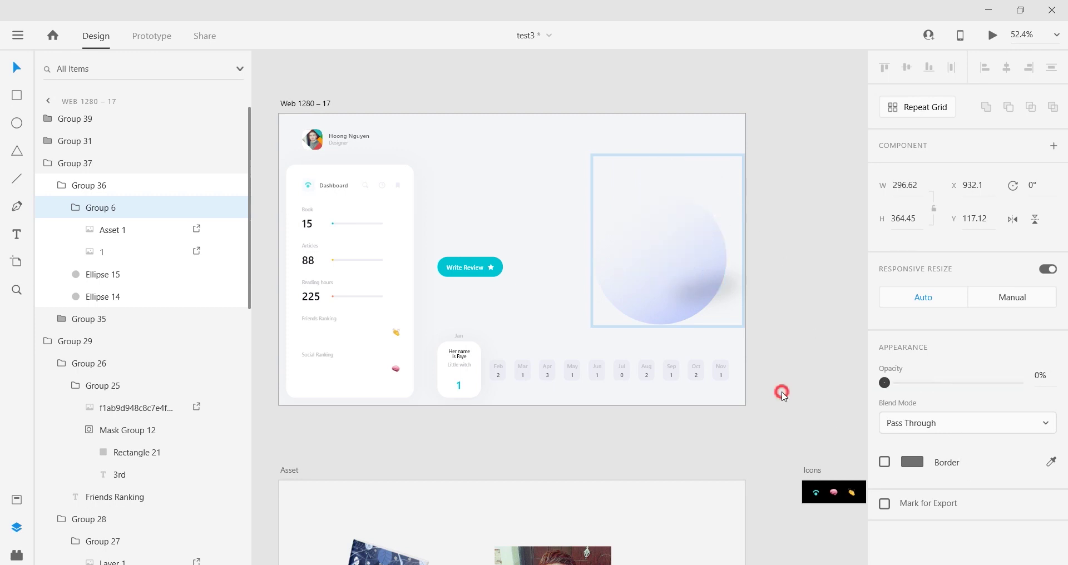
pyautogui.hotkey('shift', 'Up')
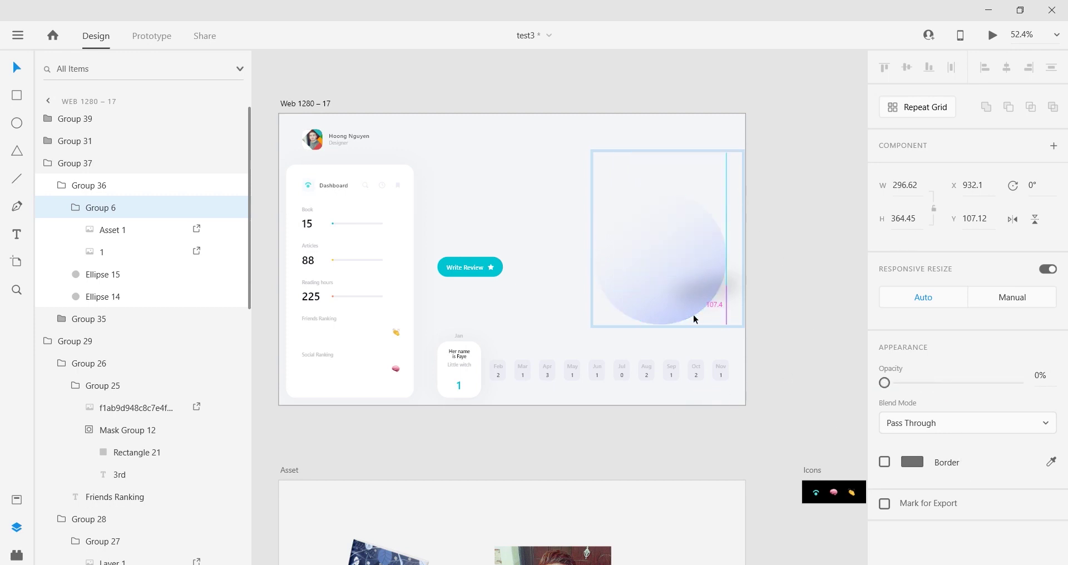
# Shrink the "Her name is Faye" text on the Jan card to a height of 18 and fade it out completely
pyautogui.scroll(5, 478, 328)
pyautogui.click(448, 328)
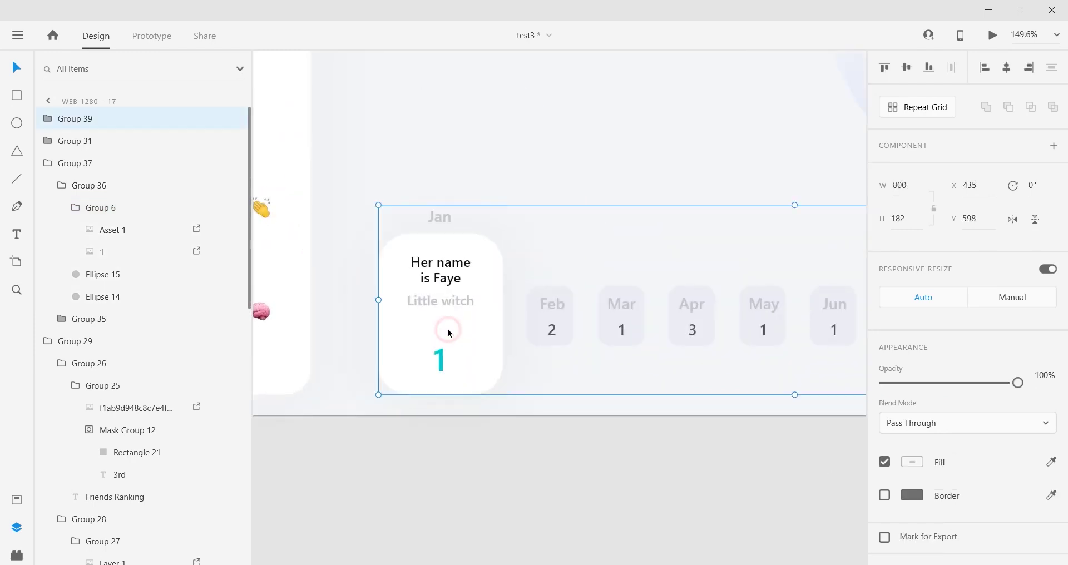
pyautogui.doubleClick(447, 328)
pyautogui.doubleClick(447, 328)
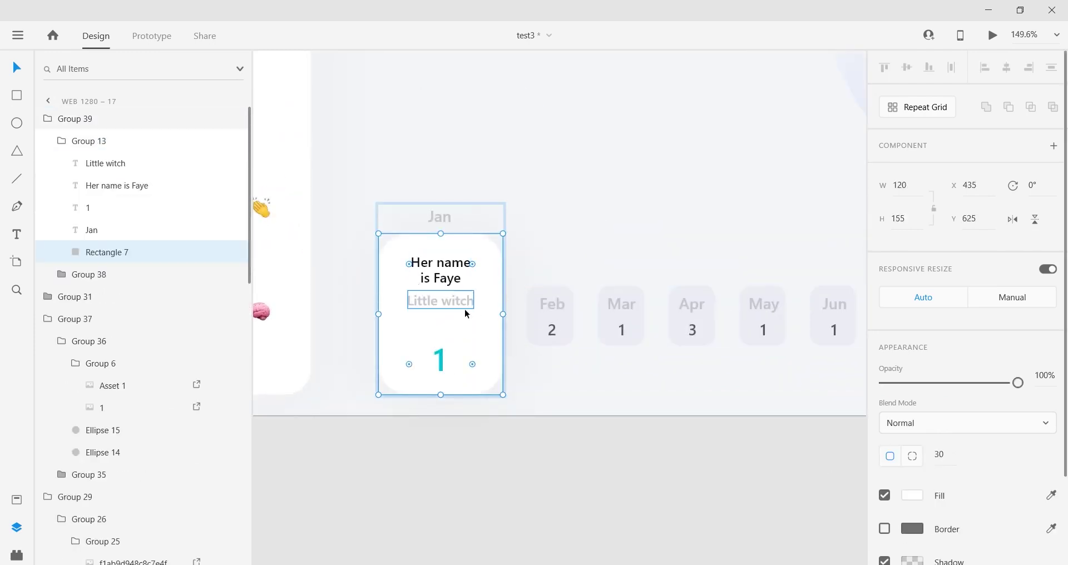
pyautogui.scroll(-5, 464, 309)
pyautogui.scroll(3, 465, 278)
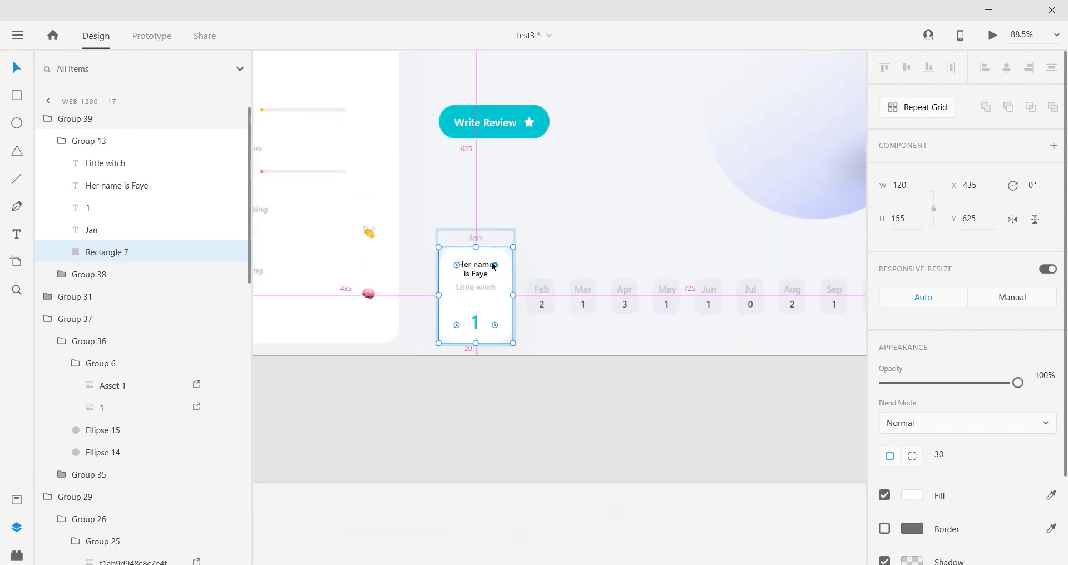
pyautogui.scroll(3, 492, 267)
pyautogui.click(457, 281)
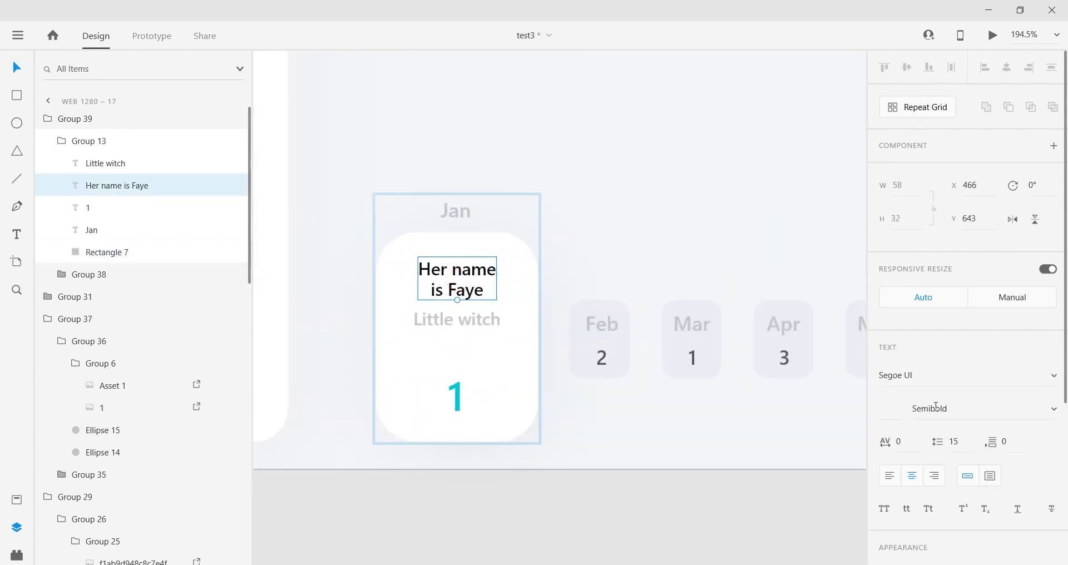
pyautogui.scroll(-3, 939, 398)
pyautogui.moveTo(457, 301); pyautogui.dragTo(460, 281)
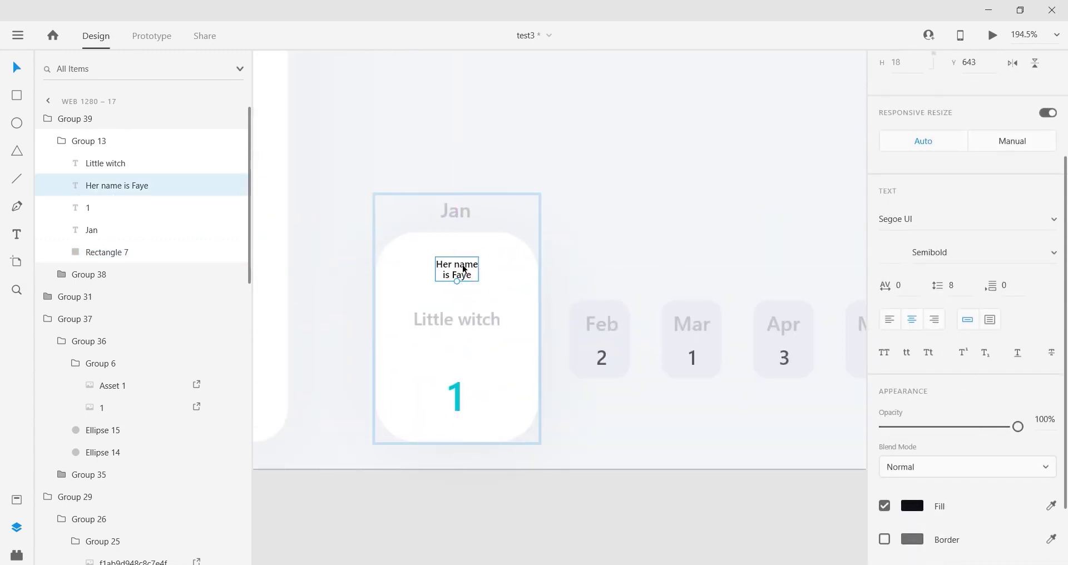
# Shrink the "Little witch" text on the Jan card to a height of 8 and fade it out completely
pyautogui.click(465, 321)
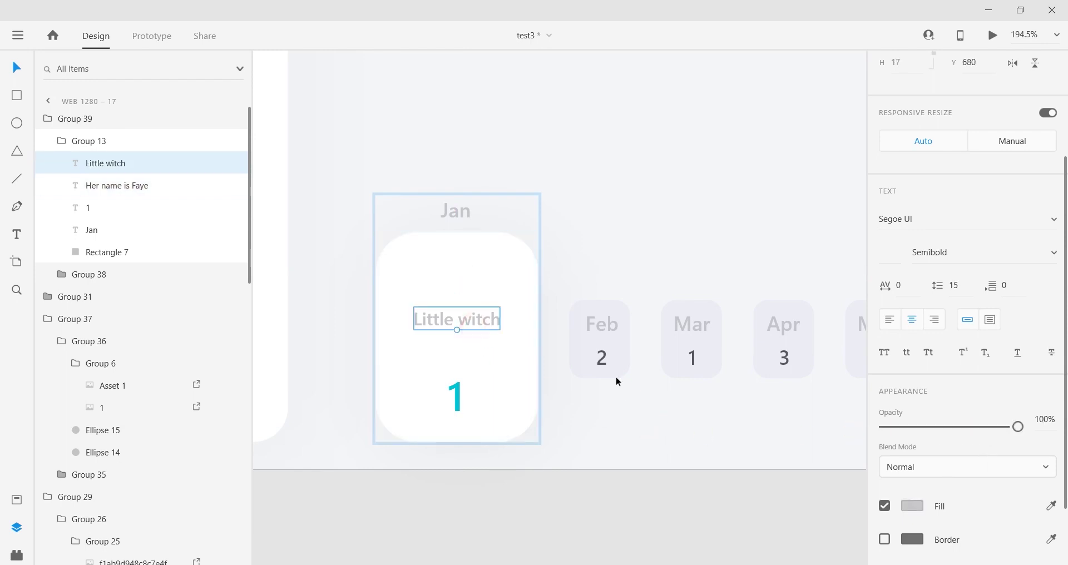
pyautogui.moveTo(456, 330); pyautogui.dragTo(457, 318)
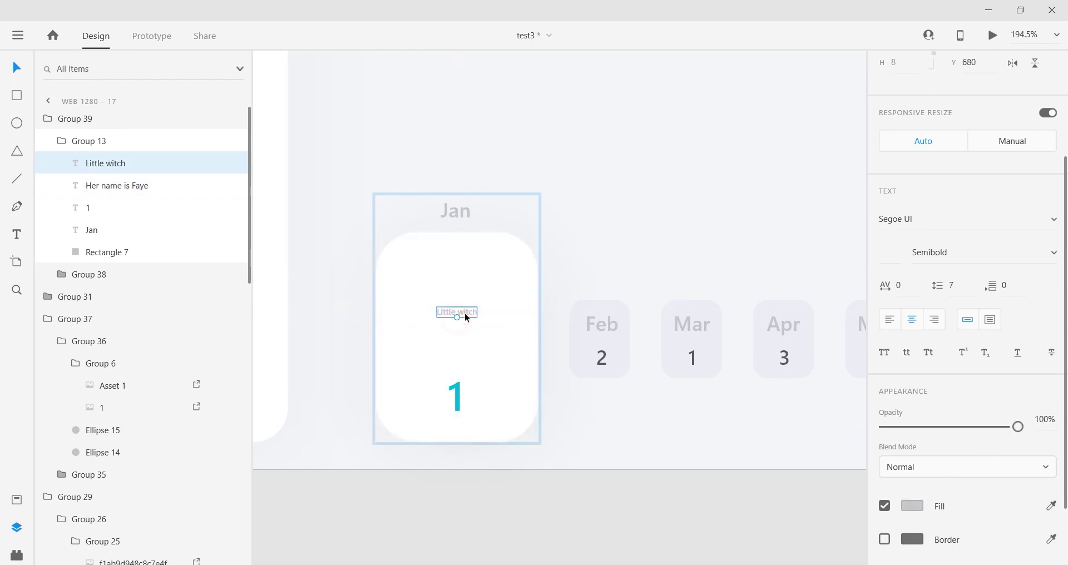
pyautogui.click(876, 435)
# Fill the Jan card's background rectangle with the pale colour sampled from the Feb card
pyautogui.click(431, 264)
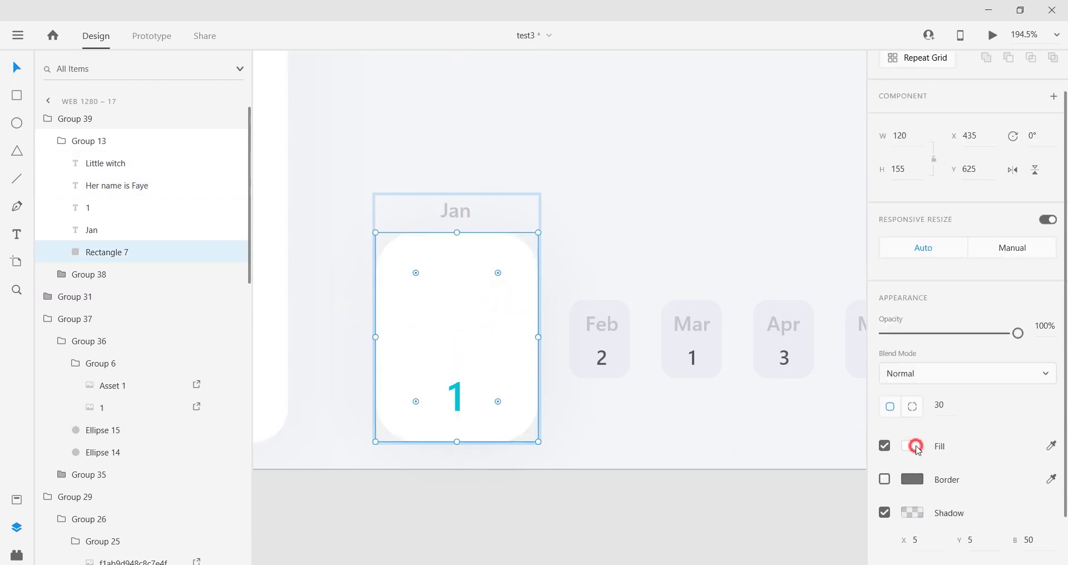
pyautogui.click(915, 447)
pyautogui.click(617, 345)
# Resize the Jan card's rectangle to 45 × 58 with a corner radius of 11, matching the Feb card's rectangle
pyautogui.click(579, 341)
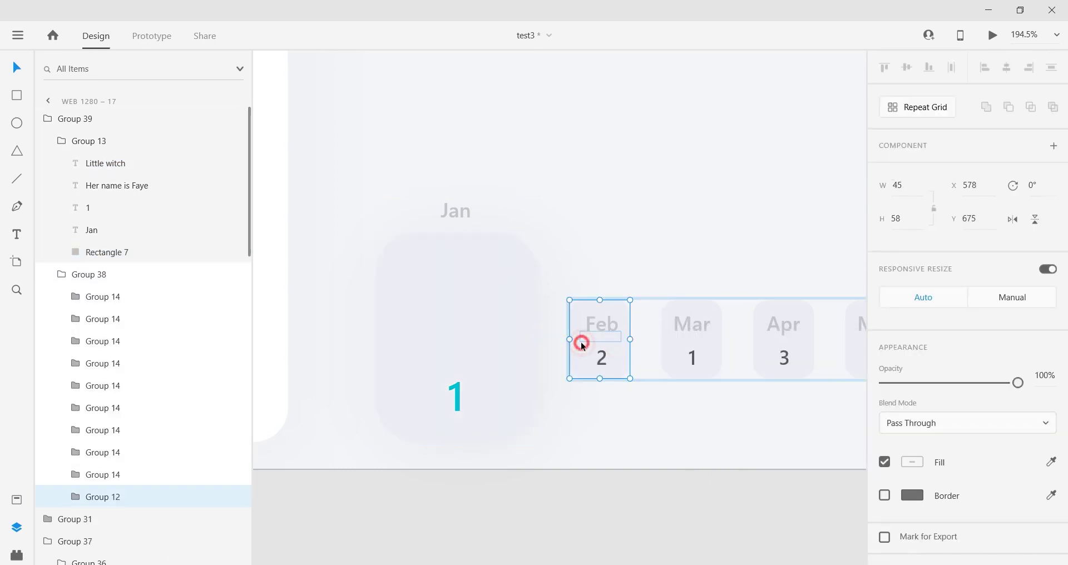
pyautogui.click(581, 338)
pyautogui.click(538, 348)
pyautogui.click(573, 346)
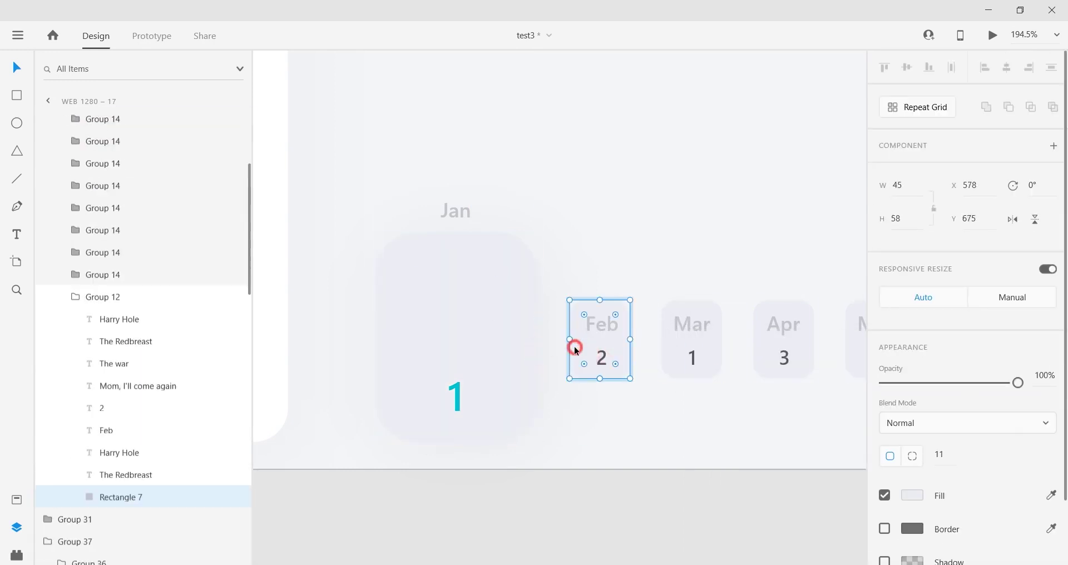
pyautogui.click(472, 340)
pyautogui.click(471, 340)
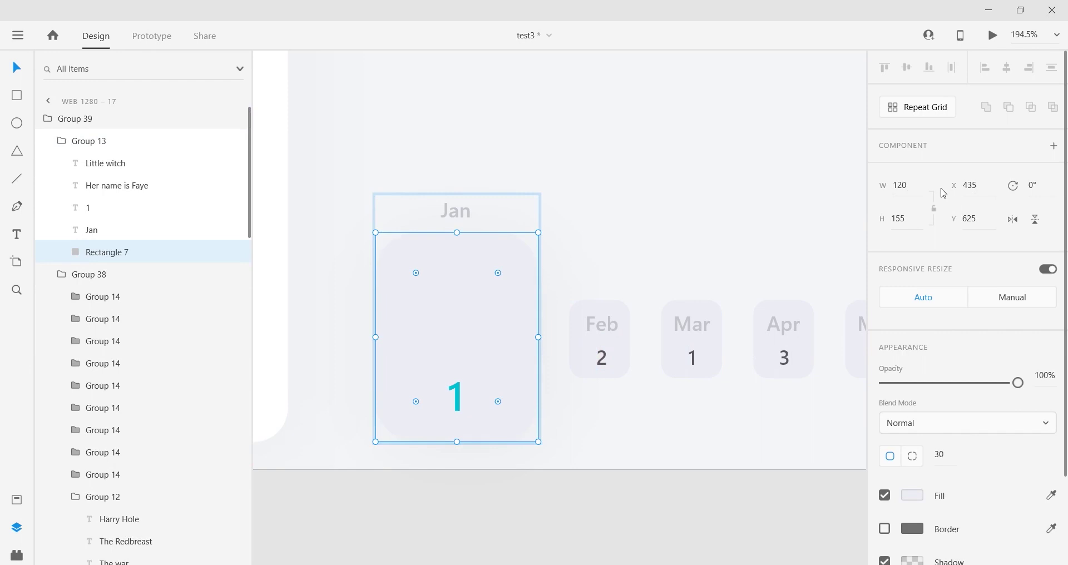
pyautogui.click(912, 184)
pyautogui.write('45')
pyautogui.press('Return')
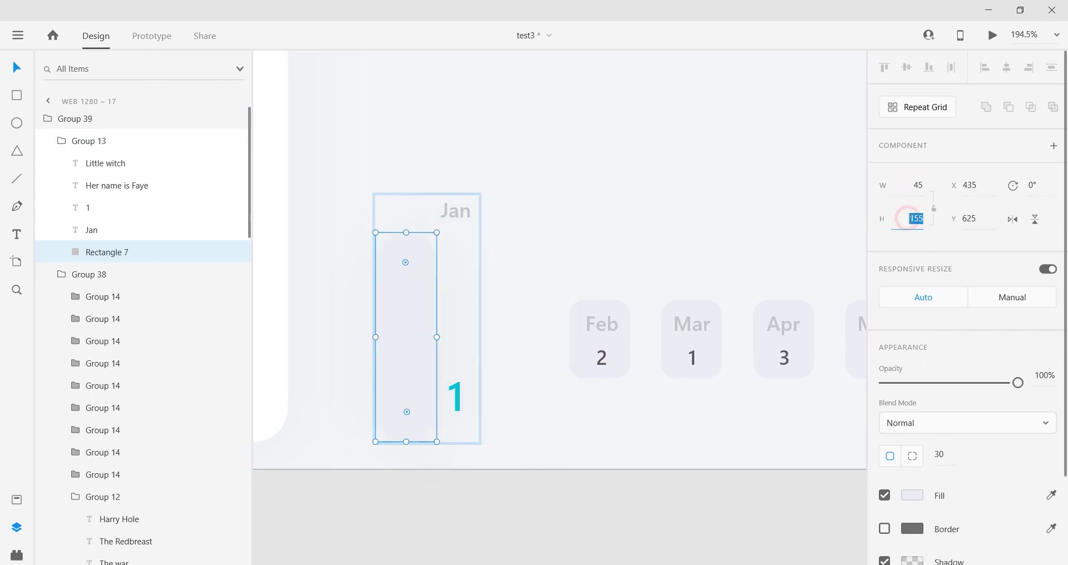
pyautogui.press('Return')
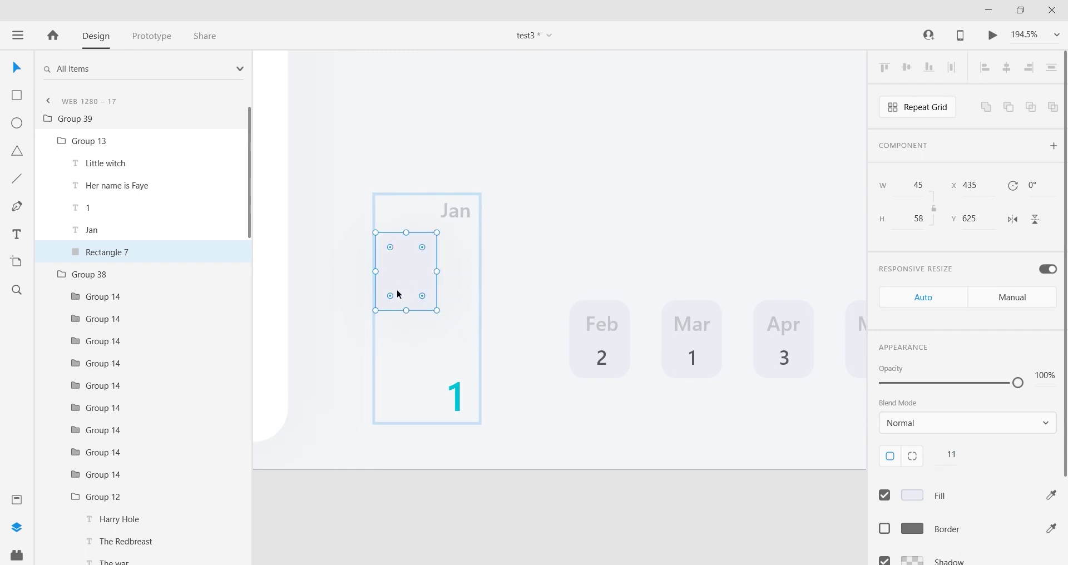
# Move the Jan card's rectangle to X 469, Y 664 and place the Jan label and the number 1 inside it
pyautogui.moveTo(412, 284); pyautogui.dragTo(463, 335)
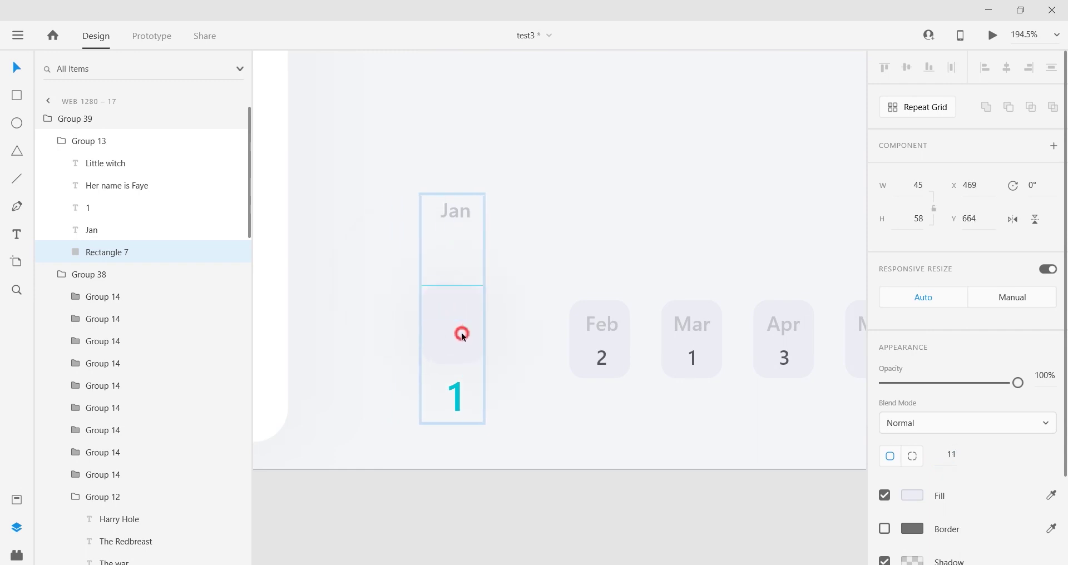
pyautogui.moveTo(463, 218); pyautogui.dragTo(457, 312)
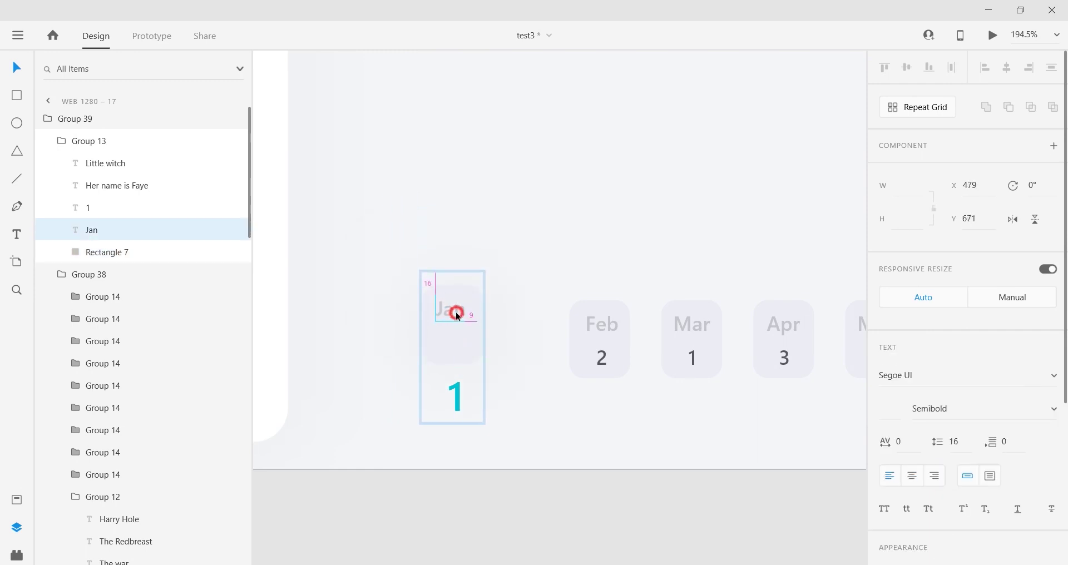
pyautogui.moveTo(455, 396); pyautogui.dragTo(450, 340)
# Set the Jan card's number 1 to font size 15 and fill it with #58575F sampled from the Feb number
pyautogui.doubleClick(598, 360)
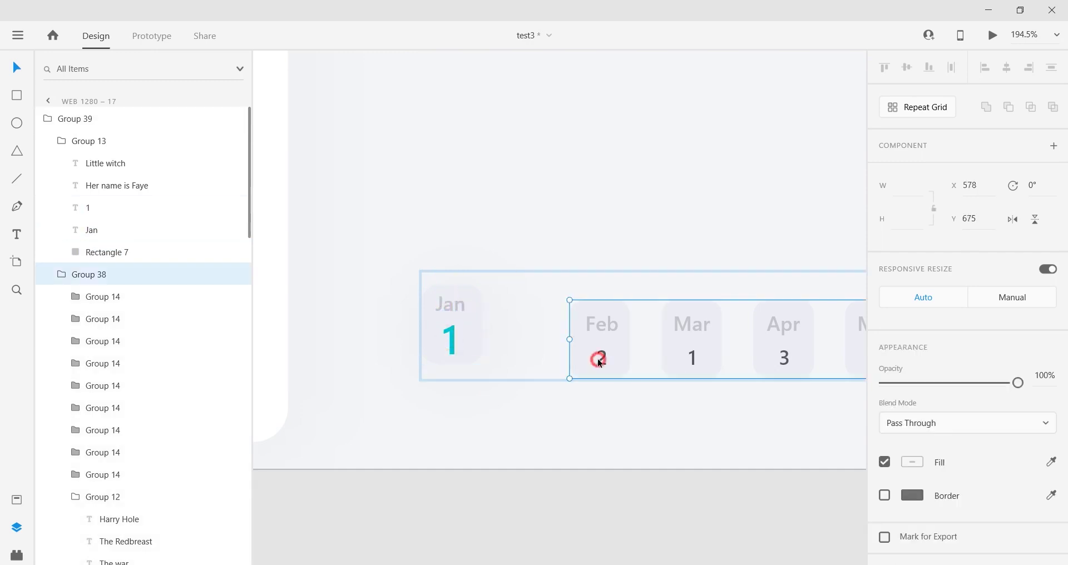
pyautogui.doubleClick(598, 360)
pyautogui.click(445, 341)
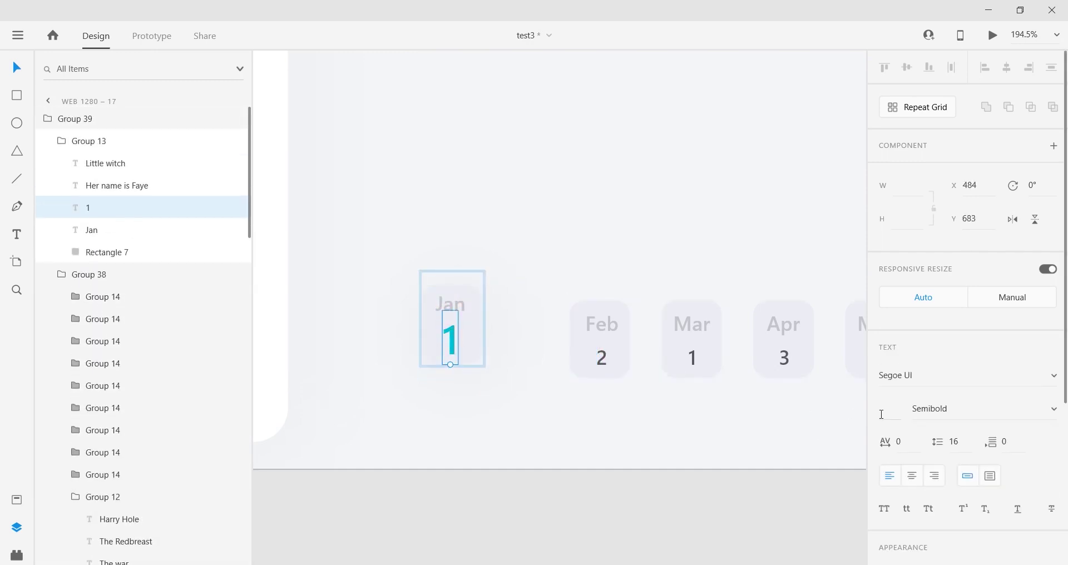
pyautogui.scroll(-3, 899, 411)
pyautogui.click(908, 506)
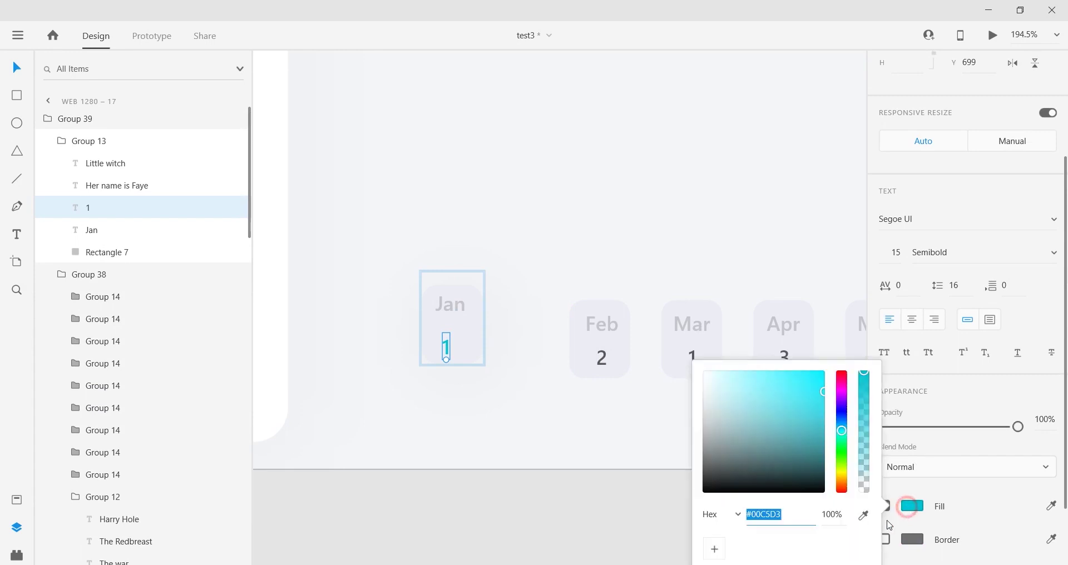
pyautogui.click(606, 354)
# Centre the Jan label, the number 1 and the card's rectangle horizontally on one another
pyautogui.scroll(5, 445, 345)
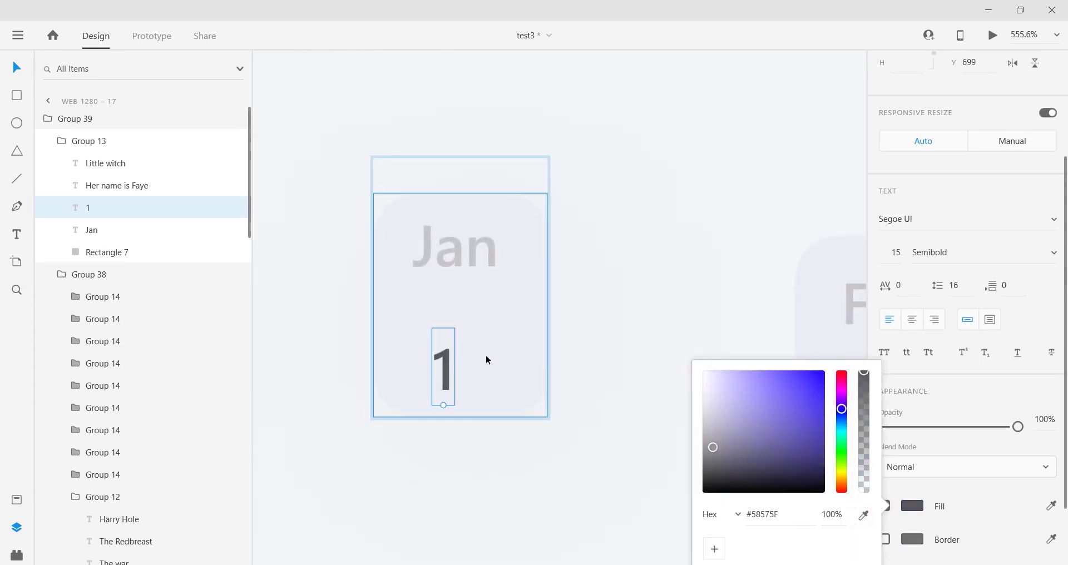
pyautogui.keyDown('shift'); pyautogui.click(484, 255); pyautogui.keyUp('shift')
pyautogui.keyDown('shift'); pyautogui.click(535, 310); pyautogui.keyUp('shift')
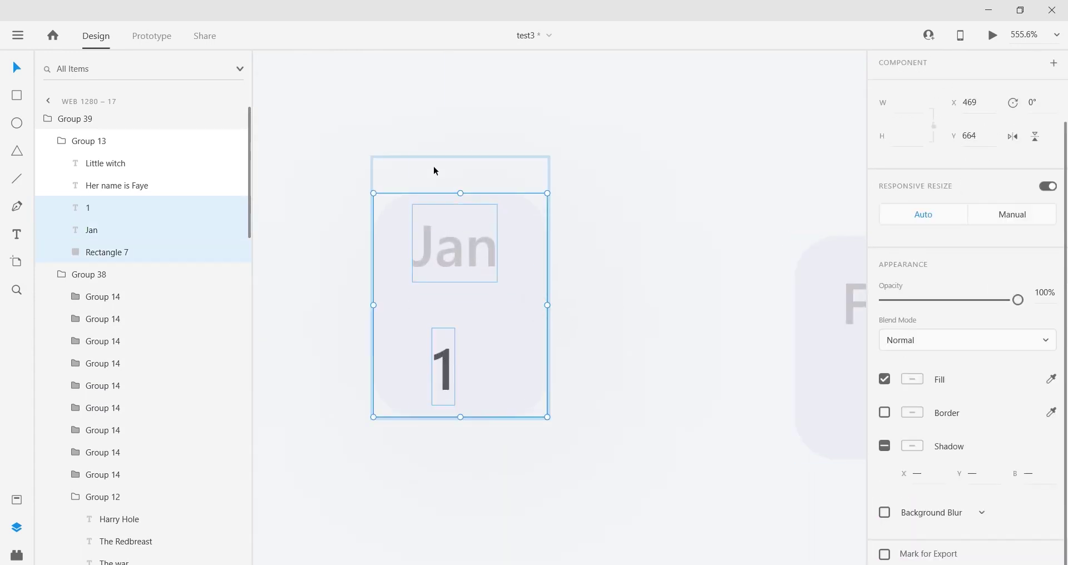
pyautogui.scroll(-5, 641, 307)
pyautogui.scroll(2, 951, 77)
pyautogui.scroll(2, 703, 308)
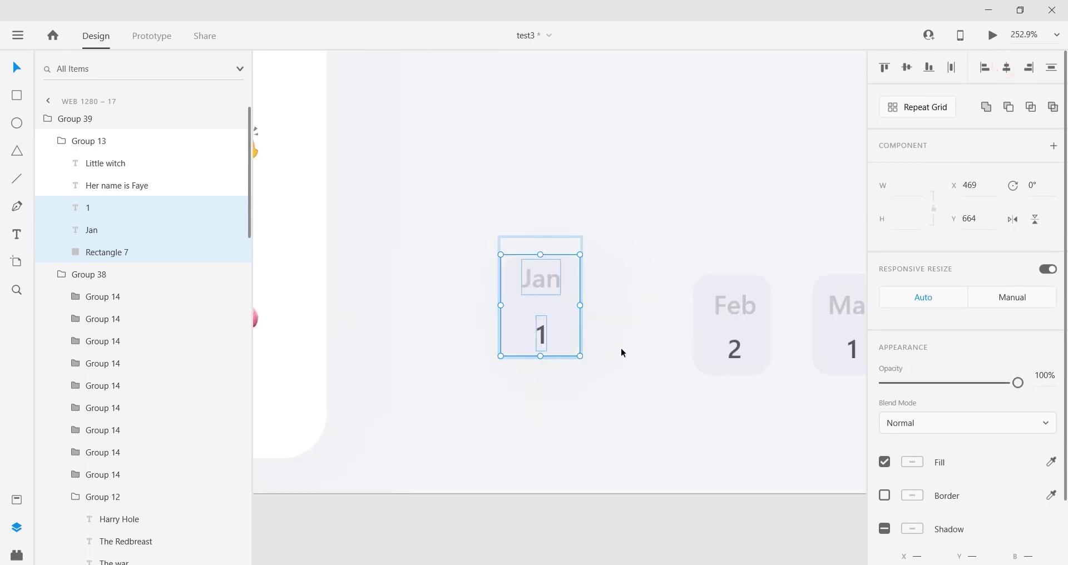
# Move the whole Jan card, Group 13, over the Feb card at X 578, Y 666 and make it semi-transparent
pyautogui.moveTo(542, 302); pyautogui.dragTo(734, 325)
pyautogui.hotkey('ctrl', 'z')
pyautogui.click(559, 311)
pyautogui.click(60, 141)
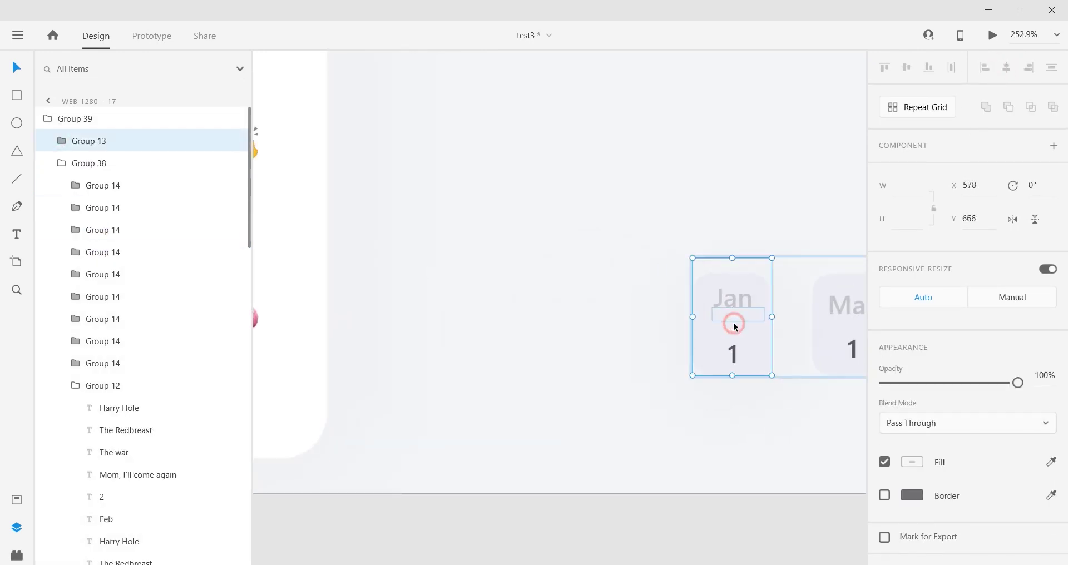
pyautogui.scroll(3, 746, 346)
pyautogui.moveTo(967, 385); pyautogui.dragTo(947, 385)
pyautogui.moveTo(664, 277); pyautogui.dragTo(440, 321)
# Align the Jan label at X 590, Y 682 and the number 1 at X 598, Y 707 with the Feb card's texts
pyautogui.click(61, 141)
pyautogui.click(94, 230)
pyautogui.scroll(2, 494, 357)
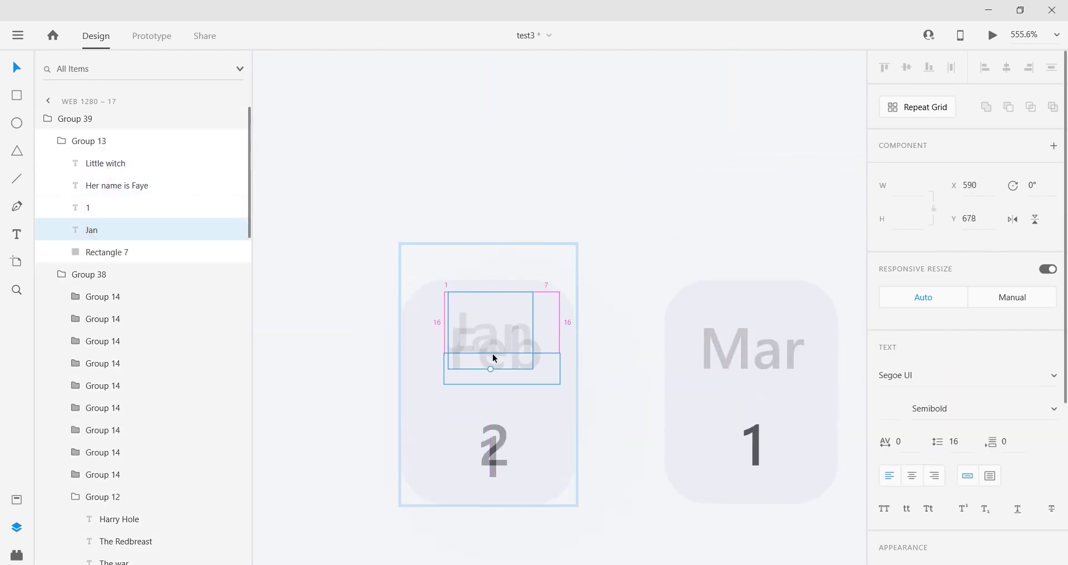
pyautogui.scroll(5, 494, 358)
pyautogui.moveTo(489, 258); pyautogui.dragTo(477, 291)
pyautogui.scroll(-4, 477, 389)
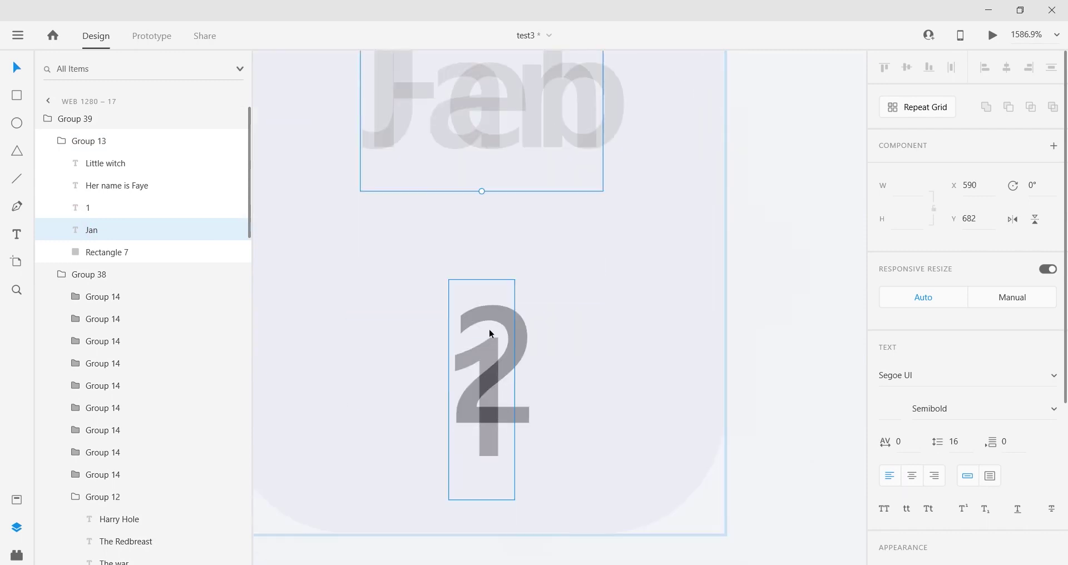
pyautogui.click(485, 344)
pyautogui.moveTo(478, 354); pyautogui.dragTo(480, 321)
pyautogui.scroll(-8, 483, 322)
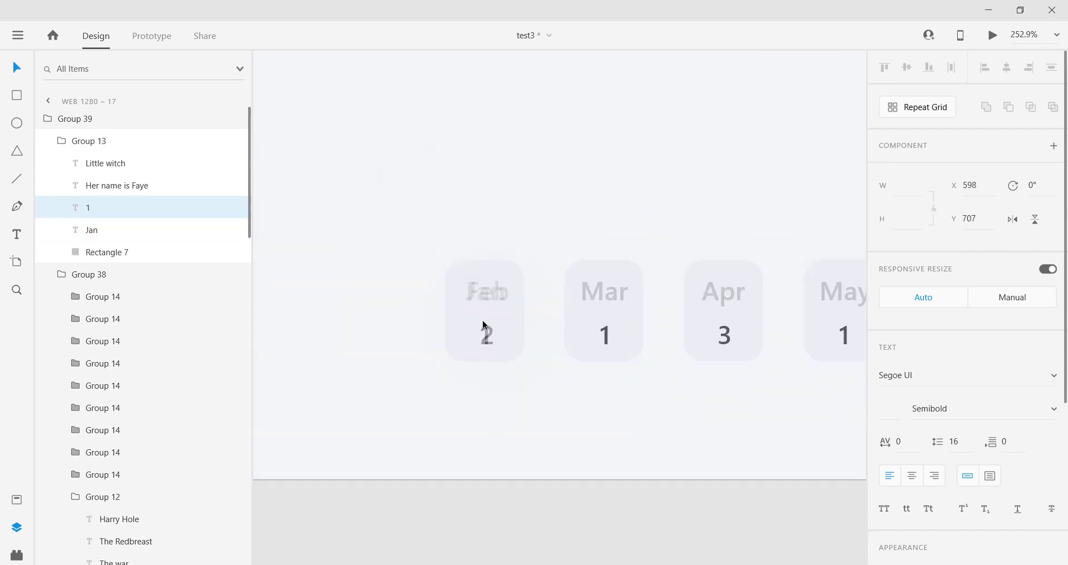
# Restore the Jan card, Group 13, to 100% opacity and move it to X 508, Y 666 beside the Feb card
pyautogui.click(61, 141)
pyautogui.moveTo(946, 383); pyautogui.dragTo(1063, 410)
pyautogui.hscroll(-3, 675, 338)
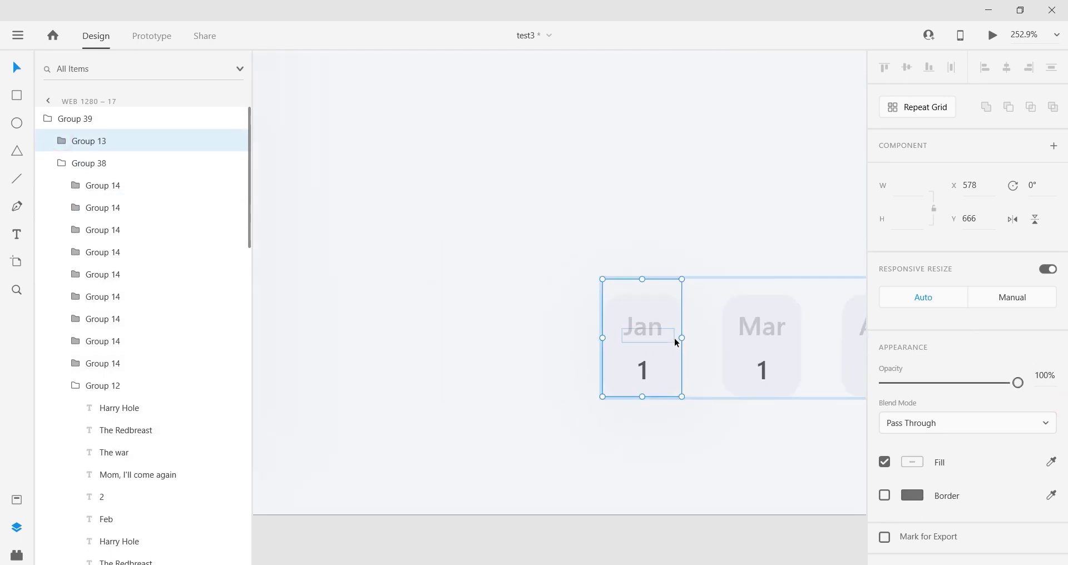
pyautogui.moveTo(652, 336); pyautogui.dragTo(560, 333)
pyautogui.click(531, 326)
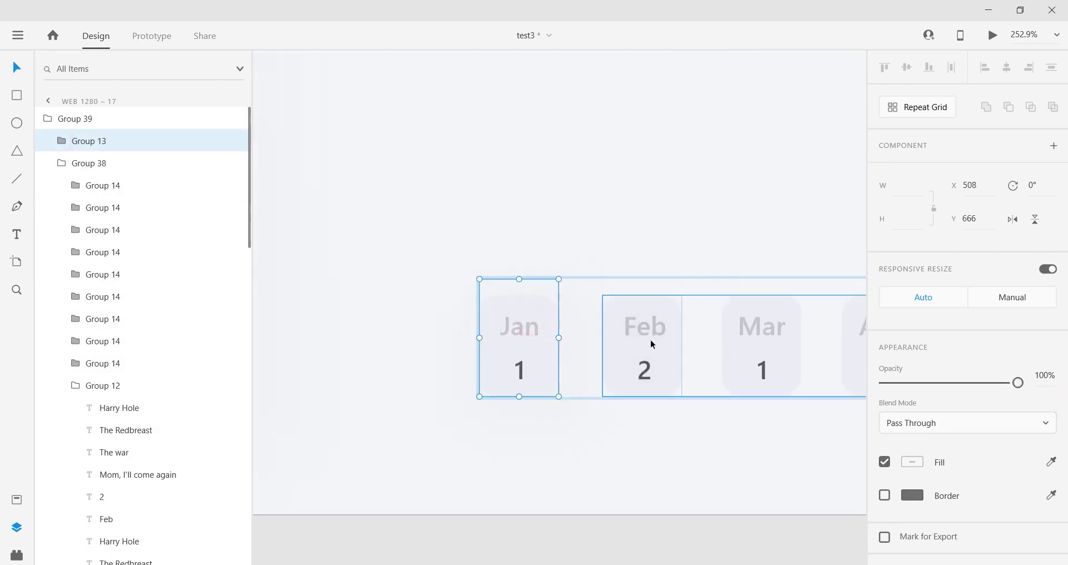
# Move the Feb card, Group 12, to X 576, Y 675 and the Jan card, Group 13, to X 510, Y 666
pyautogui.click(645, 349)
pyautogui.click(658, 323)
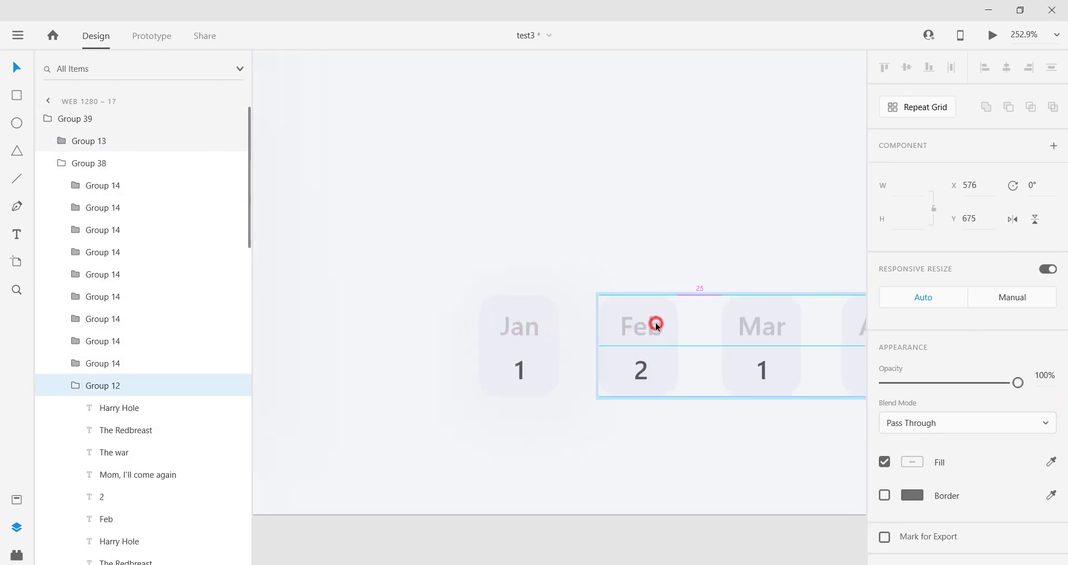
pyautogui.click(517, 319)
pyautogui.scroll(-5, 605, 365)
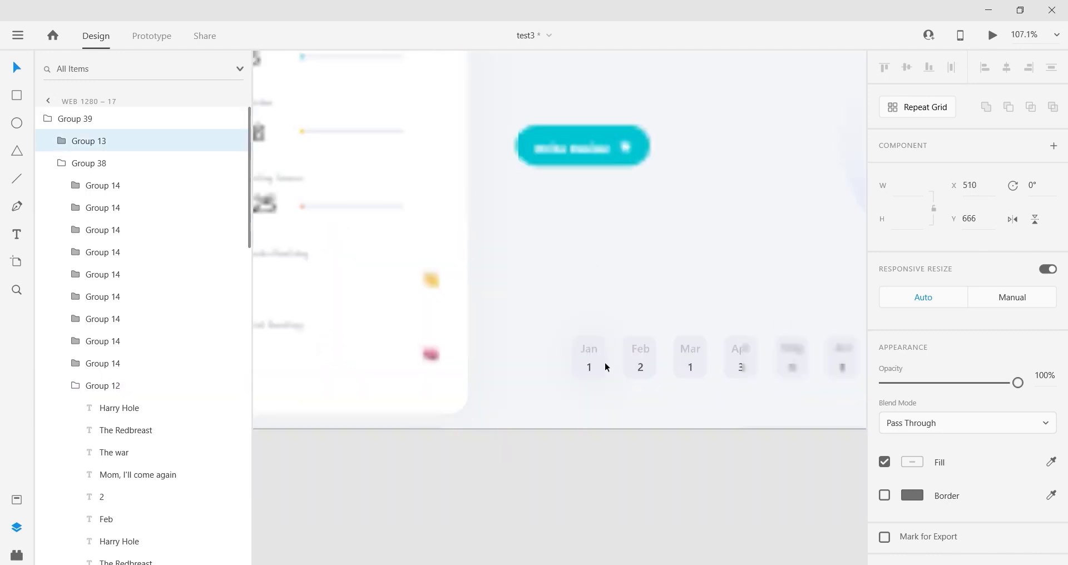
pyautogui.click(705, 455)
pyautogui.moveTo(706, 455); pyautogui.dragTo(547, 449)
pyautogui.click(610, 343)
pyautogui.scroll(-1, 641, 363)
pyautogui.moveTo(704, 361); pyautogui.dragTo(674, 360)
pyautogui.click(643, 450)
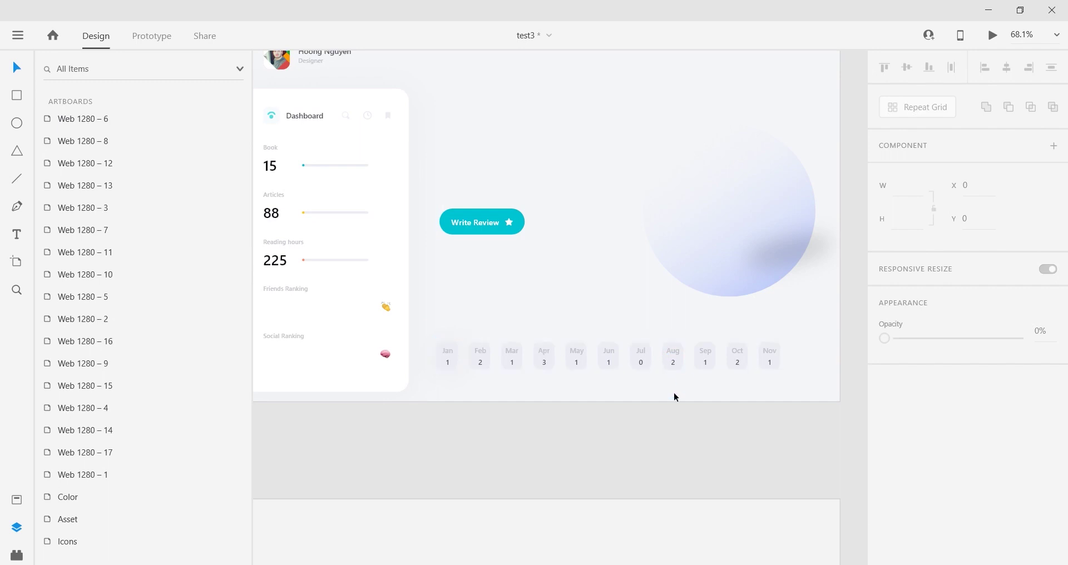
# Preview the intro animation starting from the Web 1280 – 17 artboard, and close the preview
pyautogui.scroll(-3, 619, 391)
pyautogui.scroll(3, 565, 393)
pyautogui.scroll(-4, 477, 369)
pyautogui.scroll(3, 476, 401)
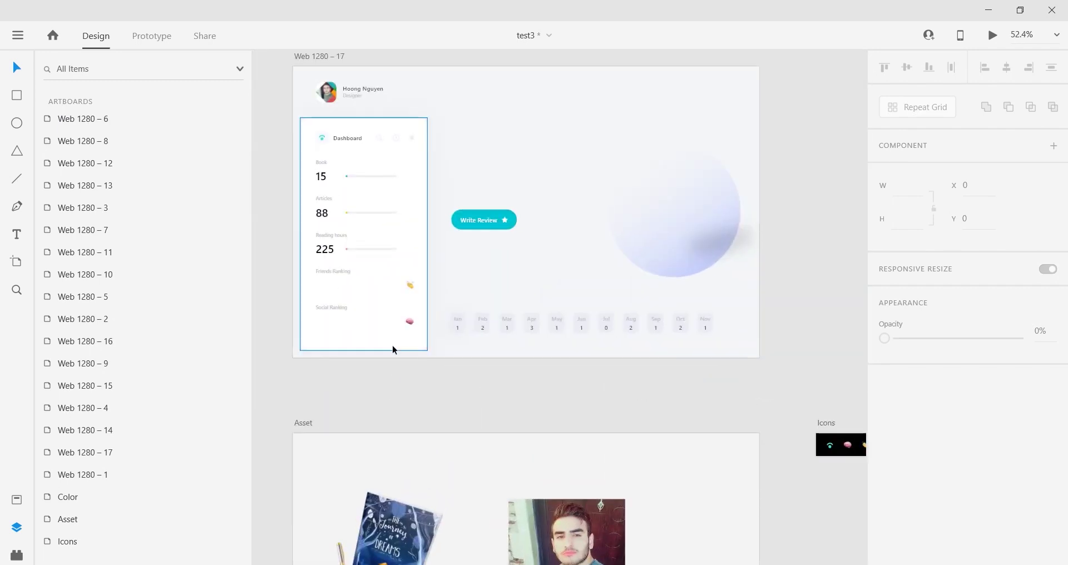
pyautogui.scroll(-3, 383, 200)
pyautogui.click(365, 108)
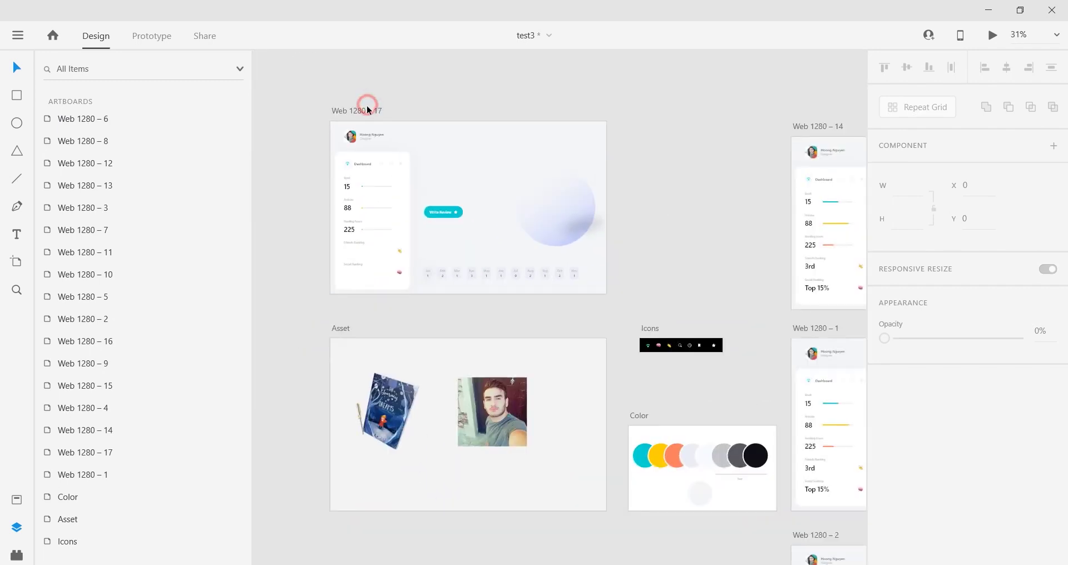
pyautogui.click(992, 35)
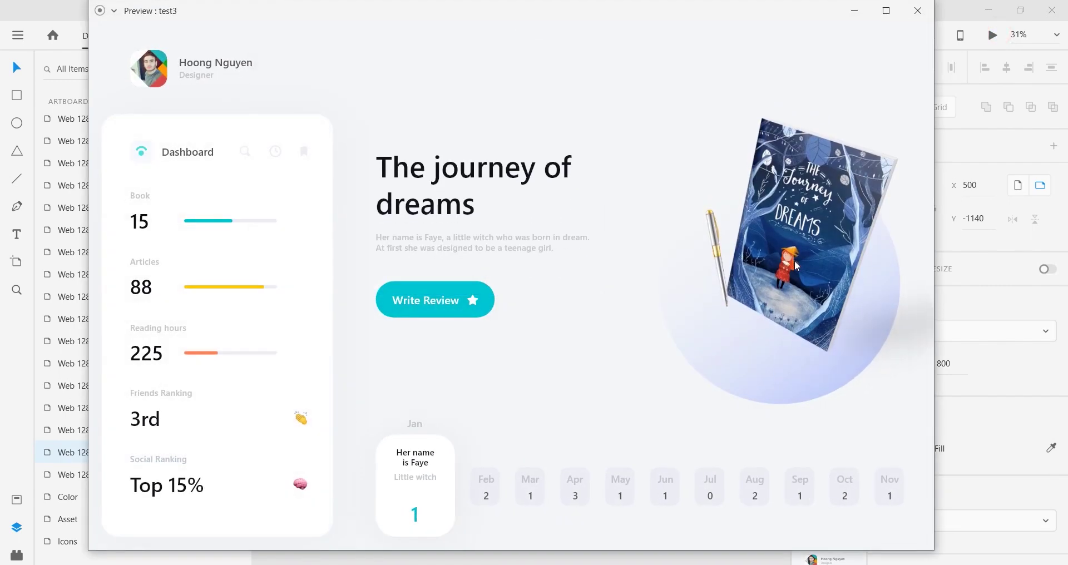
pyautogui.click(917, 10)
# Replay the Web 1280 – 17 intro in the preview, close it and deselect the artboard
pyautogui.click(993, 35)
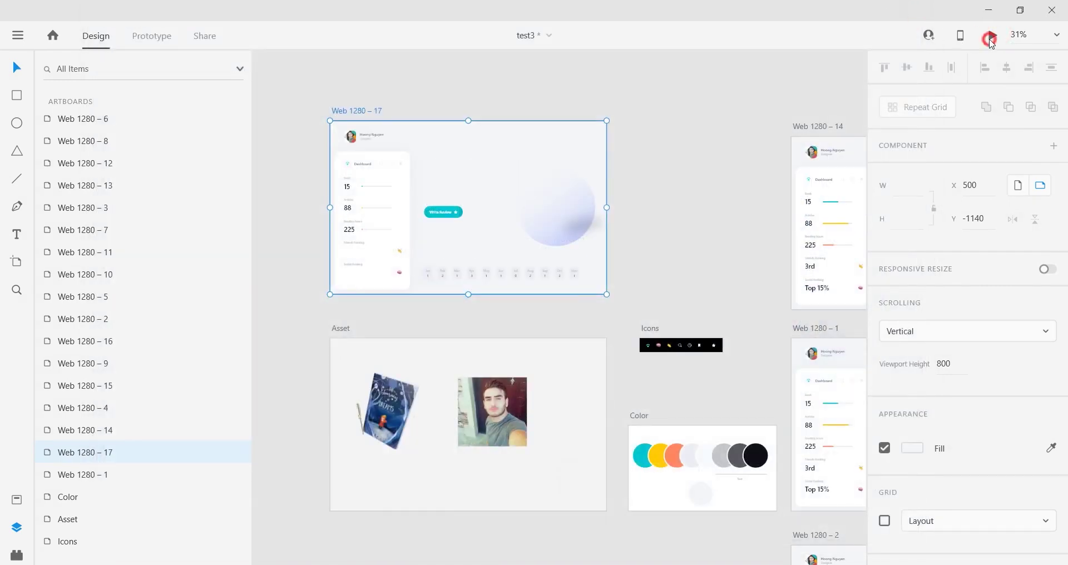
pyautogui.click(989, 35)
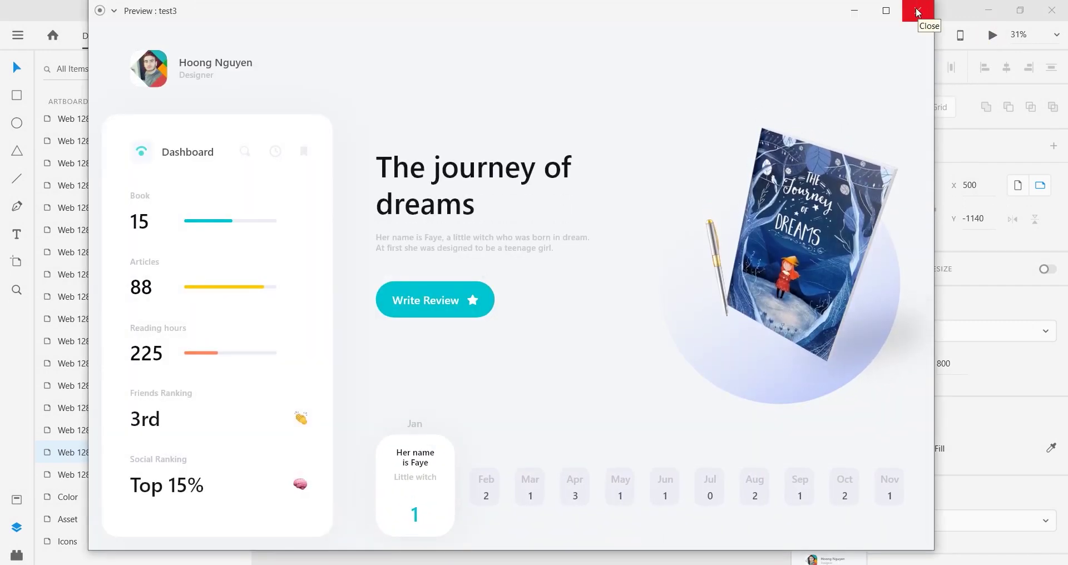
pyautogui.click(918, 10)
pyautogui.click(673, 228)
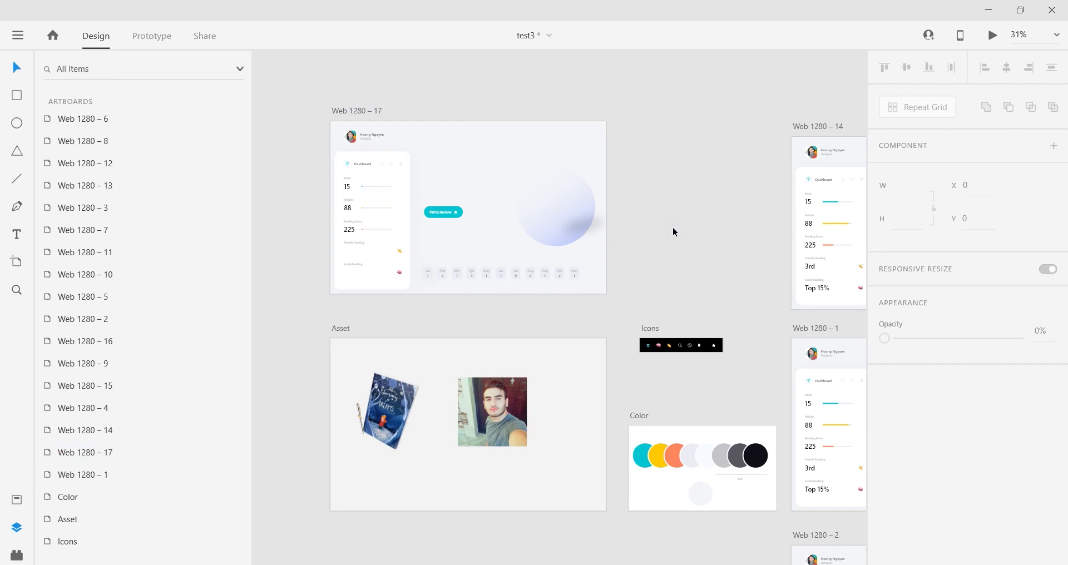
# Run the prototype from Web 1280 – 17 again, open the Feb card and test switching between its books
pyautogui.scroll(-8, 642, 304)
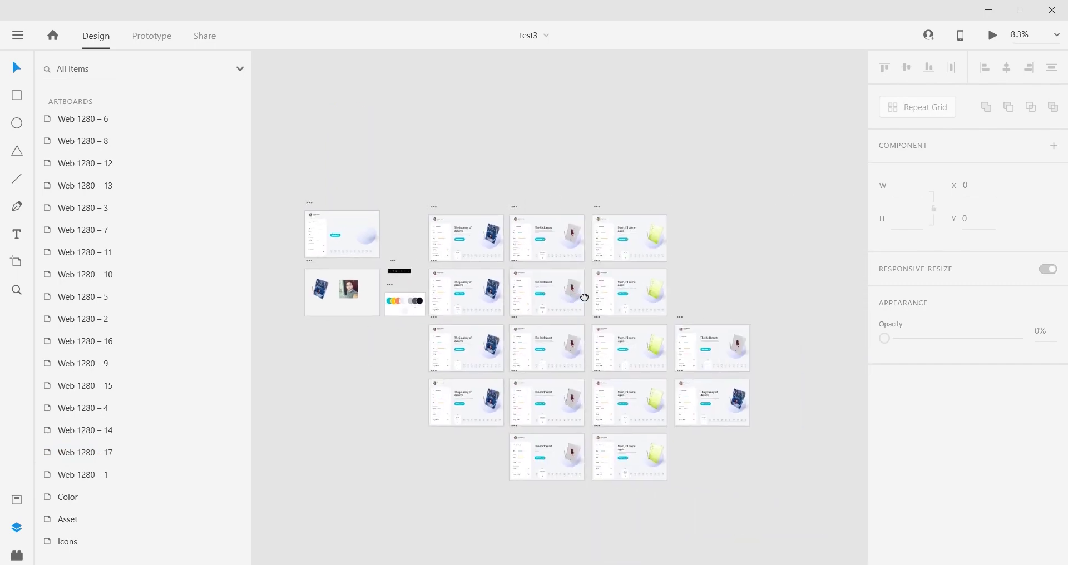
pyautogui.click(328, 221)
pyautogui.click(994, 37)
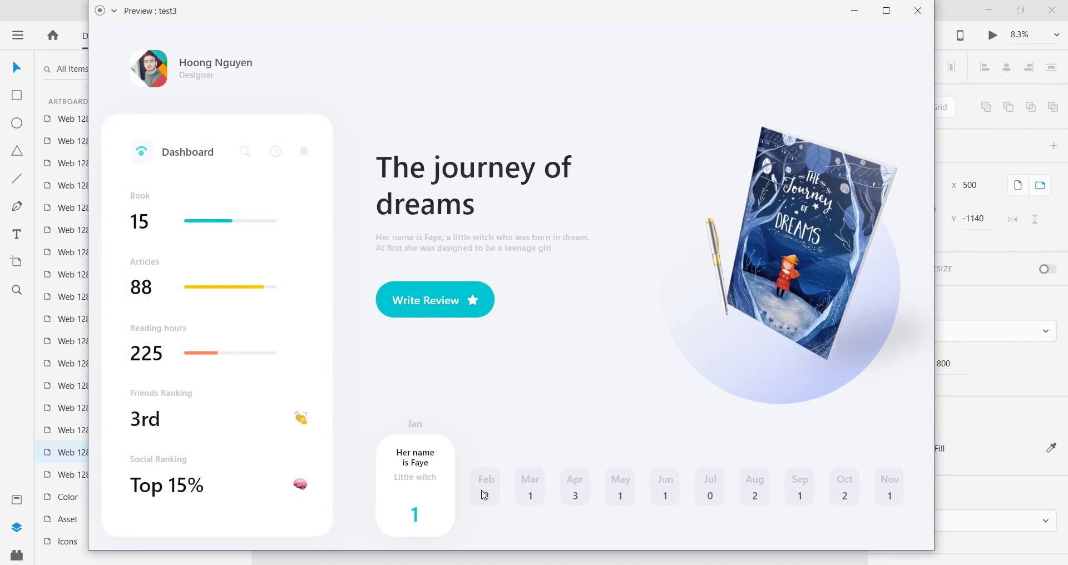
pyautogui.click(483, 494)
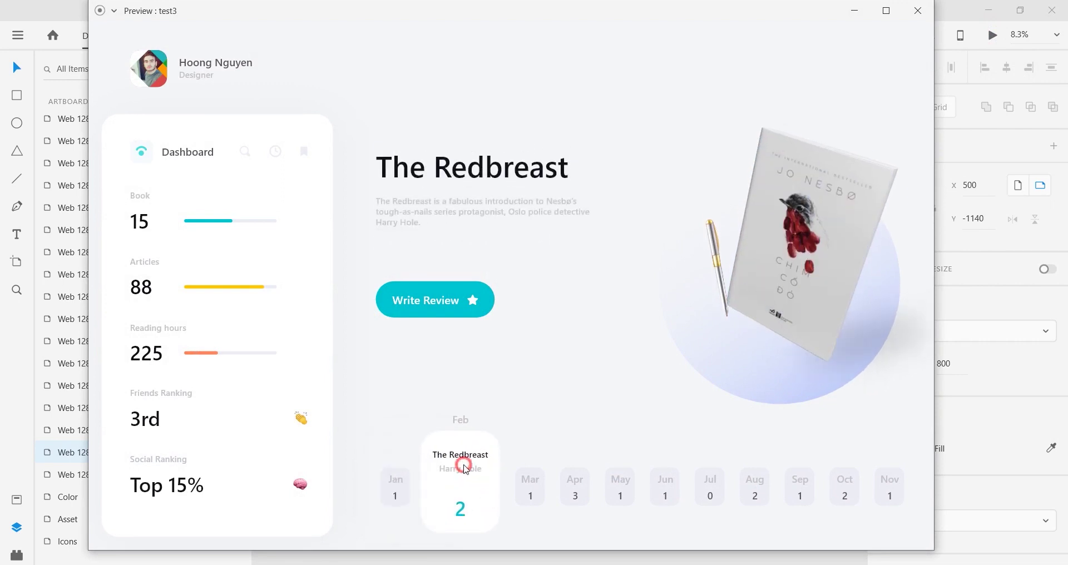
pyautogui.click(466, 469)
pyautogui.click(461, 467)
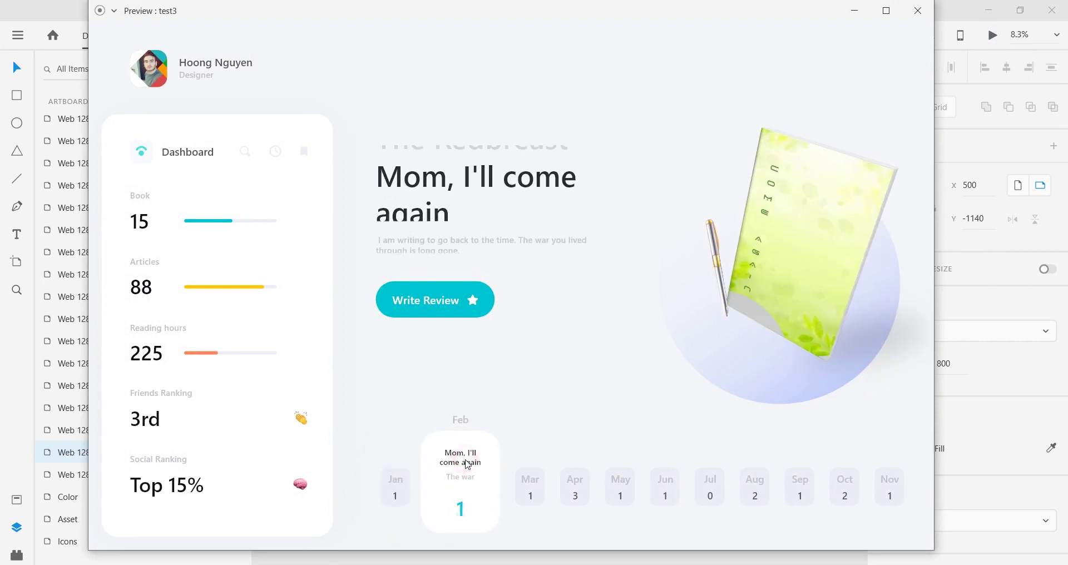
# Test switching from Jan to Feb, changing Feb's book to Mom, I'll come again, and returning to Jan
pyautogui.click(395, 483)
pyautogui.click(482, 483)
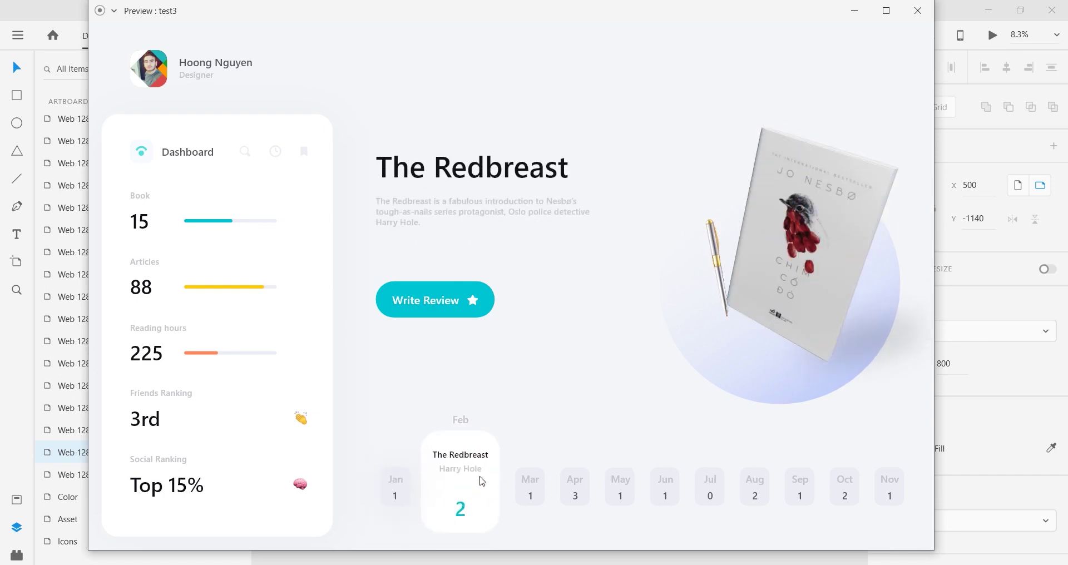
pyautogui.click(474, 464)
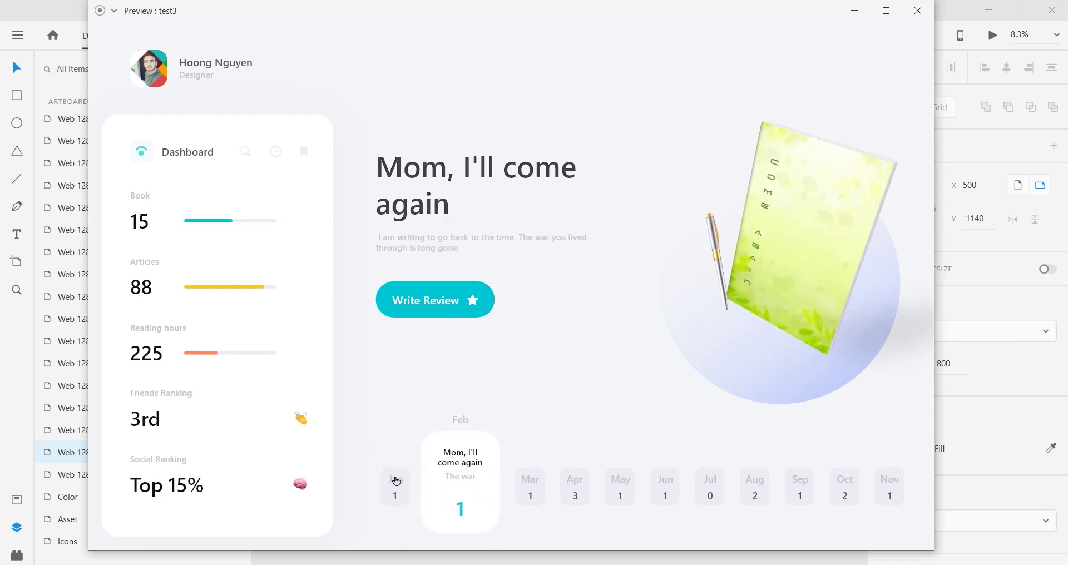
pyautogui.click(396, 481)
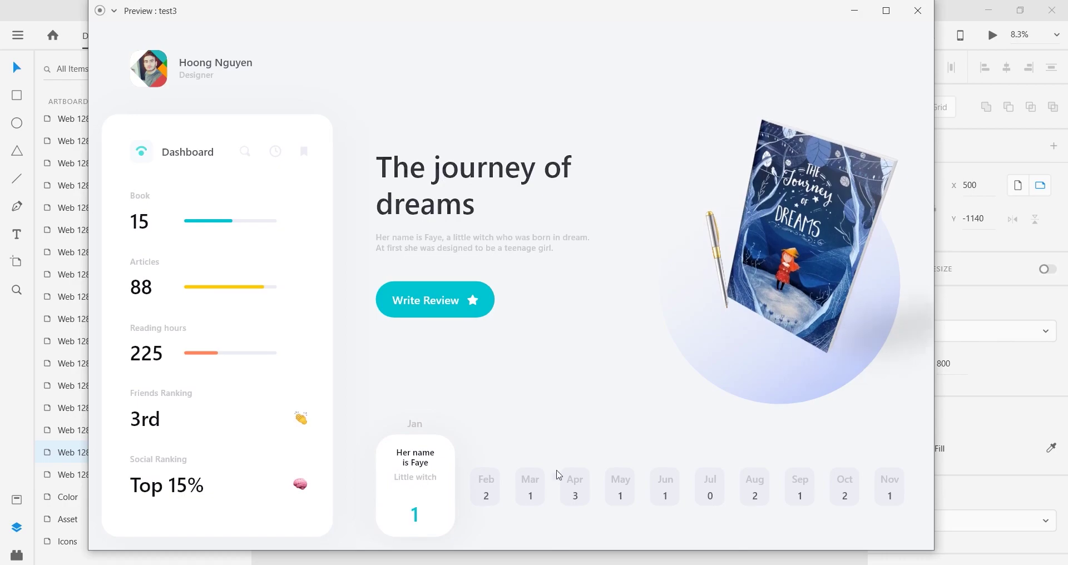